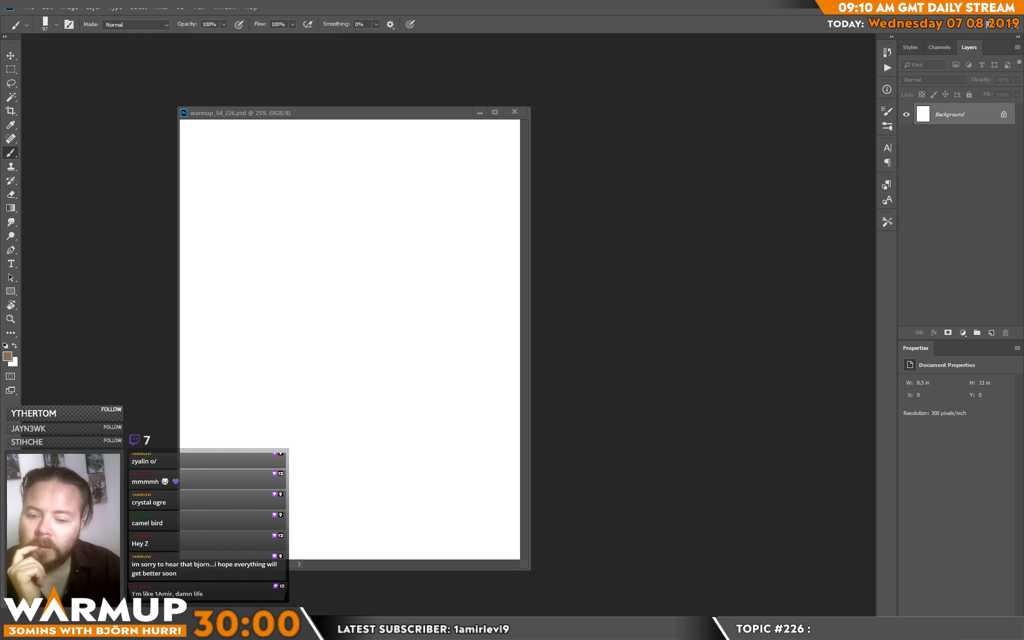
# Close the dice-roll browser window and fill in the stream topic as "CAMEL BIRD BY" followed by the suggester's username.
pyautogui.moveTo(0, 193); pyautogui.dragTo(362, 110)
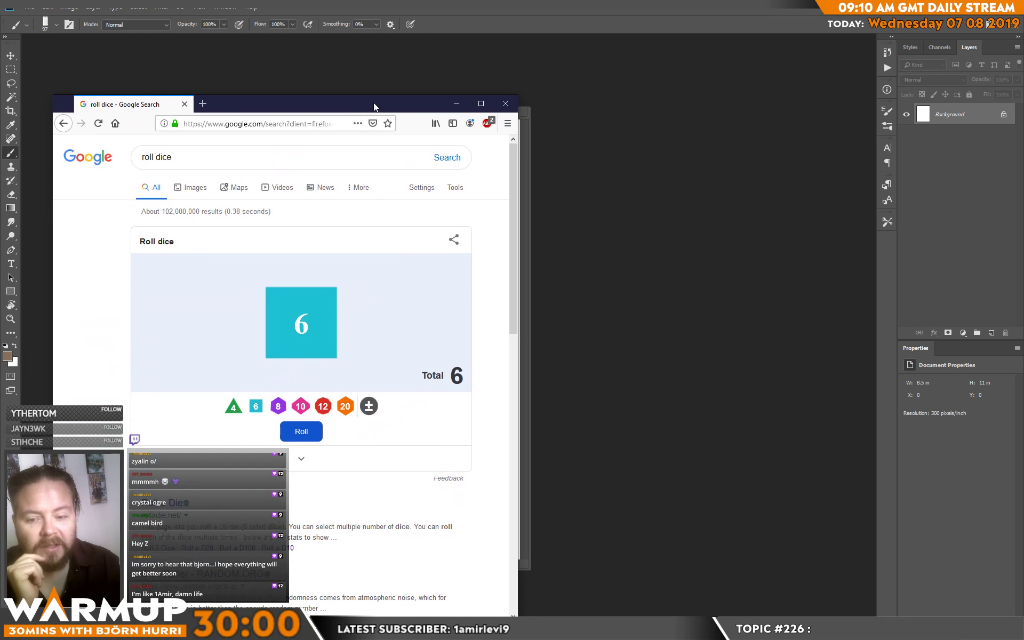
pyautogui.click(504, 107)
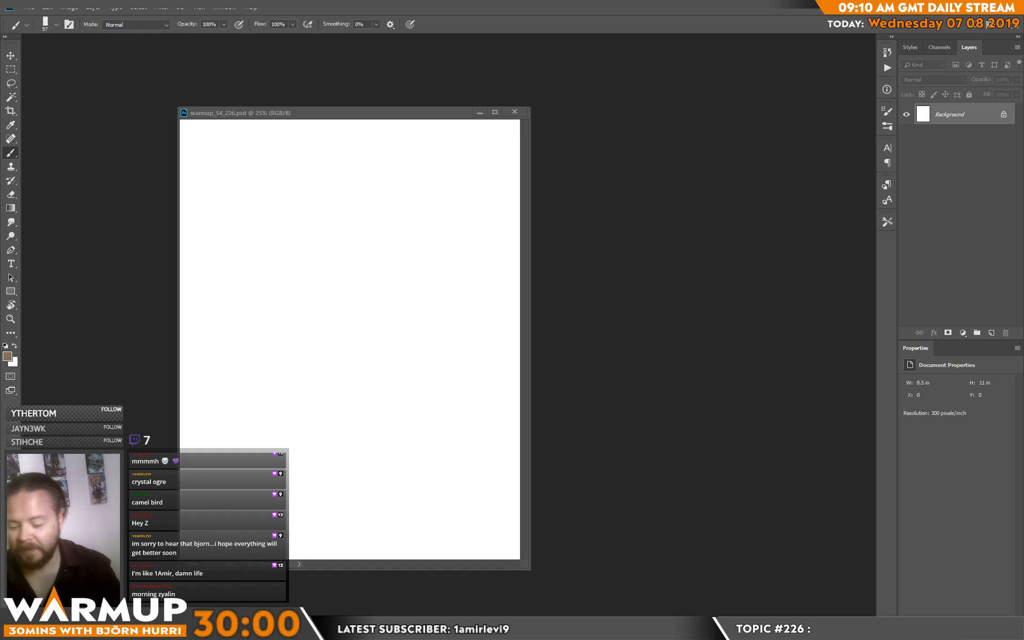
pyautogui.write('CAMEL BIR')
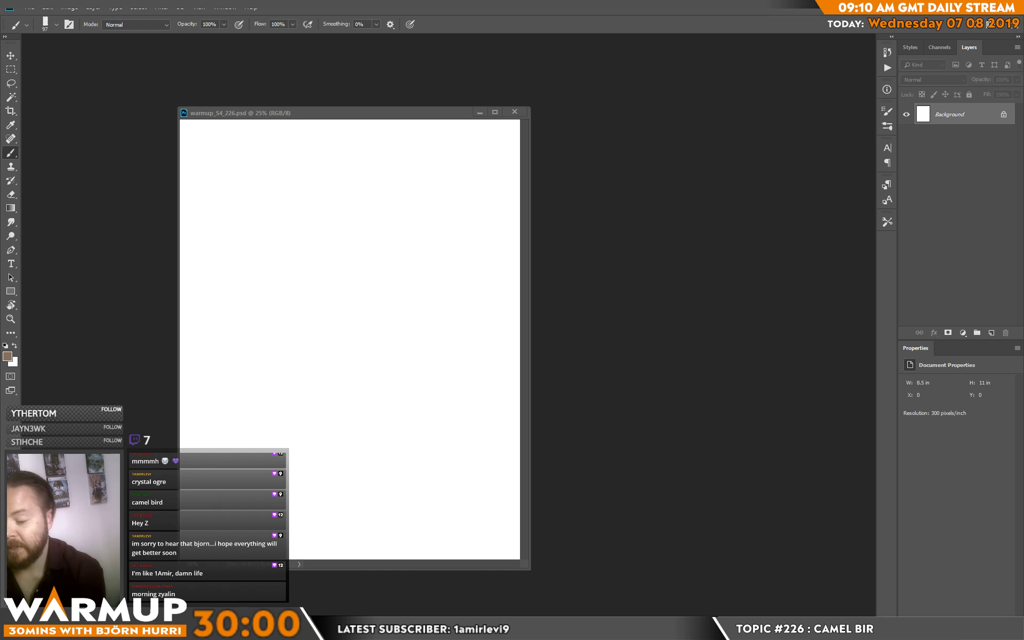
pyautogui.write('D BY ZYALI')
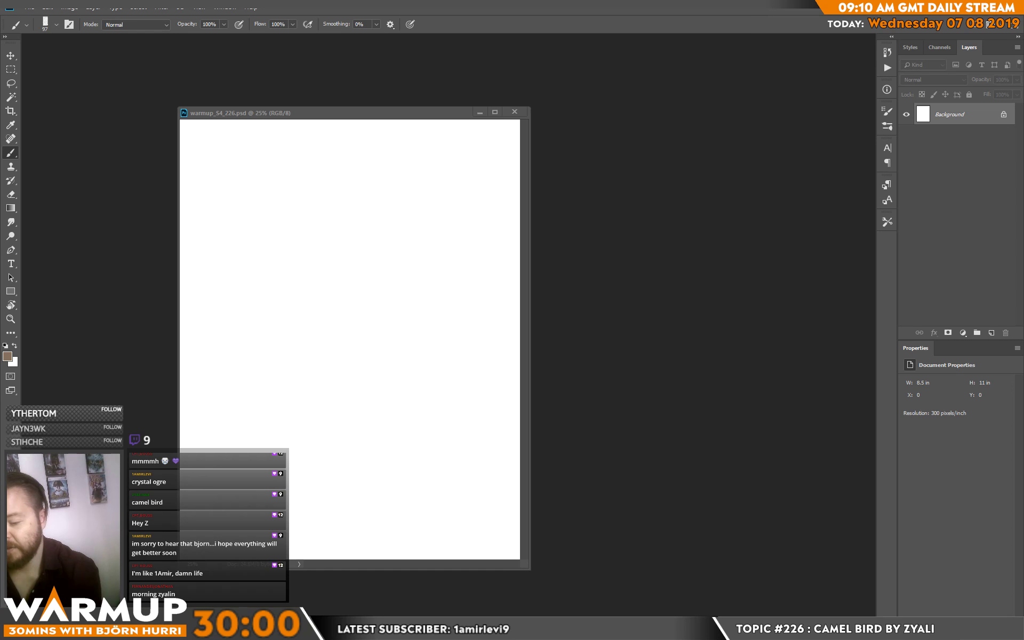
pyautogui.write('N64')
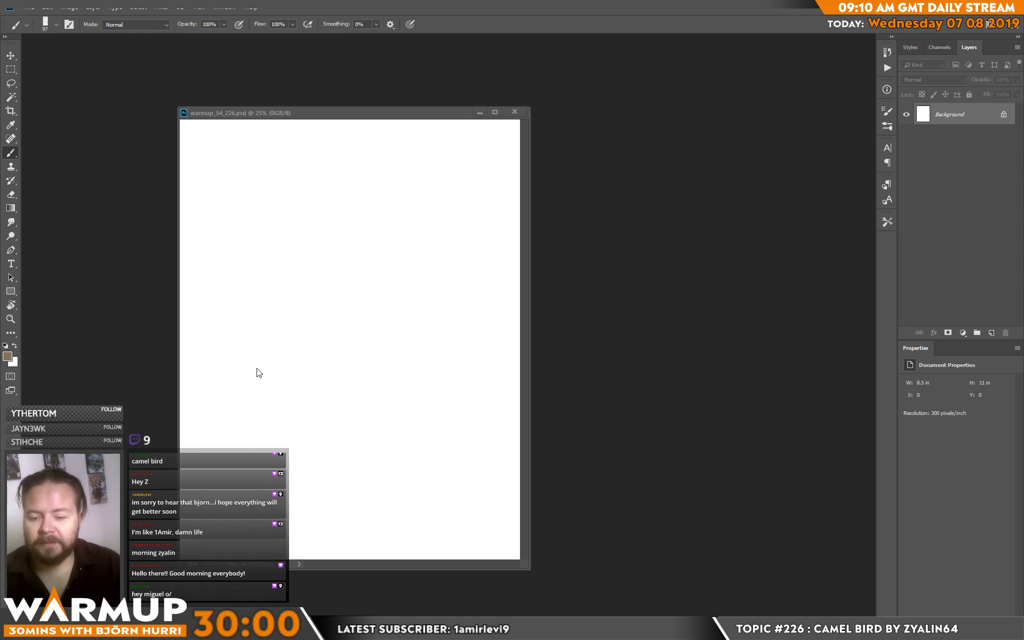
# Reposition and enlarge the document window, and darken the white background to mid grey by lowering Lightness with Hue/Saturation.
pyautogui.moveTo(335, 113); pyautogui.dragTo(405, 79)
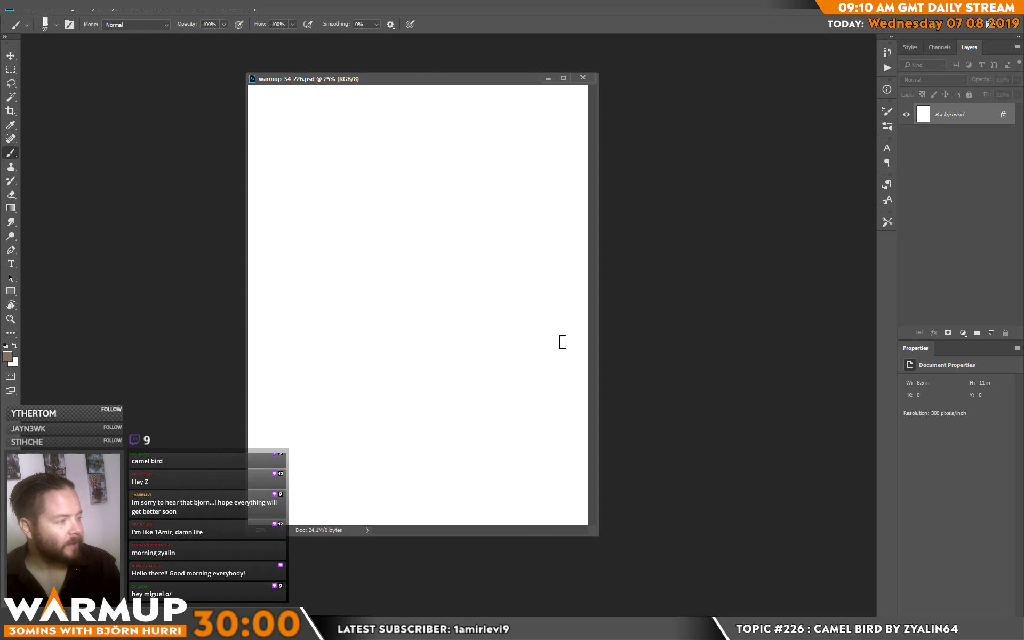
pyautogui.moveTo(600, 535); pyautogui.dragTo(722, 584)
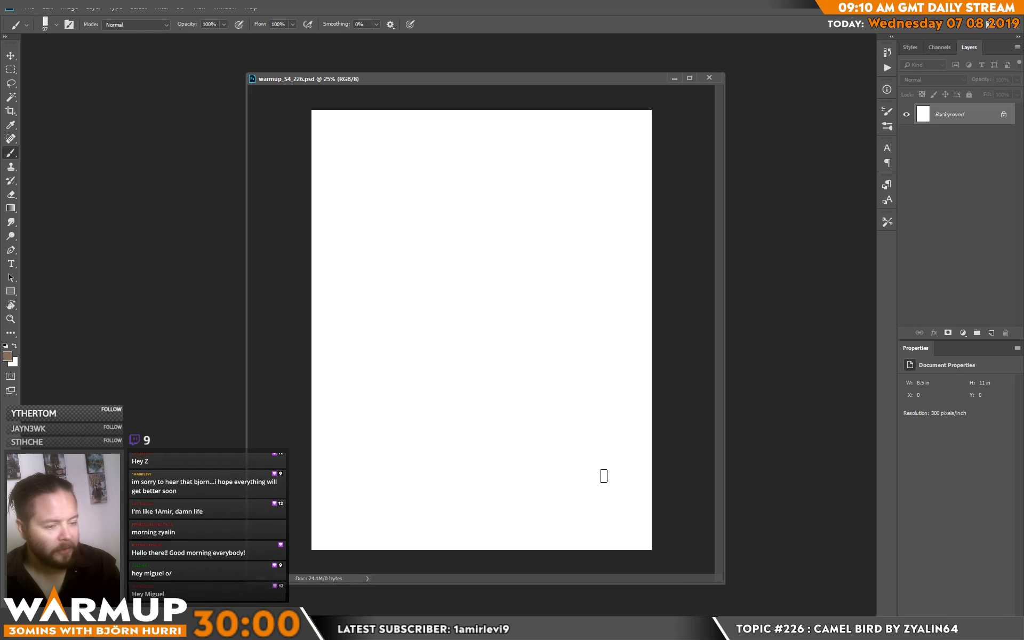
pyautogui.hotkey('ctrl', 'u')
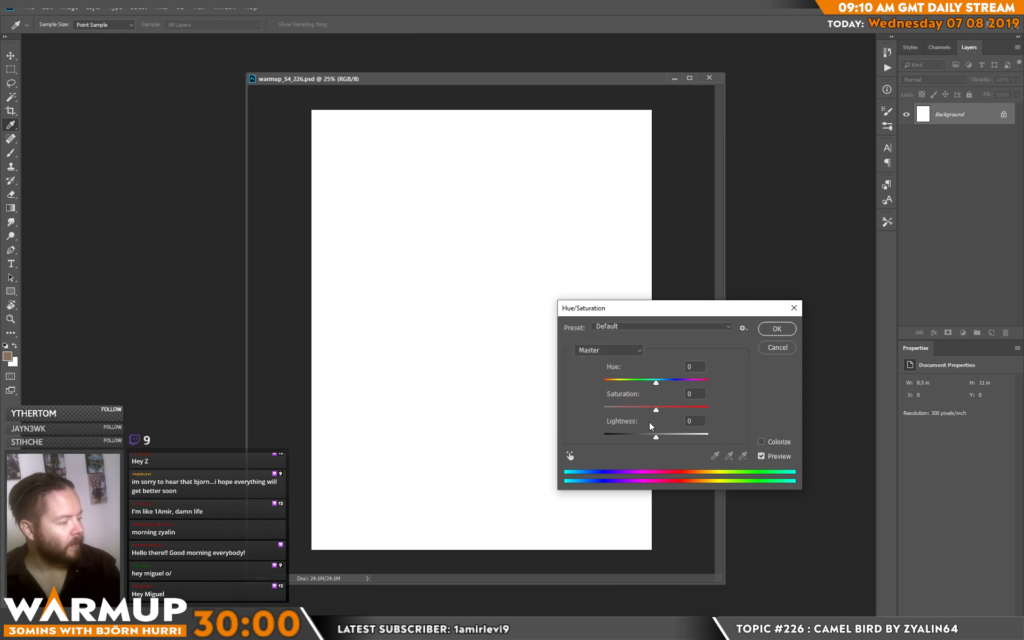
pyautogui.moveTo(656, 436); pyautogui.dragTo(634, 435)
pyautogui.click(771, 330)
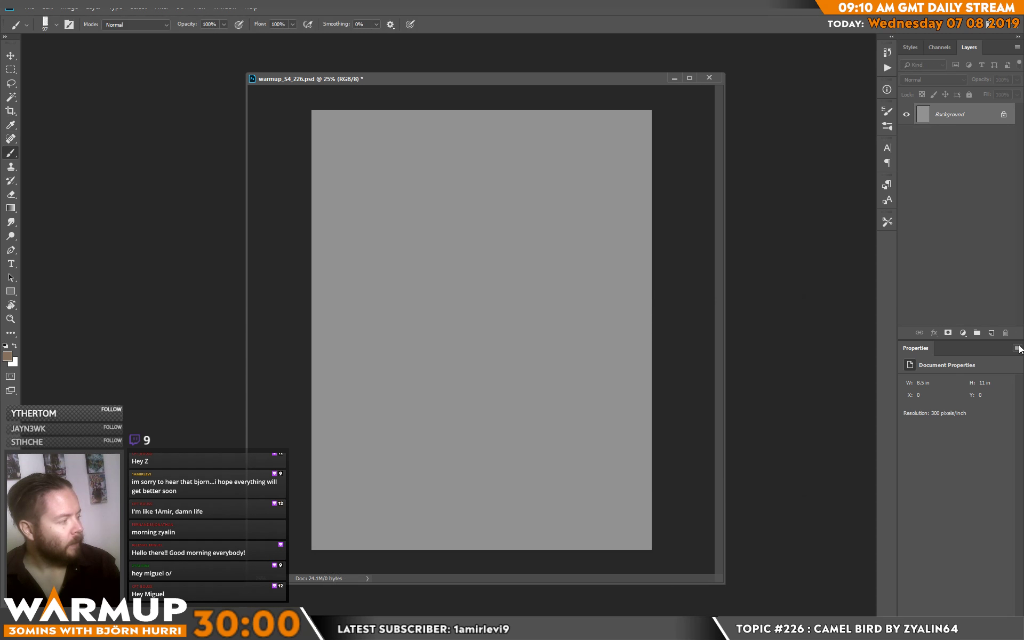
# Add a new layer above the background and set the foreground colour to a dark brown.
pyautogui.click(991, 332)
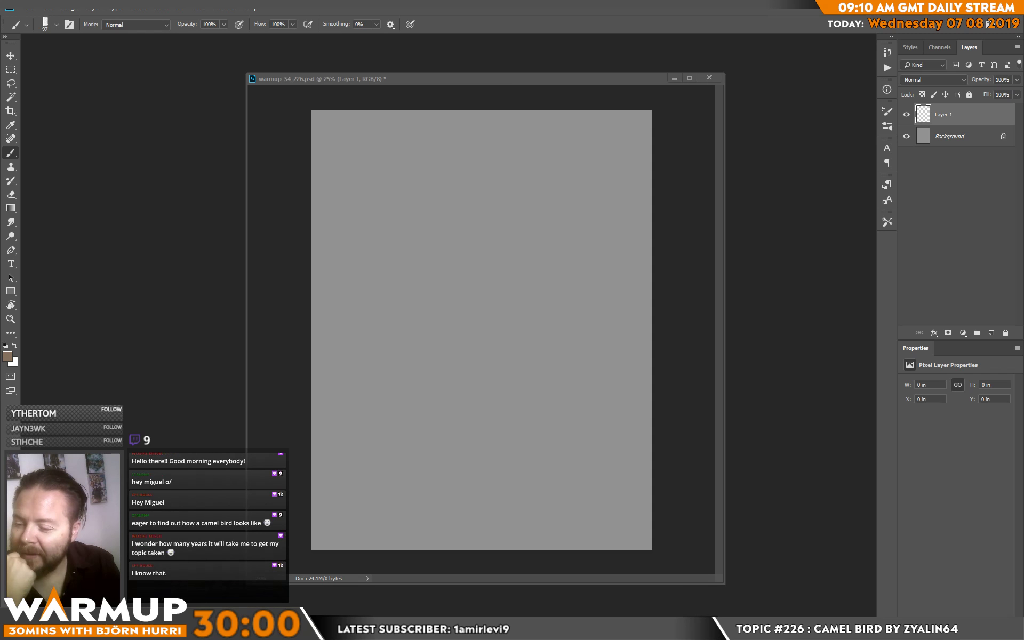
pyautogui.hotkey('alt', 'Tab')
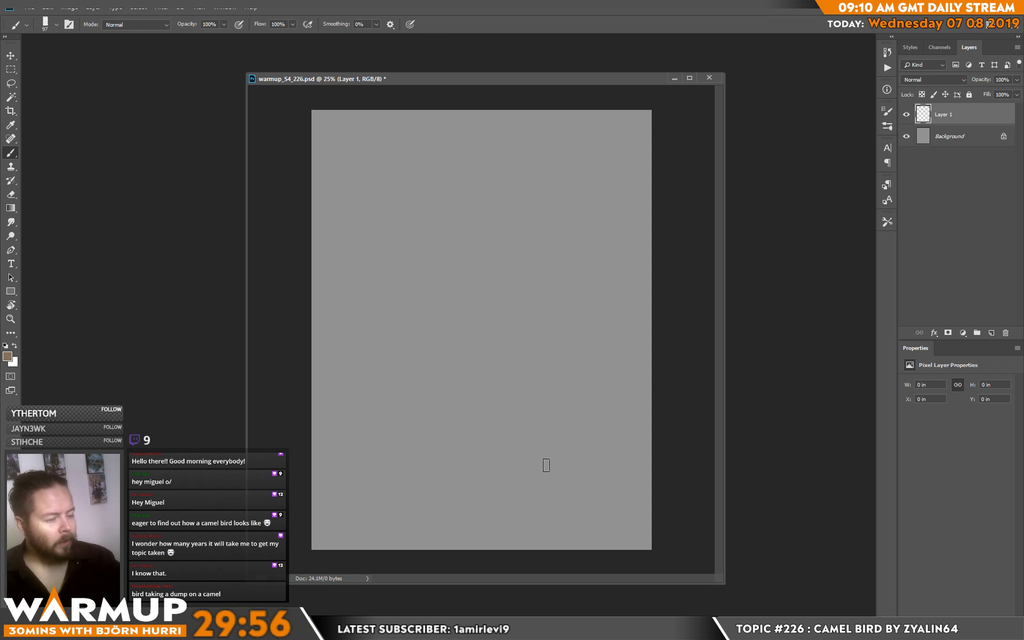
pyautogui.press('d')
pyautogui.click(10, 357)
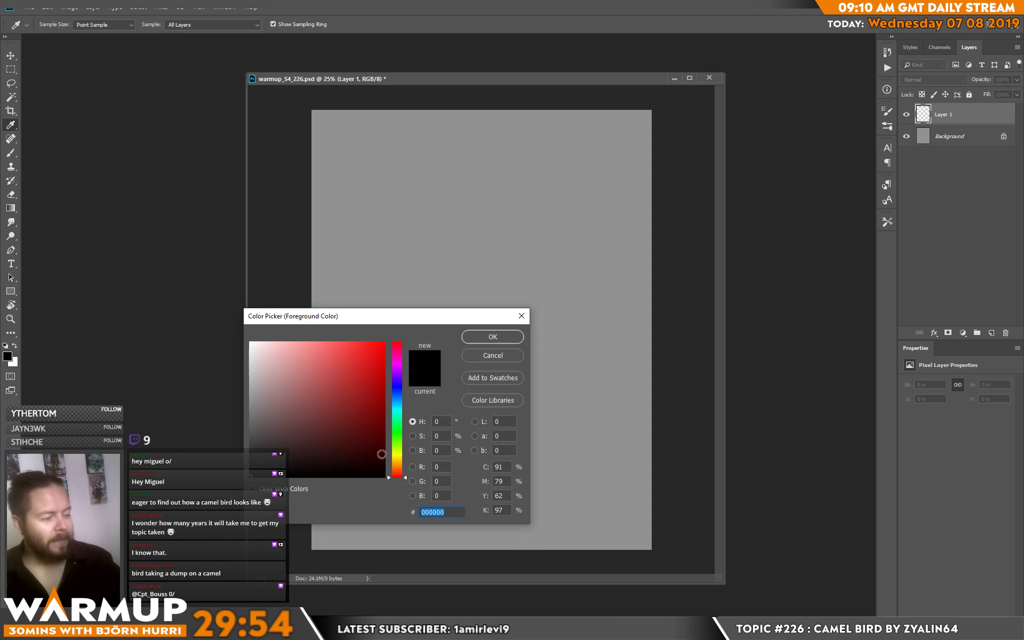
pyautogui.click(397, 470)
pyautogui.click(320, 450)
pyautogui.click(492, 337)
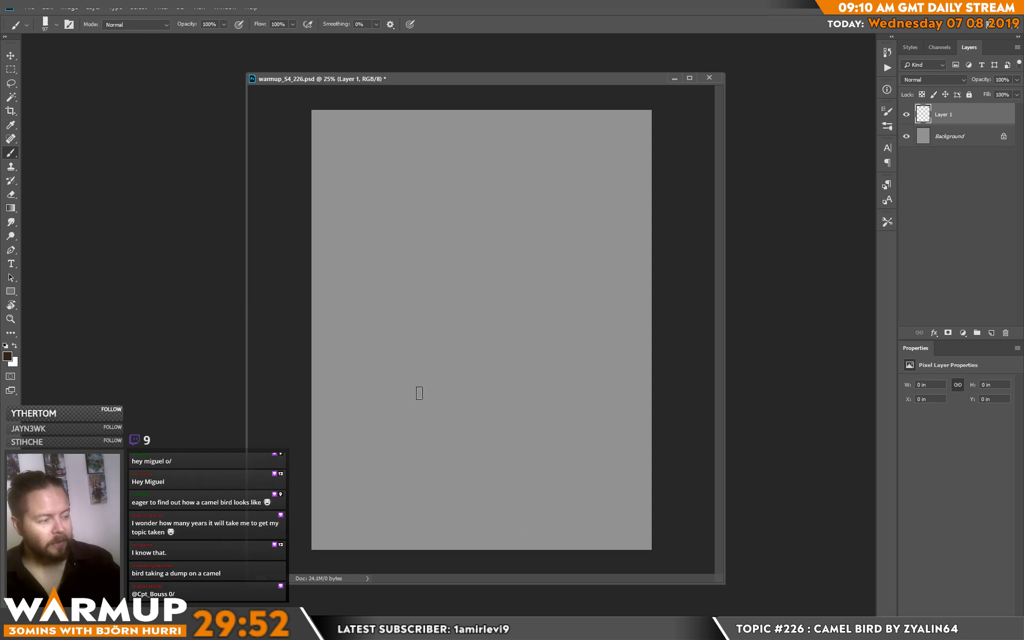
# Block in a rough bird shape on Layer 1 with two thin legs, a large rounded body and a neck stub.
pyautogui.moveTo(412, 493)
pyautogui.mouseDown()
pyautogui.moveTo(418, 389)
pyautogui.moveTo(408, 330)
pyautogui.mouseUp()
pyautogui.moveTo(543, 490)
pyautogui.mouseDown()
pyautogui.moveTo(470, 375)
pyautogui.moveTo(475, 392)
pyautogui.moveTo(458, 323)
pyautogui.moveTo(479, 394)
pyautogui.mouseUp()
pyautogui.moveTo(457, 385)
pyautogui.mouseDown()
pyautogui.moveTo(459, 318)
pyautogui.moveTo(422, 390)
pyautogui.moveTo(468, 363)
pyautogui.mouseUp()
pyautogui.moveTo(414, 344)
pyautogui.mouseDown()
pyautogui.moveTo(381, 258)
pyautogui.moveTo(375, 181)
pyautogui.moveTo(451, 219)
pyautogui.moveTo(413, 344)
pyautogui.moveTo(469, 250)
pyautogui.moveTo(490, 245)
pyautogui.moveTo(433, 312)
pyautogui.moveTo(371, 296)
pyautogui.moveTo(411, 130)
pyautogui.moveTo(426, 160)
pyautogui.mouseUp()
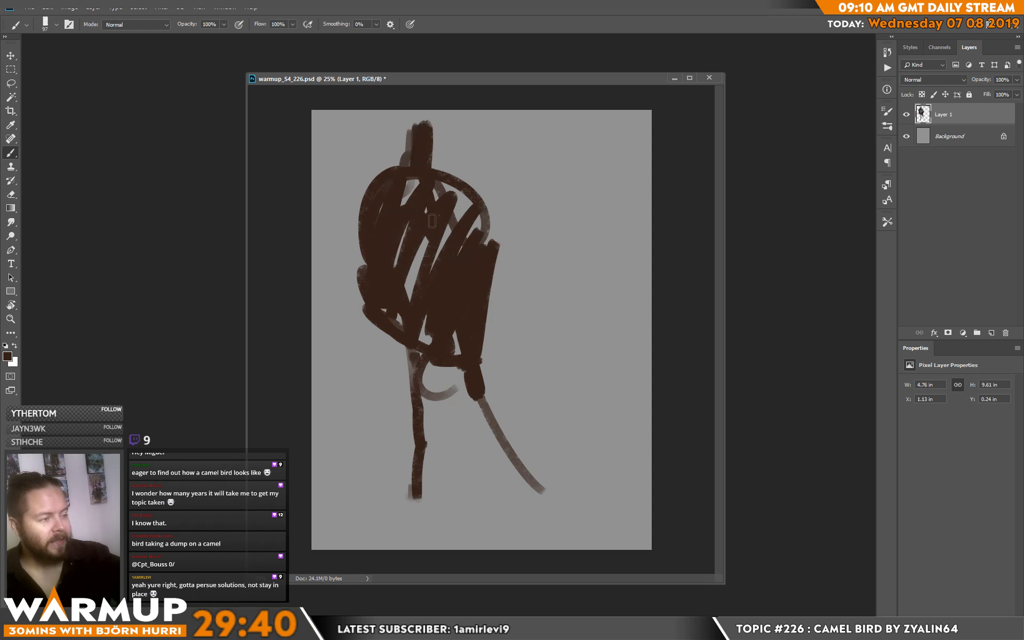
# Scale the rough bird shape to about 80% and centre it horizontally on the canvas.
pyautogui.hotkey('ctrl', 't')
pyautogui.moveTo(548, 111); pyautogui.dragTo(509, 201)
pyautogui.moveTo(476, 265); pyautogui.dragTo(526, 272)
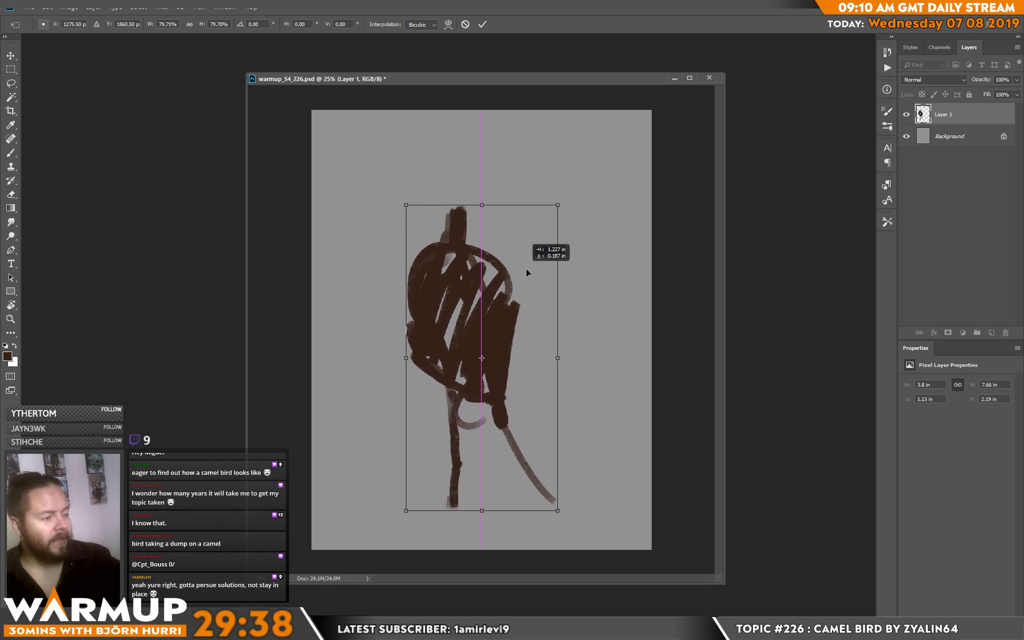
pyautogui.press('Return')
# Paint a long upright neck, head and back hump on the bird, trim the edges with the Eraser, and shift the figure slightly down.
pyautogui.press('b')
pyautogui.moveTo(447, 243)
pyautogui.mouseDown()
pyautogui.moveTo(437, 172)
pyautogui.moveTo(448, 130)
pyautogui.moveTo(443, 203)
pyautogui.moveTo(440, 131)
pyautogui.moveTo(432, 144)
pyautogui.moveTo(459, 156)
pyautogui.moveTo(463, 131)
pyautogui.moveTo(453, 235)
pyautogui.mouseUp()
pyautogui.press('e')
pyautogui.moveTo(476, 154)
pyautogui.mouseDown()
pyautogui.moveTo(466, 233)
pyautogui.moveTo(496, 290)
pyautogui.moveTo(463, 299)
pyautogui.moveTo(440, 267)
pyautogui.moveTo(423, 295)
pyautogui.moveTo(411, 274)
pyautogui.moveTo(402, 283)
pyautogui.moveTo(418, 299)
pyautogui.moveTo(478, 257)
pyautogui.moveTo(509, 267)
pyautogui.moveTo(513, 283)
pyautogui.moveTo(503, 238)
pyautogui.moveTo(515, 277)
pyautogui.moveTo(462, 209)
pyautogui.moveTo(431, 230)
pyautogui.moveTo(451, 125)
pyautogui.moveTo(438, 127)
pyautogui.moveTo(420, 160)
pyautogui.moveTo(454, 110)
pyautogui.moveTo(425, 158)
pyautogui.moveTo(433, 117)
pyautogui.moveTo(452, 112)
pyautogui.moveTo(427, 143)
pyautogui.moveTo(429, 184)
pyautogui.mouseUp()
pyautogui.press('b')
pyautogui.press('e')
pyautogui.press('b')
pyautogui.press('v')
pyautogui.moveTo(568, 388); pyautogui.dragTo(568, 402)
# Repaint both legs longer and thicker, then erase their rough edges and the leftover curved stroke between them.
pyautogui.press('b')
pyautogui.moveTo(497, 382)
pyautogui.mouseDown()
pyautogui.moveTo(523, 461)
pyautogui.moveTo(506, 431)
pyautogui.moveTo(511, 454)
pyautogui.moveTo(536, 479)
pyautogui.moveTo(523, 462)
pyautogui.moveTo(544, 531)
pyautogui.mouseUp()
pyautogui.moveTo(528, 463); pyautogui.dragTo(531, 482)
pyautogui.press('e')
pyautogui.moveTo(493, 429)
pyautogui.mouseDown()
pyautogui.moveTo(544, 509)
pyautogui.moveTo(540, 555)
pyautogui.mouseUp()
pyautogui.press('b')
pyautogui.moveTo(433, 392)
pyautogui.mouseDown()
pyautogui.moveTo(459, 401)
pyautogui.moveTo(447, 411)
pyautogui.moveTo(459, 456)
pyautogui.moveTo(454, 517)
pyautogui.mouseUp()
pyautogui.moveTo(450, 472); pyautogui.dragTo(440, 538)
pyautogui.press('e')
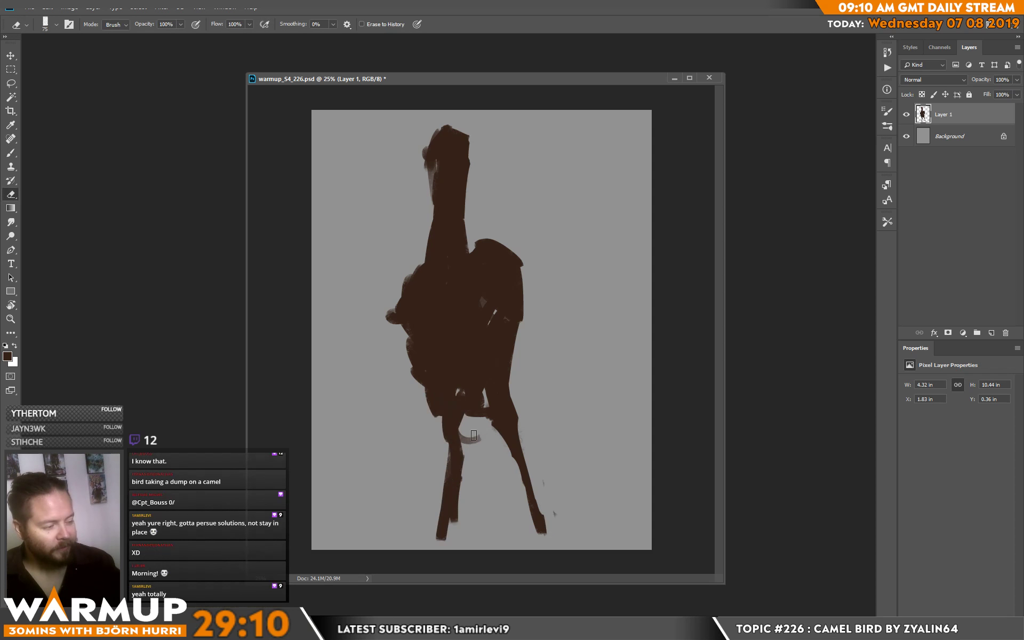
pyautogui.moveTo(472, 437)
pyautogui.mouseDown()
pyautogui.moveTo(458, 530)
pyautogui.moveTo(463, 488)
pyautogui.moveTo(448, 538)
pyautogui.mouseUp()
# Paint a foot on the right-hand leg, fill the gaps inside the body, and round off the top of the hump.
pyautogui.press('b')
pyautogui.moveTo(534, 509)
pyautogui.mouseDown()
pyautogui.moveTo(565, 541)
pyautogui.moveTo(554, 547)
pyautogui.moveTo(560, 527)
pyautogui.moveTo(490, 395)
pyautogui.moveTo(462, 392)
pyautogui.mouseUp()
pyautogui.moveTo(494, 311); pyautogui.dragTo(490, 324)
pyautogui.moveTo(481, 255)
pyautogui.mouseDown()
pyautogui.moveTo(471, 244)
pyautogui.moveTo(486, 239)
pyautogui.mouseUp()
pyautogui.moveTo(507, 354)
pyautogui.mouseDown()
pyautogui.moveTo(515, 328)
pyautogui.moveTo(518, 397)
pyautogui.mouseUp()
# Broaden the silhouette with folded wing shapes on both sides of the body and thicken the left-hand leg.
pyautogui.moveTo(401, 288)
pyautogui.mouseDown()
pyautogui.moveTo(397, 309)
pyautogui.moveTo(352, 319)
pyautogui.moveTo(411, 363)
pyautogui.mouseUp()
pyautogui.moveTo(463, 415)
pyautogui.mouseDown()
pyautogui.moveTo(480, 439)
pyautogui.moveTo(485, 405)
pyautogui.mouseUp()
pyautogui.moveTo(509, 320)
pyautogui.mouseDown()
pyautogui.moveTo(538, 314)
pyautogui.moveTo(519, 374)
pyautogui.moveTo(531, 357)
pyautogui.moveTo(540, 380)
pyautogui.moveTo(512, 444)
pyautogui.moveTo(546, 320)
pyautogui.mouseUp()
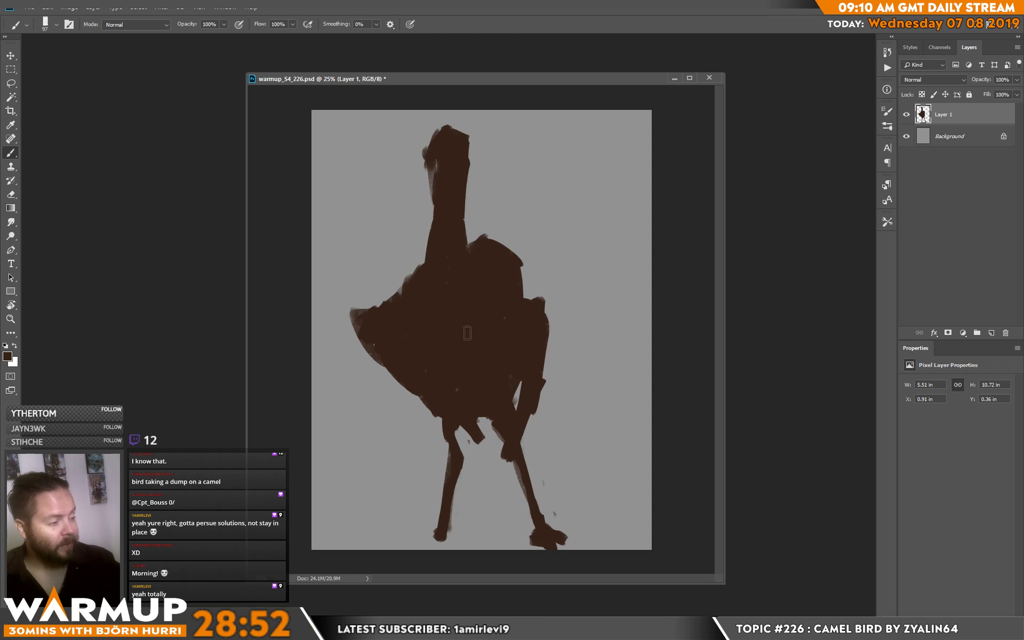
pyautogui.moveTo(405, 304); pyautogui.dragTo(364, 308)
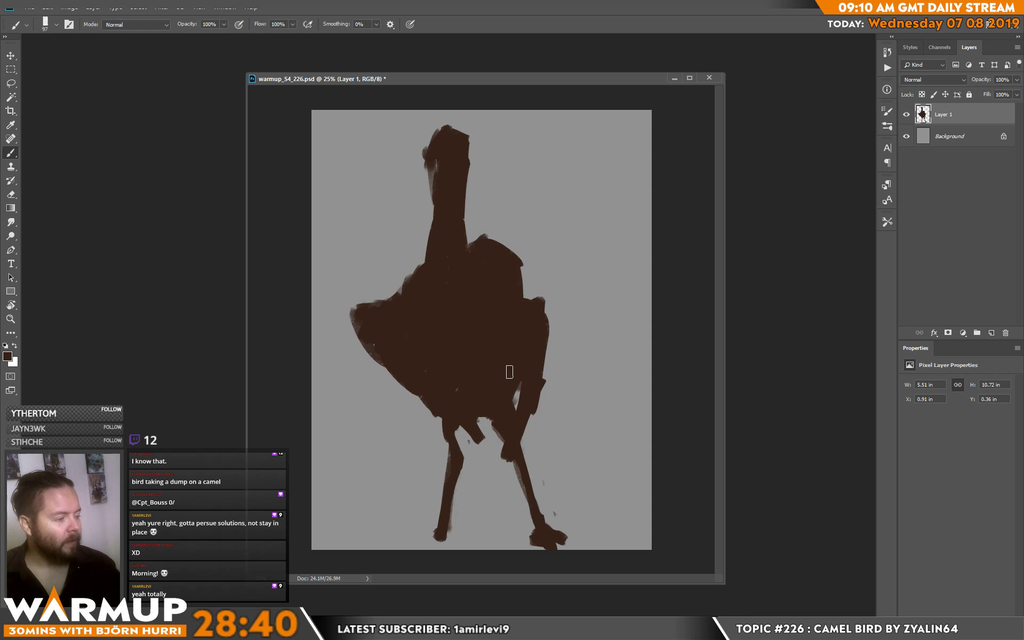
pyautogui.moveTo(523, 308)
pyautogui.mouseDown()
pyautogui.moveTo(552, 306)
pyautogui.moveTo(543, 304)
pyautogui.moveTo(541, 377)
pyautogui.mouseUp()
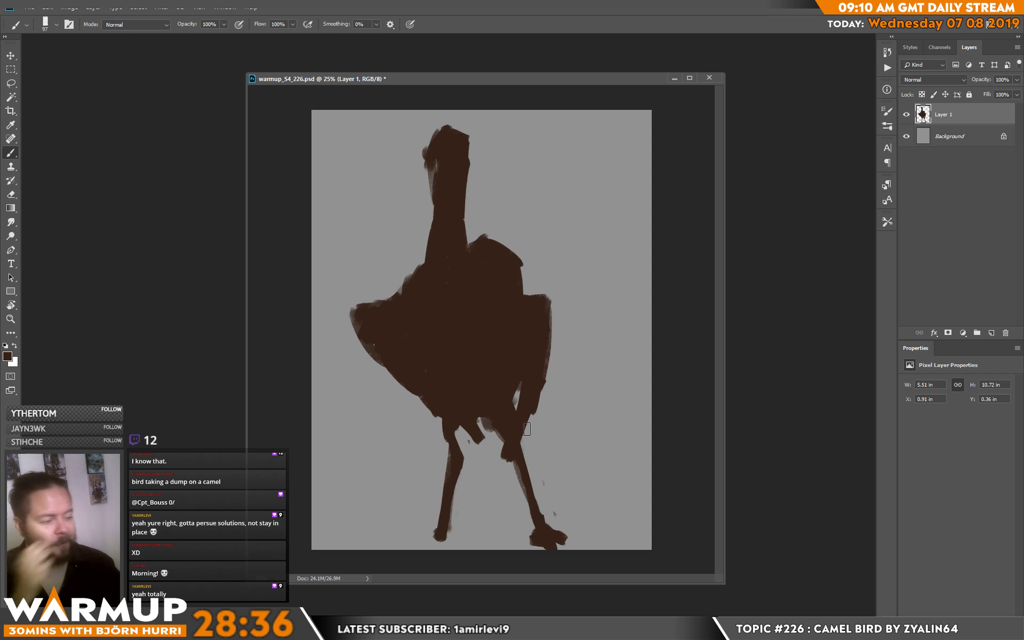
pyautogui.moveTo(452, 431)
pyautogui.mouseDown()
pyautogui.moveTo(440, 400)
pyautogui.moveTo(434, 421)
pyautogui.moveTo(454, 459)
pyautogui.moveTo(458, 441)
pyautogui.moveTo(456, 463)
pyautogui.moveTo(430, 541)
pyautogui.moveTo(442, 500)
pyautogui.mouseUp()
# Scale the whole silhouette down slightly to about 5.33 in wide by 10.36 in high.
pyautogui.hotkey('ctrl', 't')
pyautogui.moveTo(571, 126)
pyautogui.mouseDown()
pyautogui.moveTo(561, 138)
pyautogui.moveTo(570, 124)
pyautogui.mouseUp()
pyautogui.press('Return')
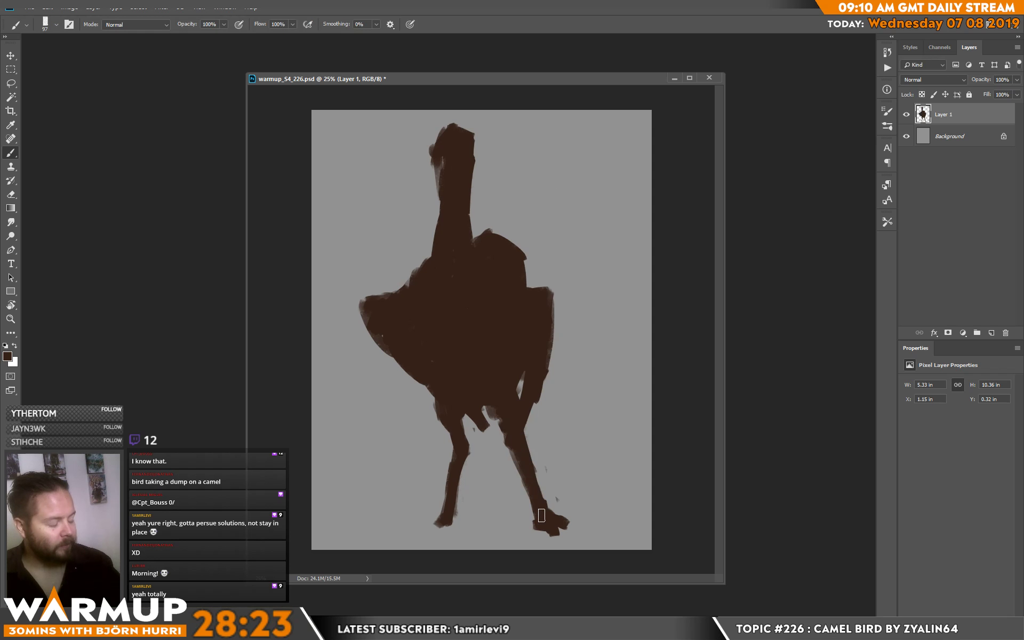
# Shape both feet with splayed toes using the Brush and Eraser, and erase the stray specks beside the right-hand leg.
pyautogui.press('e')
pyautogui.moveTo(556, 512)
pyautogui.mouseDown()
pyautogui.moveTo(582, 533)
pyautogui.moveTo(545, 526)
pyautogui.mouseUp()
pyautogui.press('b')
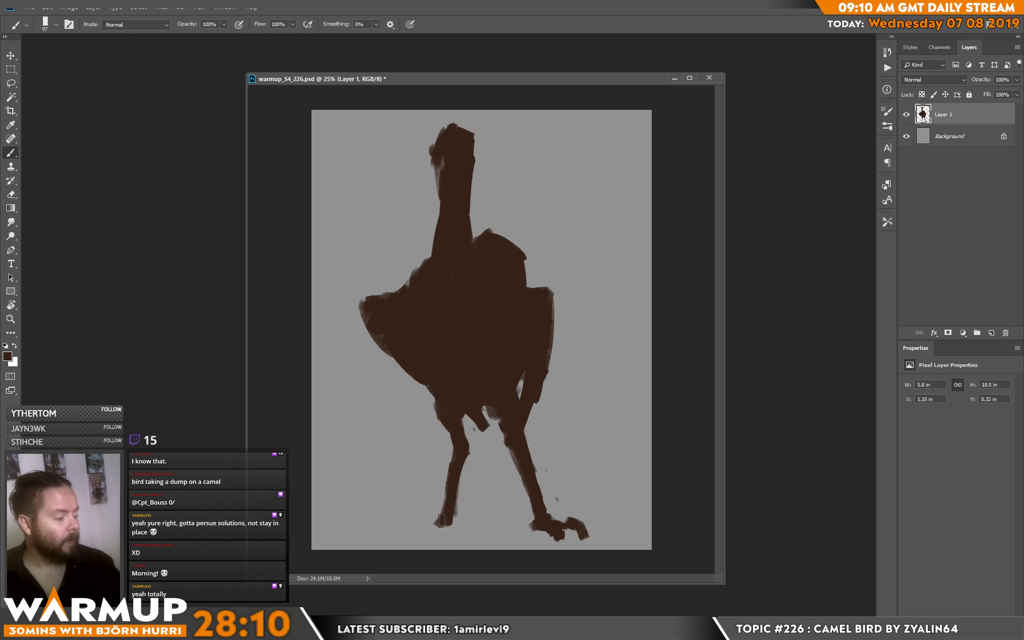
pyautogui.moveTo(441, 520)
pyautogui.mouseDown()
pyautogui.moveTo(405, 522)
pyautogui.moveTo(463, 521)
pyautogui.moveTo(452, 520)
pyautogui.moveTo(462, 493)
pyautogui.moveTo(467, 517)
pyautogui.mouseUp()
pyautogui.press('e')
pyautogui.press('b')
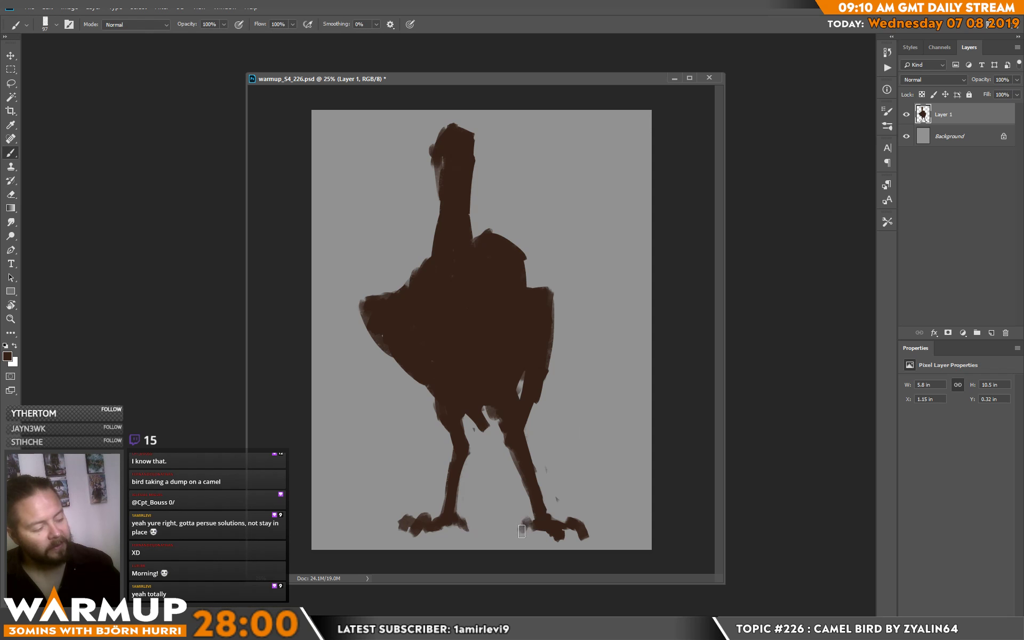
pyautogui.press('e')
pyautogui.press('b')
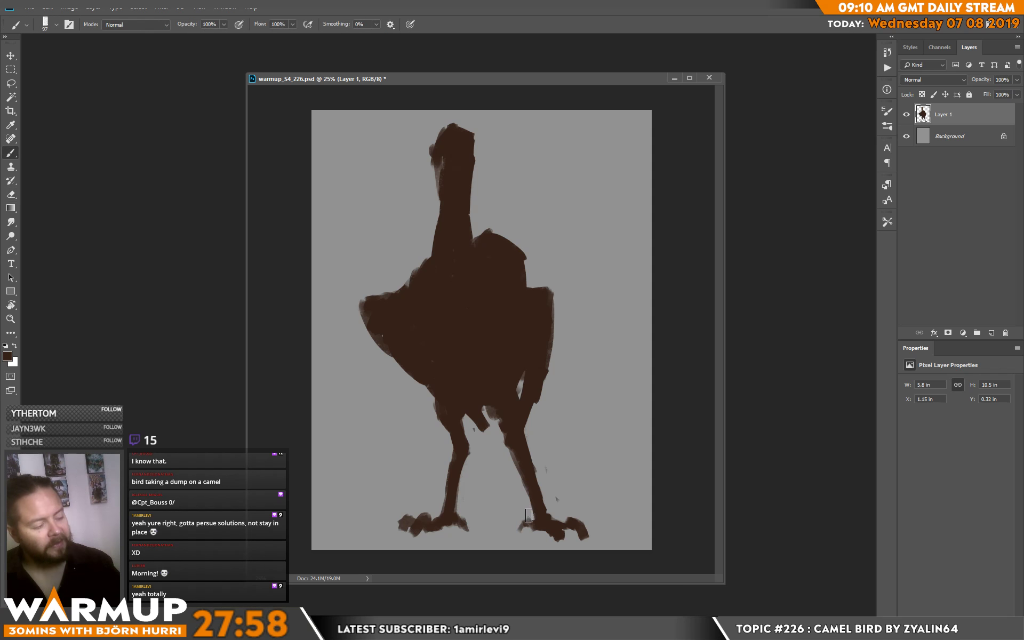
pyautogui.press('e')
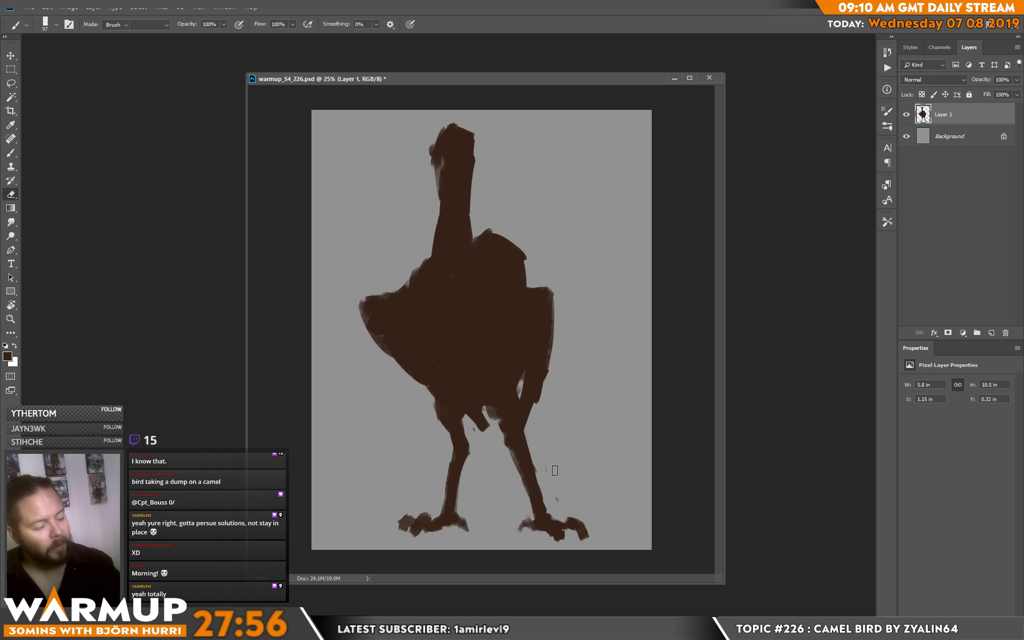
pyautogui.press('b')
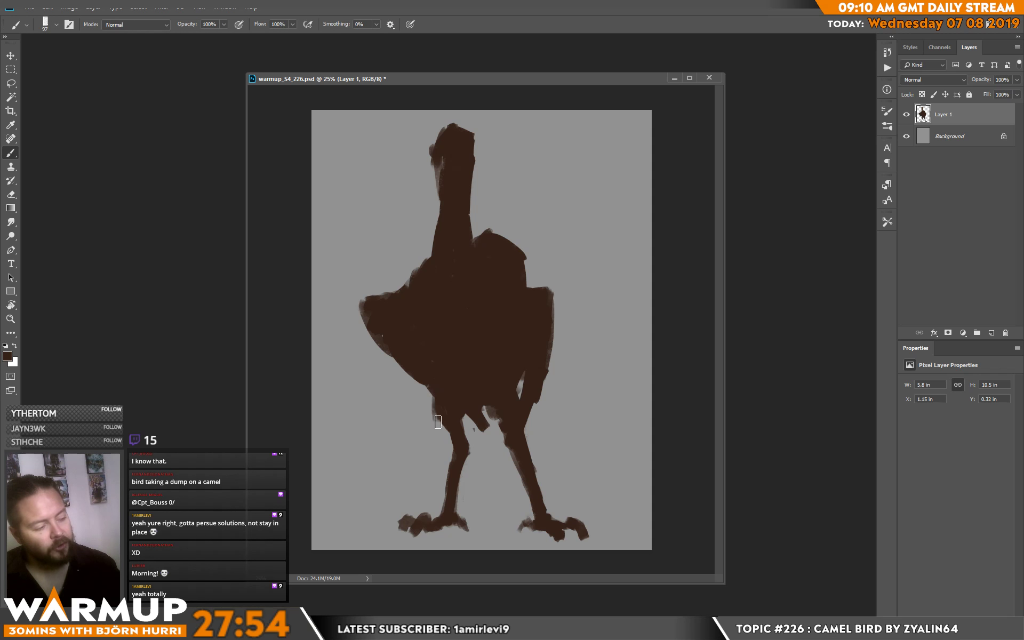
# Refine the contours of both legs and erase part of the shape hanging between the thighs.
pyautogui.moveTo(442, 422); pyautogui.dragTo(460, 447)
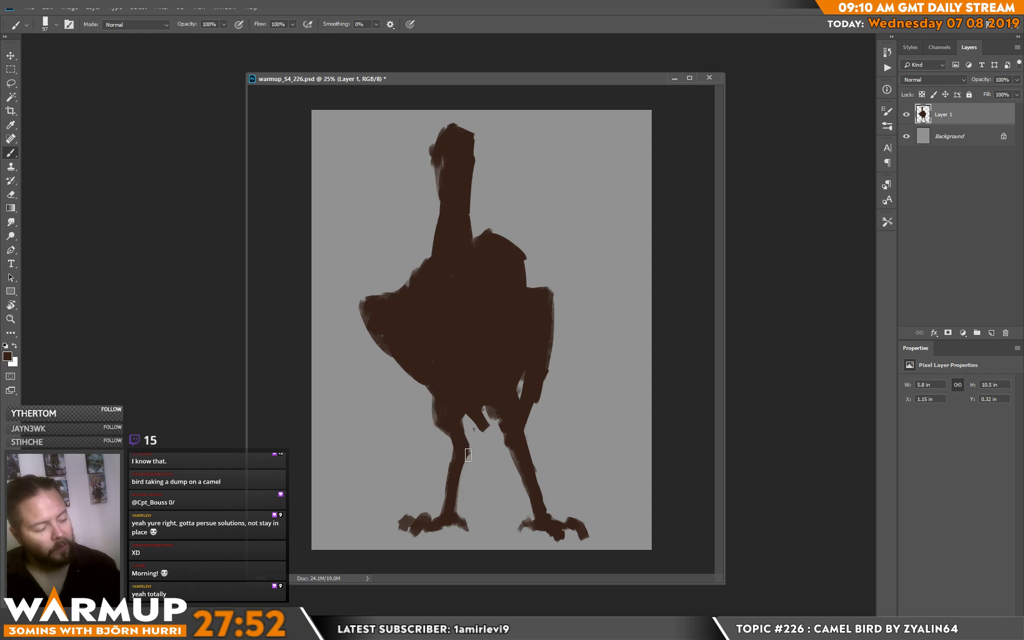
pyautogui.press('e')
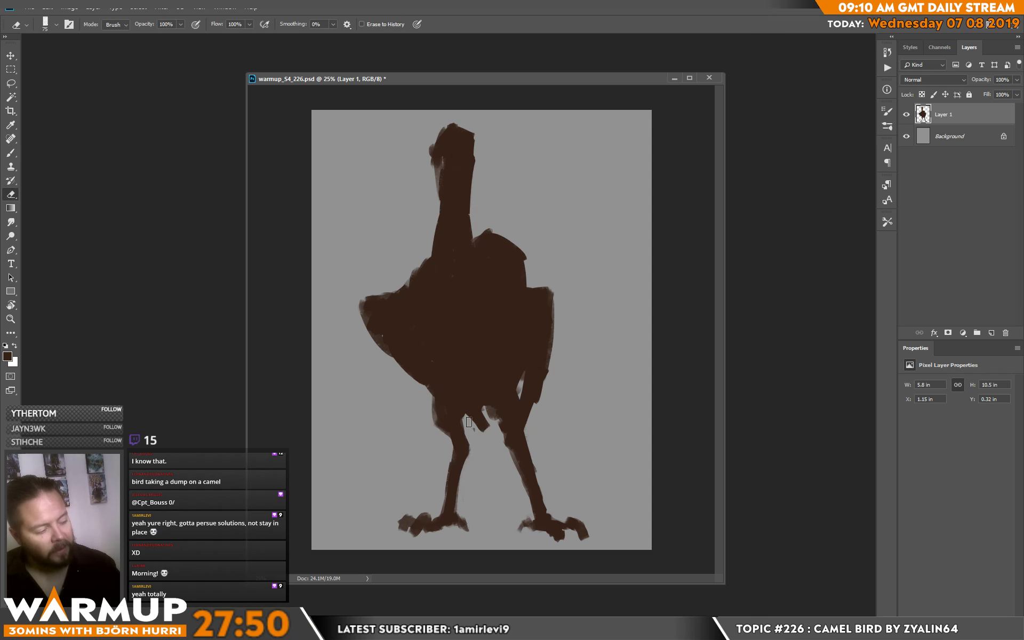
pyautogui.moveTo(468, 422); pyautogui.dragTo(495, 423)
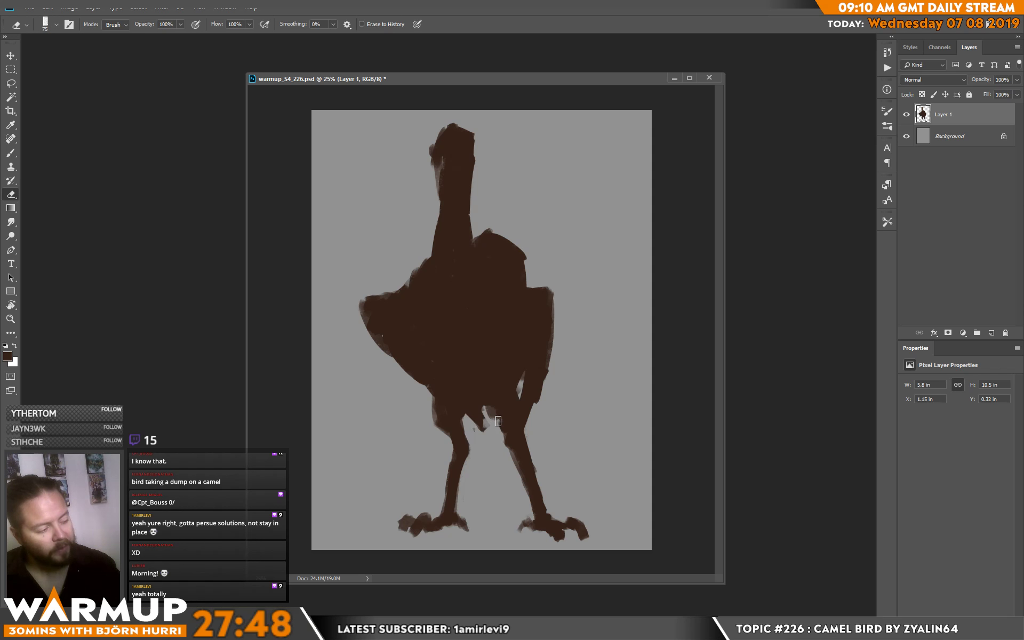
pyautogui.press('b')
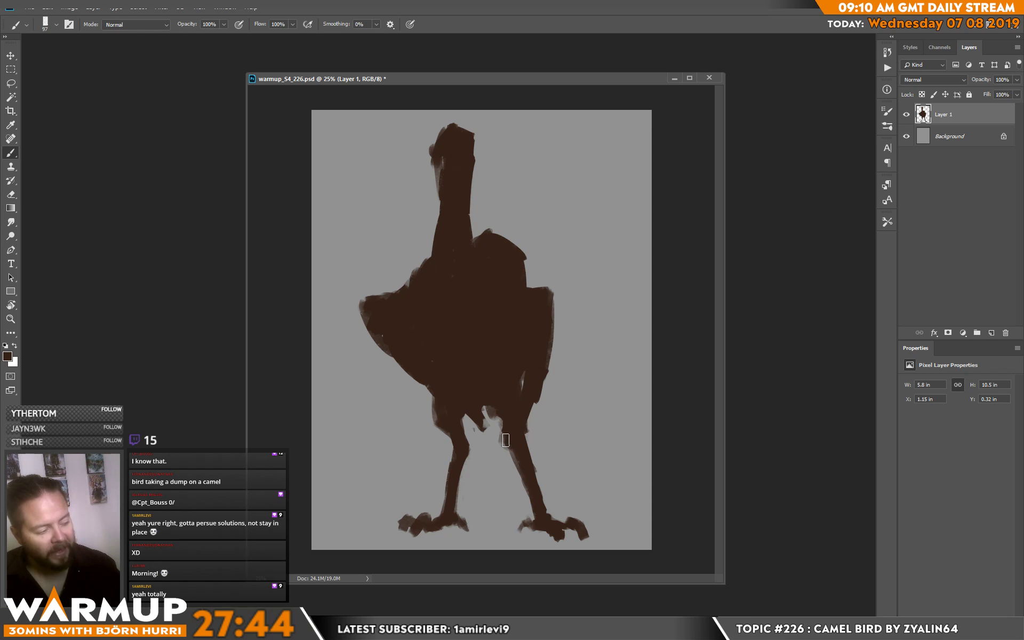
pyautogui.press('e')
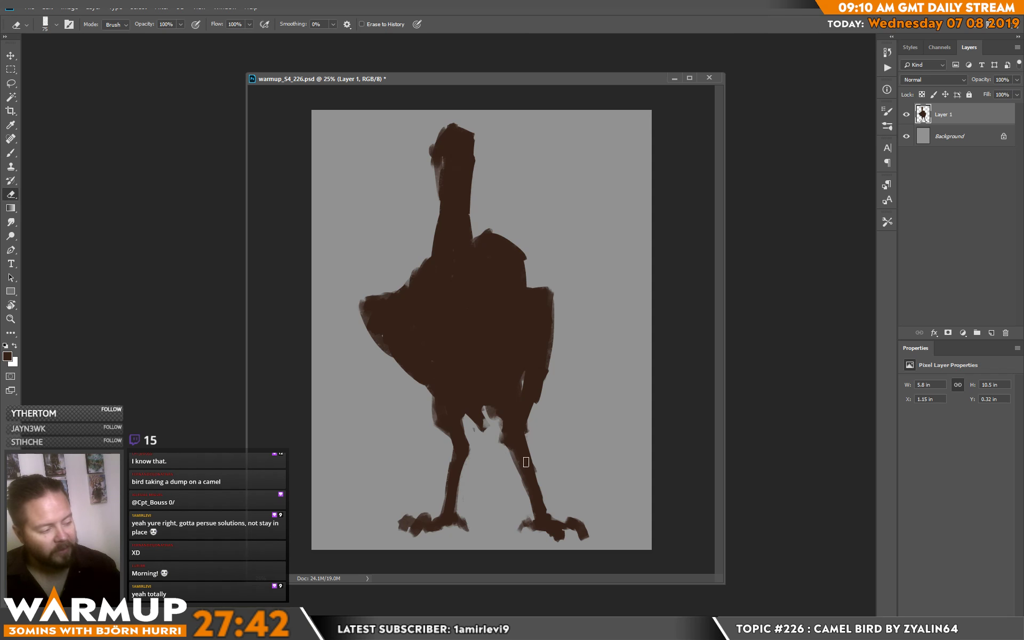
pyautogui.moveTo(530, 438)
pyautogui.mouseDown()
pyautogui.moveTo(549, 505)
pyautogui.moveTo(535, 456)
pyautogui.moveTo(540, 480)
pyautogui.mouseUp()
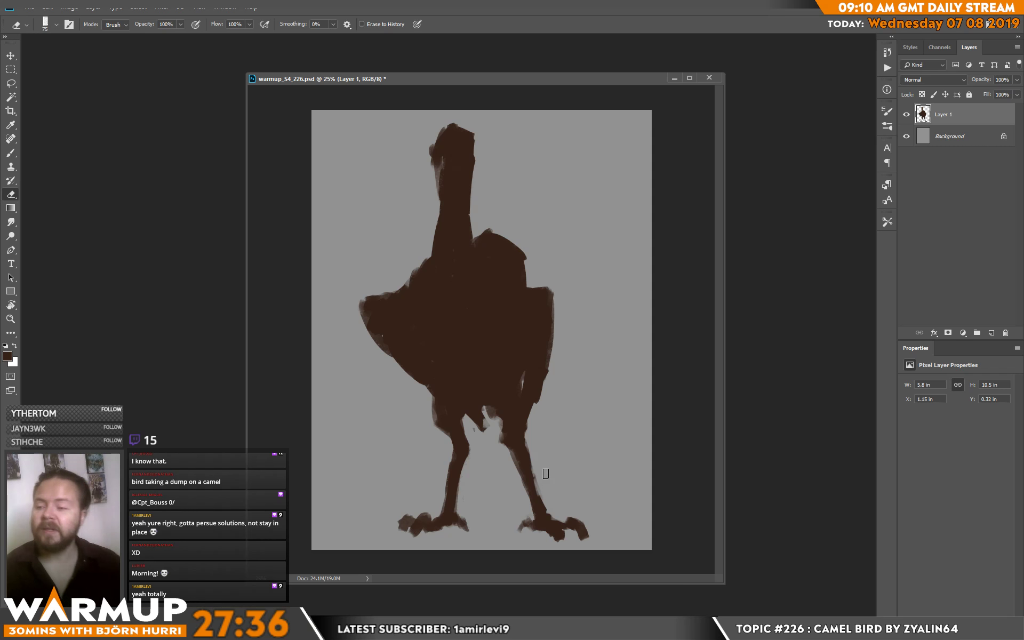
# Refine the right-hand leg and round off the hump's upper contour using a 31 px brush and the Eraser.
pyautogui.press('b')
pyautogui.rightClick(609, 386)
pyautogui.moveTo(649, 361); pyautogui.dragTo(629, 362)
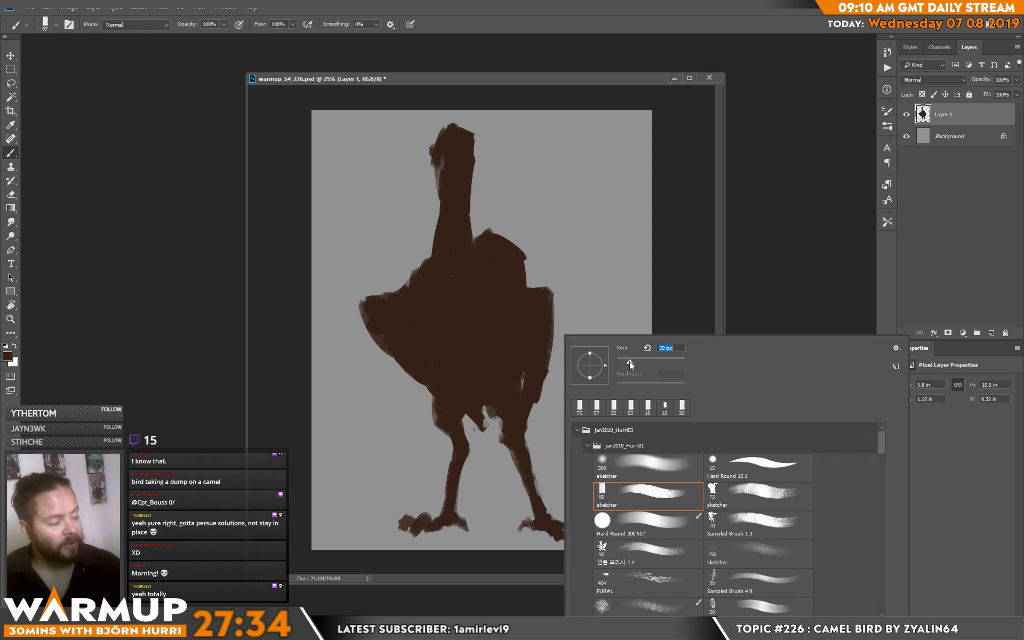
pyautogui.click(516, 448)
pyautogui.moveTo(531, 472); pyautogui.dragTo(540, 501)
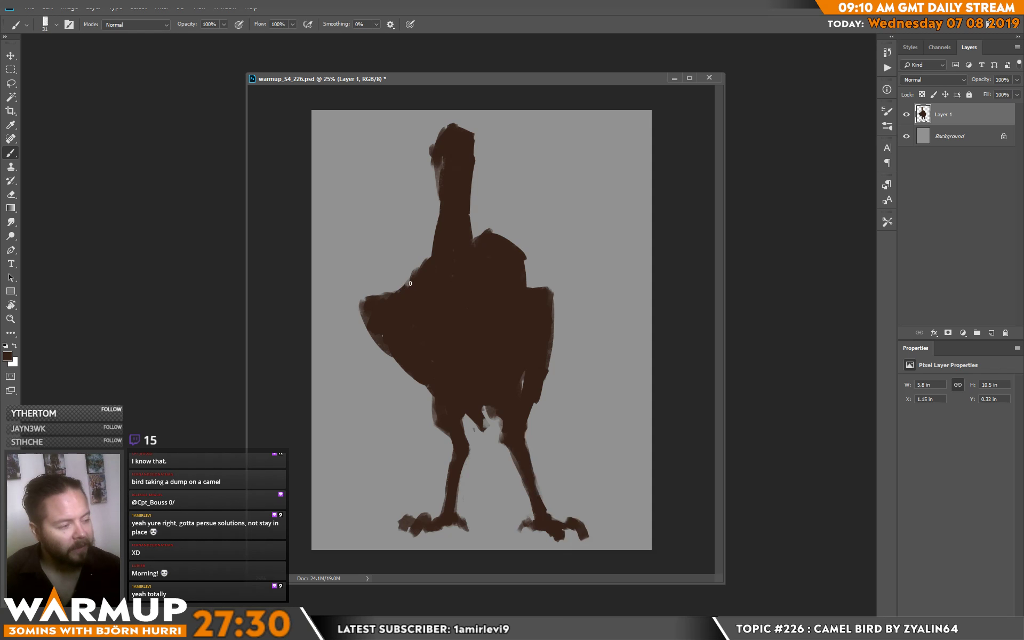
pyautogui.moveTo(473, 237); pyautogui.dragTo(494, 235)
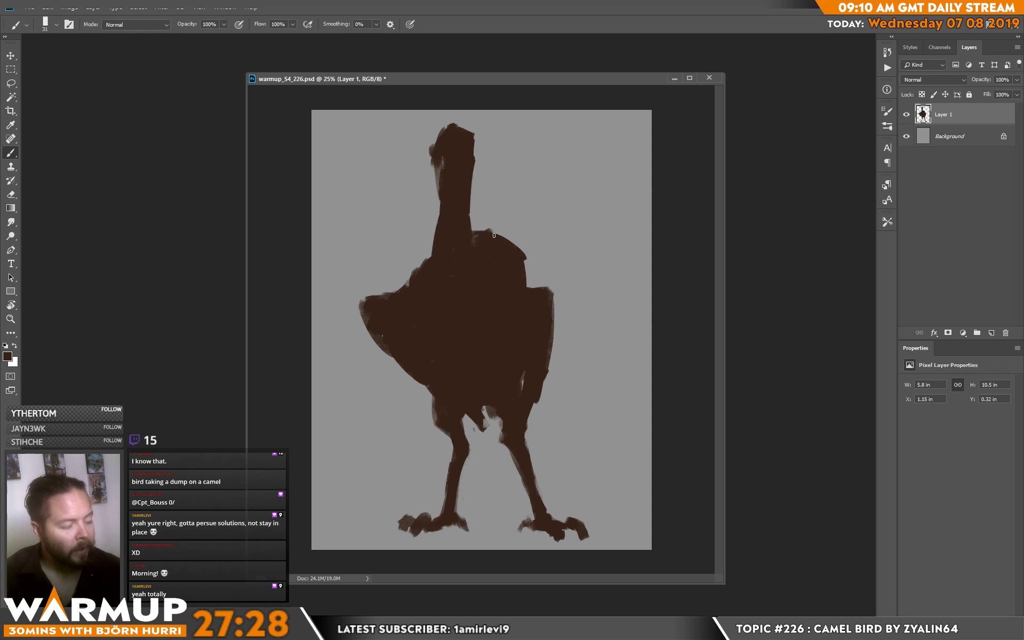
pyautogui.press('e')
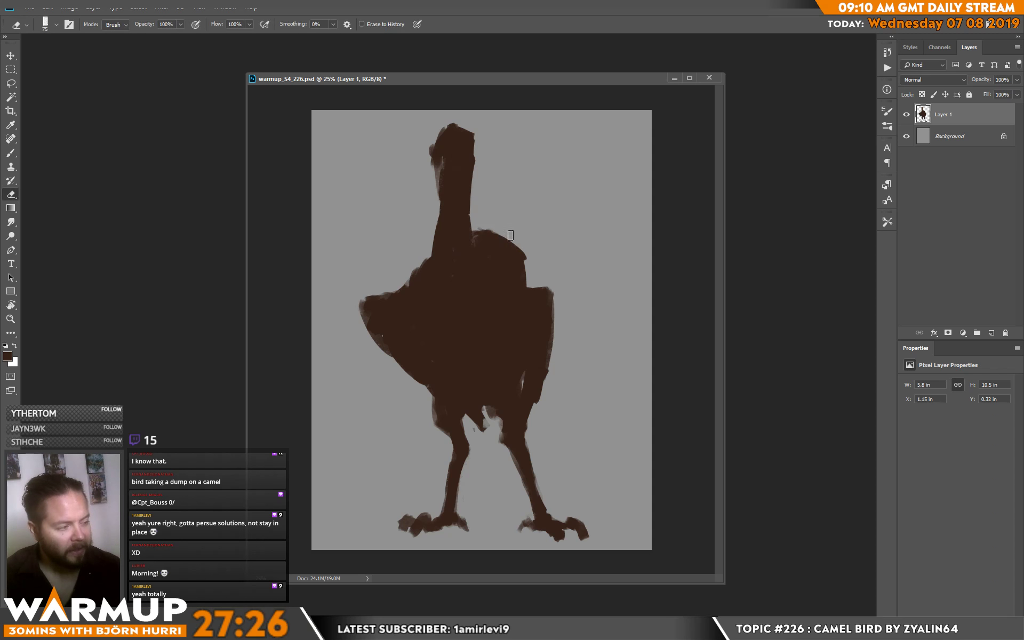
pyautogui.moveTo(523, 252); pyautogui.dragTo(526, 273)
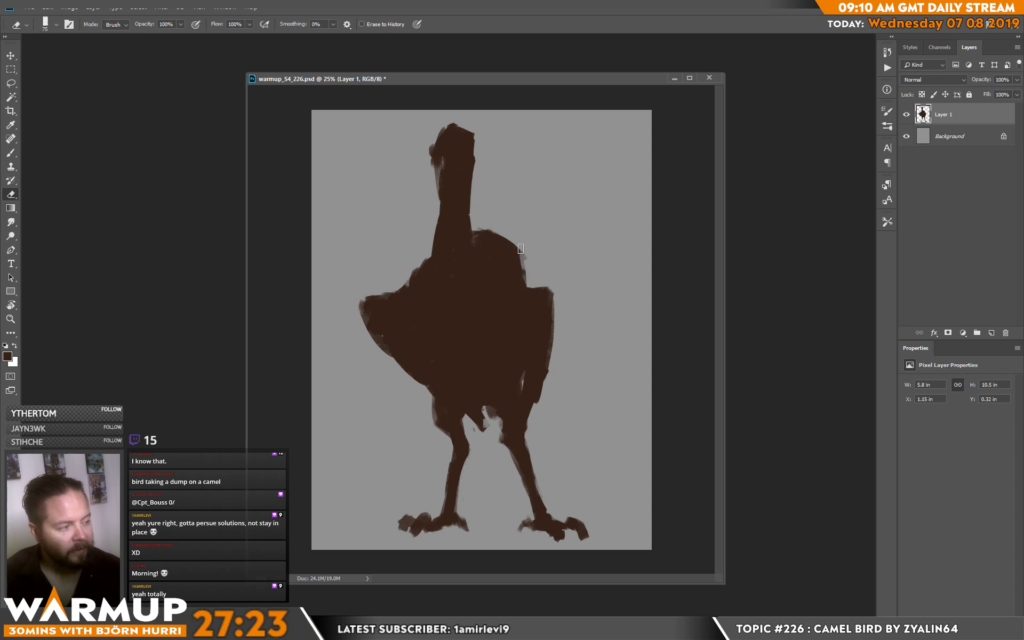
# Fill out the left edge of the head and upper neck, roughen the right-hand wing's edge, and fill the gap beside its tip.
pyautogui.press('b')
pyautogui.moveTo(437, 193)
pyautogui.mouseDown()
pyautogui.moveTo(431, 165)
pyautogui.moveTo(437, 207)
pyautogui.mouseUp()
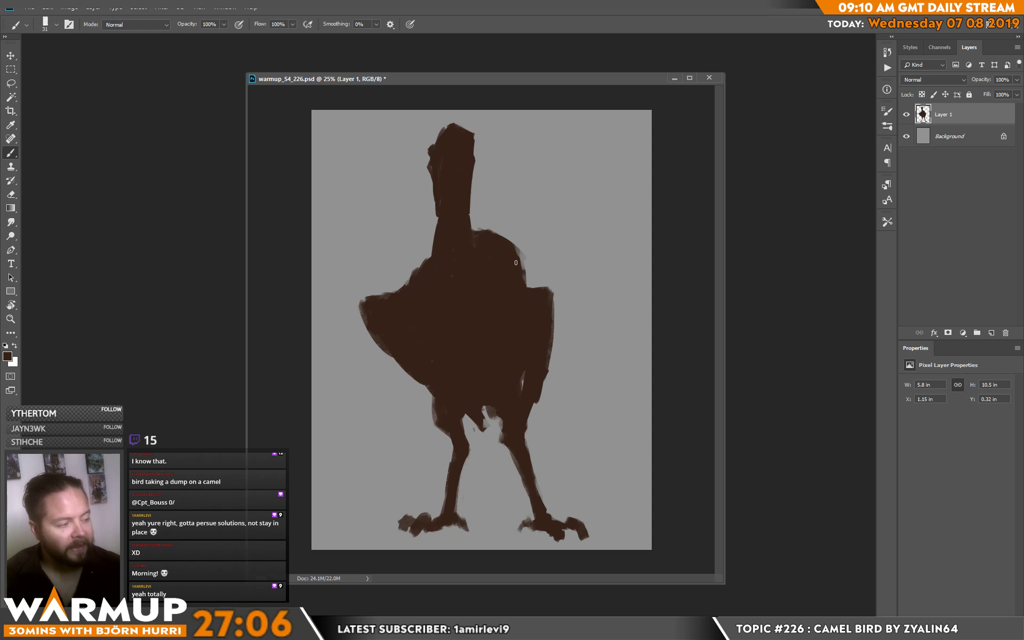
pyautogui.press('e')
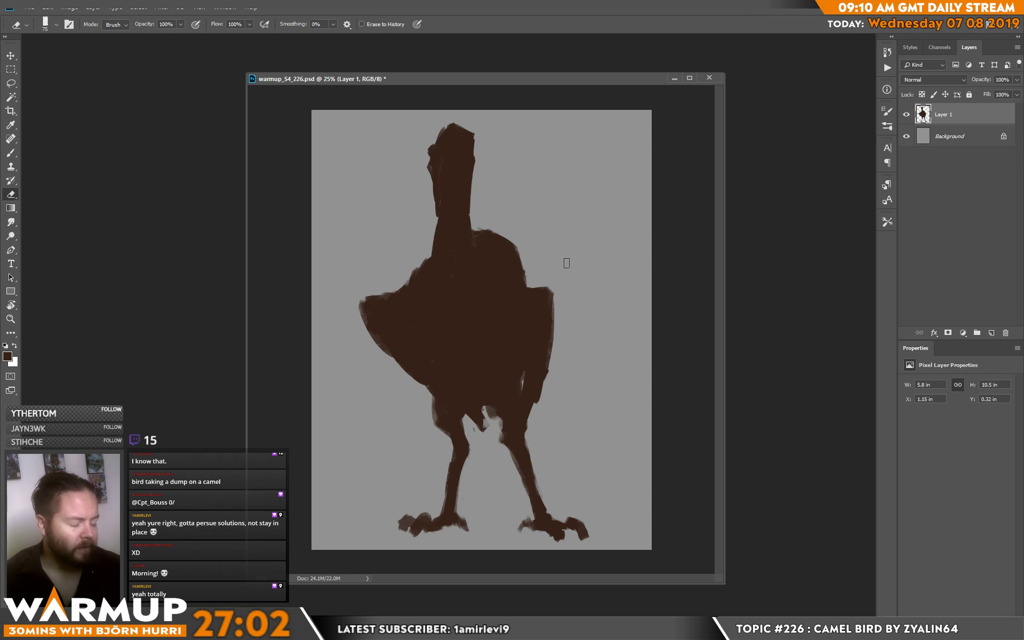
pyautogui.press('b')
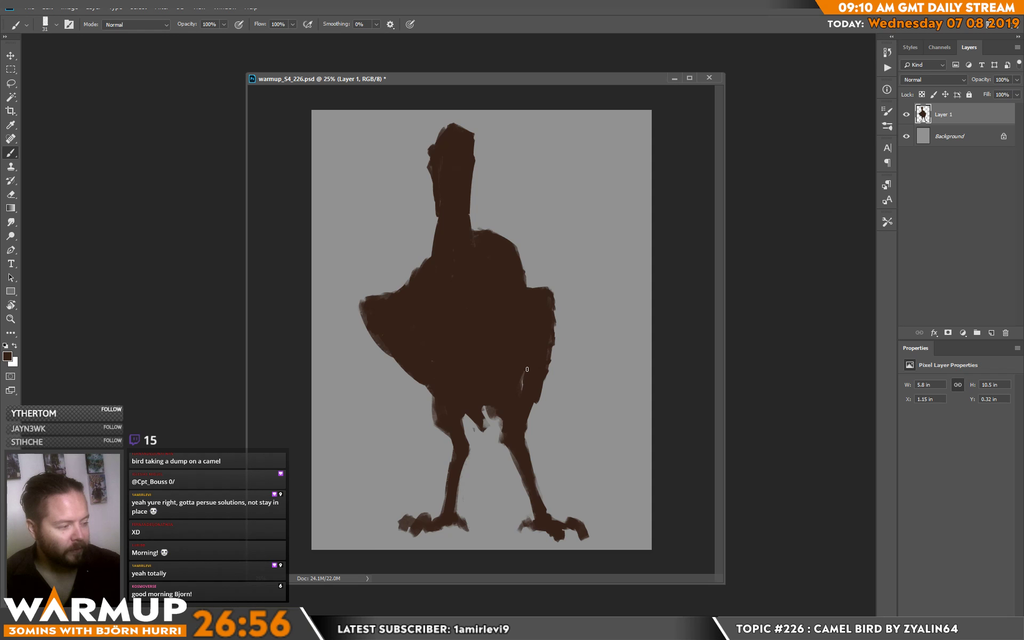
pyautogui.moveTo(527, 369); pyautogui.dragTo(523, 384)
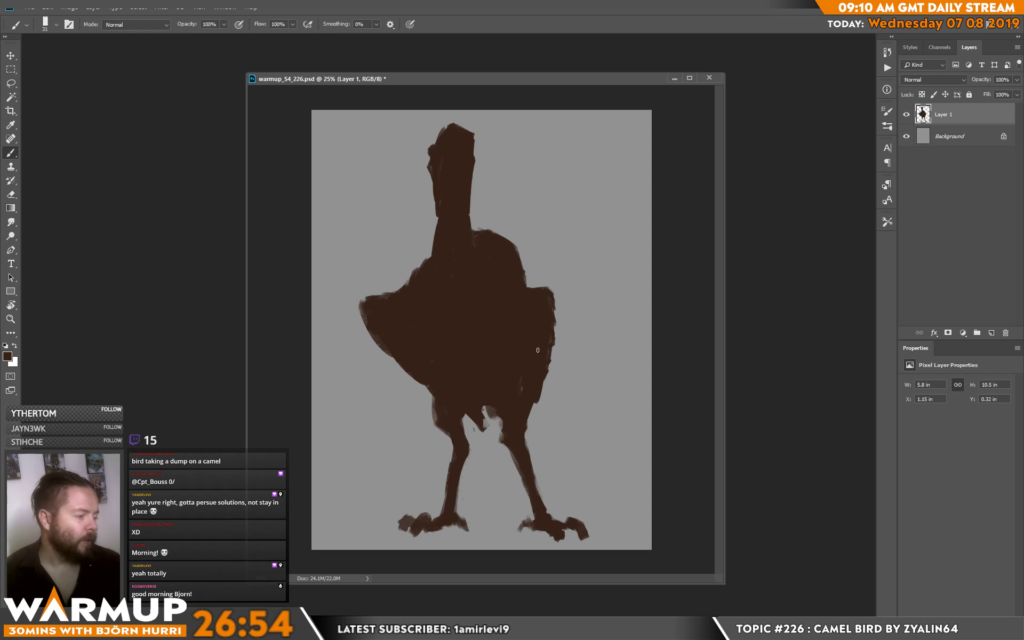
# Paint a thin tail with a crossed tip hanging between the legs, and tidy the notch between neck and hump.
pyautogui.moveTo(502, 441)
pyautogui.mouseDown()
pyautogui.moveTo(495, 460)
pyautogui.moveTo(507, 444)
pyautogui.moveTo(475, 427)
pyautogui.moveTo(484, 424)
pyautogui.moveTo(509, 467)
pyautogui.mouseUp()
pyautogui.moveTo(467, 416); pyautogui.dragTo(506, 457)
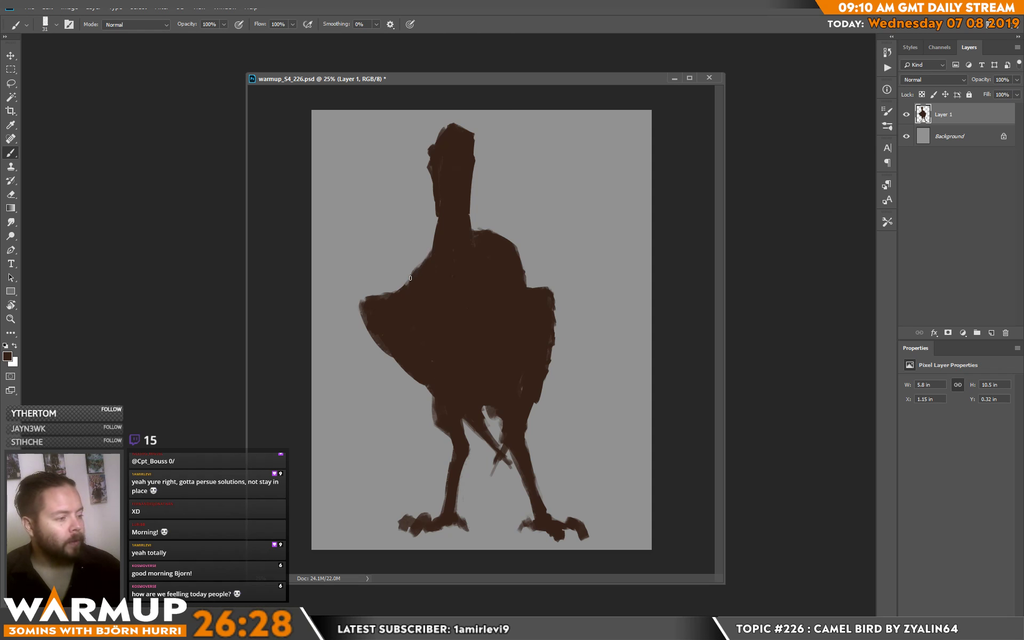
pyautogui.press('e')
pyautogui.rightClick(496, 213)
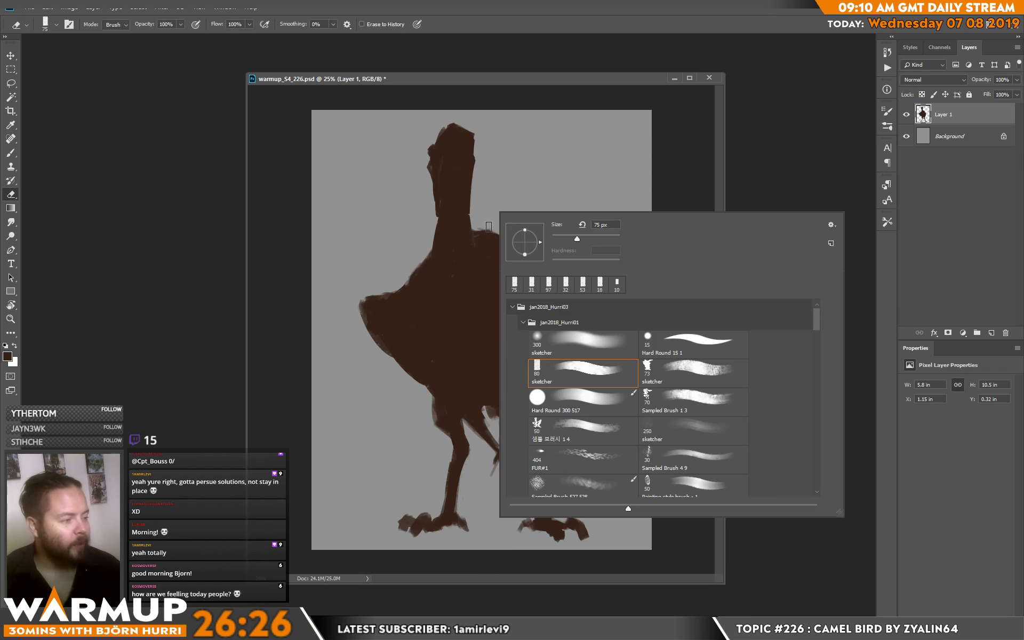
pyautogui.click(473, 231)
pyautogui.press('b')
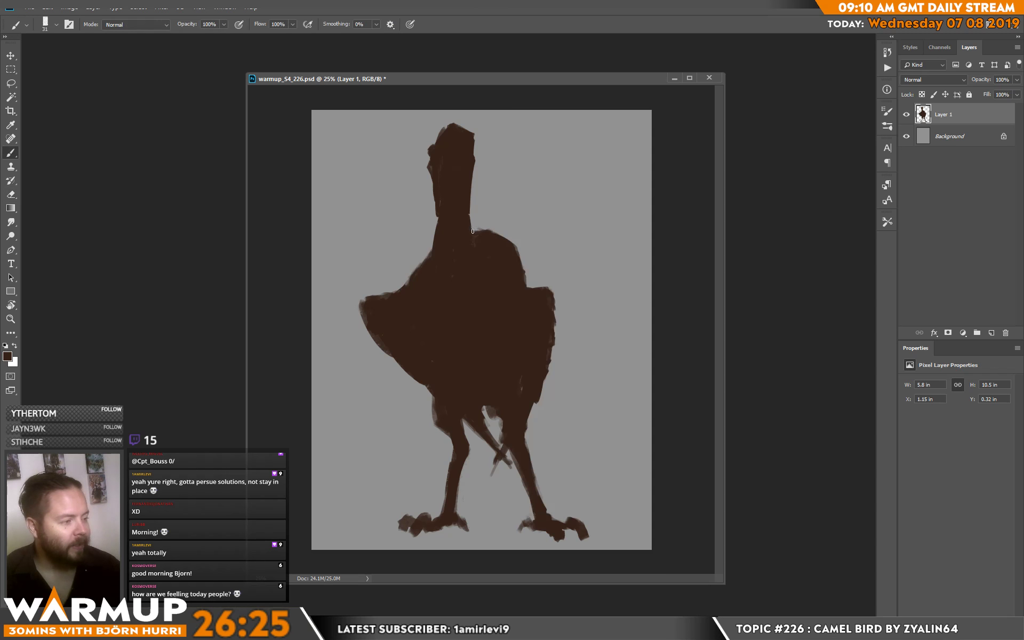
# Add a new layer clipped to the silhouette and brush soft grey-brown light over the head, neck, chest and hump at 190 px.
pyautogui.click(991, 333)
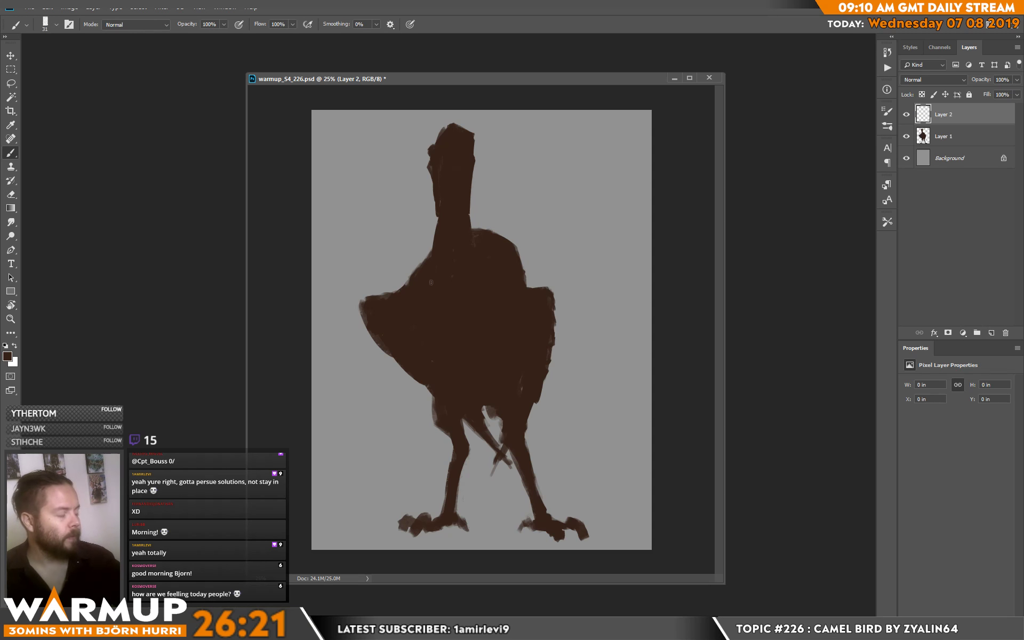
pyautogui.rightClick(442, 226)
pyautogui.click(540, 252)
pyautogui.keyDown('alt'); pyautogui.click(517, 182); pyautogui.keyUp('alt')
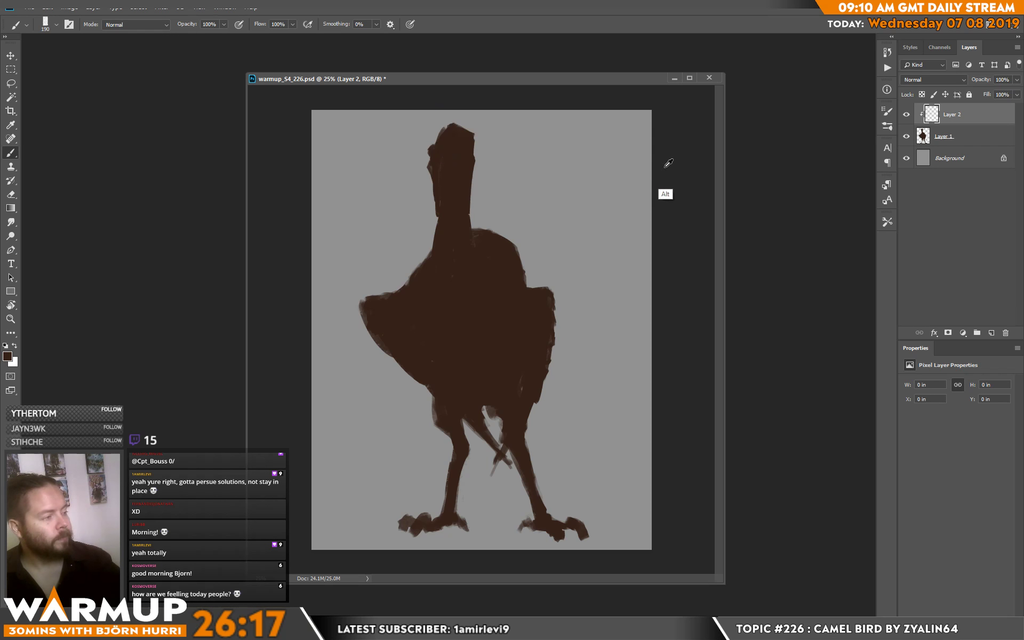
pyautogui.keyDown('alt'); pyautogui.click(625, 131); pyautogui.keyUp('alt')
pyautogui.moveTo(456, 115)
pyautogui.mouseDown()
pyautogui.moveTo(443, 132)
pyautogui.moveTo(450, 154)
pyautogui.moveTo(452, 145)
pyautogui.moveTo(445, 303)
pyautogui.moveTo(428, 242)
pyautogui.moveTo(467, 284)
pyautogui.moveTo(457, 282)
pyautogui.moveTo(479, 224)
pyautogui.moveTo(485, 253)
pyautogui.moveTo(496, 216)
pyautogui.moveTo(510, 226)
pyautogui.moveTo(495, 302)
pyautogui.moveTo(497, 256)
pyautogui.moveTo(485, 263)
pyautogui.moveTo(474, 315)
pyautogui.moveTo(406, 293)
pyautogui.moveTo(438, 374)
pyautogui.mouseUp()
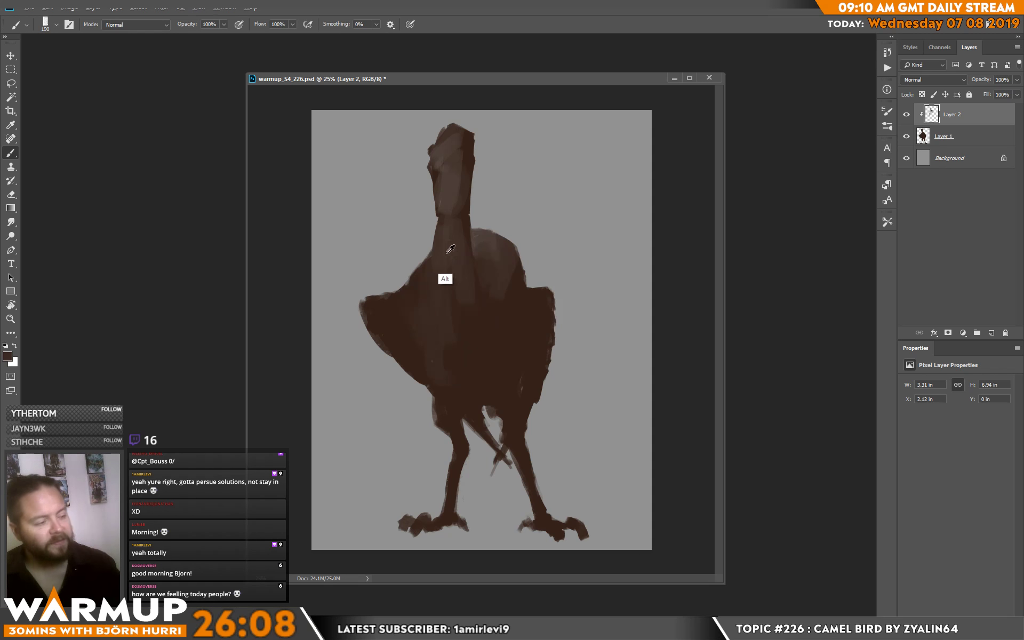
# Extend the lighter brown tone over the wings, thighs, legs and feet on the clipped layer.
pyautogui.keyDown('alt'); pyautogui.click(454, 164); pyautogui.keyUp('alt')
pyautogui.moveTo(358, 292)
pyautogui.mouseDown()
pyautogui.moveTo(386, 291)
pyautogui.moveTo(370, 287)
pyautogui.moveTo(406, 264)
pyautogui.moveTo(398, 285)
pyautogui.moveTo(412, 277)
pyautogui.moveTo(364, 316)
pyautogui.moveTo(569, 292)
pyautogui.moveTo(533, 298)
pyautogui.moveTo(530, 285)
pyautogui.moveTo(552, 268)
pyautogui.moveTo(562, 334)
pyautogui.moveTo(513, 468)
pyautogui.moveTo(493, 376)
pyautogui.moveTo(550, 528)
pyautogui.moveTo(541, 491)
pyautogui.moveTo(497, 484)
pyautogui.moveTo(448, 445)
pyautogui.moveTo(438, 513)
pyautogui.moveTo(436, 385)
pyautogui.mouseUp()
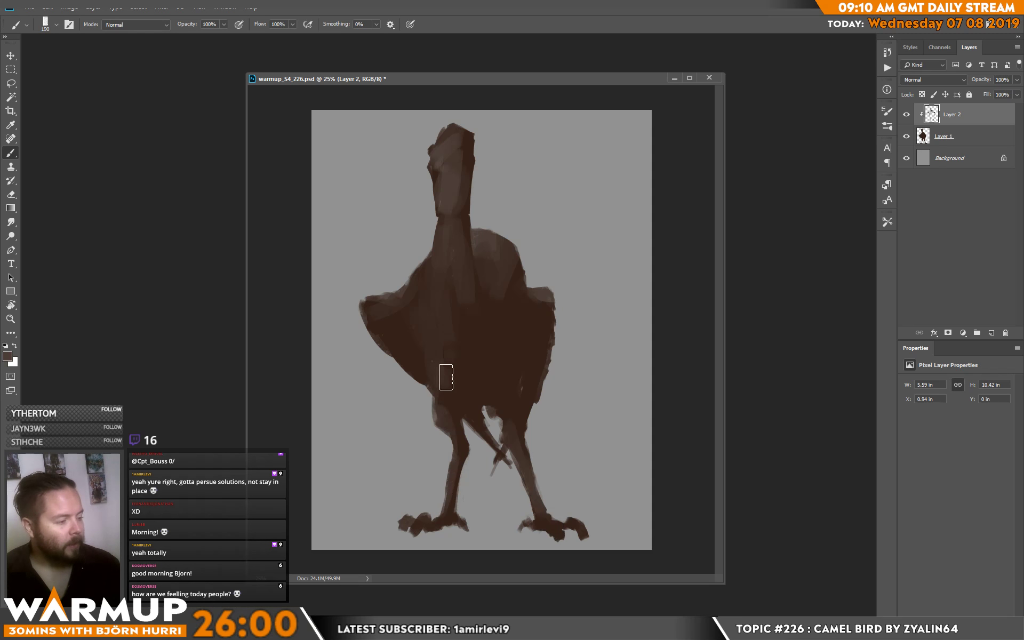
pyautogui.moveTo(474, 335); pyautogui.dragTo(501, 356)
pyautogui.moveTo(418, 497)
pyautogui.mouseDown()
pyautogui.moveTo(407, 516)
pyautogui.moveTo(436, 508)
pyautogui.mouseUp()
pyautogui.moveTo(557, 501)
pyautogui.mouseDown()
pyautogui.moveTo(554, 517)
pyautogui.moveTo(574, 499)
pyautogui.moveTo(592, 520)
pyautogui.moveTo(626, 499)
pyautogui.mouseUp()
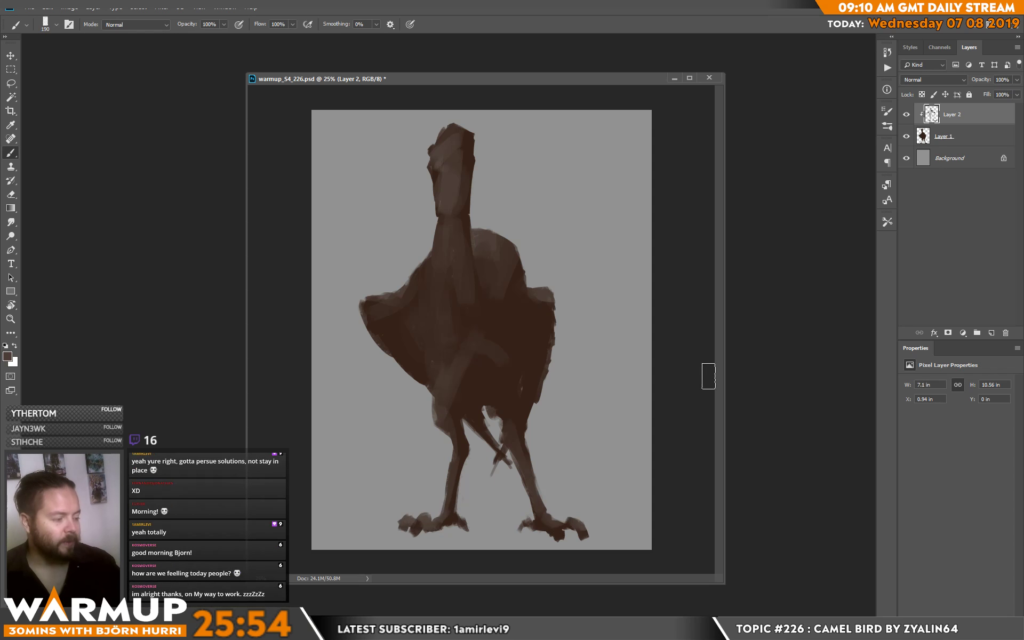
# Blend darker brown into the belly, thighs and chest to soften the light patches around the neck base.
pyautogui.moveTo(483, 353); pyautogui.dragTo(522, 425)
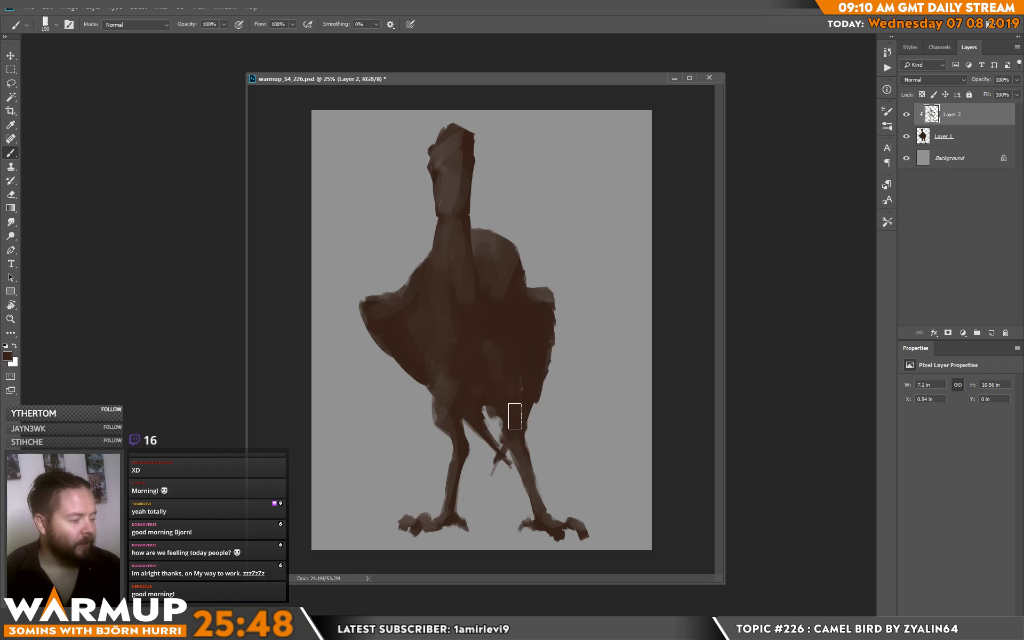
pyautogui.keyDown('alt'); pyautogui.click(495, 405); pyautogui.keyUp('alt')
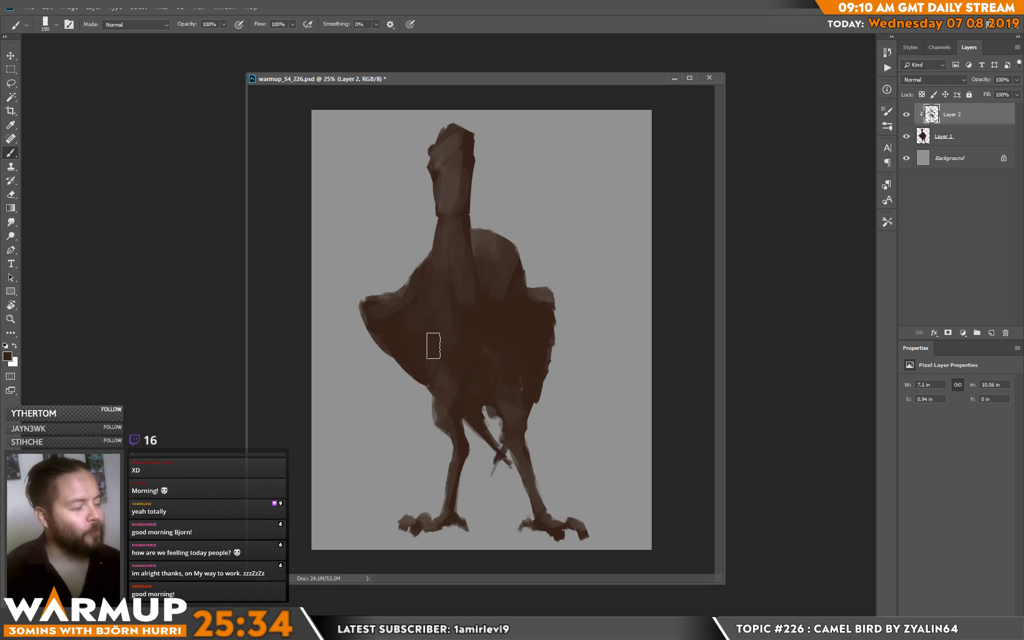
pyautogui.keyDown('alt'); pyautogui.click(469, 279); pyautogui.keyUp('alt')
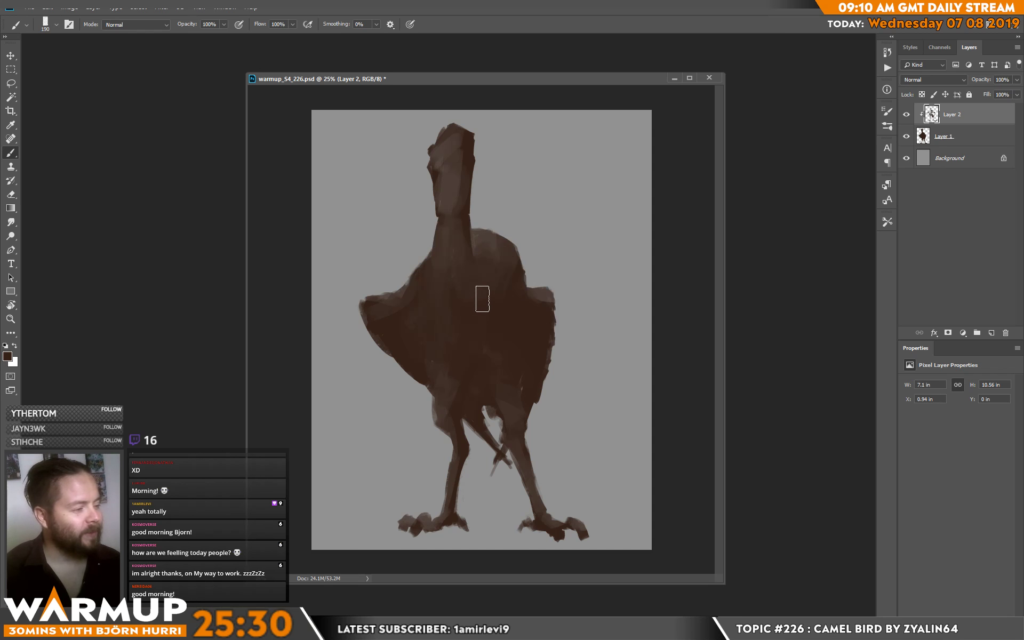
# Paint dark shadows under the jaw and around the eyes using a 50 px brush.
pyautogui.rightClick(456, 226)
pyautogui.click(535, 248)
pyautogui.press('Return')
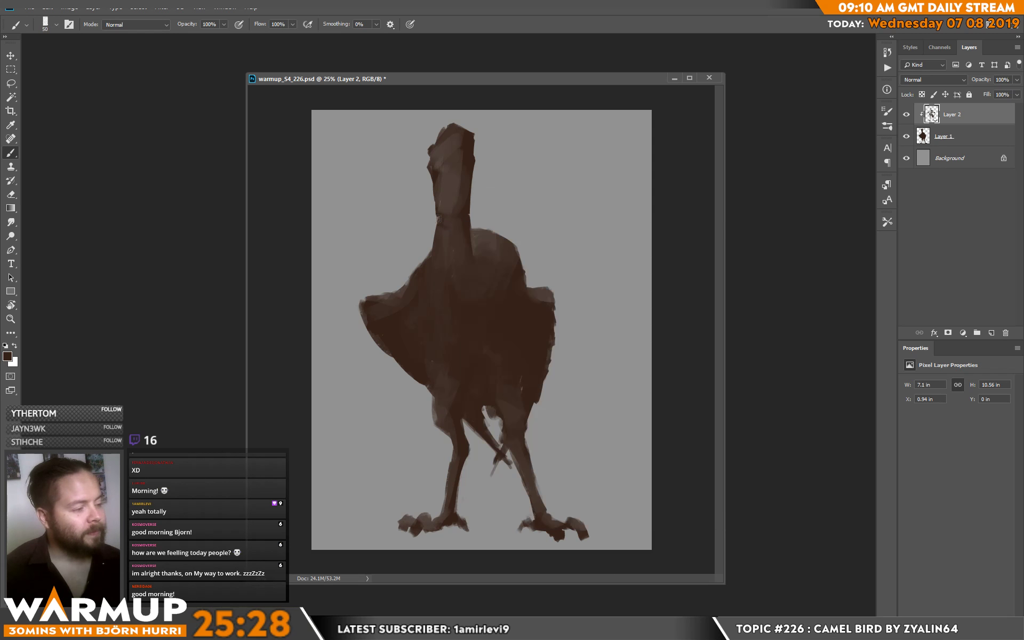
pyautogui.keyDown('alt'); pyautogui.click(463, 204); pyautogui.keyUp('alt')
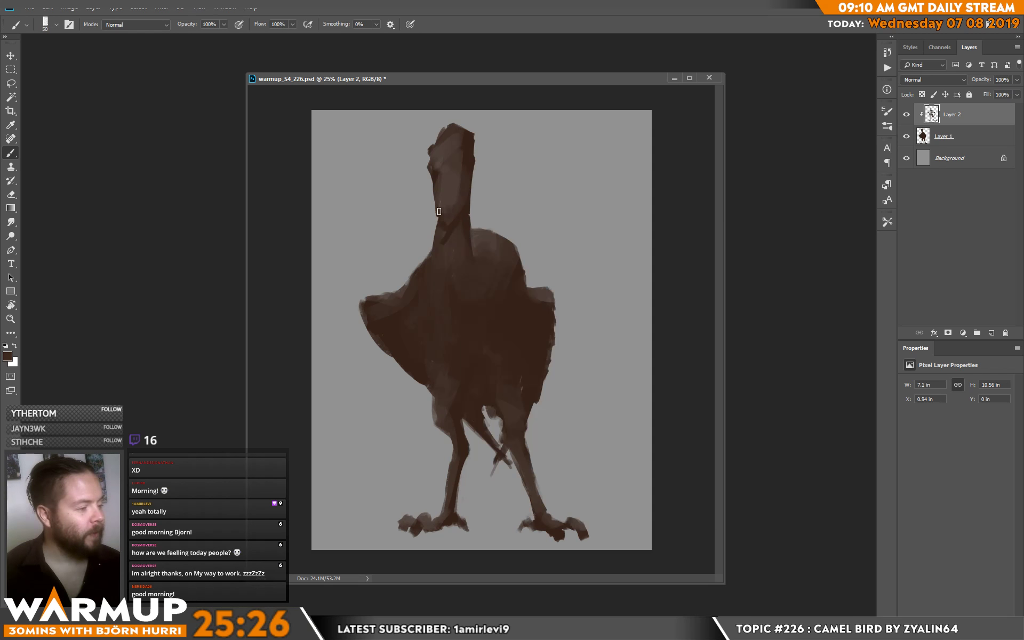
pyautogui.keyDown('alt'); pyautogui.click(461, 171); pyautogui.keyUp('alt')
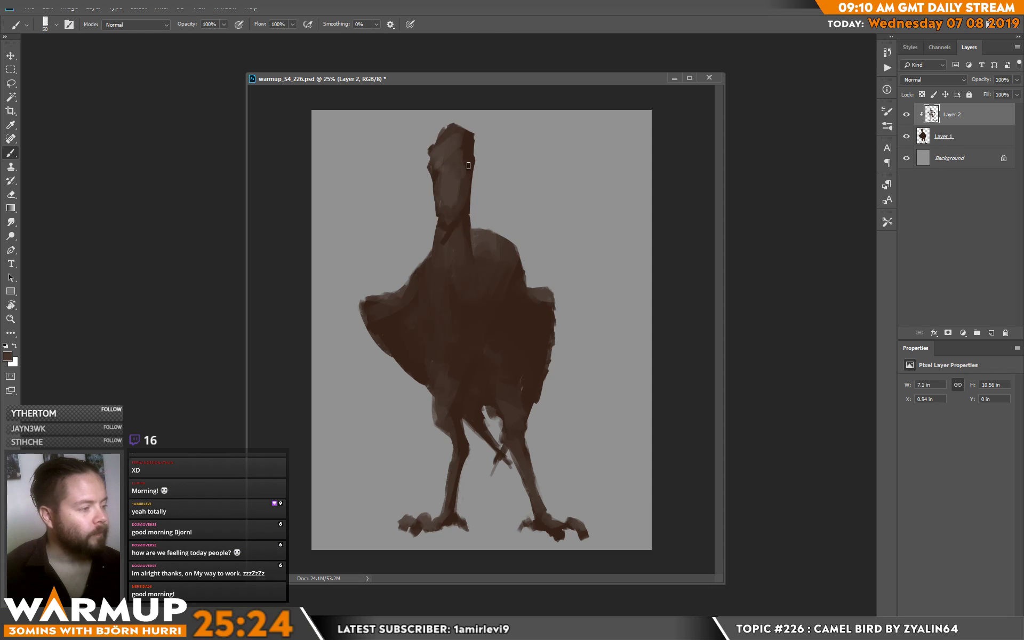
pyautogui.keyDown('alt'); pyautogui.click(469, 166); pyautogui.keyUp('alt')
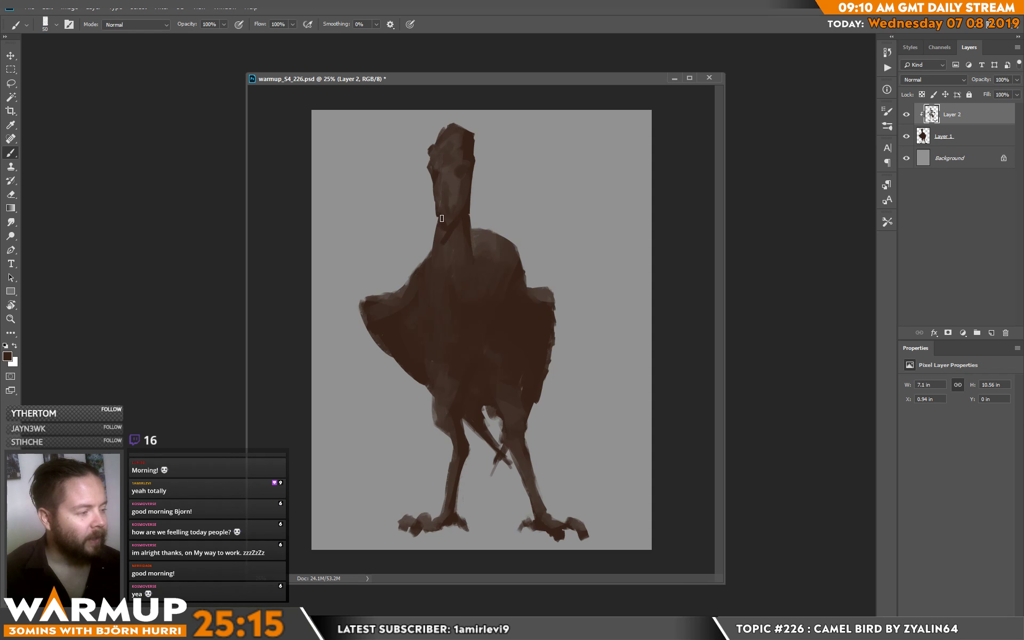
# Define the mouth and chin at the lower end of the muzzle with small strokes, starting with a 21 px brush.
pyautogui.rightClick(489, 184)
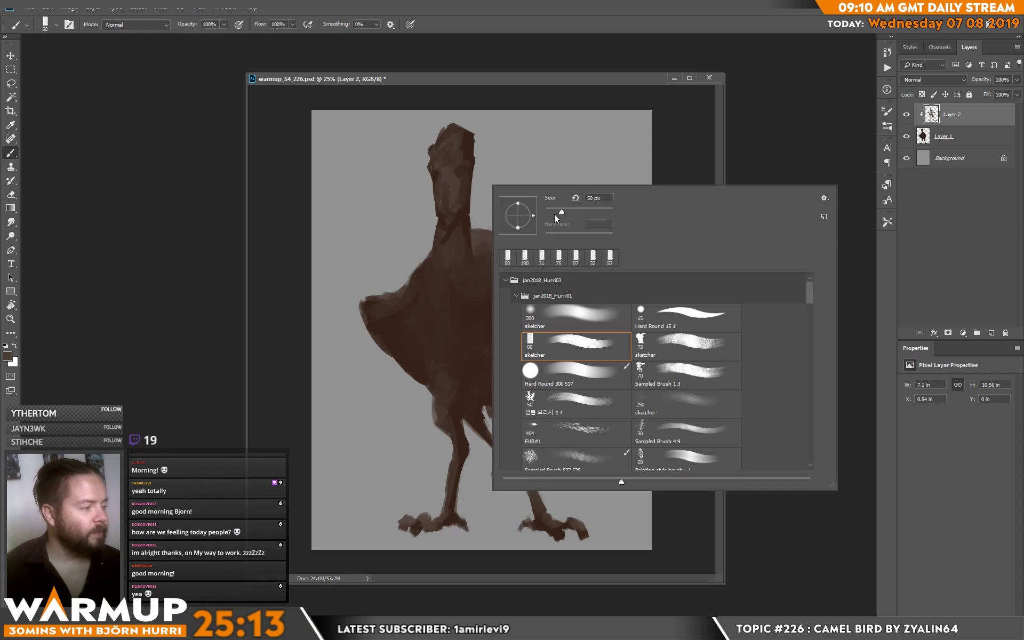
pyautogui.click(440, 210)
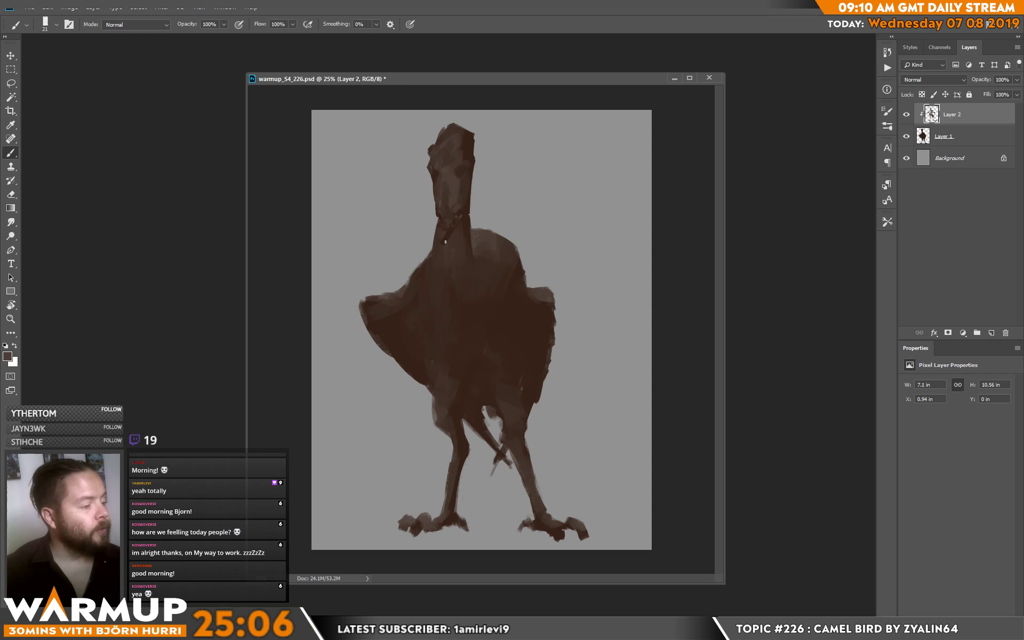
pyautogui.moveTo(446, 242); pyautogui.dragTo(445, 233)
pyautogui.rightClick(458, 219)
pyautogui.moveTo(560, 226); pyautogui.dragTo(567, 224)
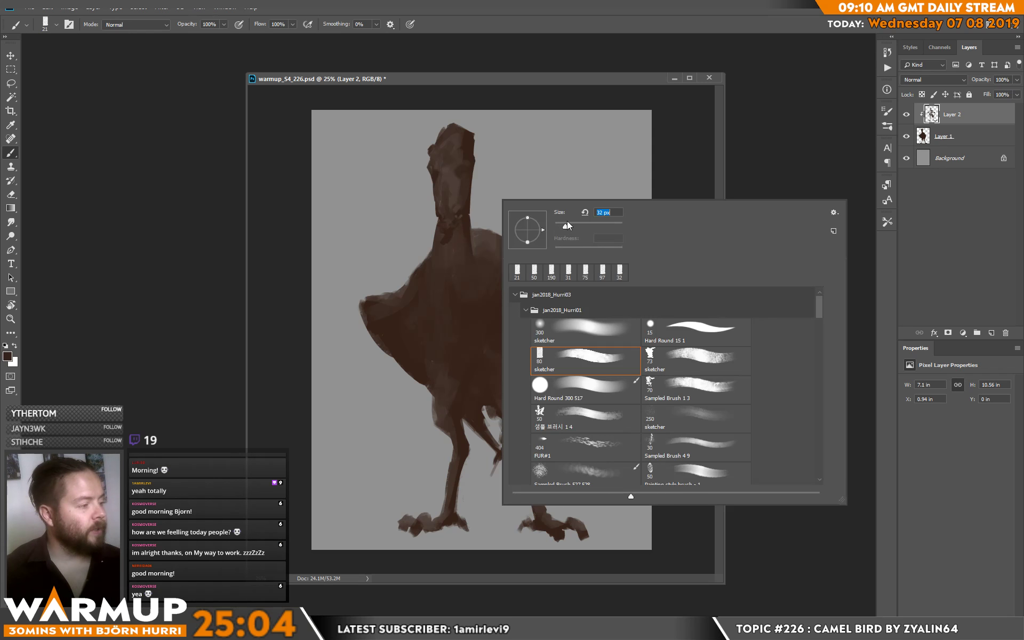
pyautogui.keyDown('alt'); pyautogui.click(455, 182); pyautogui.keyUp('alt')
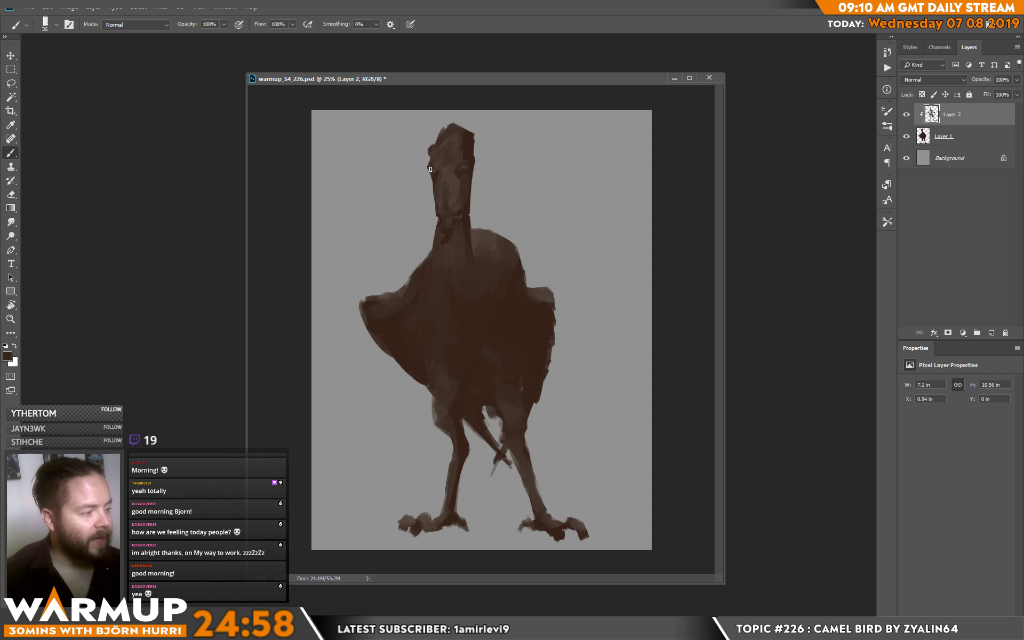
# Shape the eye sockets and brow on both sides of the head with sampled browns and a 26 px brush.
pyautogui.rightClick(430, 169)
pyautogui.moveTo(537, 198); pyautogui.dragTo(531, 198)
pyautogui.keyDown('alt'); pyautogui.click(434, 174); pyautogui.keyUp('alt')
pyautogui.keyDown('alt'); pyautogui.click(438, 168); pyautogui.keyUp('alt')
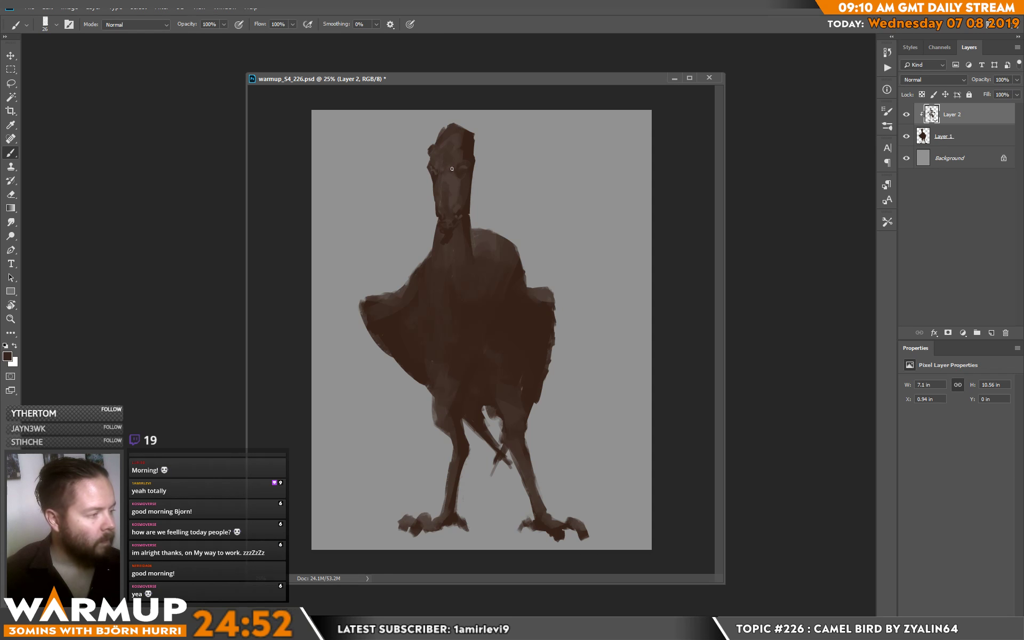
pyautogui.keyDown('alt'); pyautogui.click(475, 154); pyautogui.keyUp('alt')
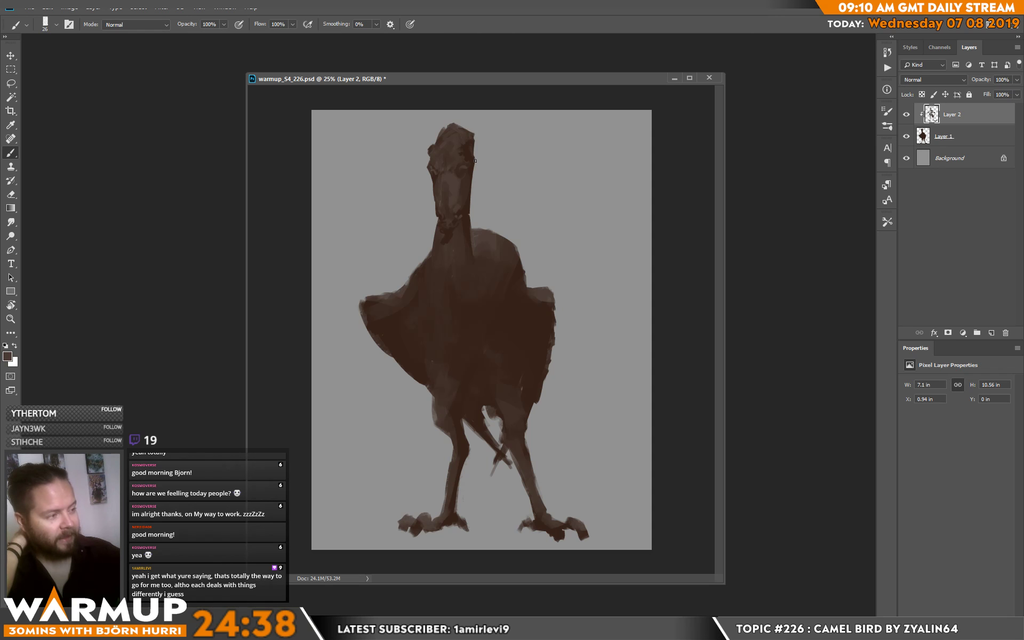
pyautogui.keyDown('alt'); pyautogui.click(471, 144); pyautogui.keyUp('alt')
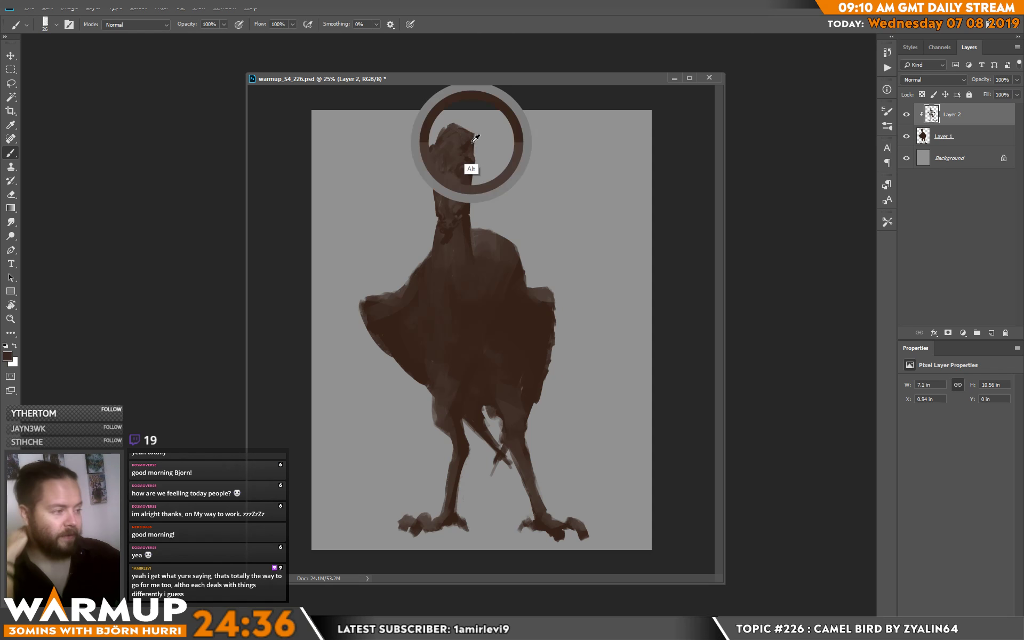
pyautogui.keyDown('alt'); pyautogui.click(464, 142); pyautogui.keyUp('alt')
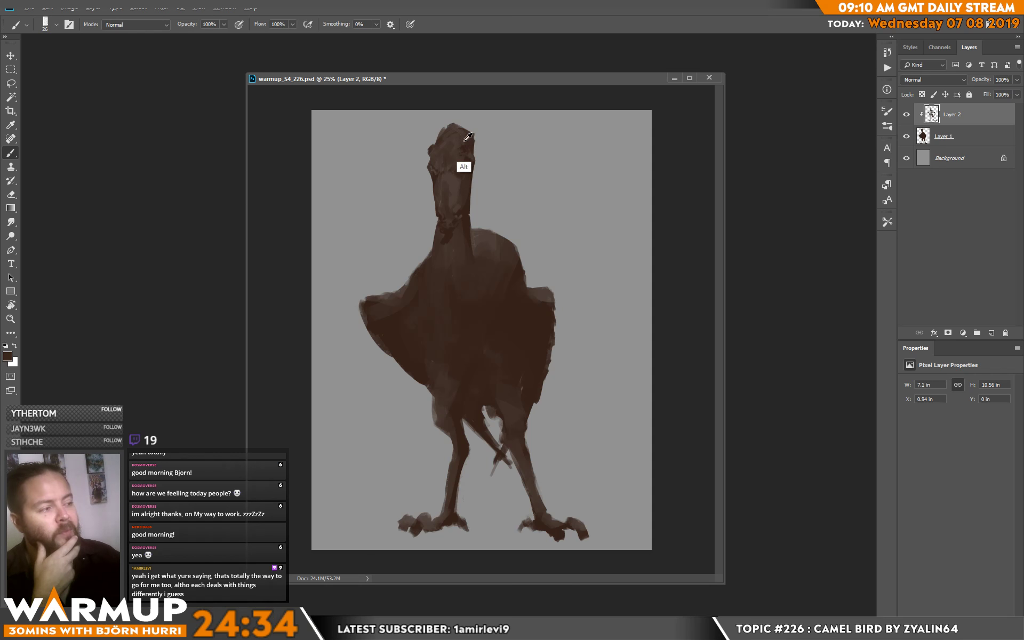
pyautogui.moveTo(470, 145); pyautogui.dragTo(470, 152)
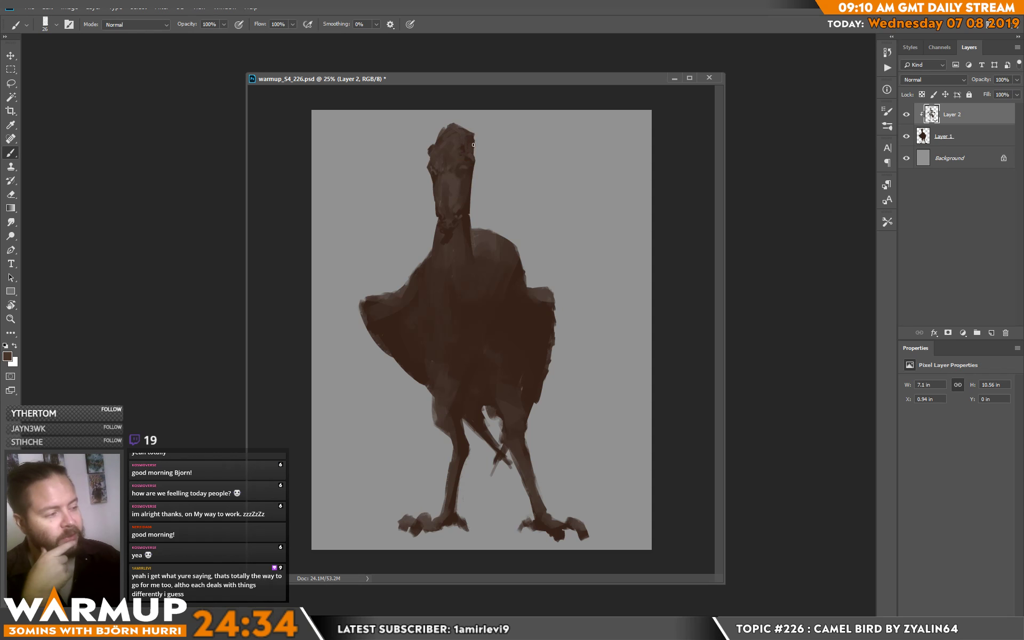
# Add lighter grey-brown highlights along the bridge and right side of the muzzle below the eyes.
pyautogui.keyDown('alt'); pyautogui.click(455, 178); pyautogui.keyUp('alt')
pyautogui.click(457, 178)
pyautogui.keyDown('alt'); pyautogui.click(457, 178); pyautogui.keyUp('alt')
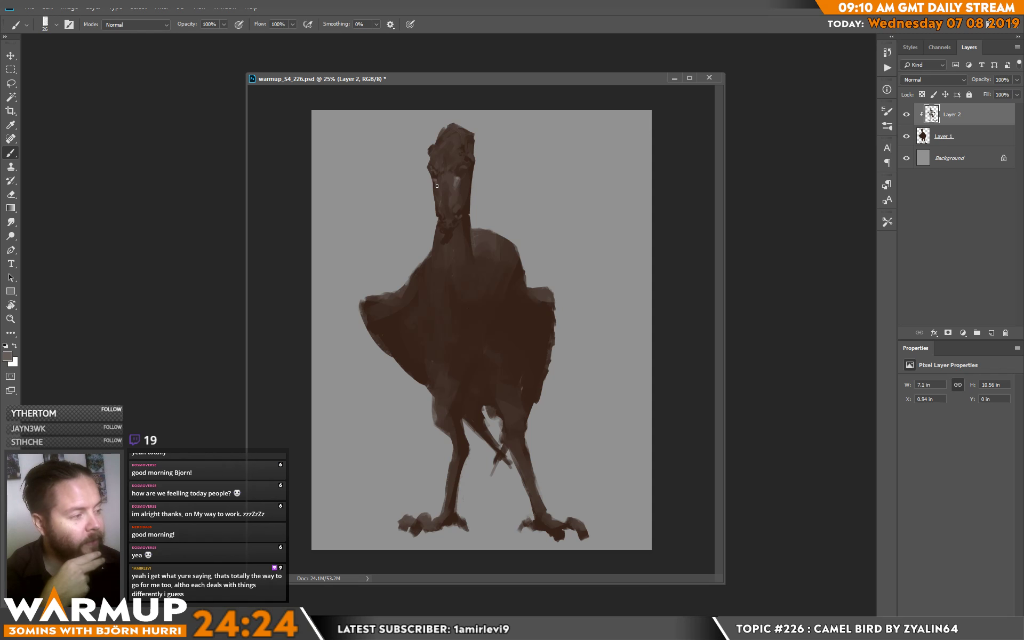
pyautogui.keyDown('alt'); pyautogui.click(467, 193); pyautogui.keyUp('alt')
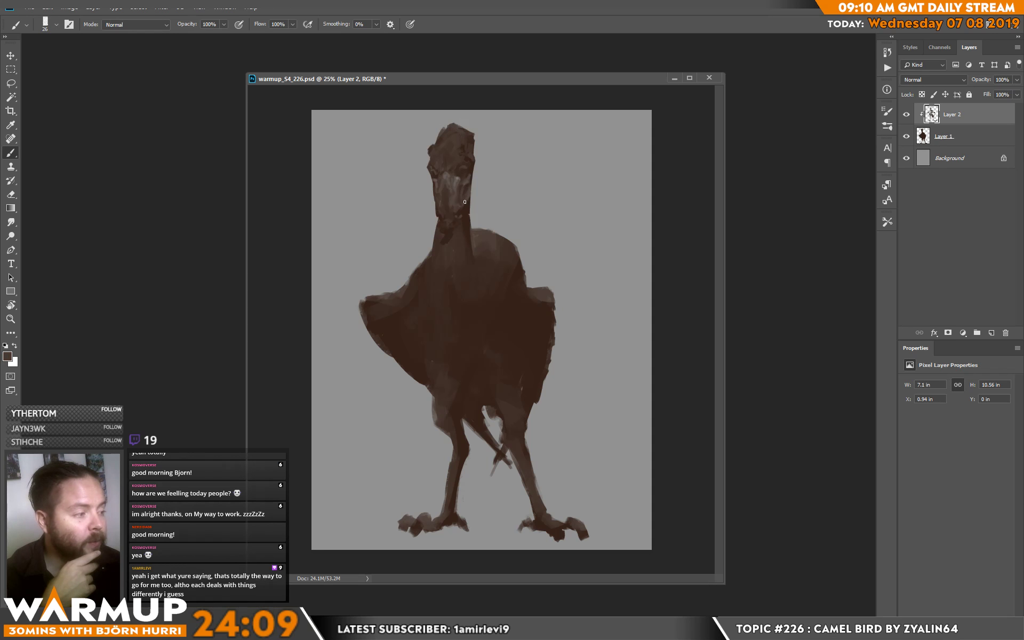
# Refine the eyes and brow with small light and dark brown strokes using a 20 px brush.
pyautogui.keyDown('alt'); pyautogui.click(465, 207); pyautogui.keyUp('alt')
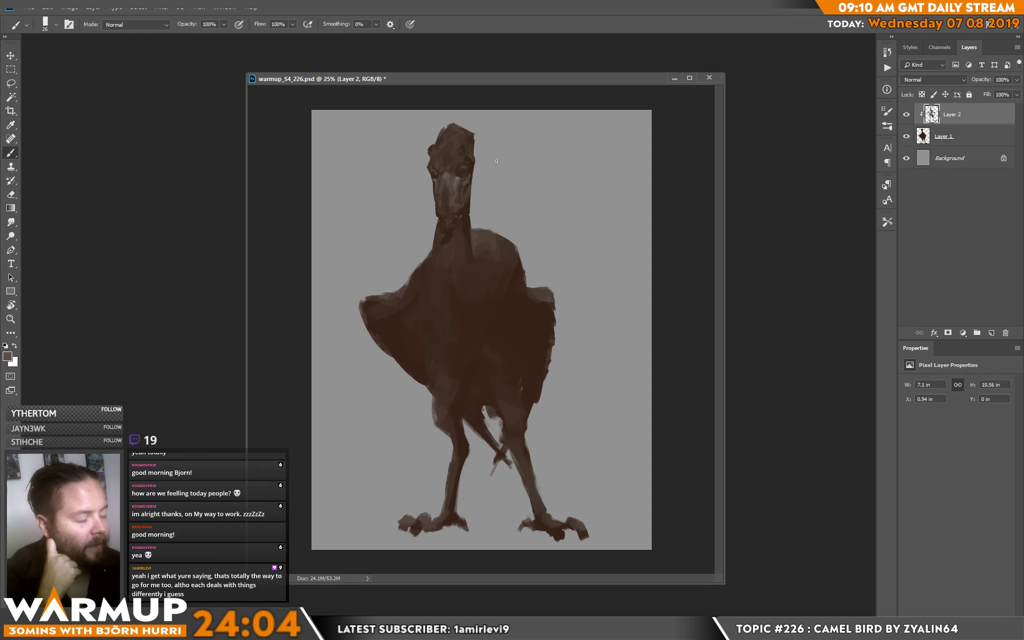
pyautogui.rightClick(496, 162)
pyautogui.click(539, 204)
pyautogui.click(465, 168)
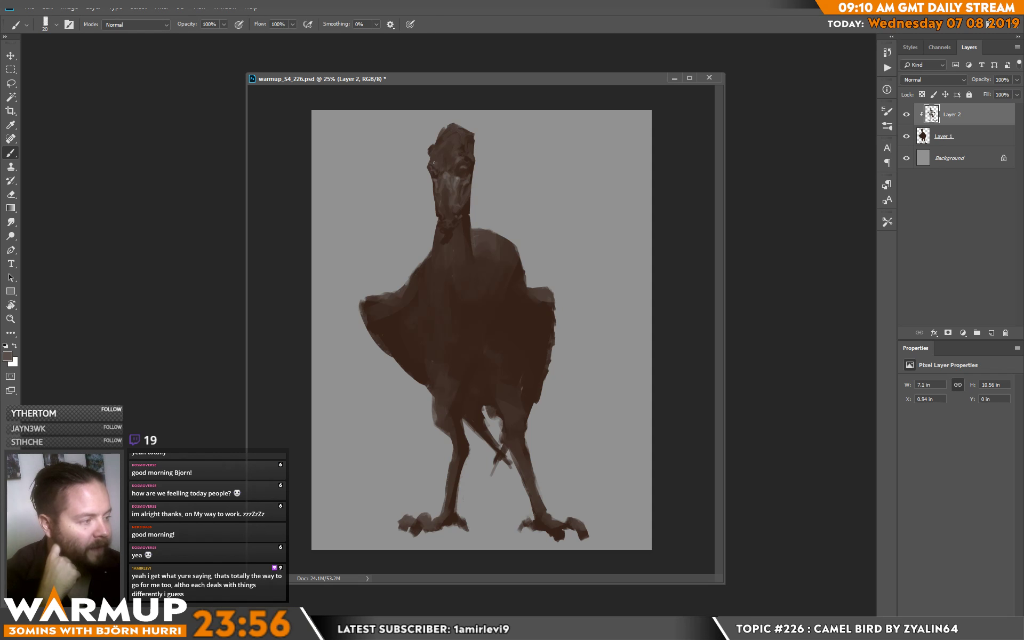
pyautogui.keyDown('alt'); pyautogui.click(449, 161); pyautogui.keyUp('alt')
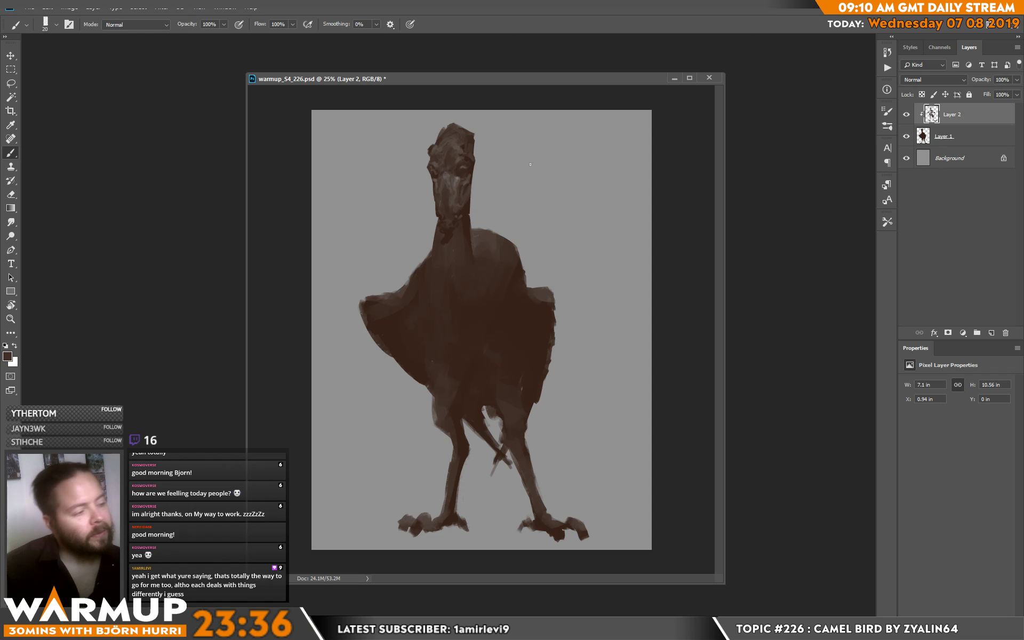
# Define the mouth, chin and the upper neck beneath the jaw with browns sampled from the painting.
pyautogui.keyDown('alt'); pyautogui.click(459, 212); pyautogui.keyUp('alt')
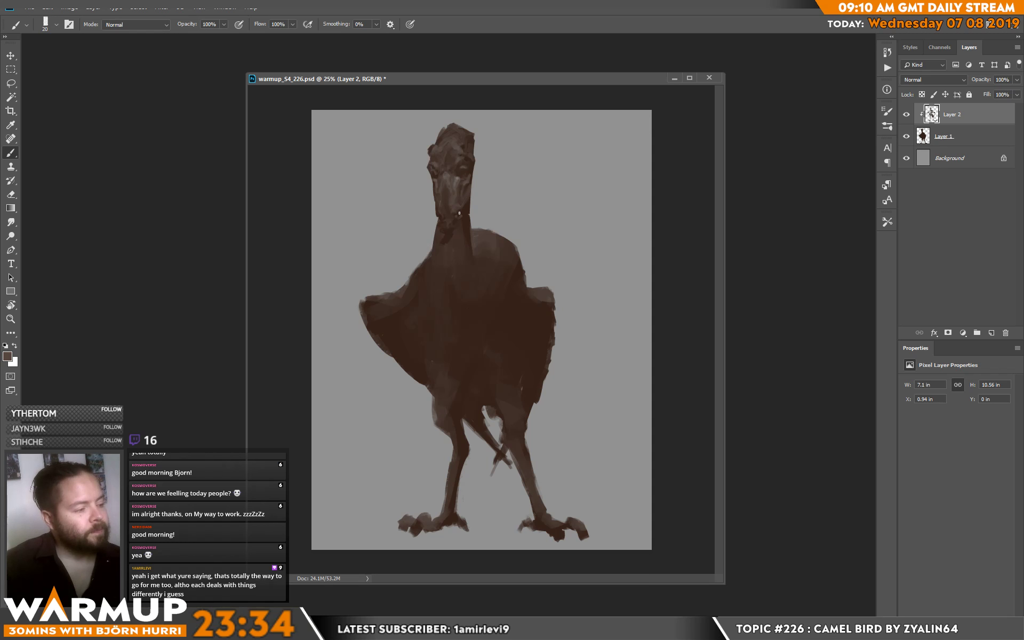
pyautogui.keyDown('alt'); pyautogui.click(459, 216); pyautogui.keyUp('alt')
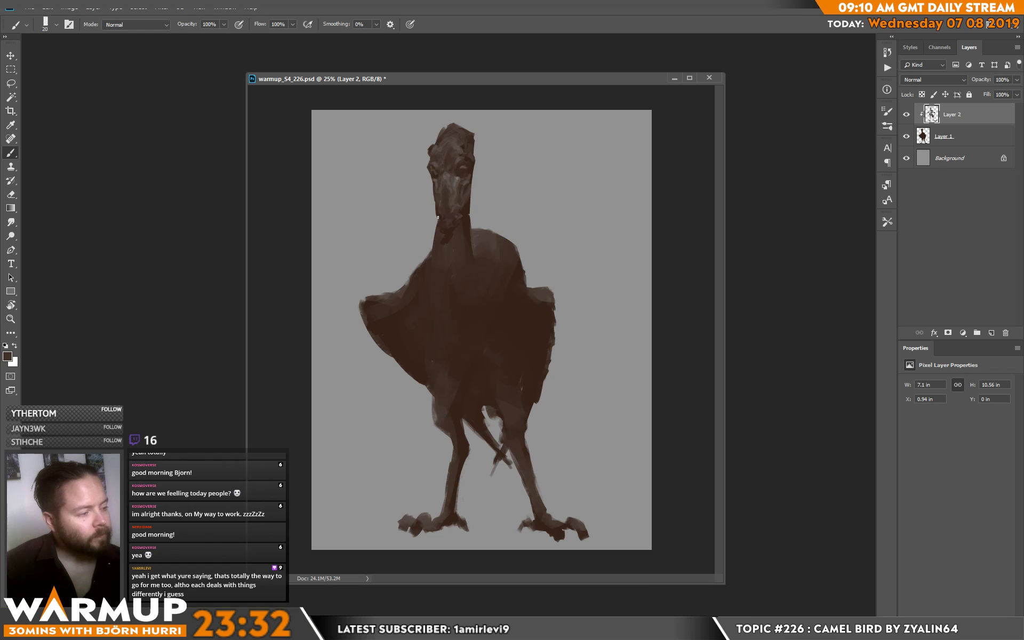
pyautogui.keyDown('alt'); pyautogui.click(465, 213); pyautogui.keyUp('alt')
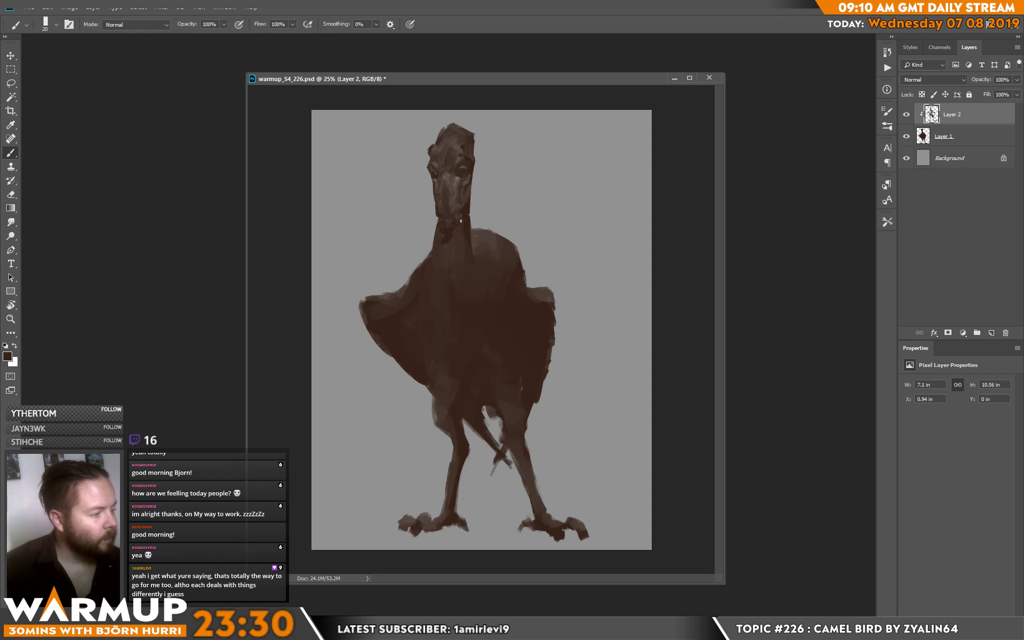
pyautogui.keyDown('alt'); pyautogui.click(450, 222); pyautogui.keyUp('alt')
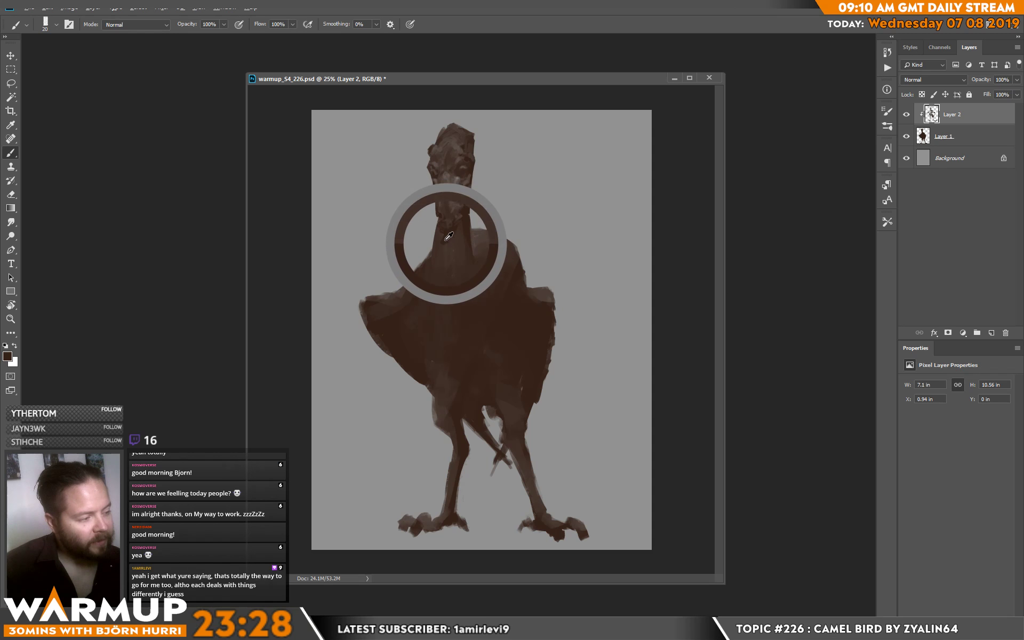
pyautogui.keyDown('alt'); pyautogui.click(444, 244); pyautogui.keyUp('alt')
pyautogui.keyDown('alt'); pyautogui.click(451, 241); pyautogui.keyUp('alt')
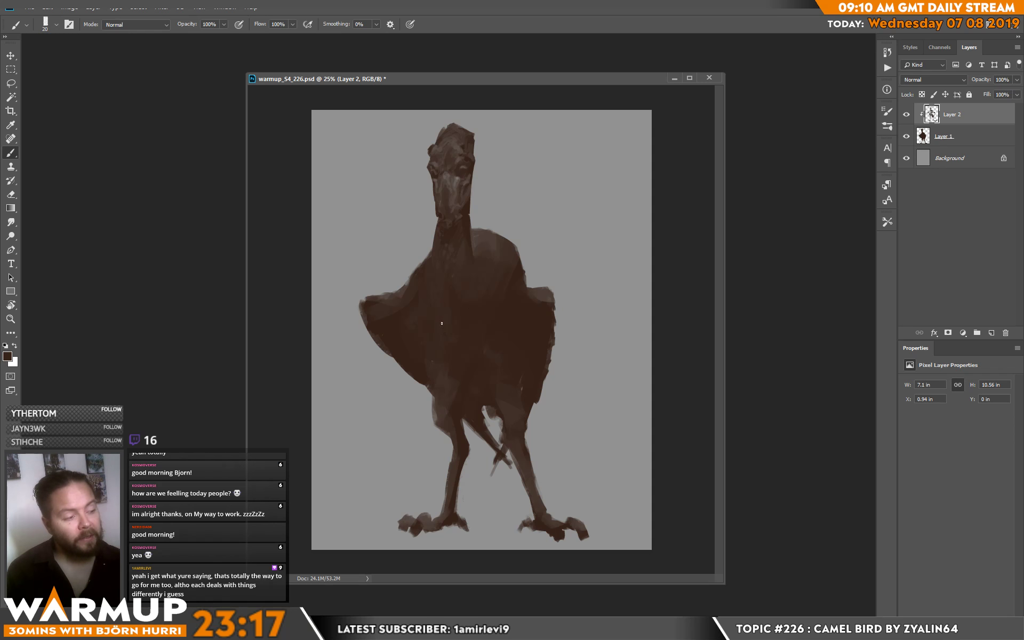
# Paint grey-brown highlights along the left shoulder, left wing edge and top of the hump with sampled colours.
pyautogui.keyDown('alt'); pyautogui.click(474, 237); pyautogui.keyUp('alt')
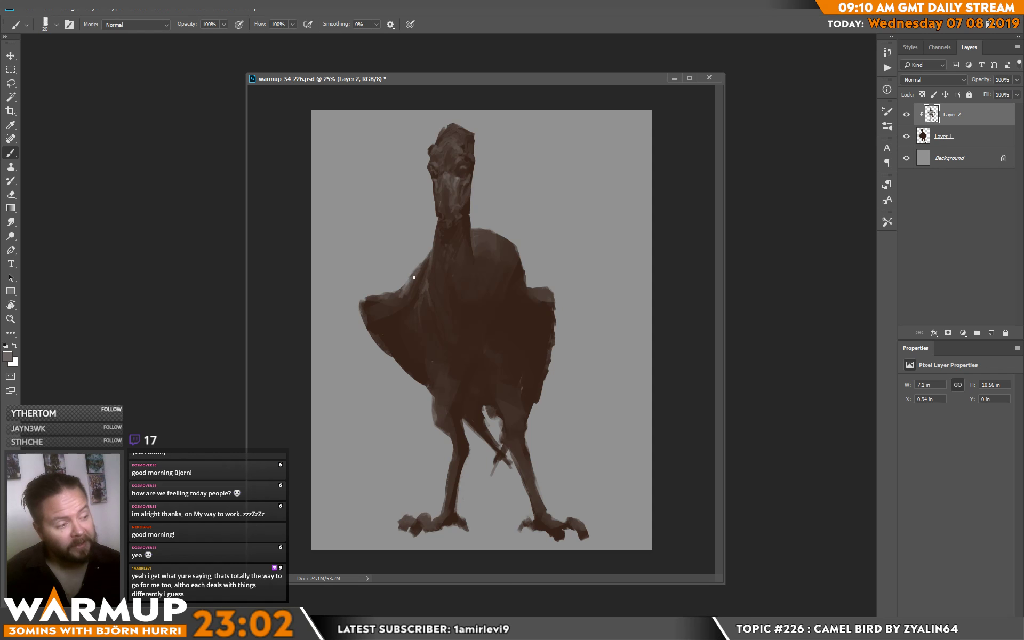
pyautogui.keyDown('alt'); pyautogui.click(364, 308); pyautogui.keyUp('alt')
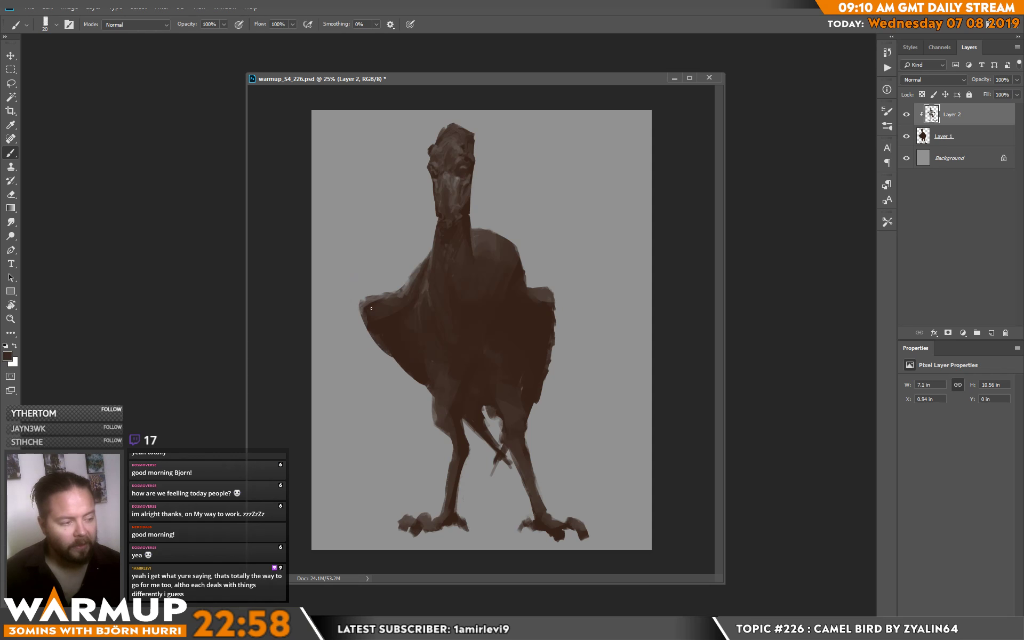
pyautogui.keyDown('alt'); pyautogui.click(364, 311); pyautogui.keyUp('alt')
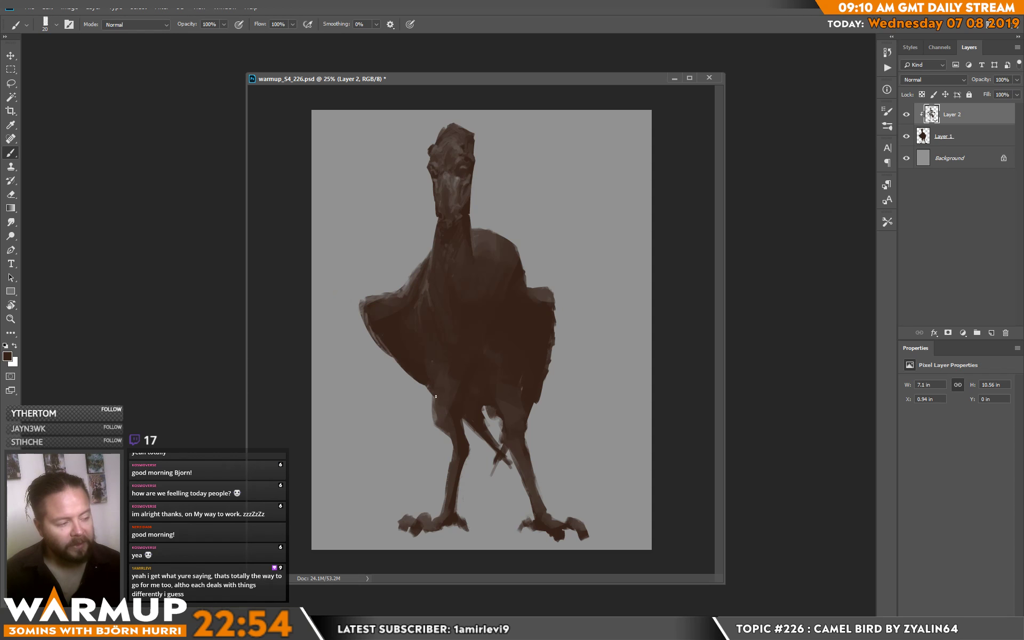
pyautogui.keyDown('alt'); pyautogui.click(397, 298); pyautogui.keyUp('alt')
pyautogui.keyDown('alt'); pyautogui.click(410, 284); pyautogui.keyUp('alt')
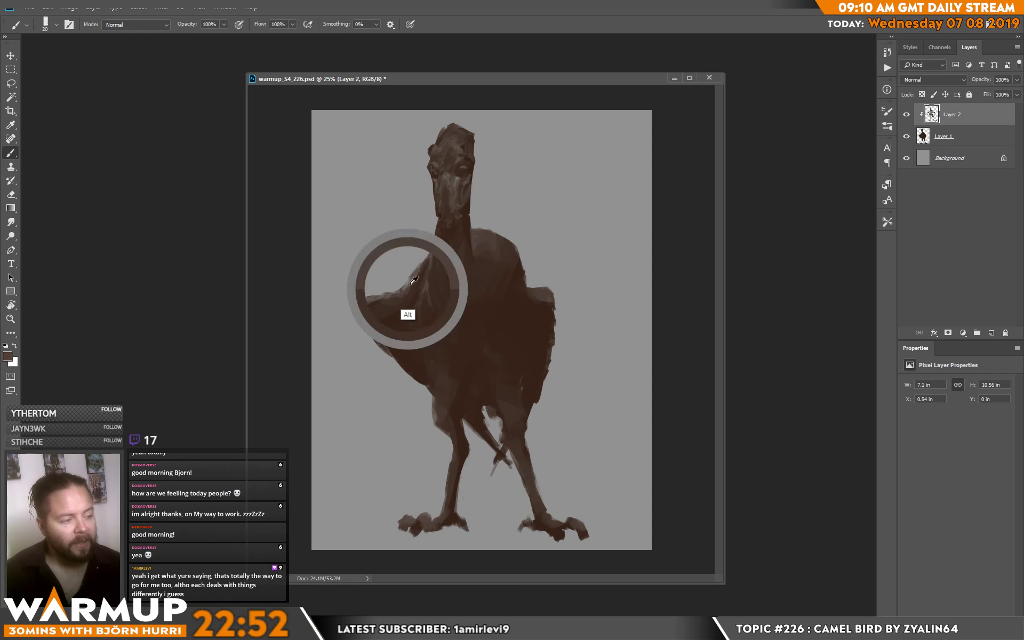
pyautogui.keyDown('alt'); pyautogui.click(480, 233); pyautogui.keyUp('alt')
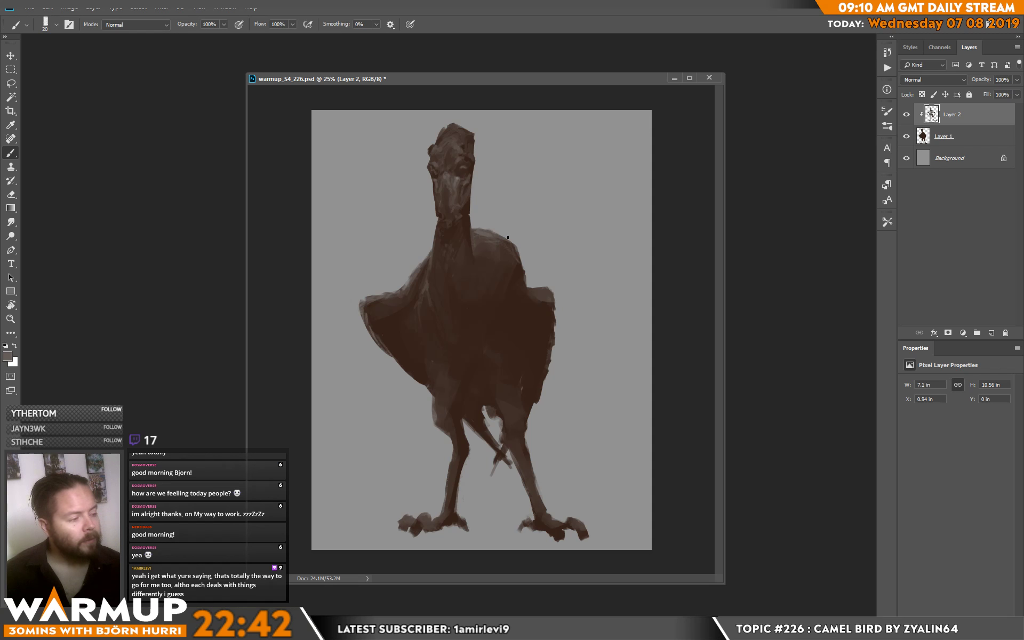
# Shape the right shoulder, wing top and lower belly with sampled browns using a 44 px brush.
pyautogui.rightClick(550, 297)
pyautogui.moveTo(612, 328); pyautogui.dragTo(619, 327)
pyautogui.keyDown('alt'); pyautogui.click(511, 296); pyautogui.keyUp('alt')
pyautogui.keyDown('alt'); pyautogui.click(517, 302); pyautogui.keyUp('alt')
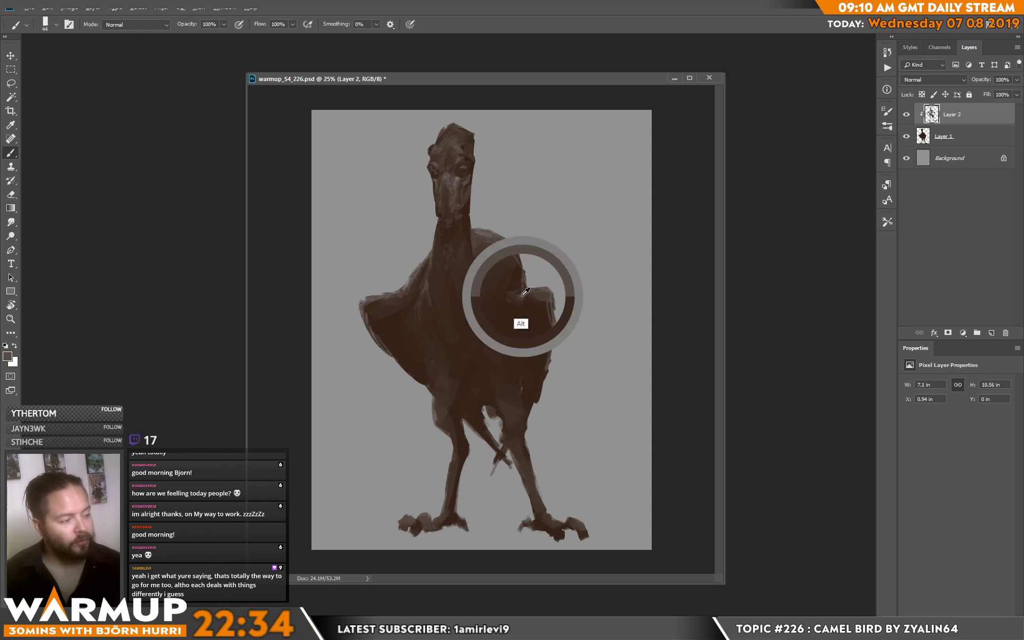
pyautogui.keyDown('alt'); pyautogui.click(515, 280); pyautogui.keyUp('alt')
pyautogui.moveTo(513, 289); pyautogui.dragTo(499, 276)
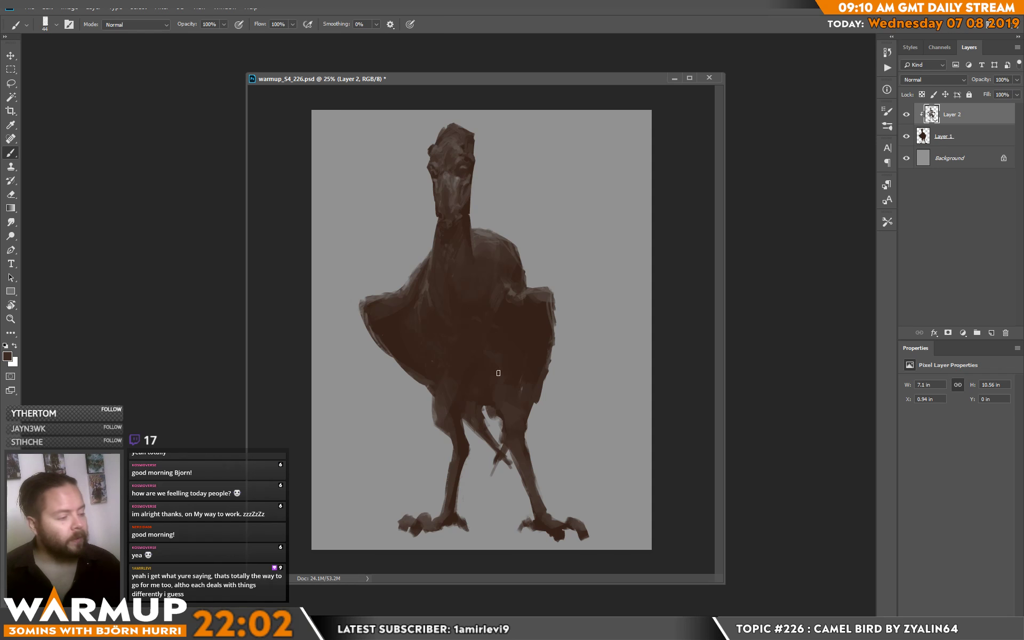
pyautogui.keyDown('alt'); pyautogui.click(469, 380); pyautogui.keyUp('alt')
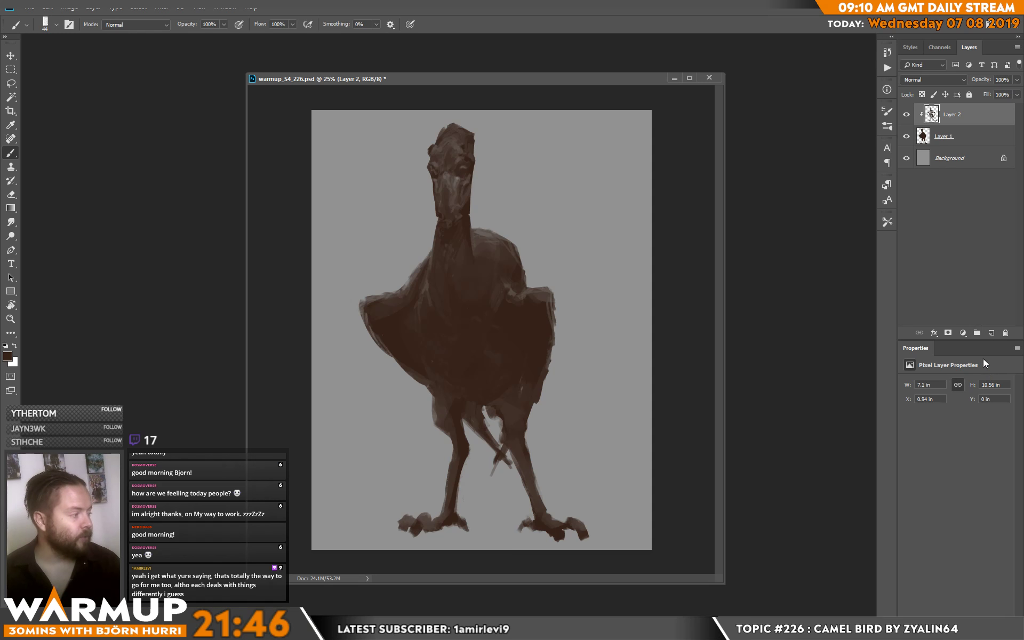
# Add a new layer clipped to the bird layers and set its blend mode to Overlay.
pyautogui.click(991, 332)
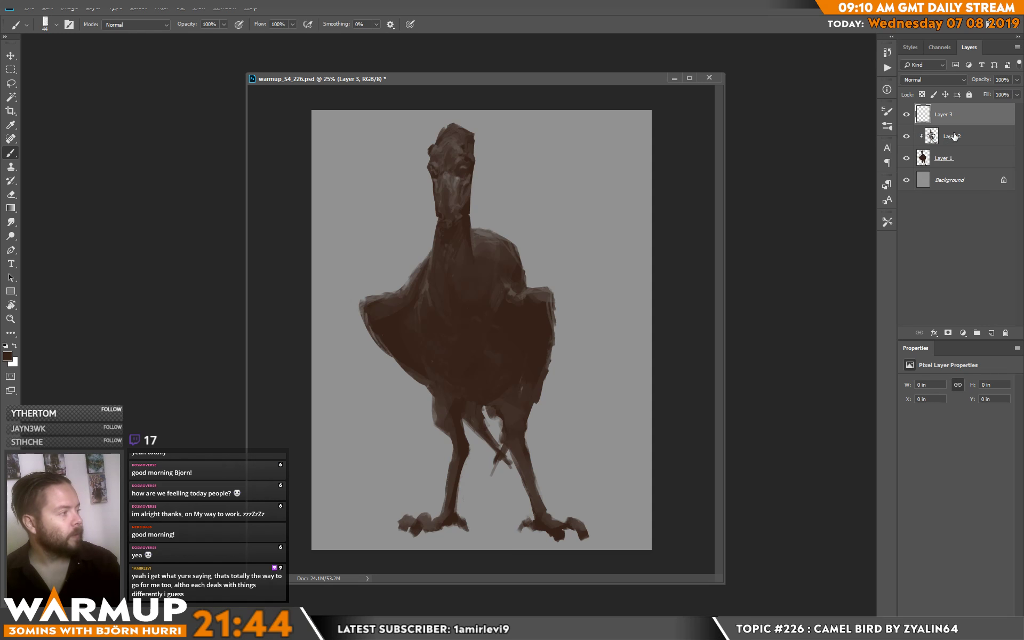
pyautogui.click(936, 80)
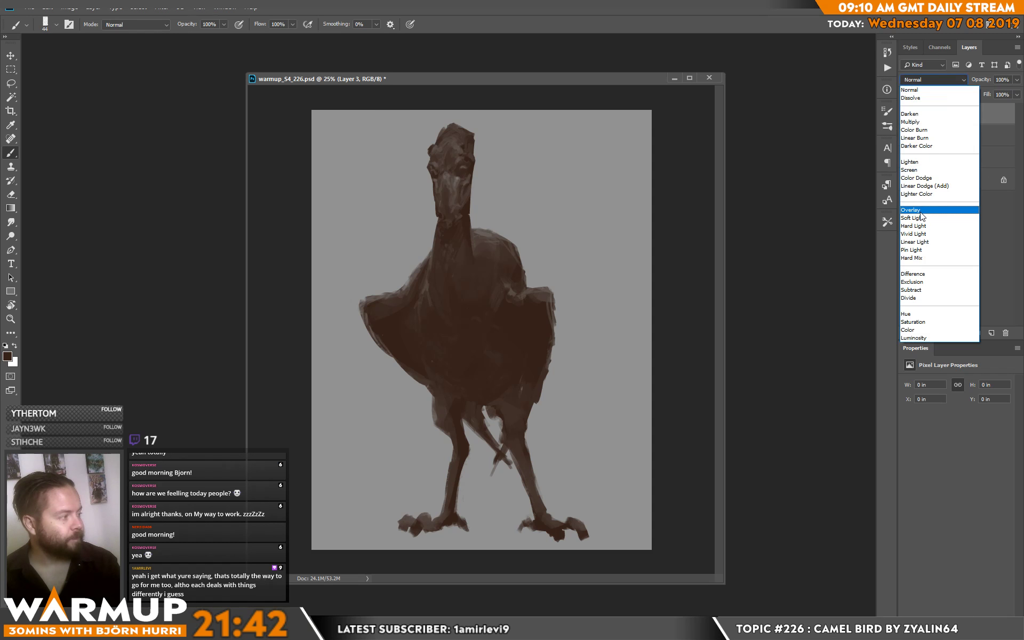
pyautogui.click(917, 210)
pyautogui.moveTo(552, 161); pyautogui.dragTo(562, 172)
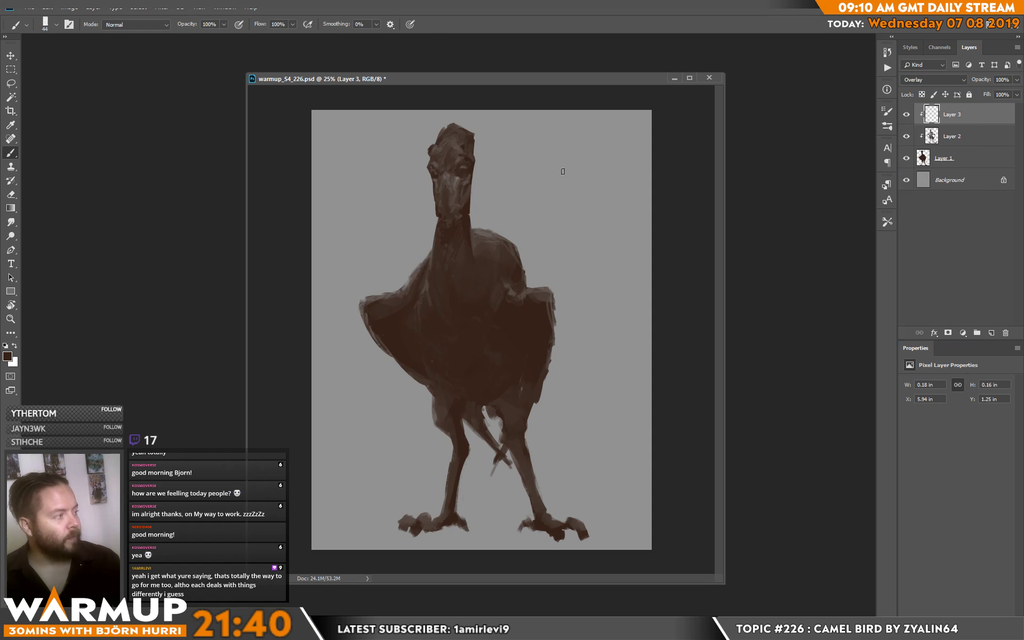
# Brighten the head, hump, chest and wings on the Overlay layer with white and the soft 300 px sketcher brush.
pyautogui.press('x')
pyautogui.rightClick(544, 174)
pyautogui.click(583, 307)
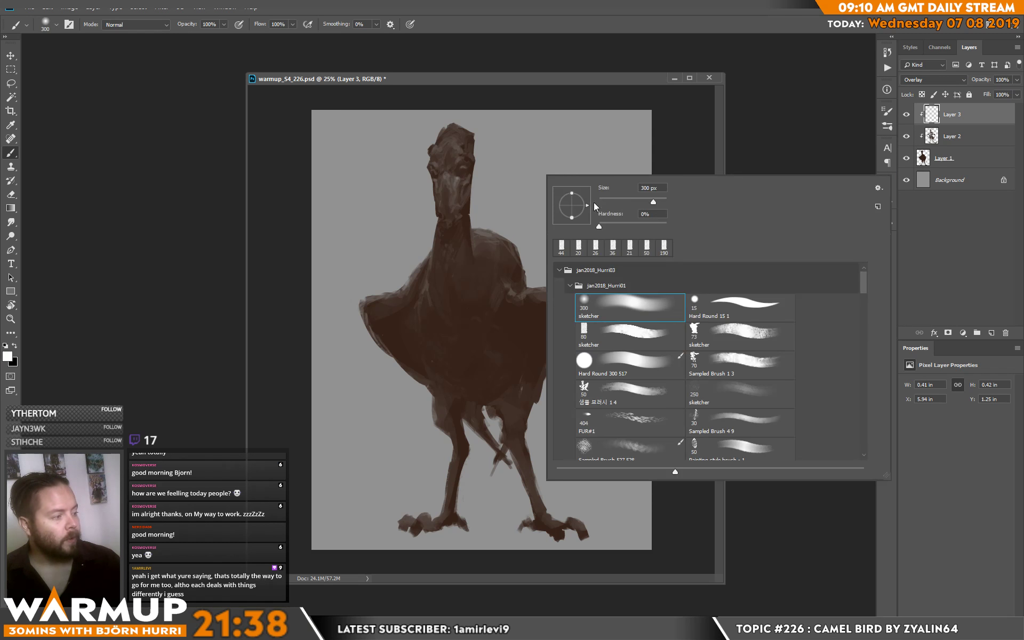
pyautogui.click(453, 108)
pyautogui.moveTo(460, 130)
pyautogui.mouseDown()
pyautogui.moveTo(440, 198)
pyautogui.moveTo(452, 180)
pyautogui.mouseUp()
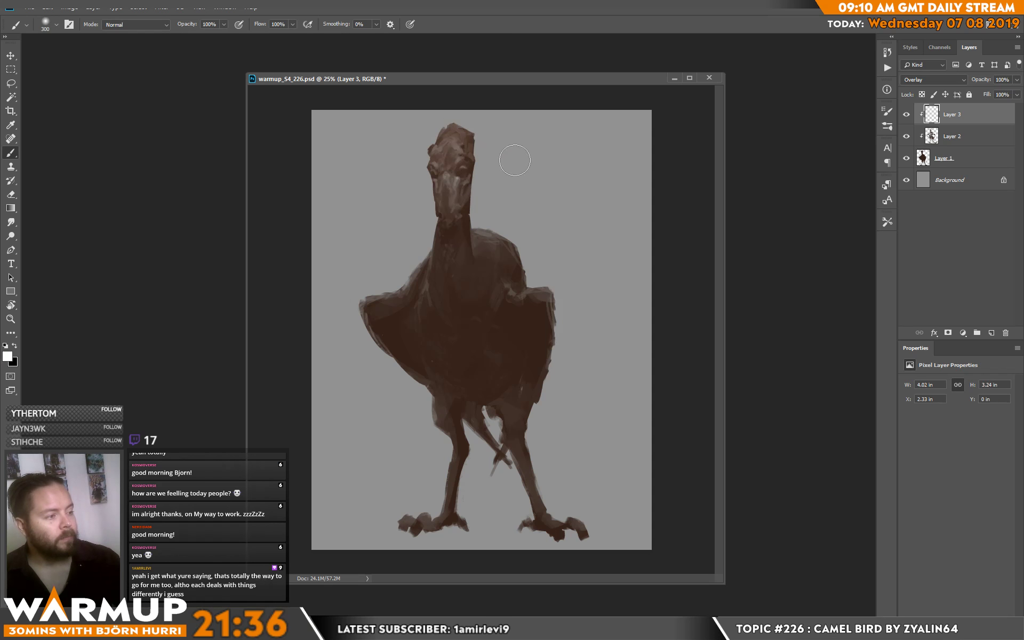
pyautogui.moveTo(481, 230)
pyautogui.mouseDown()
pyautogui.moveTo(483, 253)
pyautogui.moveTo(510, 246)
pyautogui.moveTo(539, 269)
pyautogui.moveTo(537, 301)
pyautogui.moveTo(567, 327)
pyautogui.moveTo(559, 397)
pyautogui.mouseUp()
pyautogui.moveTo(382, 265)
pyautogui.mouseDown()
pyautogui.moveTo(382, 303)
pyautogui.moveTo(418, 232)
pyautogui.moveTo(412, 275)
pyautogui.mouseUp()
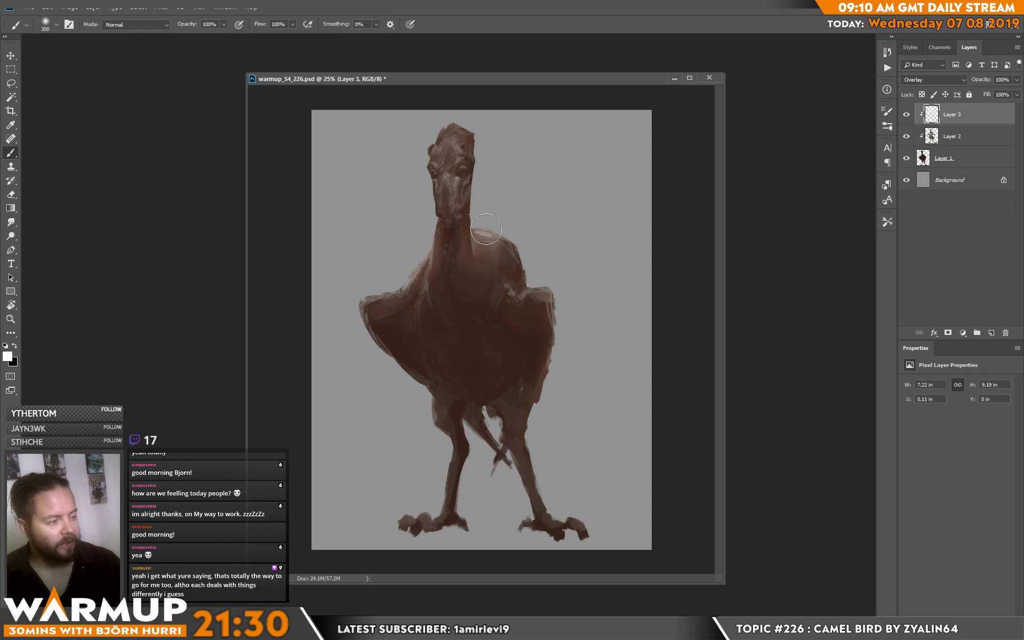
# Brighten the lower body, both legs and the feet with soft white strokes.
pyautogui.moveTo(414, 355)
pyautogui.mouseDown()
pyautogui.moveTo(438, 411)
pyautogui.moveTo(429, 353)
pyautogui.moveTo(493, 468)
pyautogui.mouseUp()
pyautogui.moveTo(533, 396)
pyautogui.mouseDown()
pyautogui.moveTo(554, 476)
pyautogui.moveTo(548, 510)
pyautogui.moveTo(538, 499)
pyautogui.moveTo(614, 536)
pyautogui.moveTo(530, 460)
pyautogui.mouseUp()
pyautogui.moveTo(437, 500); pyautogui.dragTo(427, 513)
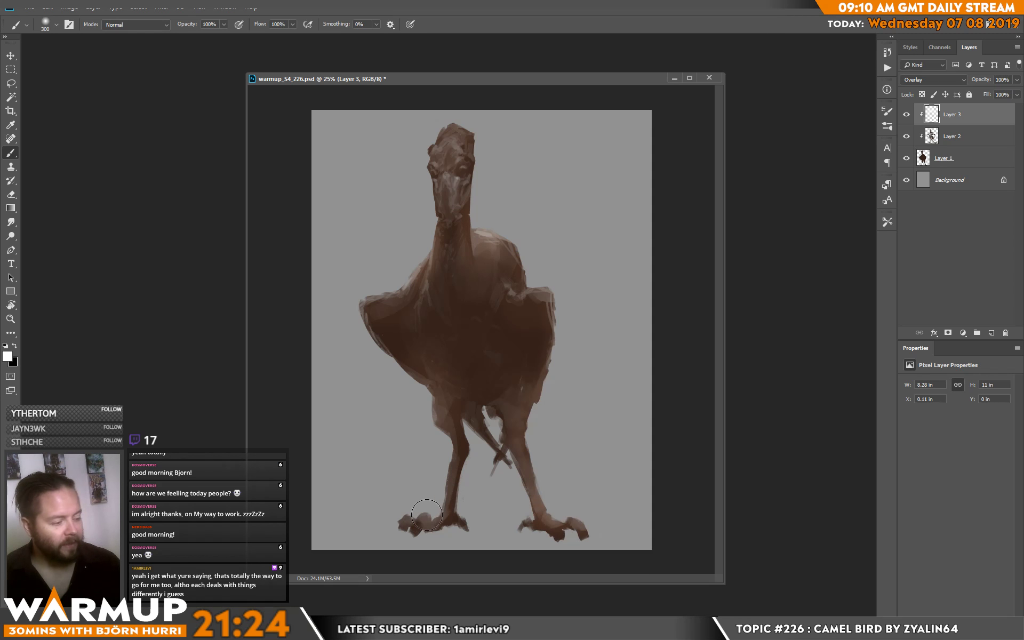
pyautogui.moveTo(439, 474); pyautogui.dragTo(447, 512)
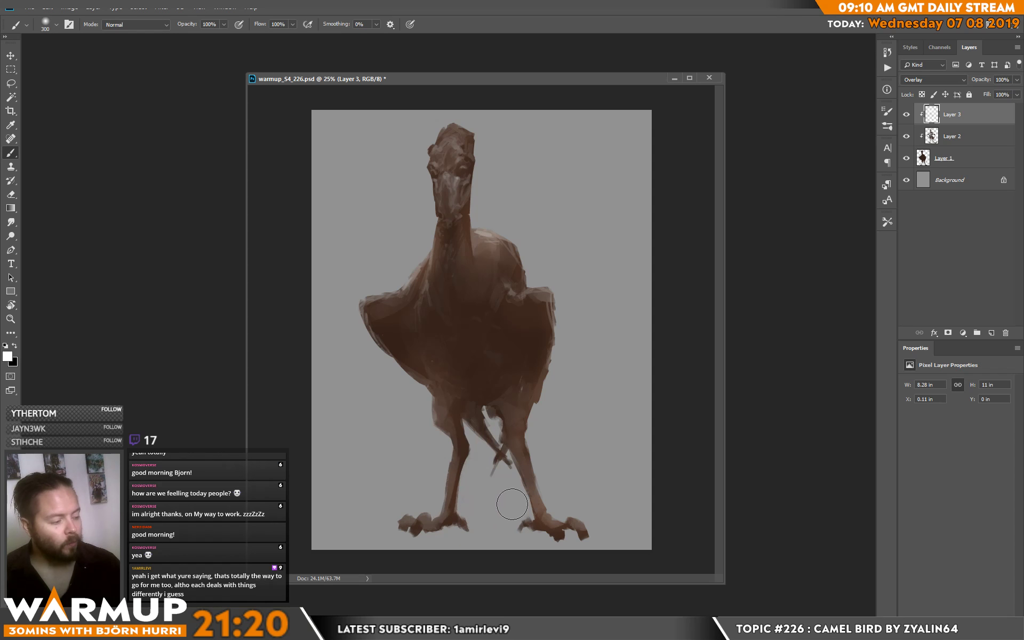
pyautogui.moveTo(523, 459); pyautogui.dragTo(542, 500)
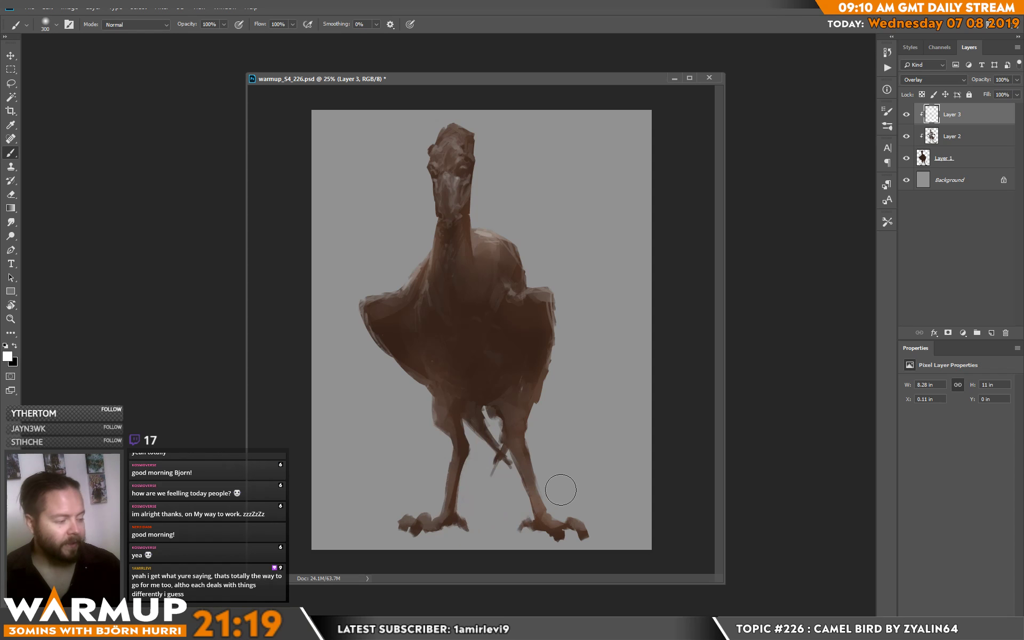
# Add firmer white light strokes to the legs, shoulders and wings with the rectangular sketcher brush at 100 px.
pyautogui.rightClick(568, 464)
pyautogui.click(686, 507)
pyautogui.moveTo(650, 364); pyautogui.dragTo(656, 362)
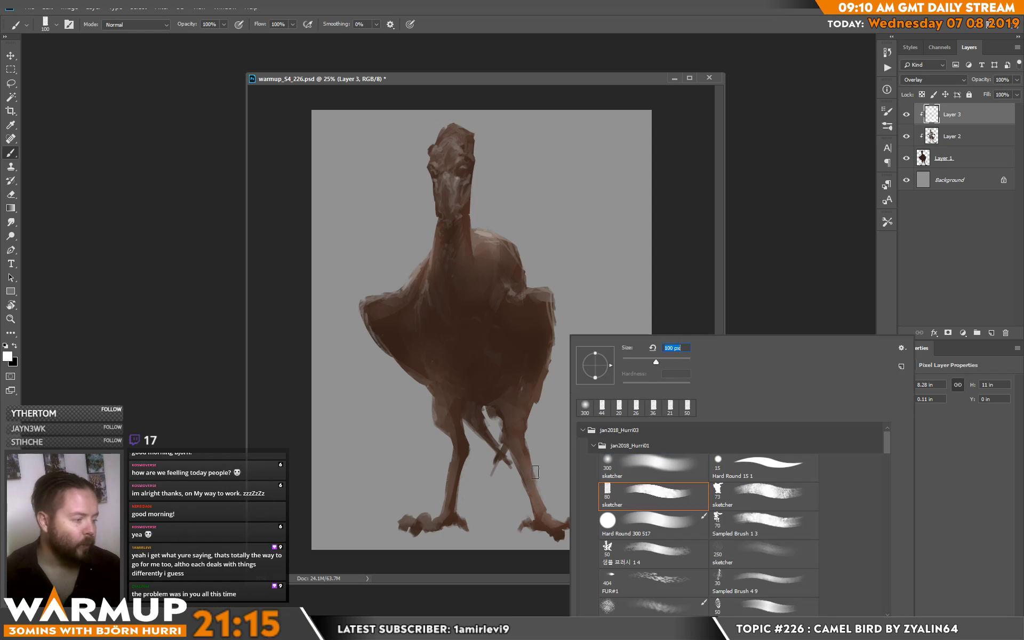
pyautogui.click(535, 471)
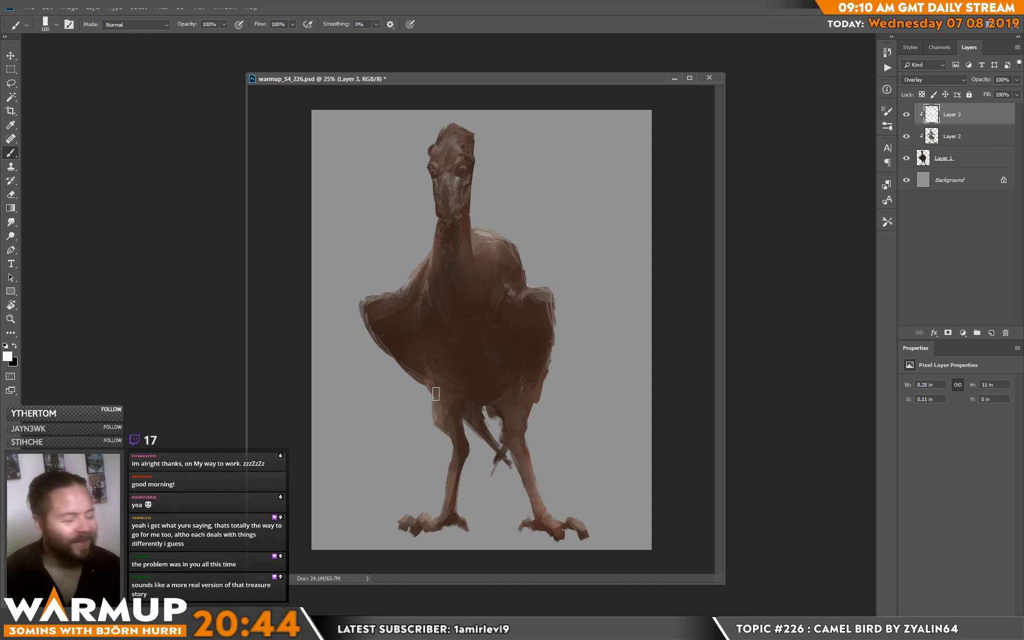
pyautogui.moveTo(515, 299); pyautogui.dragTo(532, 291)
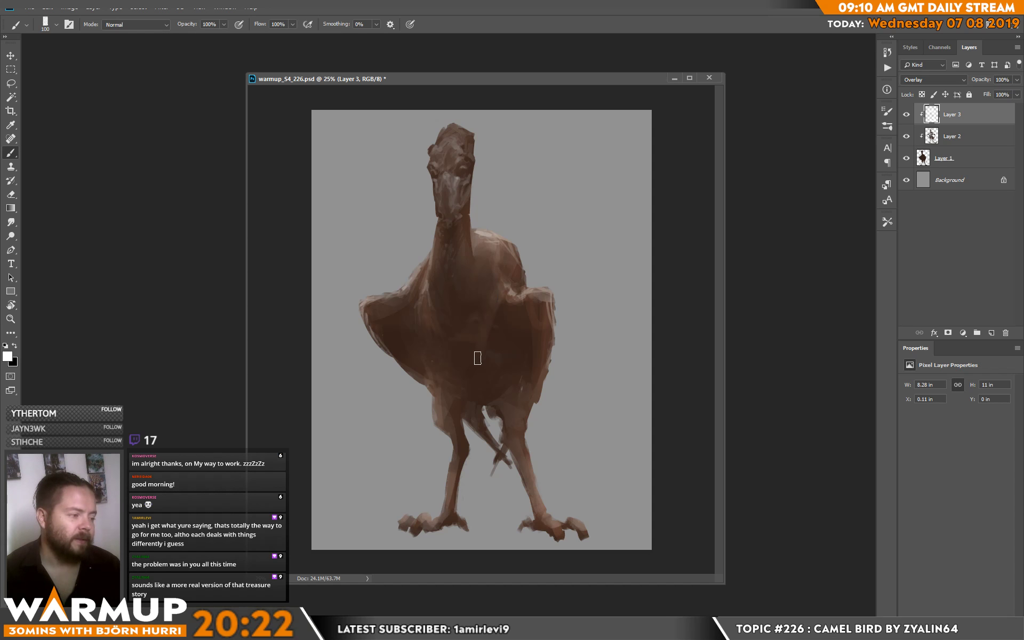
# Refine the light on the chest and belly by alternating the 100 px brush with the 75 px eraser.
pyautogui.press('e')
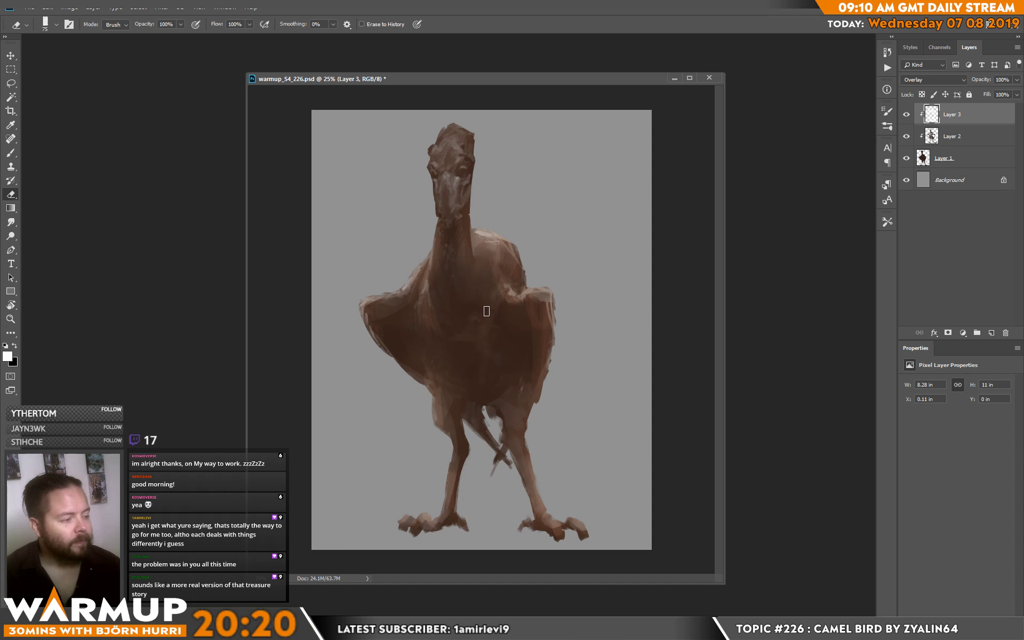
pyautogui.press('b')
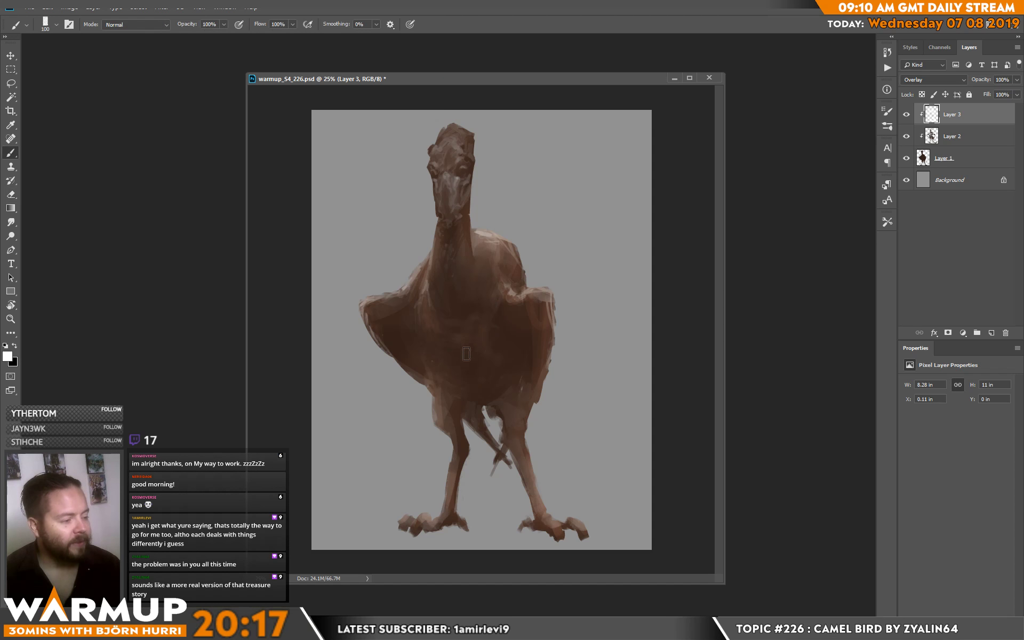
pyautogui.press('e')
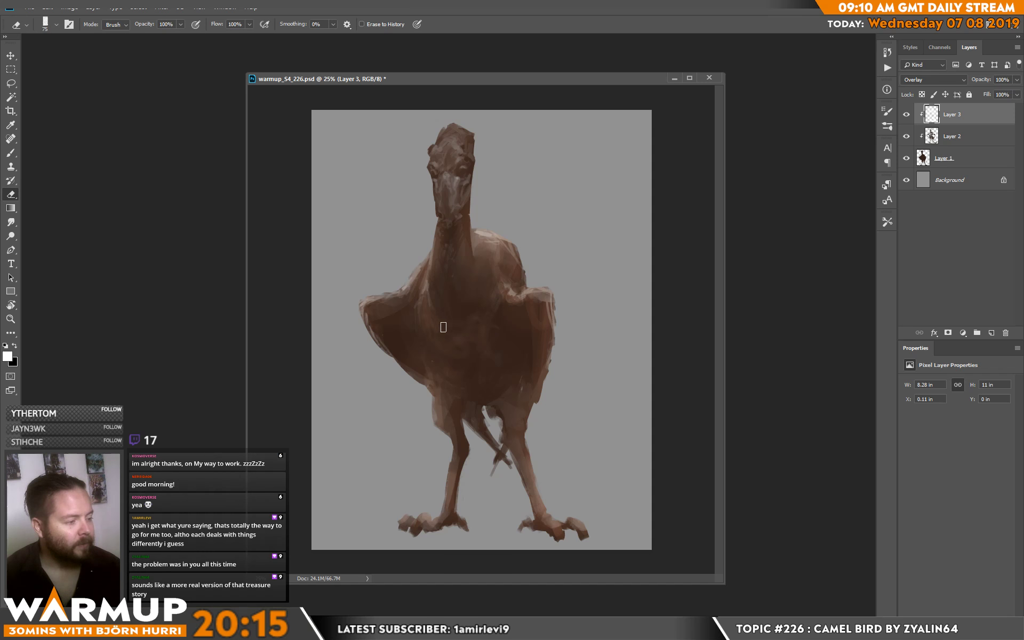
pyautogui.press('b')
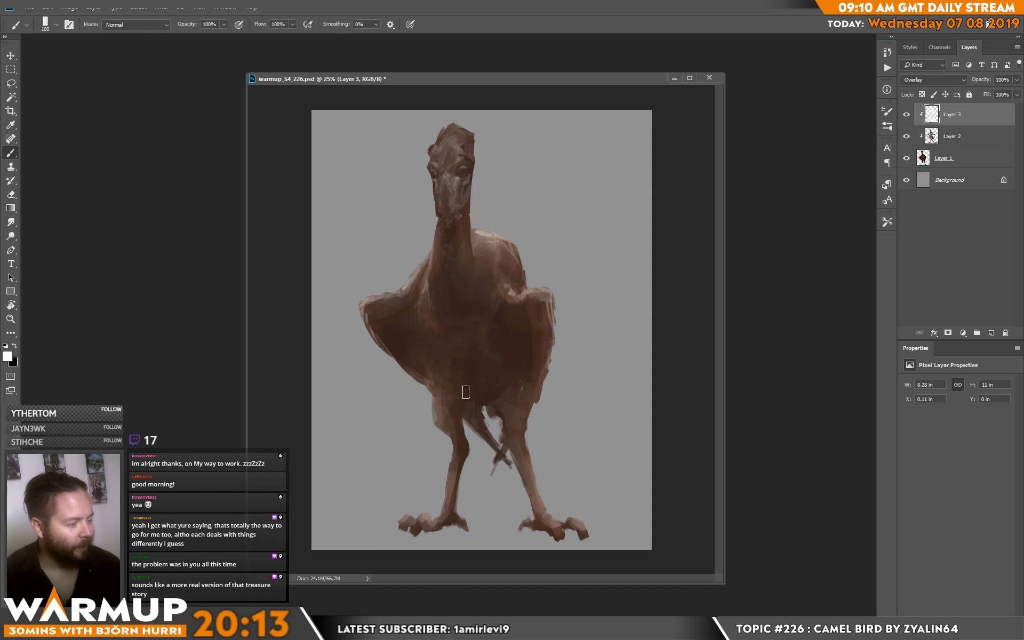
pyautogui.press('e')
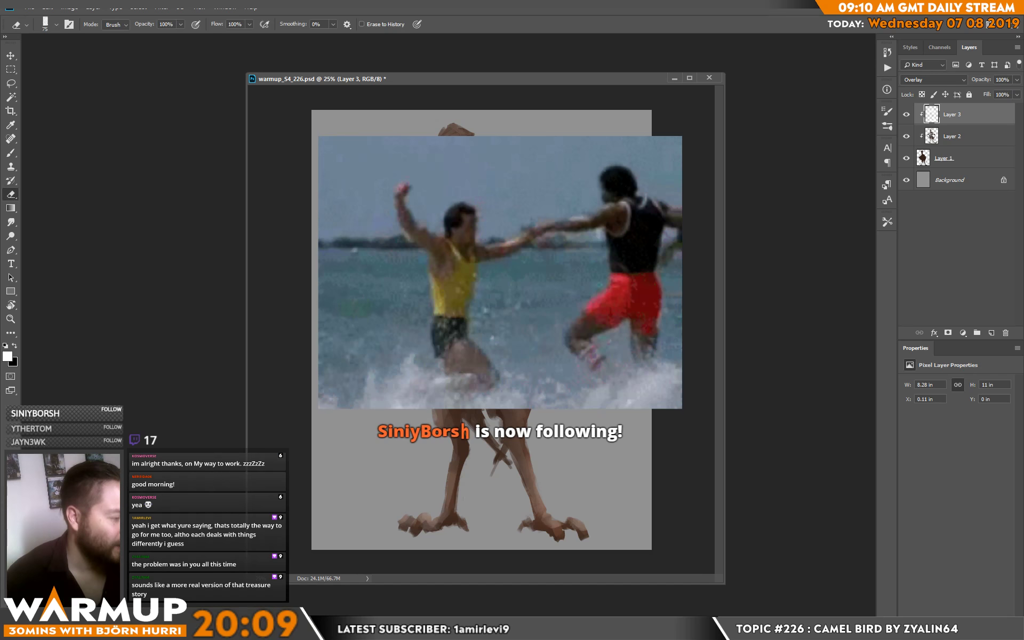
pyautogui.press('b')
# Paint fine white highlights on the face and crown with the rectangular sketcher brush at 17 px and 34 px.
pyautogui.rightClick(493, 208)
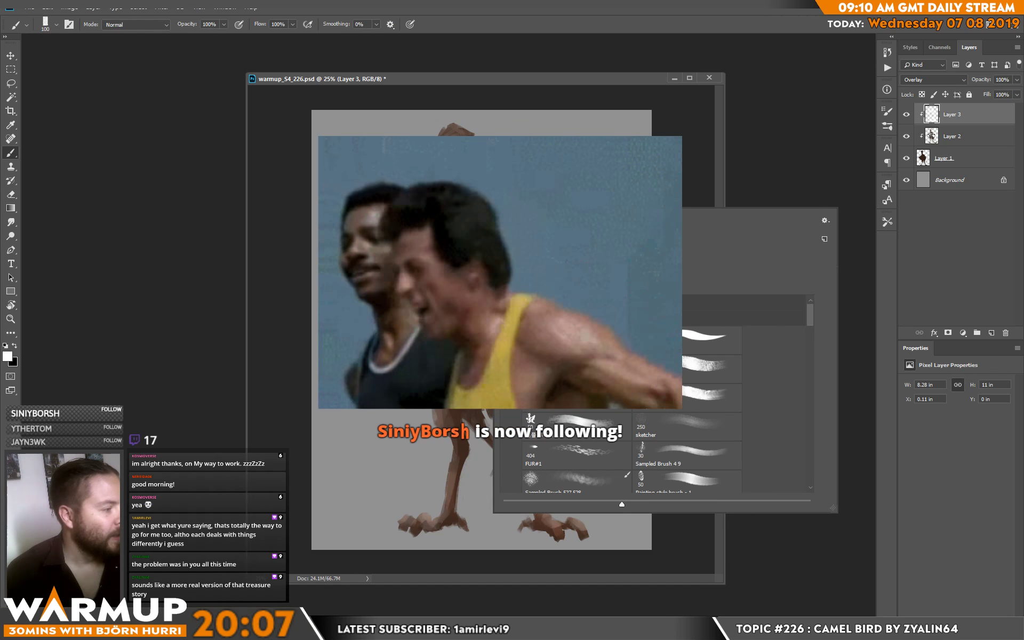
pyautogui.moveTo(470, 226); pyautogui.dragTo(469, 202)
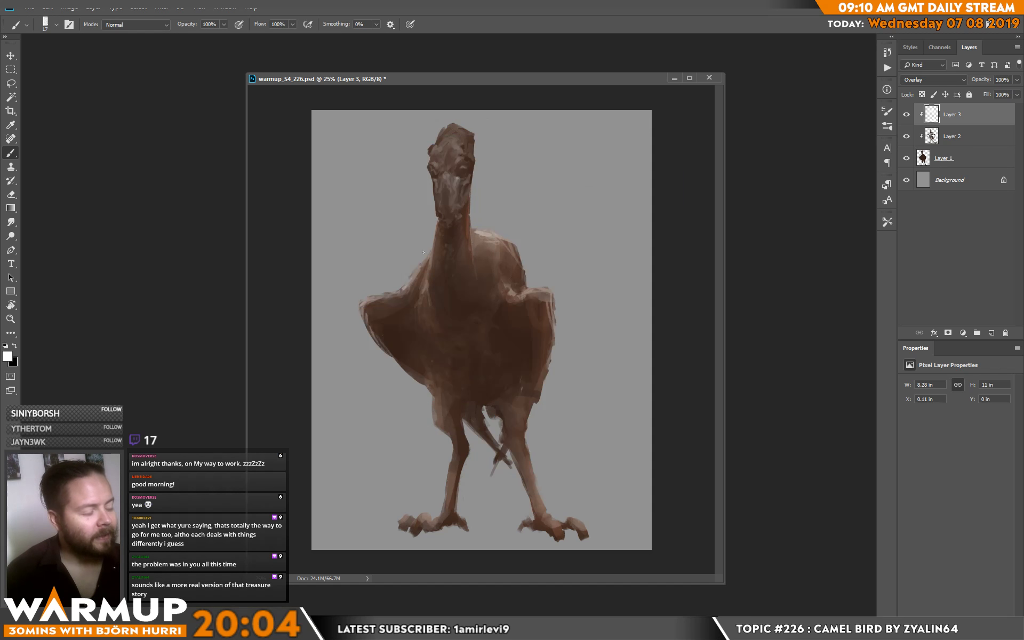
pyautogui.rightClick(463, 192)
pyautogui.click(526, 218)
pyautogui.click(433, 181)
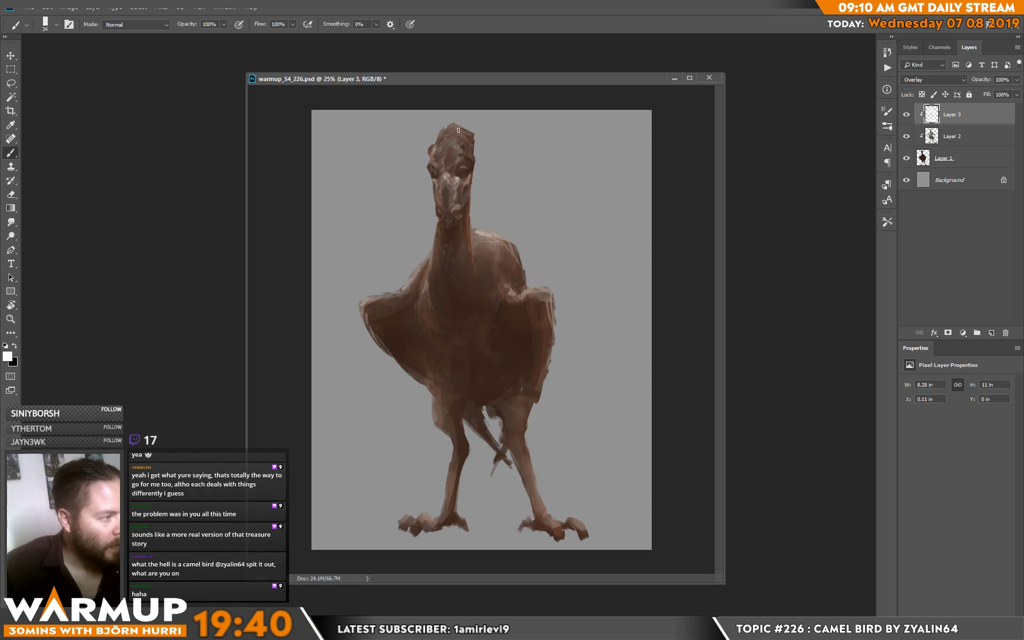
pyautogui.moveTo(457, 131); pyautogui.dragTo(444, 145)
# Brighten the forehead with broader white strokes using the same brush at 120 px.
pyautogui.rightClick(462, 153)
pyautogui.click(547, 181)
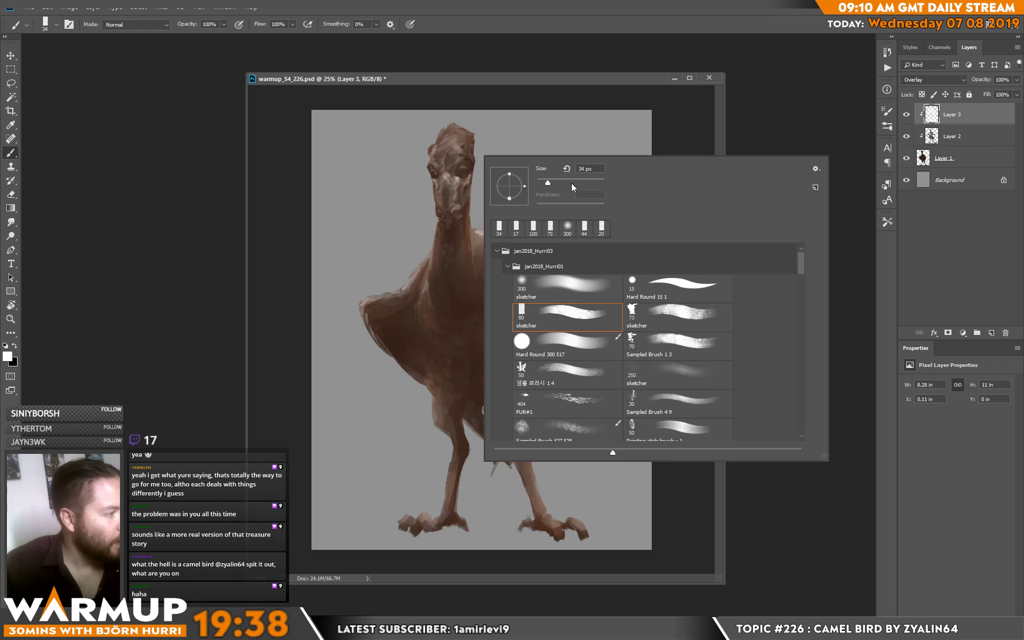
pyautogui.click(491, 128)
pyautogui.moveTo(457, 140); pyautogui.dragTo(462, 153)
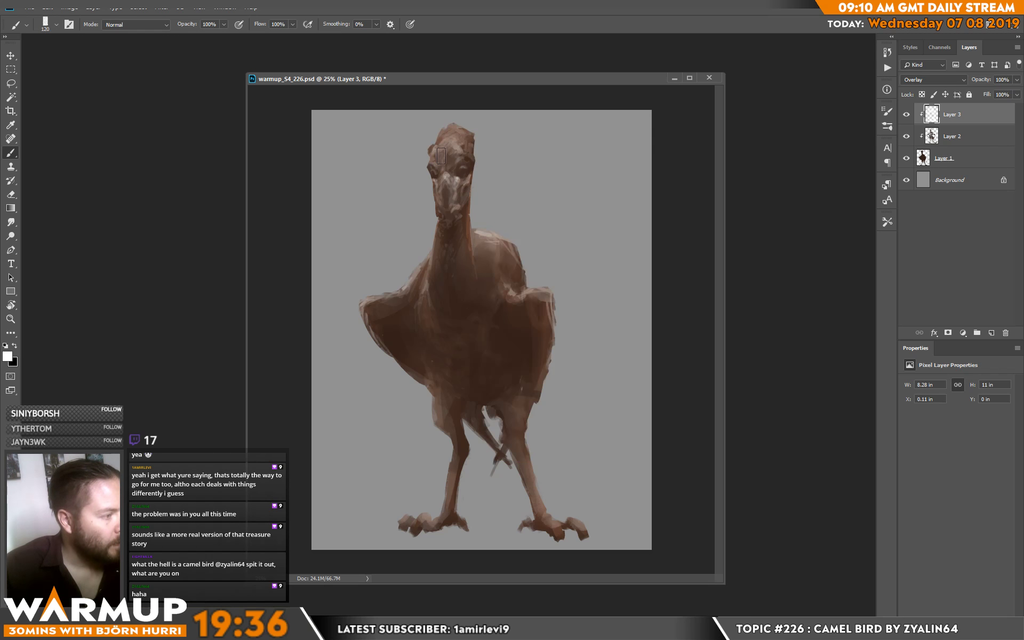
# Add white highlights around the eyes with the brush at 26 px, and along the beak and upper neck at 64 px.
pyautogui.rightClick(491, 151)
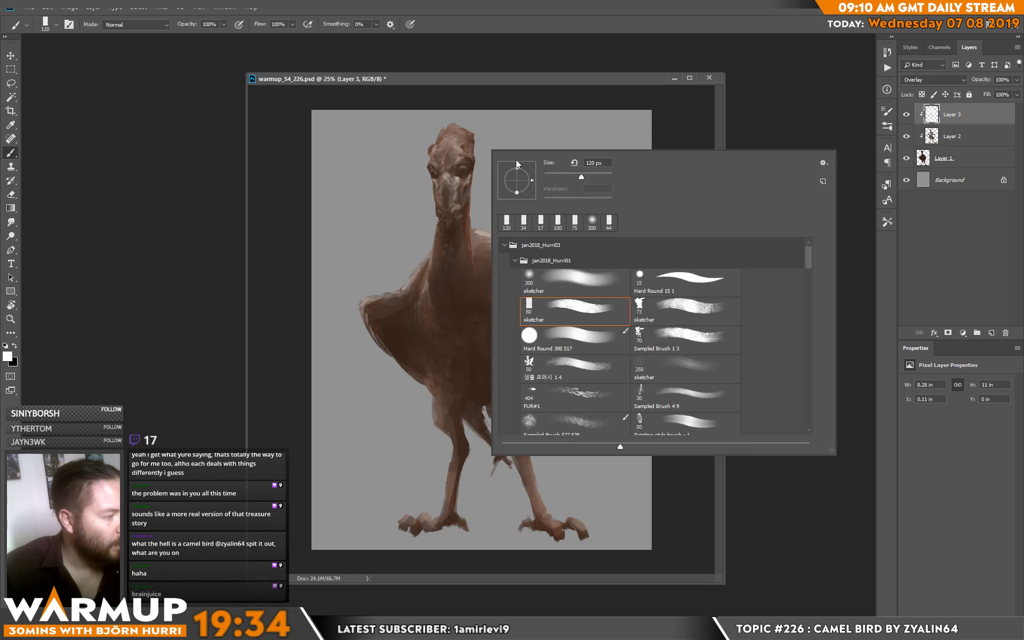
pyautogui.moveTo(581, 177); pyautogui.dragTo(555, 174)
pyautogui.click(461, 167)
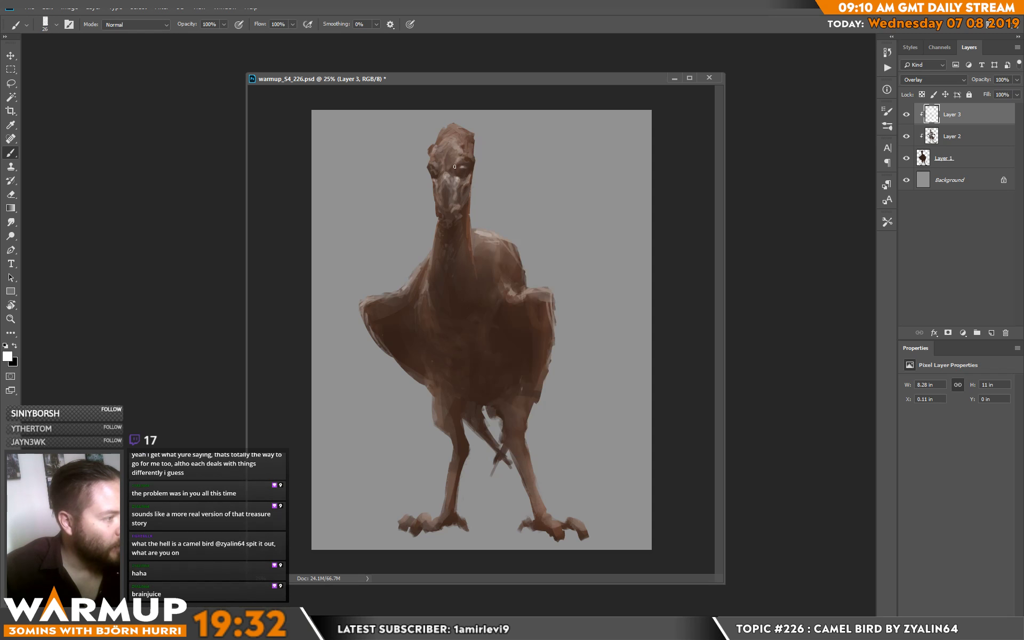
pyautogui.rightClick(437, 164)
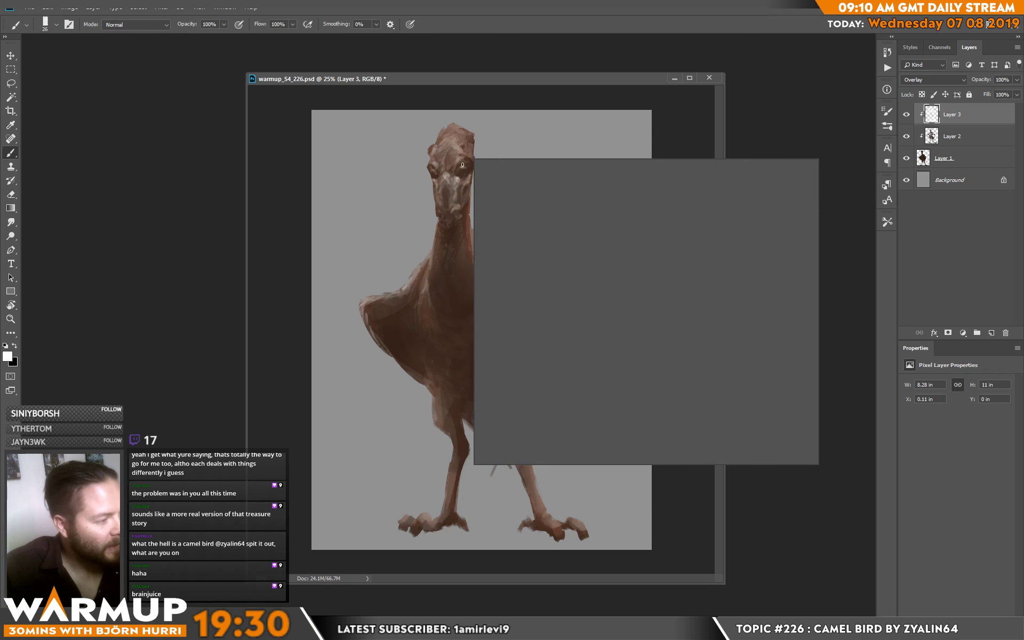
pyautogui.moveTo(555, 176); pyautogui.dragTo(568, 176)
pyautogui.click(451, 177)
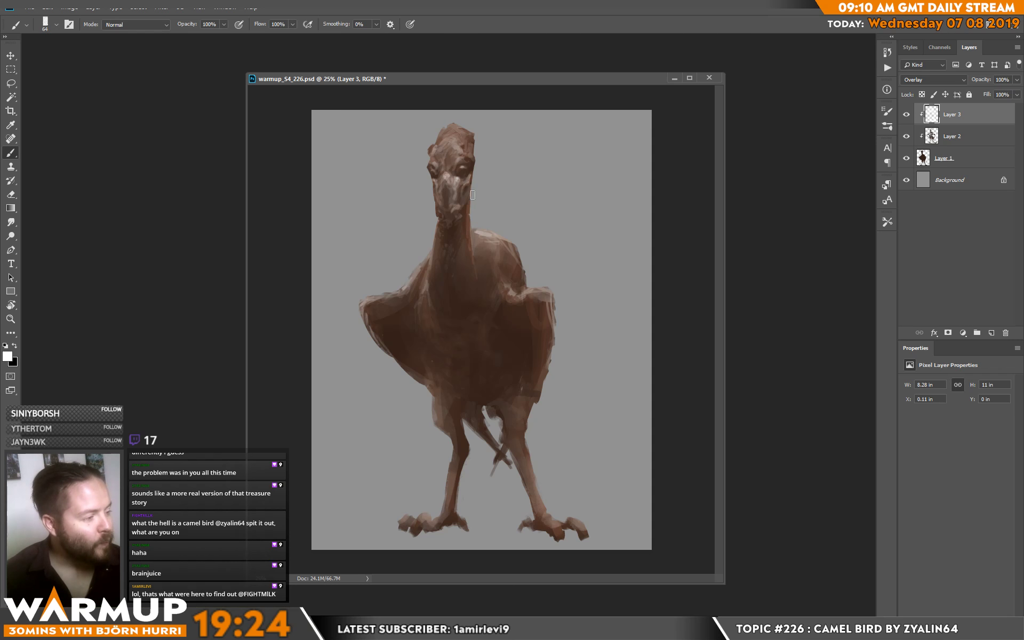
pyautogui.moveTo(438, 221); pyautogui.dragTo(432, 249)
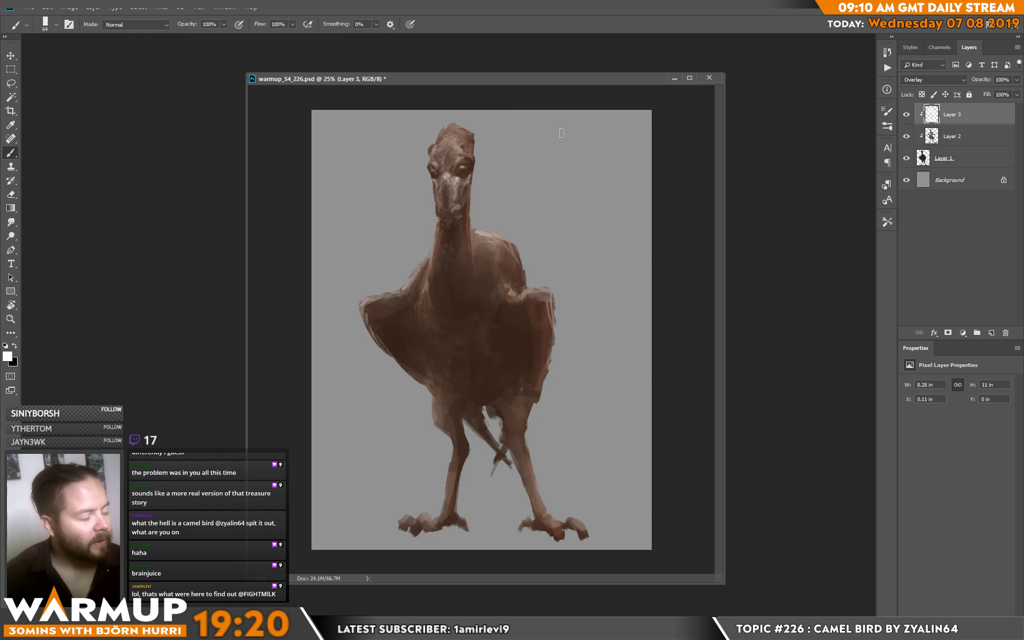
# Lighten the shoulders and hump with white strokes at 120 px, undoing the diagonal stroke across the chest.
pyautogui.rightClick(499, 201)
pyautogui.click(568, 274)
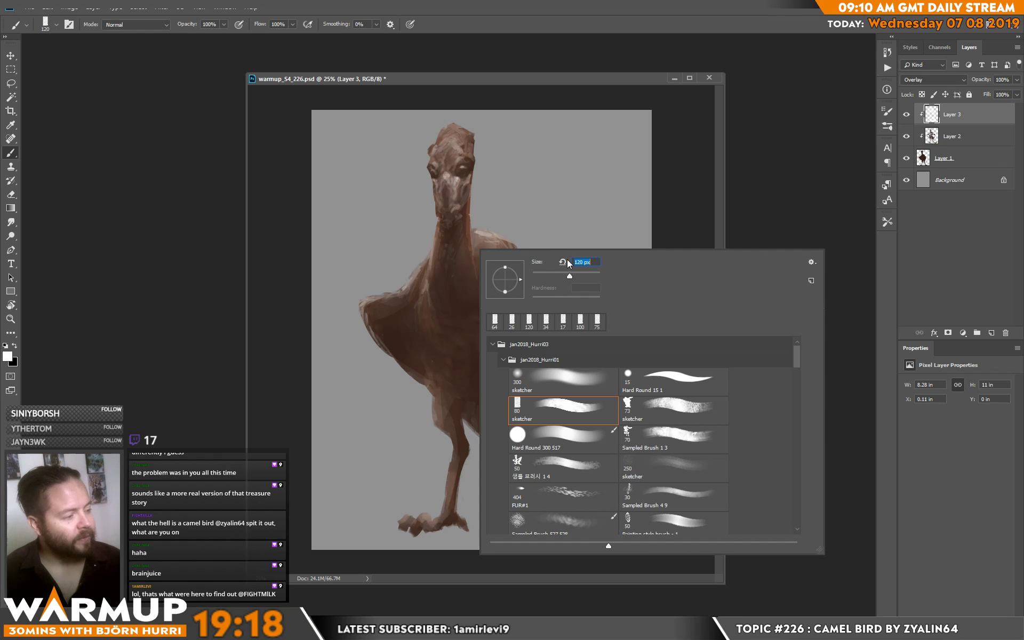
pyautogui.click(412, 290)
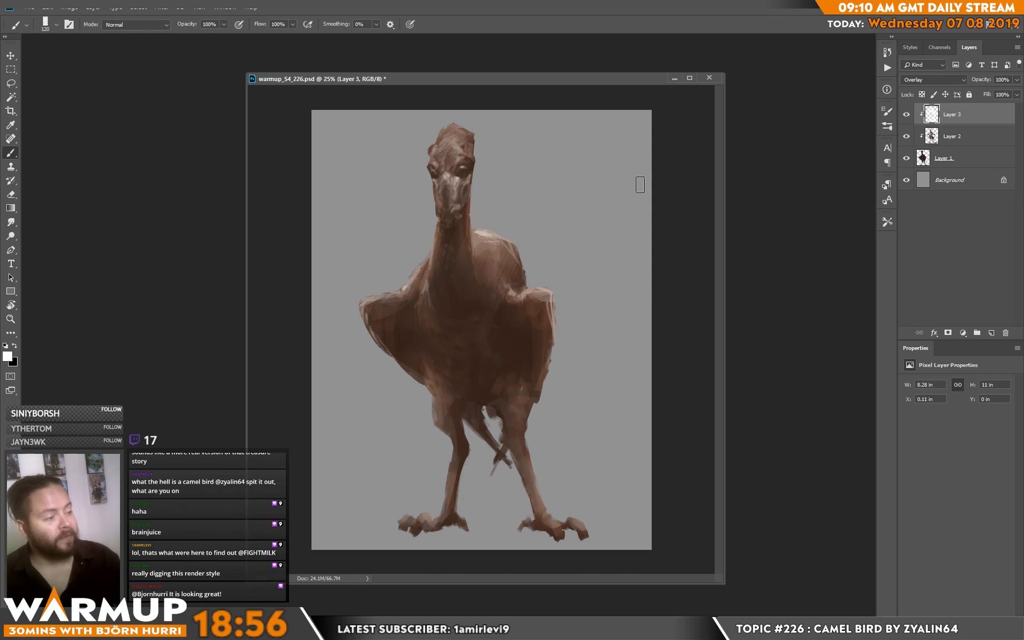
pyautogui.moveTo(520, 270); pyautogui.dragTo(421, 380)
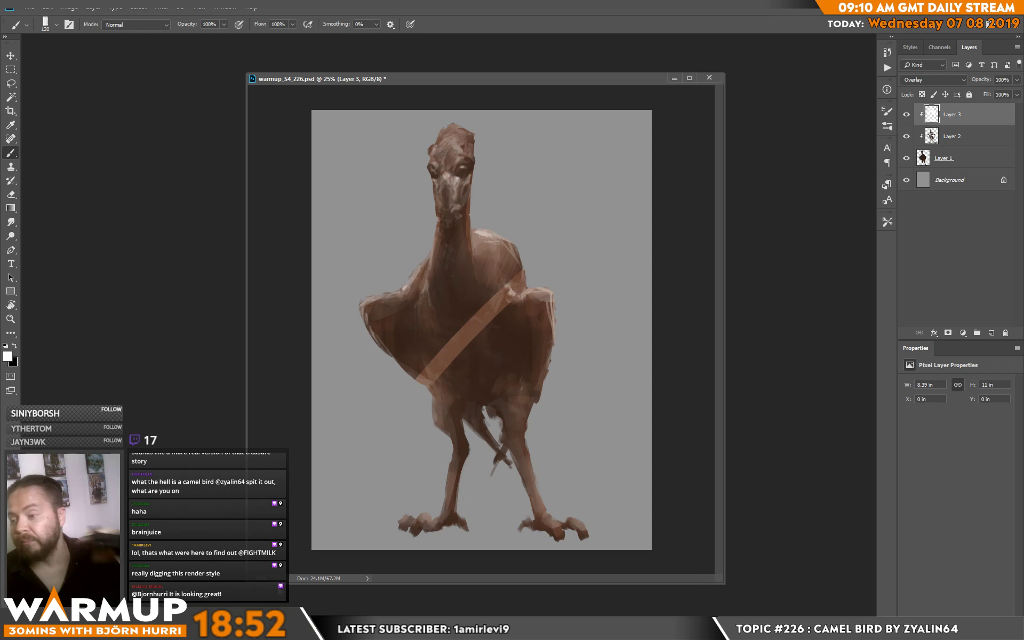
pyautogui.hotkey('ctrl', 'z')
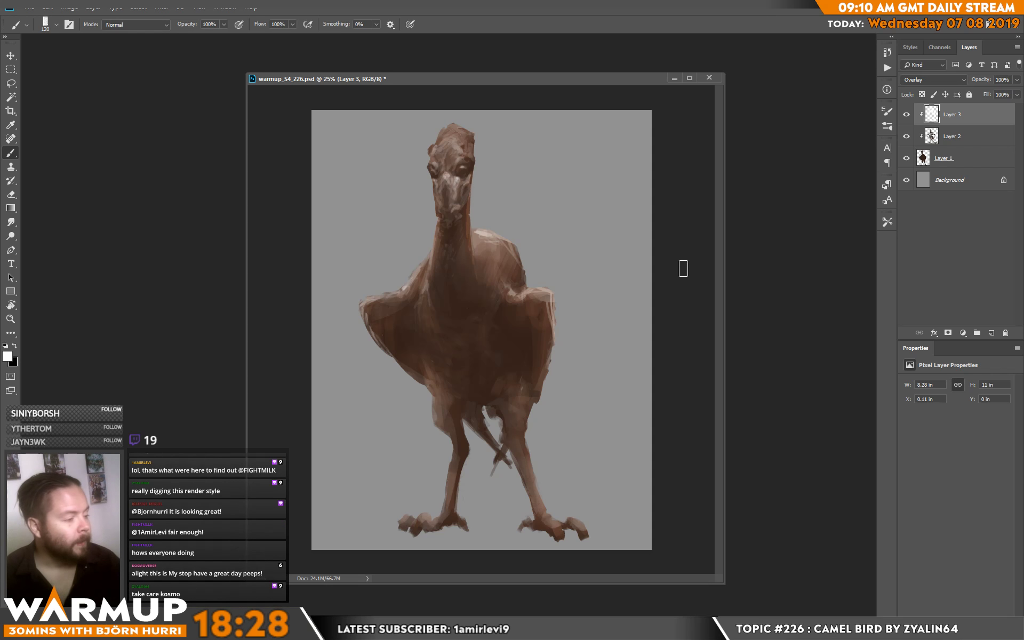
# Add a clipped Normal layer and paint the hump in a sampled light tone with sketcher brushes at 120 px and 165 px.
pyautogui.click(991, 334)
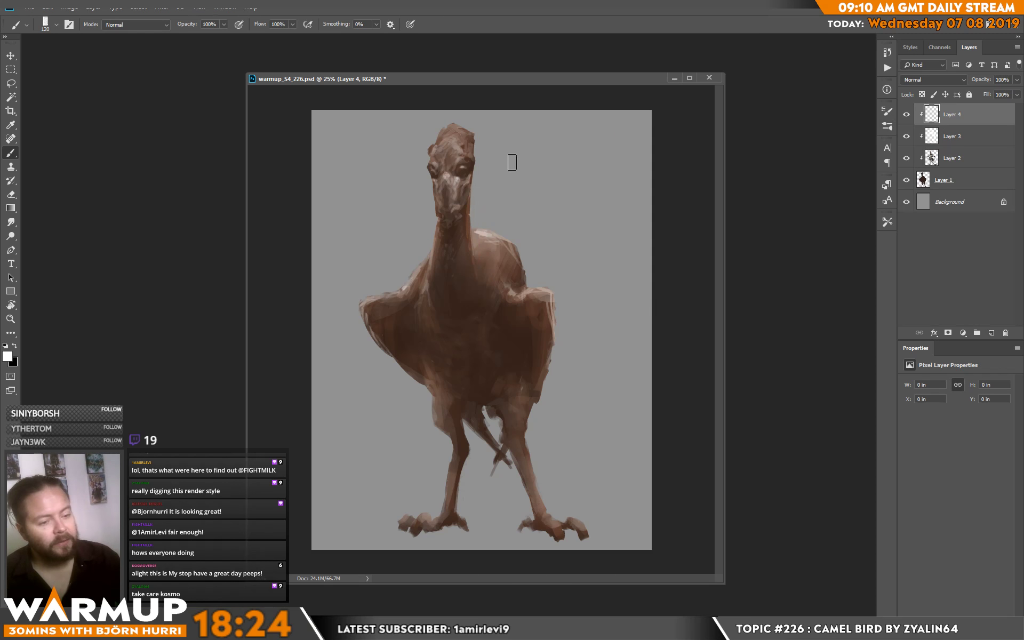
pyautogui.keyDown('alt'); pyautogui.click(482, 232); pyautogui.keyUp('alt')
pyautogui.moveTo(476, 224)
pyautogui.mouseDown()
pyautogui.moveTo(479, 254)
pyautogui.moveTo(500, 215)
pyautogui.moveTo(510, 248)
pyautogui.moveTo(527, 246)
pyautogui.mouseUp()
pyautogui.rightClick(527, 245)
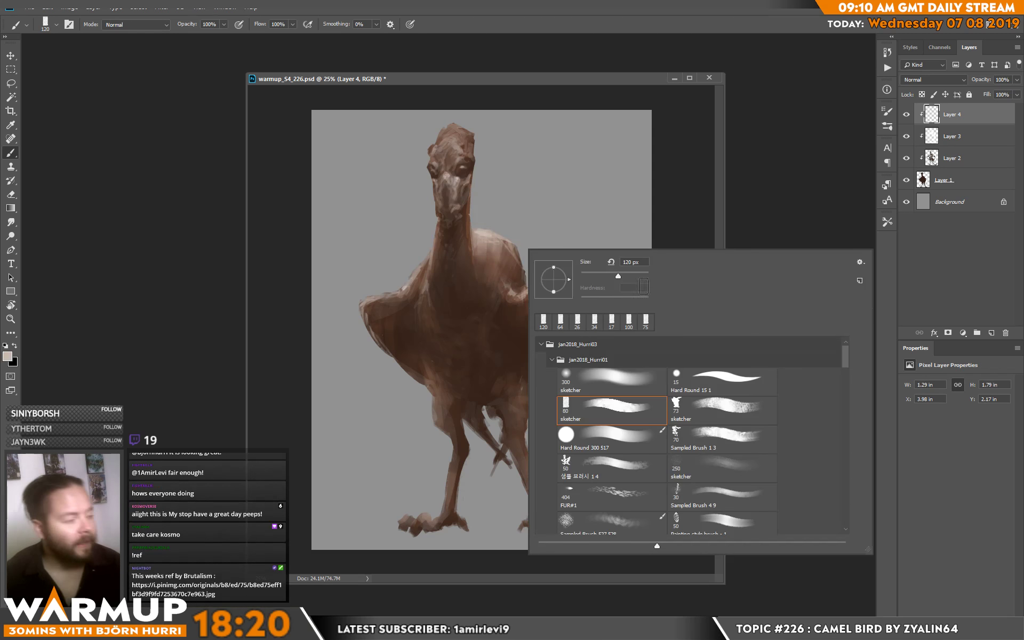
pyautogui.click(753, 415)
pyautogui.click(625, 276)
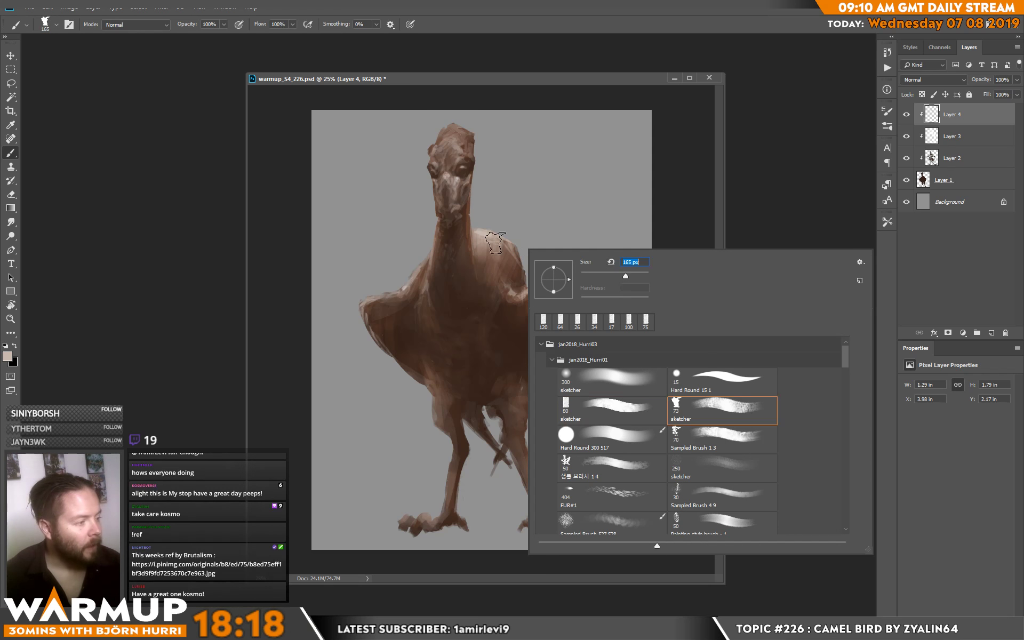
pyautogui.moveTo(496, 242)
pyautogui.mouseDown()
pyautogui.moveTo(497, 291)
pyautogui.moveTo(528, 234)
pyautogui.mouseUp()
# Switch to Sampled Brush 1 3 at 177 px and work textured strokes over the hump, chest and right-hand wing, alternating with the eraser.
pyautogui.rightClick(528, 267)
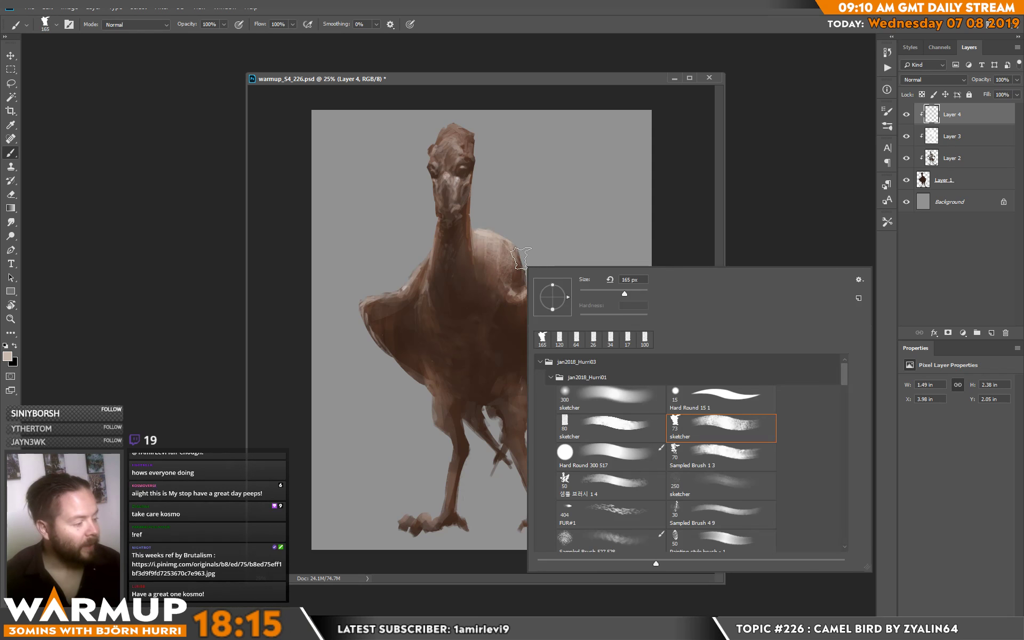
pyautogui.click(732, 459)
pyautogui.click(502, 213)
pyautogui.rightClick(526, 261)
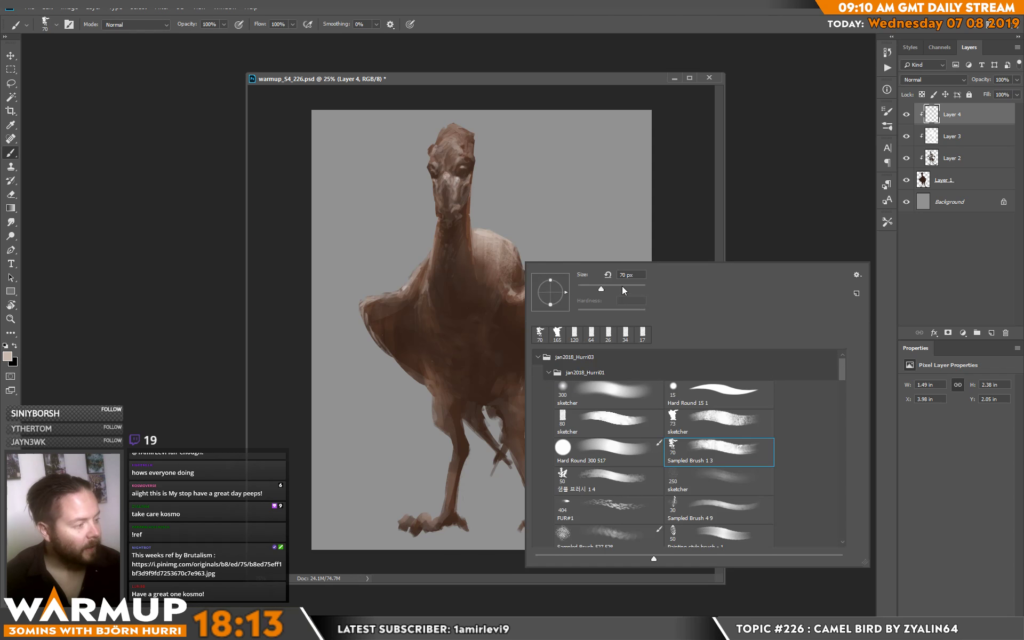
pyautogui.moveTo(487, 273)
pyautogui.mouseDown()
pyautogui.moveTo(517, 258)
pyautogui.moveTo(491, 310)
pyautogui.moveTo(506, 270)
pyautogui.moveTo(493, 304)
pyautogui.moveTo(496, 243)
pyautogui.moveTo(521, 221)
pyautogui.moveTo(498, 302)
pyautogui.moveTo(515, 299)
pyautogui.moveTo(497, 293)
pyautogui.moveTo(515, 302)
pyautogui.moveTo(549, 292)
pyautogui.moveTo(555, 311)
pyautogui.moveTo(538, 287)
pyautogui.moveTo(555, 284)
pyautogui.moveTo(554, 310)
pyautogui.moveTo(549, 289)
pyautogui.moveTo(563, 274)
pyautogui.moveTo(522, 288)
pyautogui.mouseUp()
pyautogui.press('e')
pyautogui.press('b')
pyautogui.press('e')
pyautogui.press('b')
pyautogui.moveTo(520, 327); pyautogui.dragTo(537, 347)
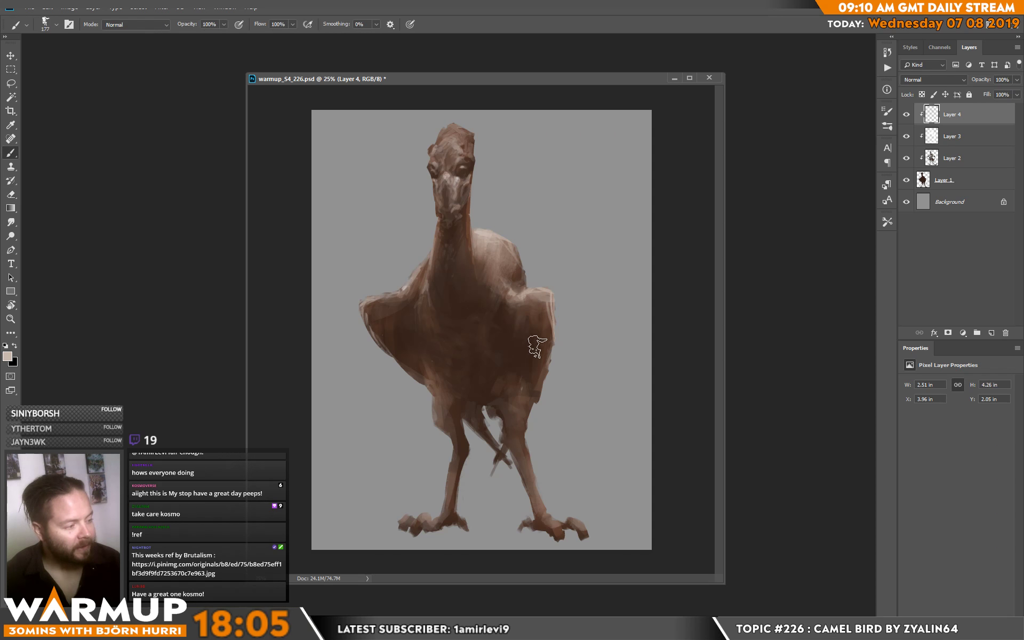
# Sample brown tones from the right-hand wing and texture that wing, both legs and the lower belly, cleaning up with the eraser.
pyautogui.keyDown('alt'); pyautogui.click(534, 305); pyautogui.keyUp('alt')
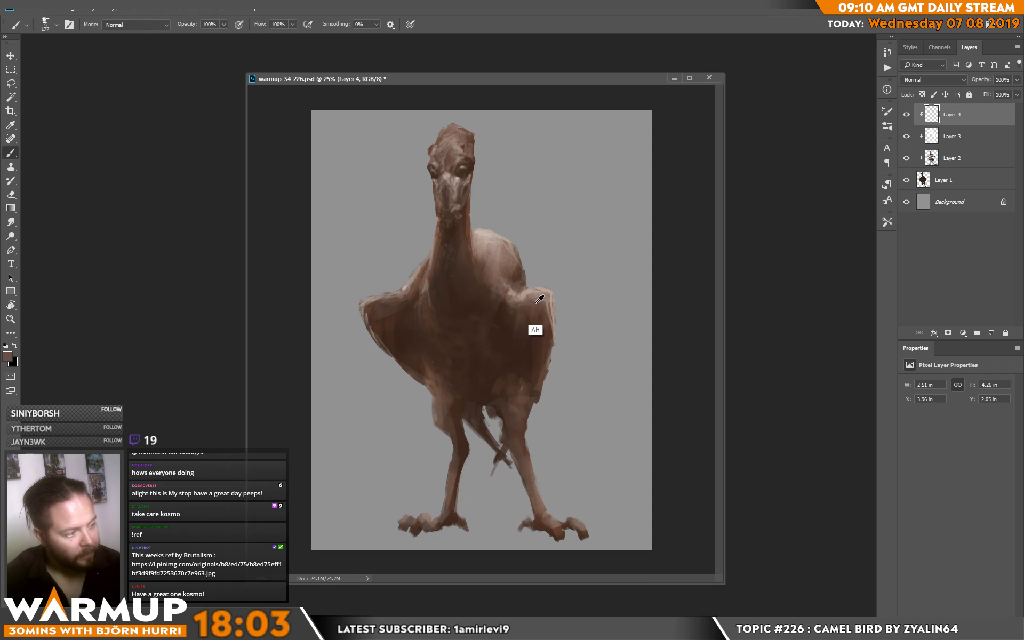
pyautogui.keyDown('alt'); pyautogui.click(536, 302); pyautogui.keyUp('alt')
pyautogui.moveTo(534, 304)
pyautogui.mouseDown()
pyautogui.moveTo(523, 333)
pyautogui.moveTo(547, 305)
pyautogui.moveTo(557, 349)
pyautogui.moveTo(533, 452)
pyautogui.moveTo(554, 517)
pyautogui.moveTo(575, 519)
pyautogui.mouseUp()
pyautogui.press('e')
pyautogui.press('b')
pyautogui.moveTo(436, 508)
pyautogui.mouseDown()
pyautogui.moveTo(445, 494)
pyautogui.moveTo(422, 340)
pyautogui.moveTo(433, 346)
pyautogui.mouseUp()
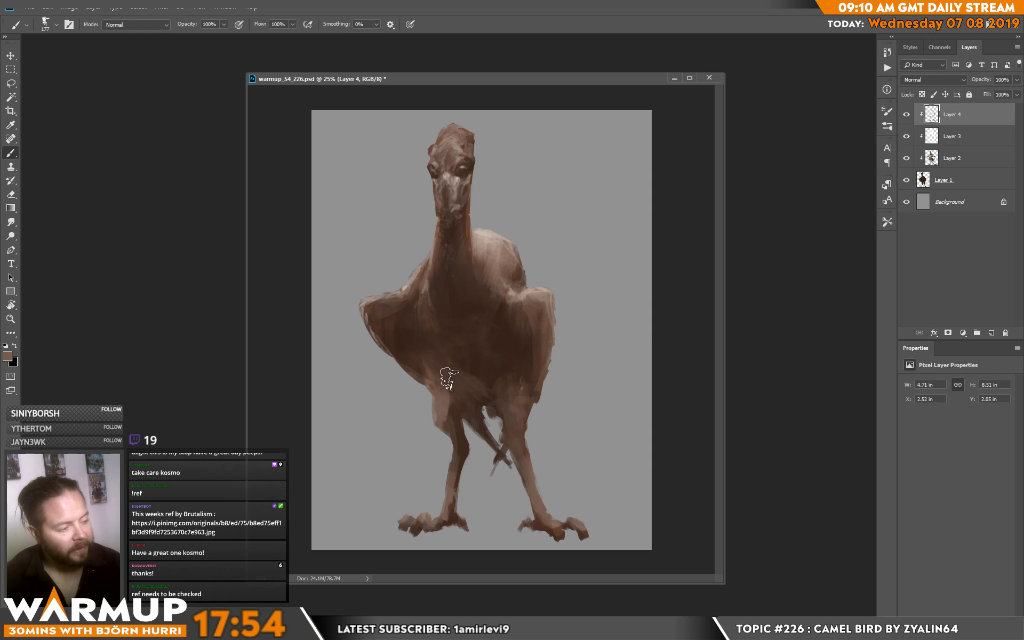
pyautogui.press('e')
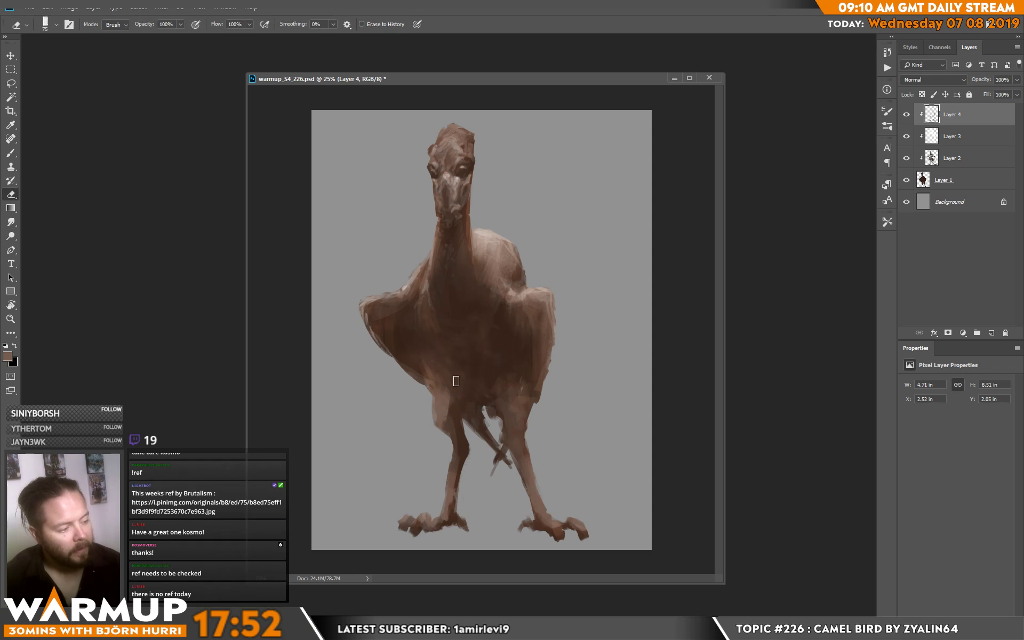
# Sample the light tone on the left-hand shoulder and paint textured strokes along that wing's upper edge.
pyautogui.press('b')
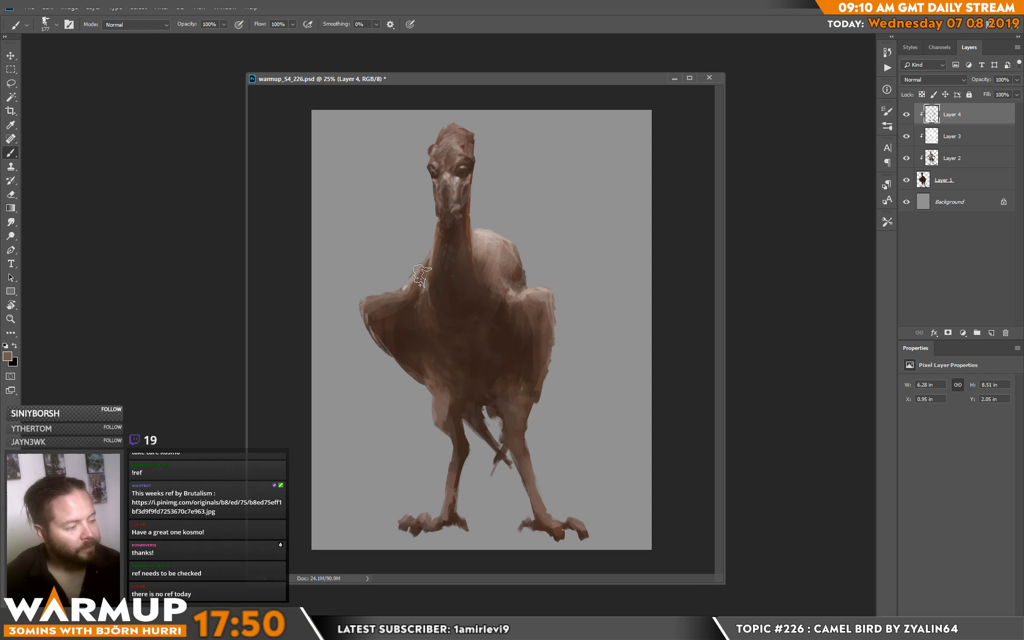
pyautogui.keyDown('alt'); pyautogui.click(404, 289); pyautogui.keyUp('alt')
pyautogui.moveTo(407, 287); pyautogui.dragTo(324, 304)
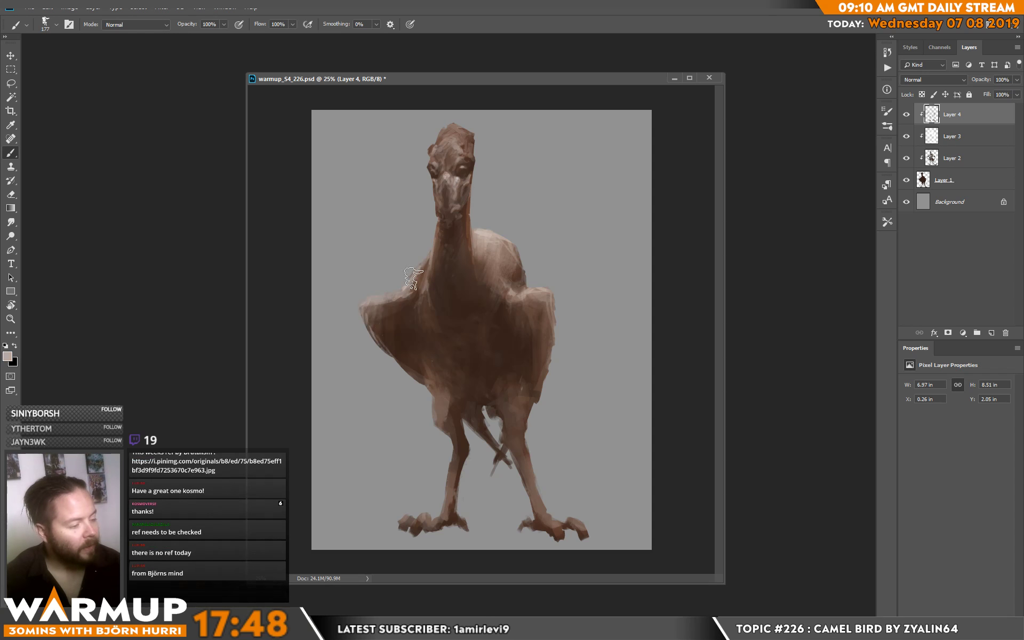
# Set the foreground colour to salmon cb876b and add warm textured strokes to the wings, hump and chest, alternating with the eraser.
pyautogui.click(8, 355)
pyautogui.click(308, 369)
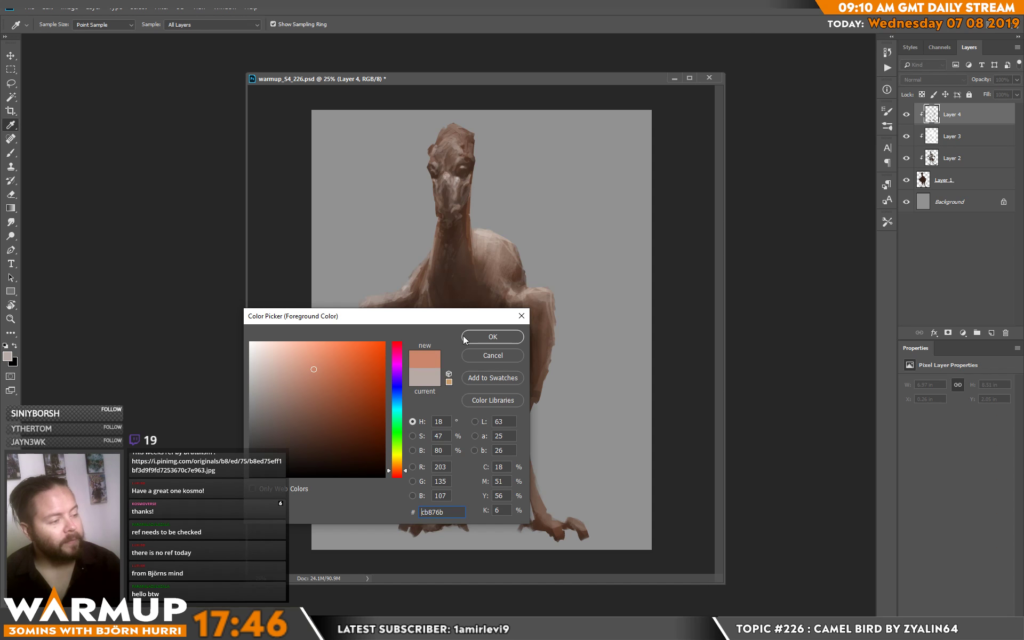
pyautogui.click(491, 337)
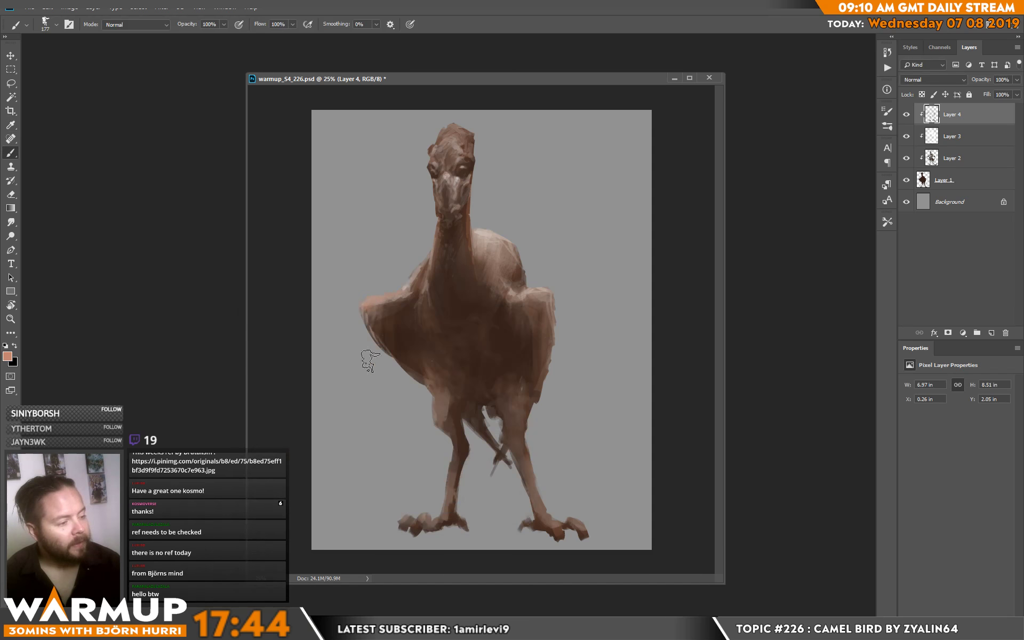
pyautogui.moveTo(500, 200)
pyautogui.mouseDown()
pyautogui.moveTo(482, 266)
pyautogui.moveTo(488, 252)
pyautogui.moveTo(500, 258)
pyautogui.moveTo(512, 298)
pyautogui.mouseUp()
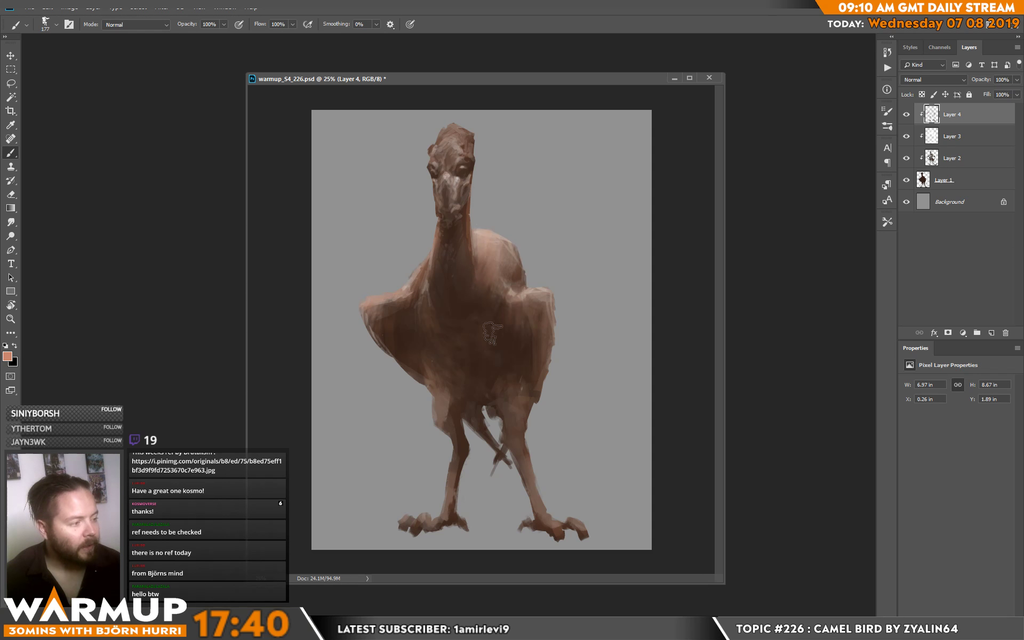
pyautogui.press('e')
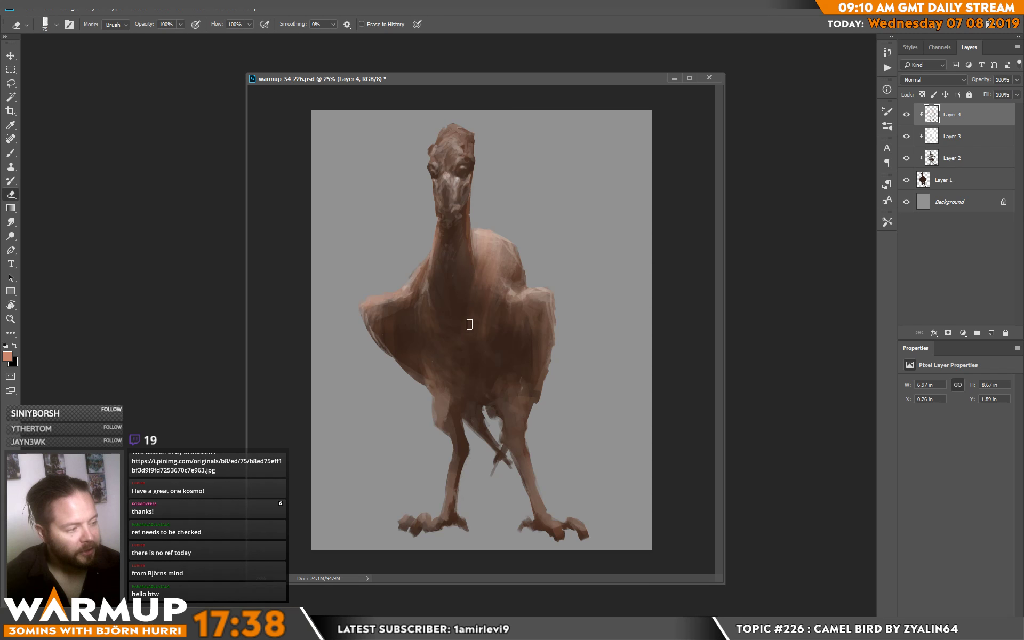
pyautogui.press('b')
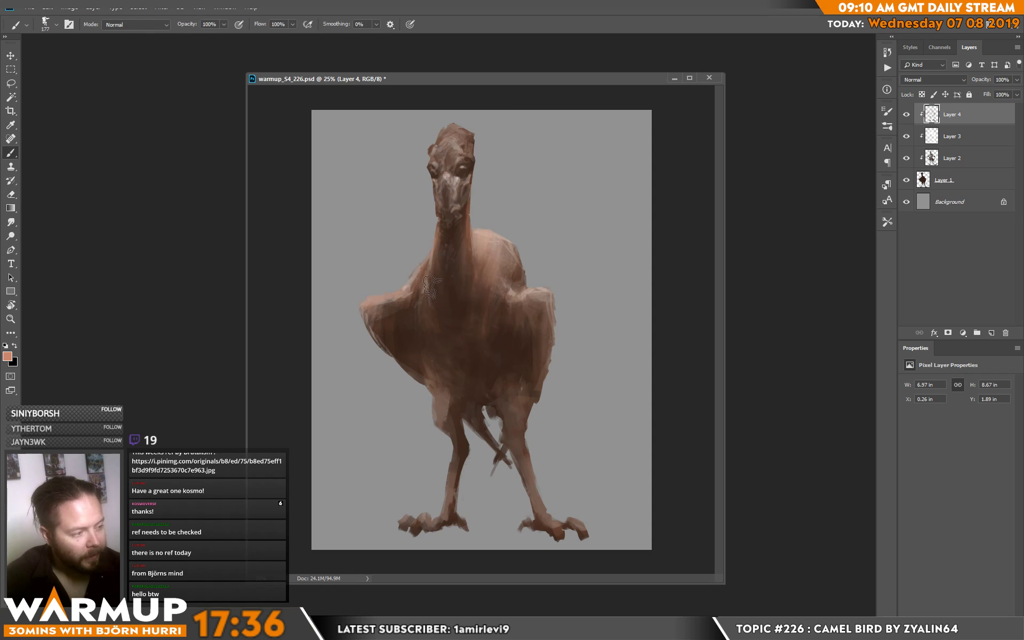
# Compare the bird with and without the top paint layer by toggling the visibility of Layer 4.
pyautogui.click(907, 115)
pyautogui.click(906, 115)
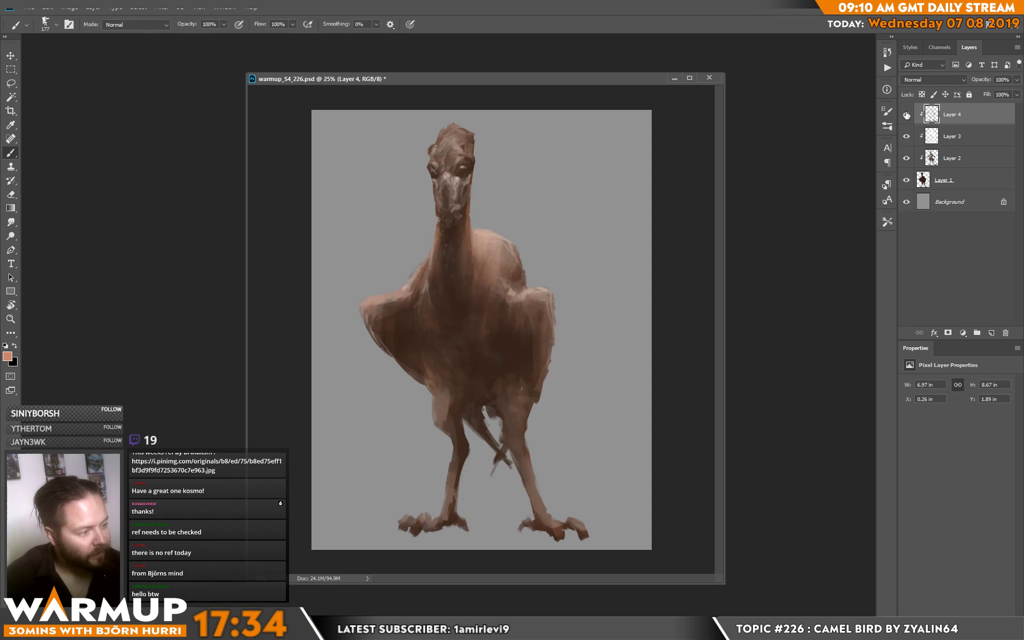
pyautogui.click(906, 114)
pyautogui.click(906, 114)
pyautogui.click(906, 114)
pyautogui.click(907, 115)
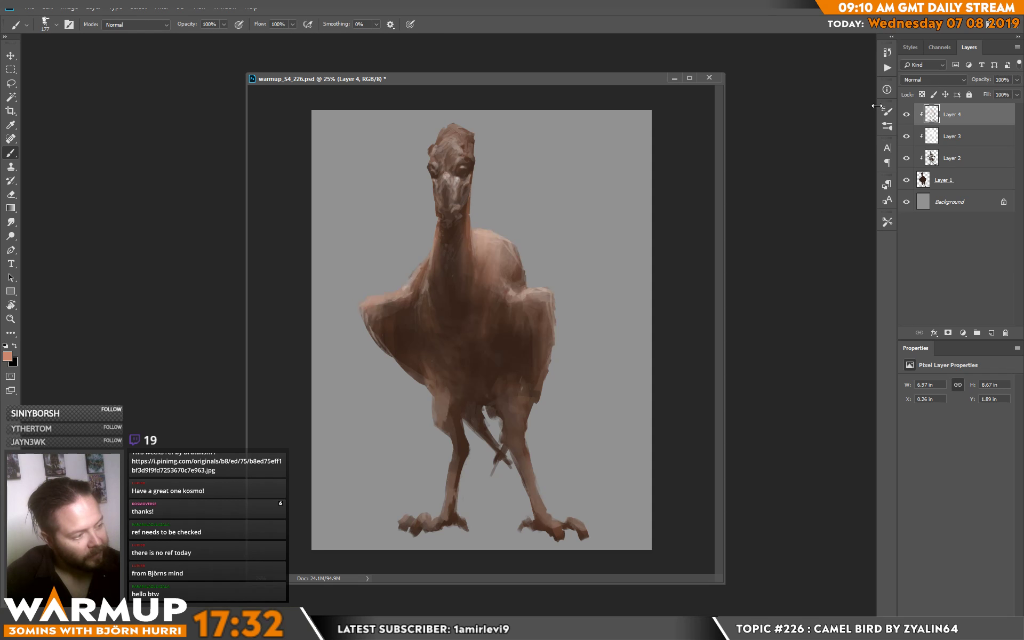
# Compare the bird with and without the overlay light and colour paint by toggling the visibility of Layer 4 and Layer 3.
pyautogui.press('e')
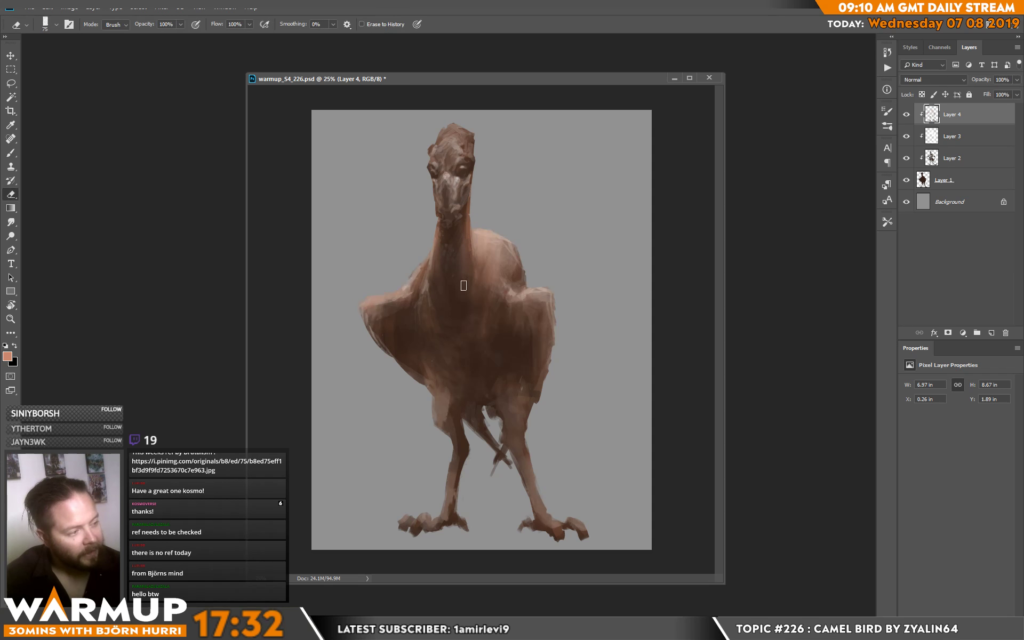
pyautogui.click(907, 115)
pyautogui.click(906, 136)
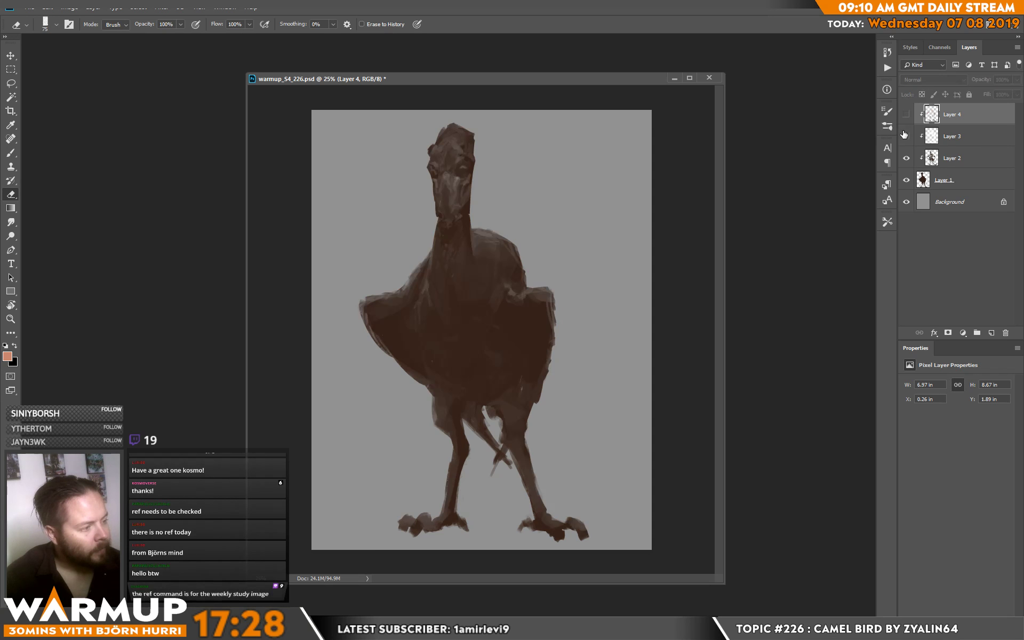
pyautogui.click(905, 136)
pyautogui.click(904, 136)
pyautogui.click(905, 135)
pyautogui.click(905, 136)
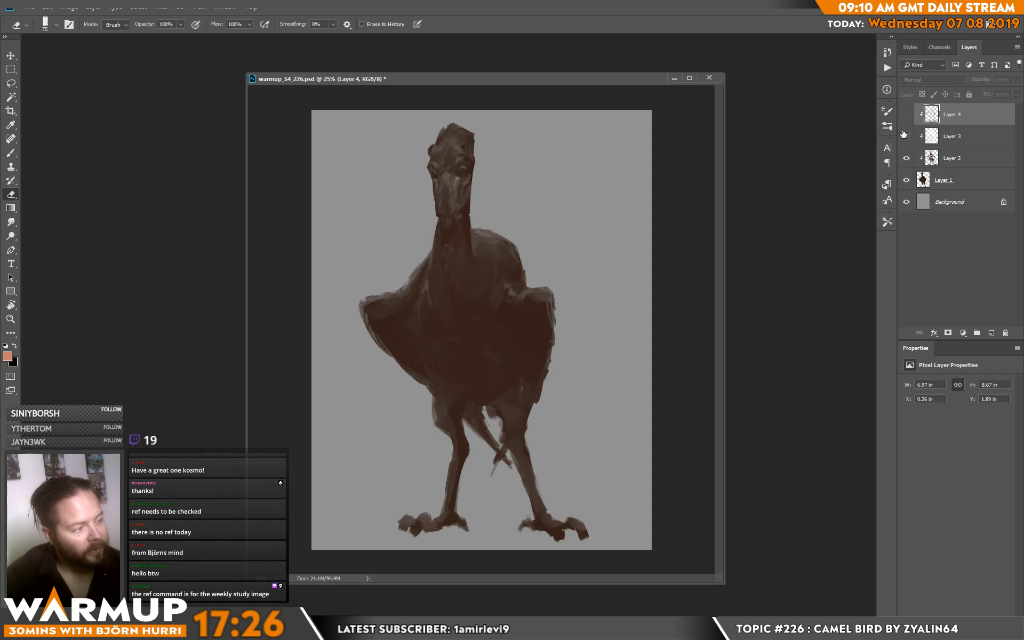
pyautogui.click(905, 136)
pyautogui.click(905, 136)
pyautogui.click(905, 136)
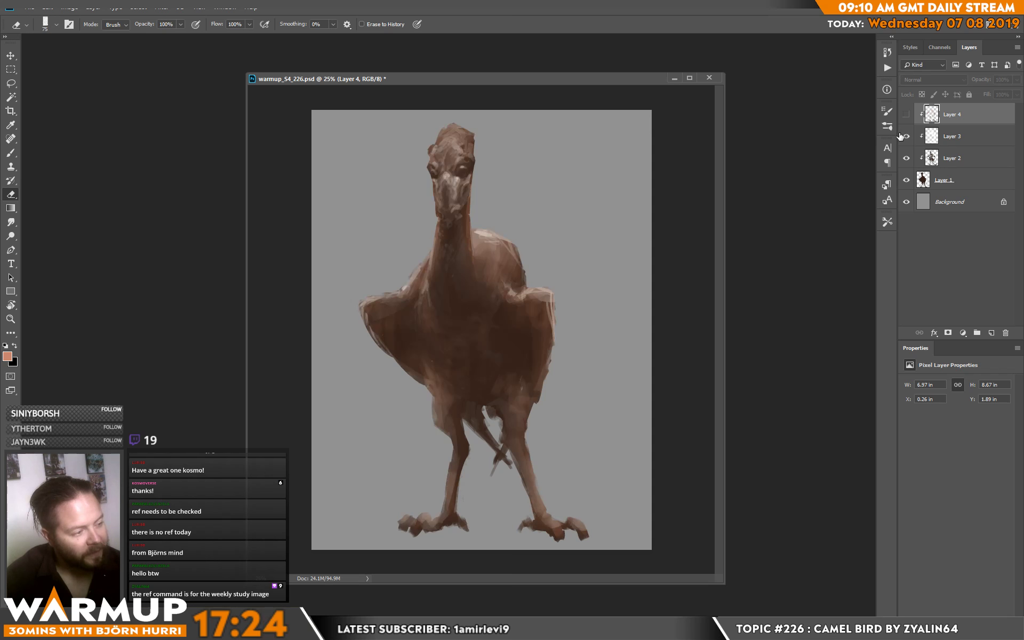
pyautogui.click(905, 136)
pyautogui.click(905, 136)
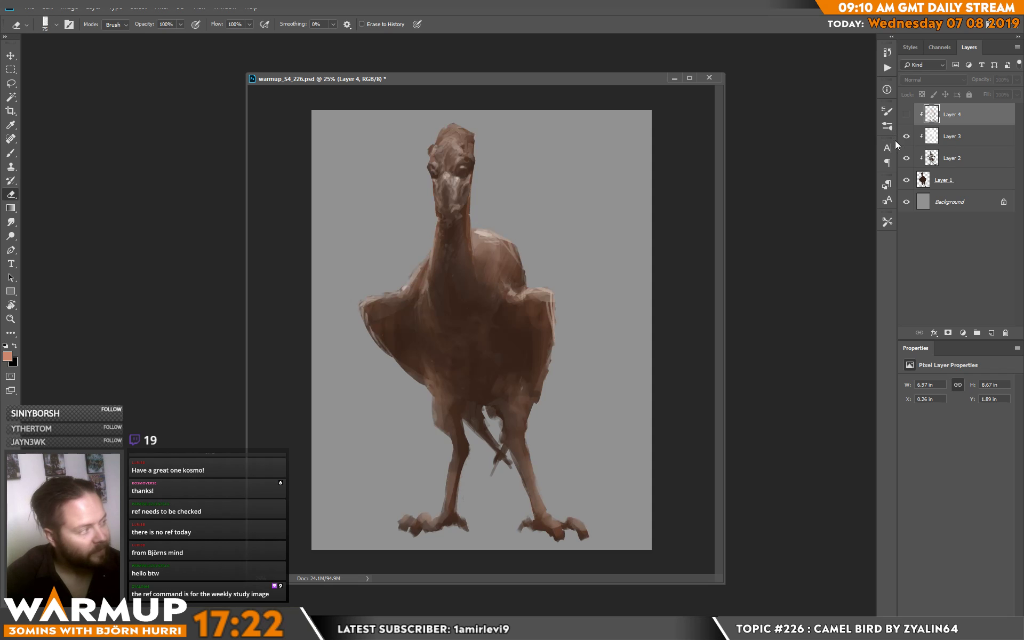
pyautogui.click(905, 136)
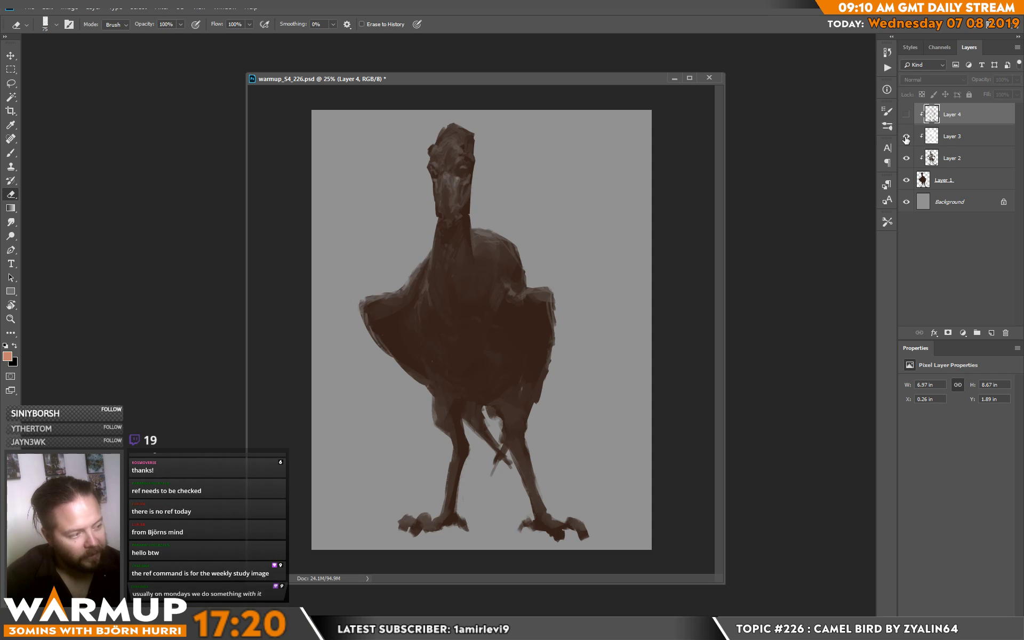
pyautogui.click(905, 137)
pyautogui.click(907, 115)
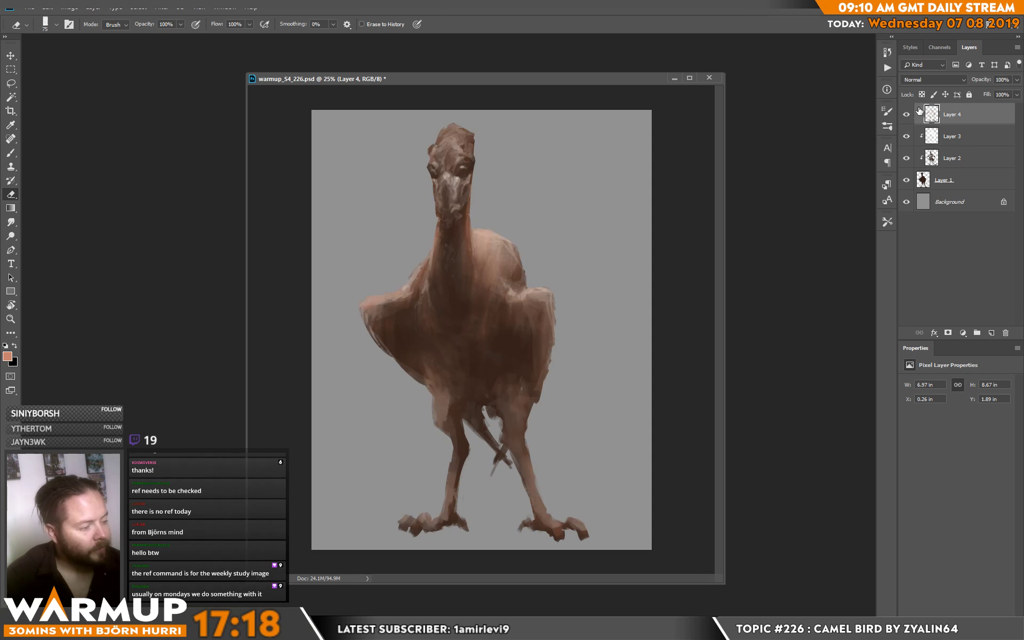
# Paint salmon textured strokes over the crown of the head, reducing the brush to 64 px for the face.
pyautogui.press('b')
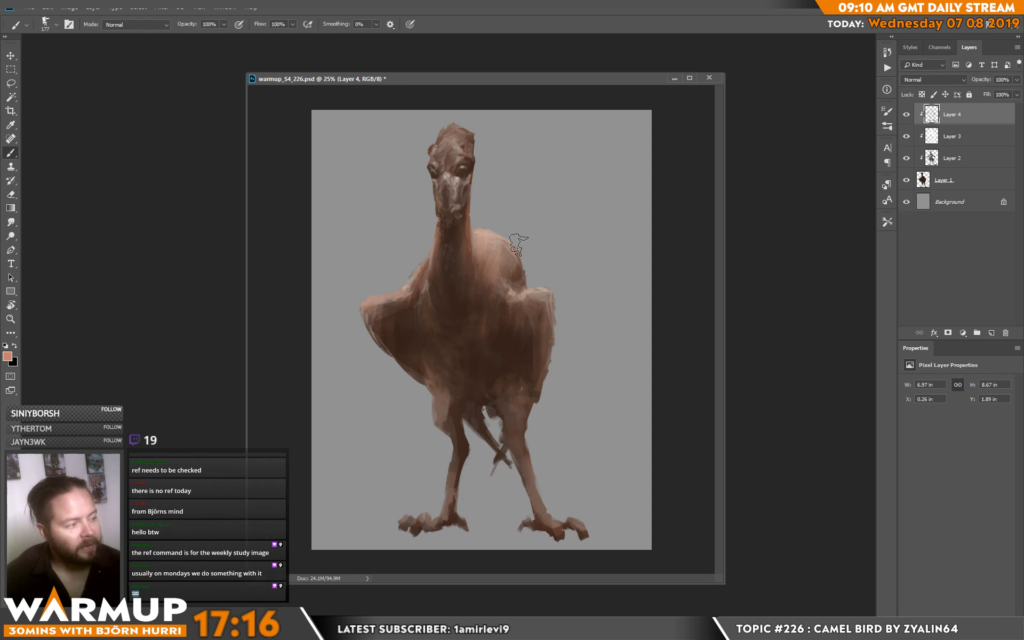
pyautogui.moveTo(467, 184); pyautogui.dragTo(460, 170)
pyautogui.moveTo(454, 129); pyautogui.dragTo(440, 148)
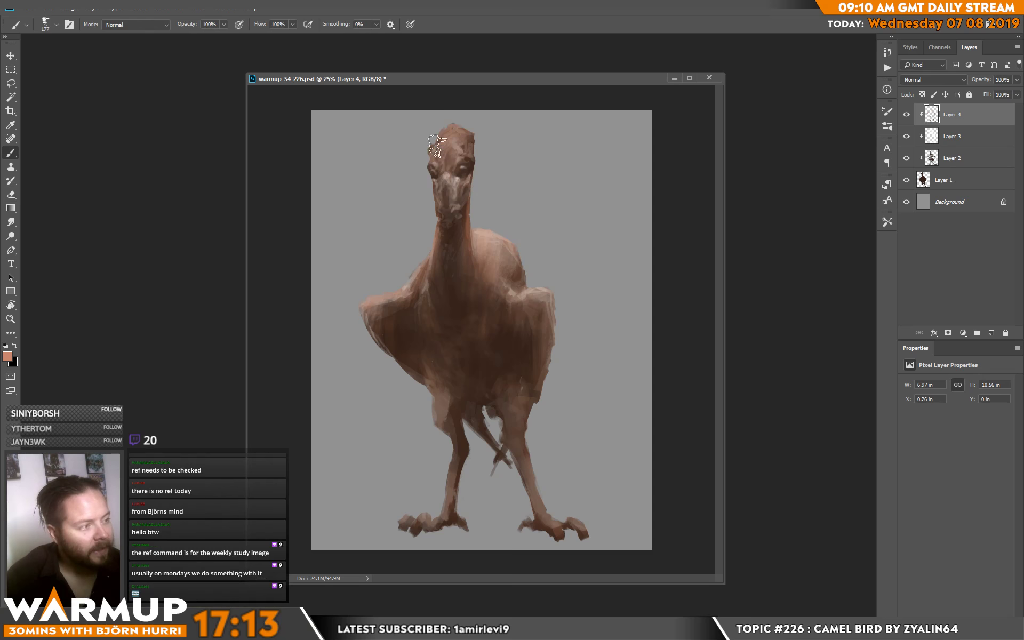
pyautogui.rightClick(453, 183)
pyautogui.click(530, 206)
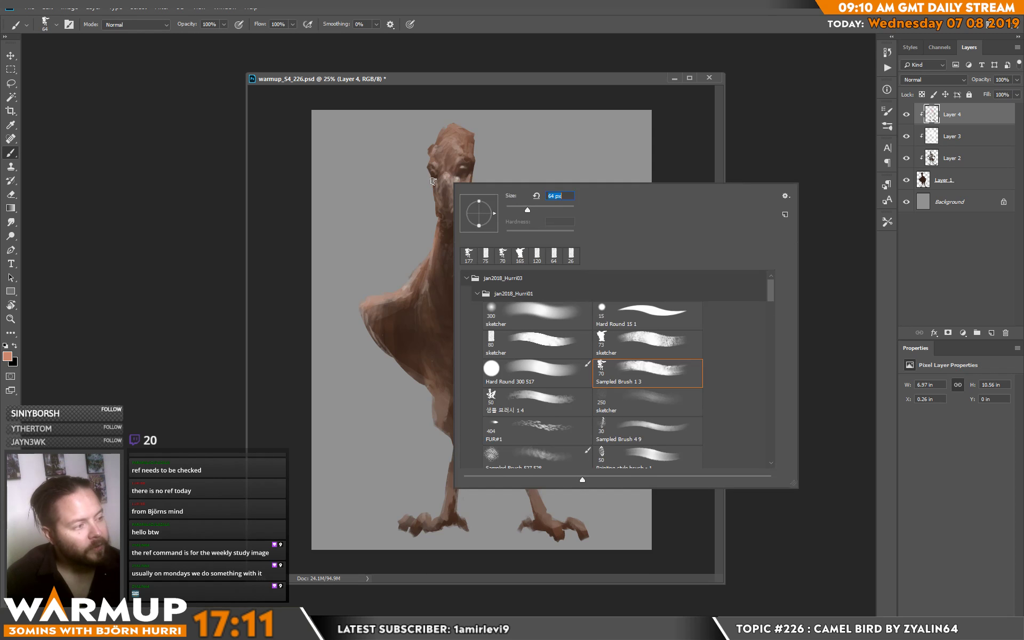
pyautogui.click(433, 182)
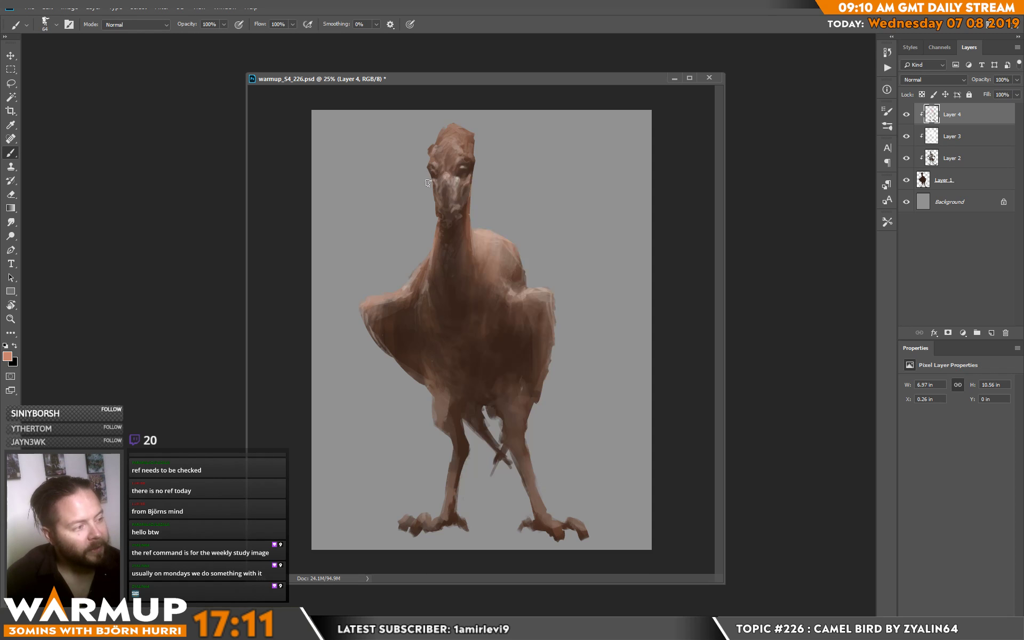
# Reduce the brush to 18 px and refine the beak and nostril area, alternating with the eraser.
pyautogui.rightClick(467, 181)
pyautogui.click(529, 207)
pyautogui.press('Return')
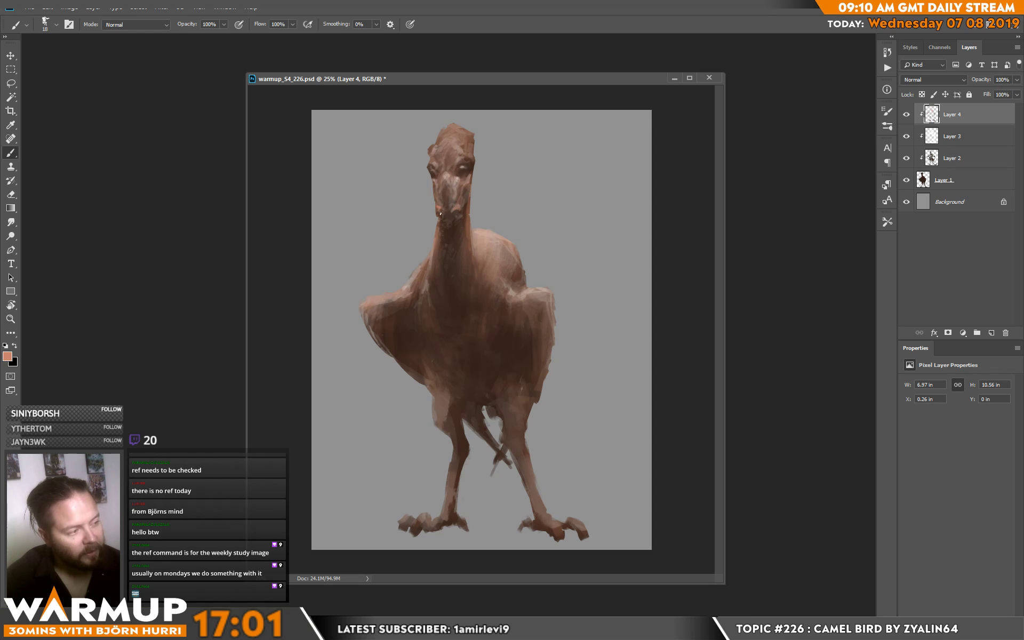
pyautogui.press('e')
pyautogui.press('b')
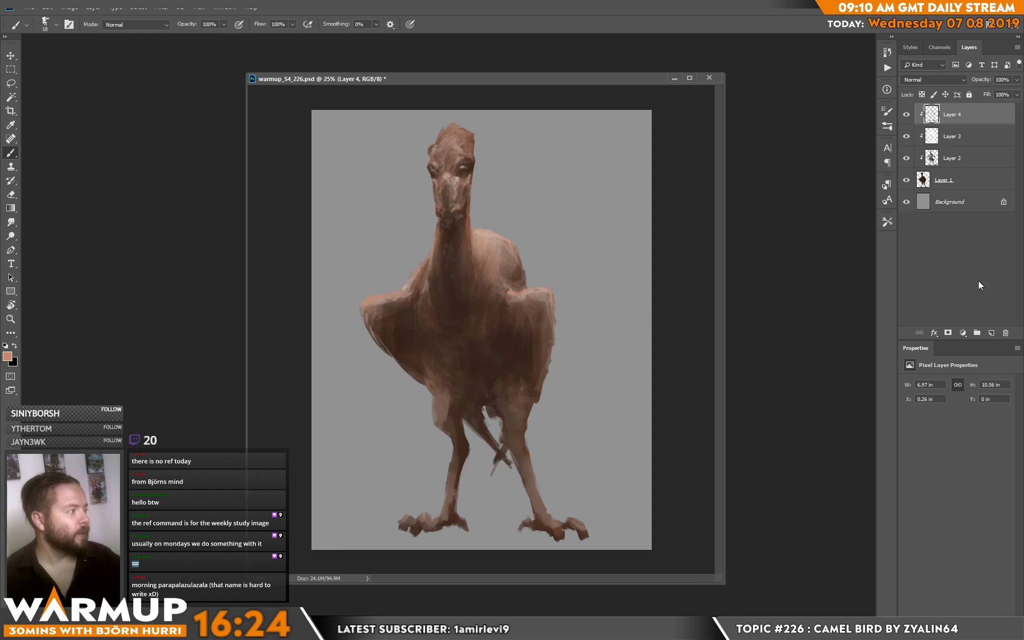
# Set Layer 4's blend mode to Overlay and brush warm texture over the wings and body at 88 px, alternating with the eraser.
pyautogui.click(922, 81)
pyautogui.click(927, 212)
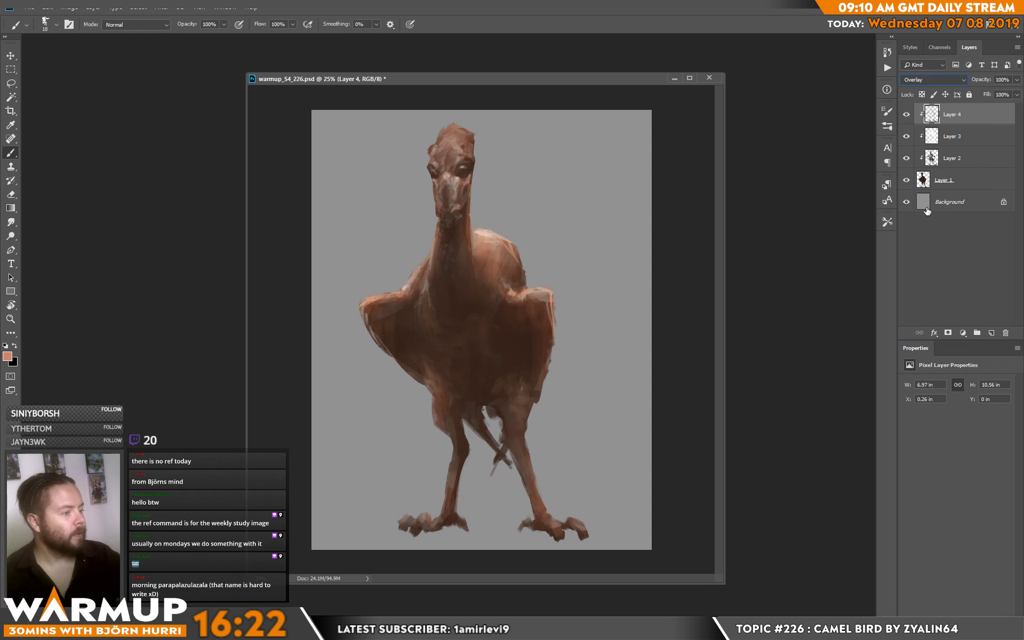
pyautogui.rightClick(536, 314)
pyautogui.moveTo(600, 342); pyautogui.dragTo(619, 342)
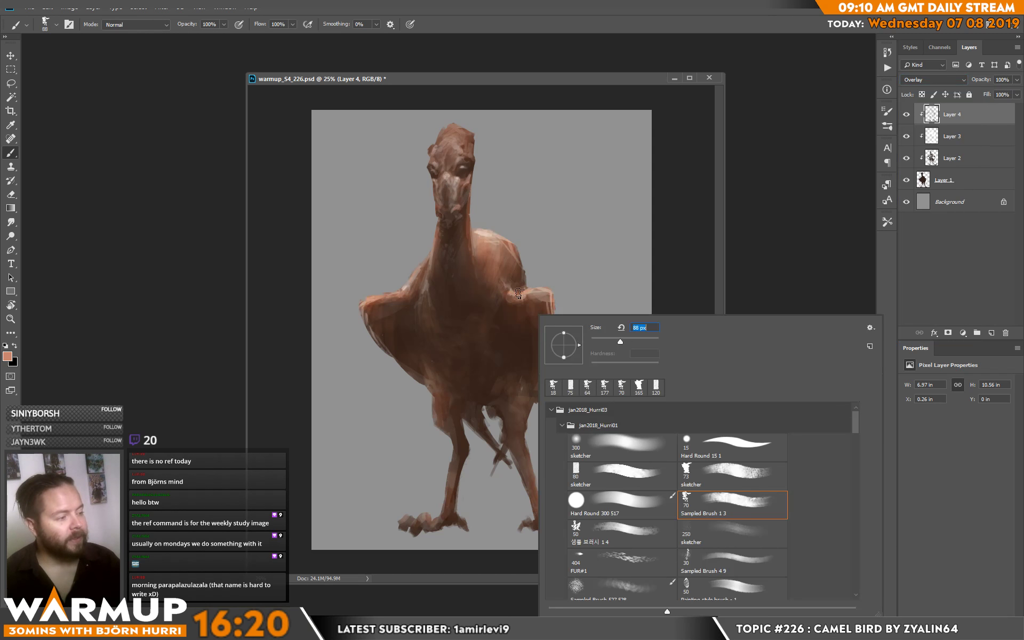
pyautogui.click(489, 273)
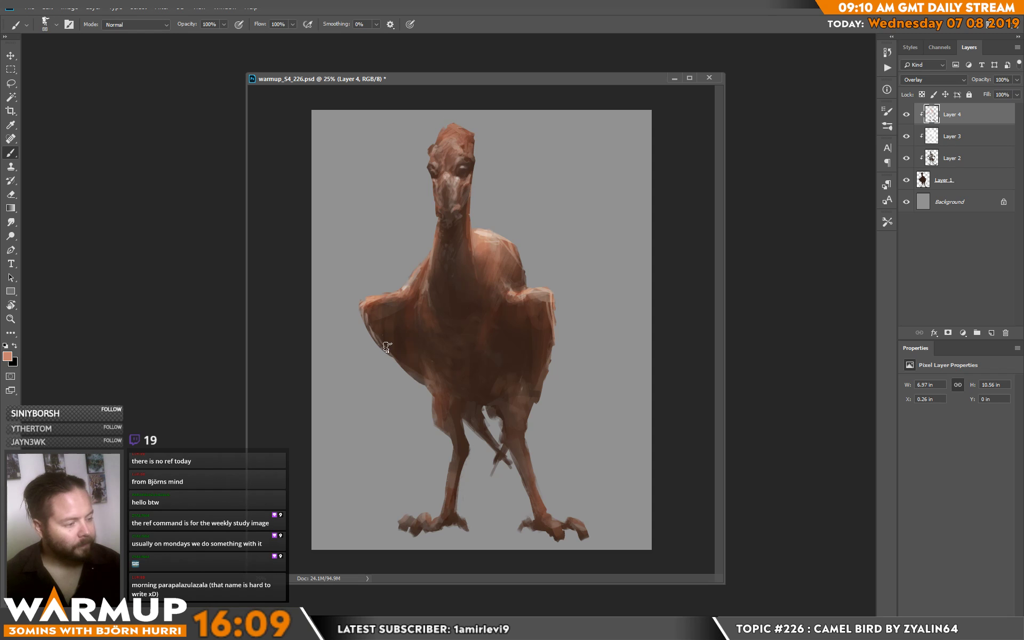
pyautogui.press('e')
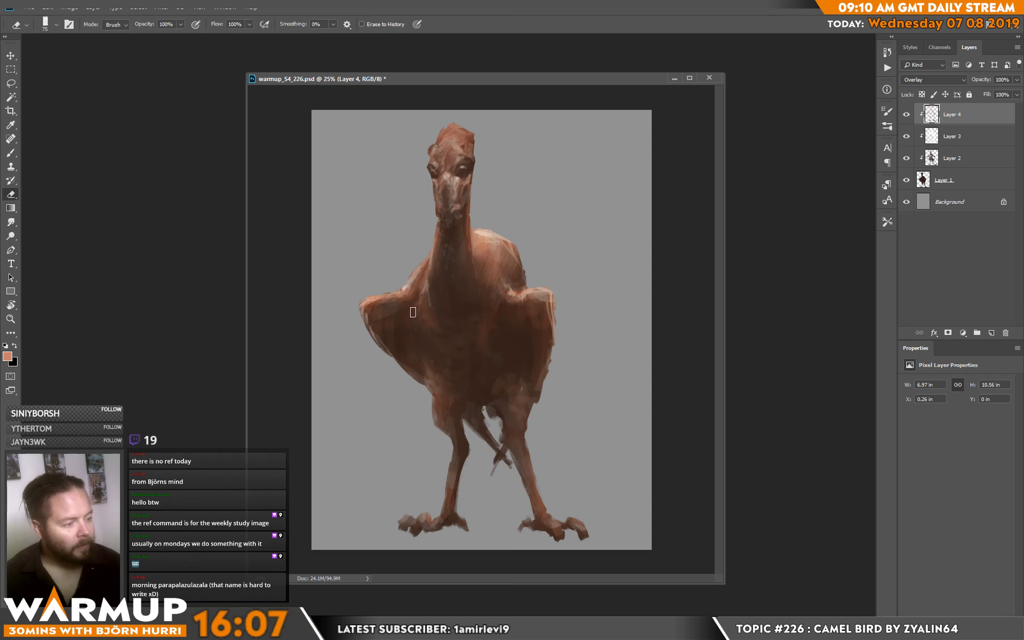
pyautogui.press('b')
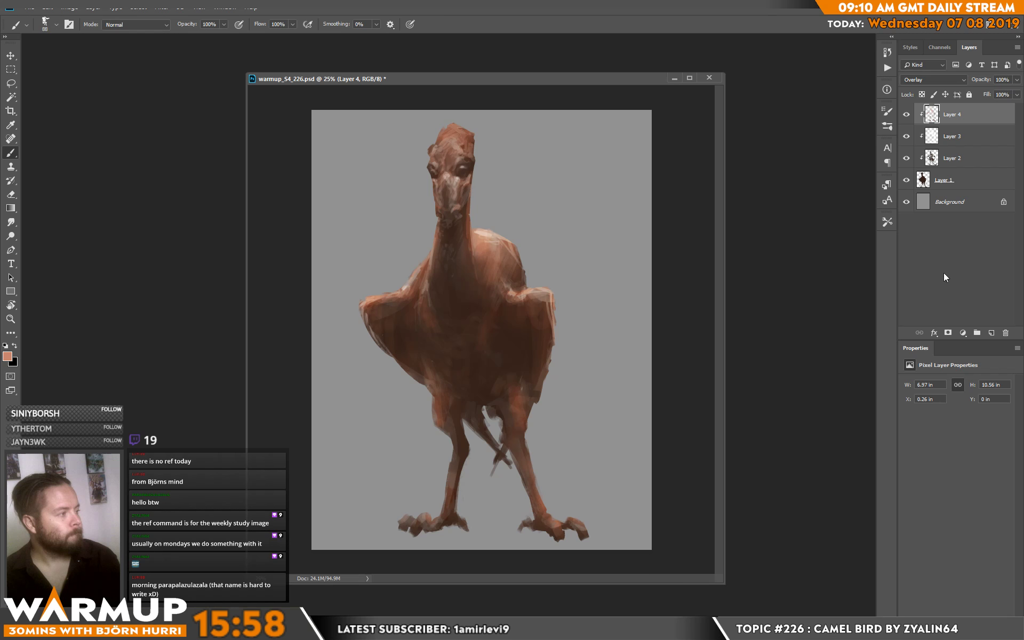
# Add a Hue/Saturation adjustment layer with Saturation -20 and set its blend mode to Color.
pyautogui.click(962, 333)
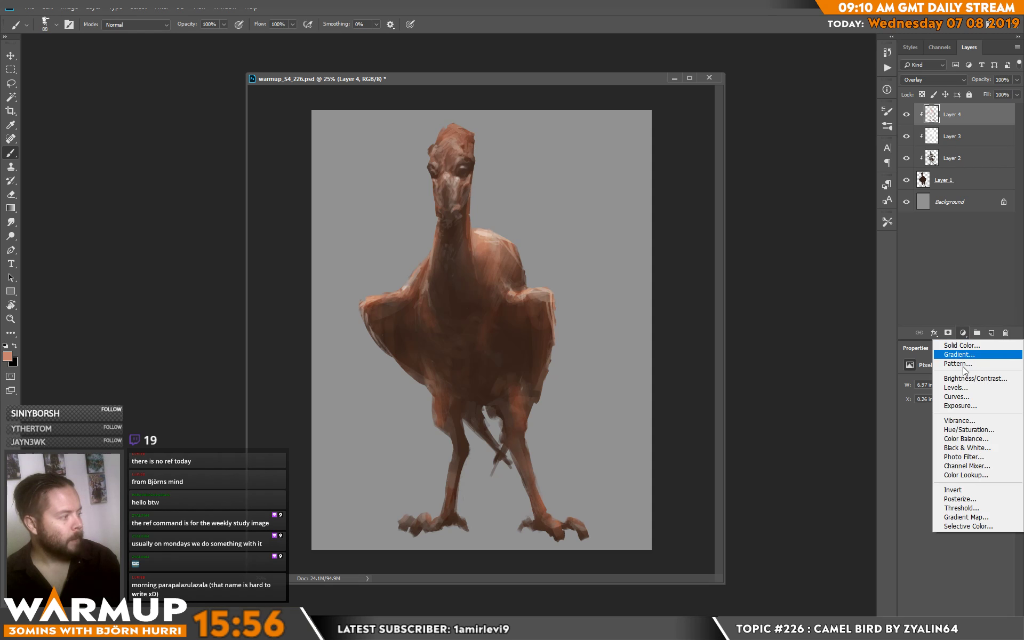
pyautogui.click(965, 429)
pyautogui.click(945, 444)
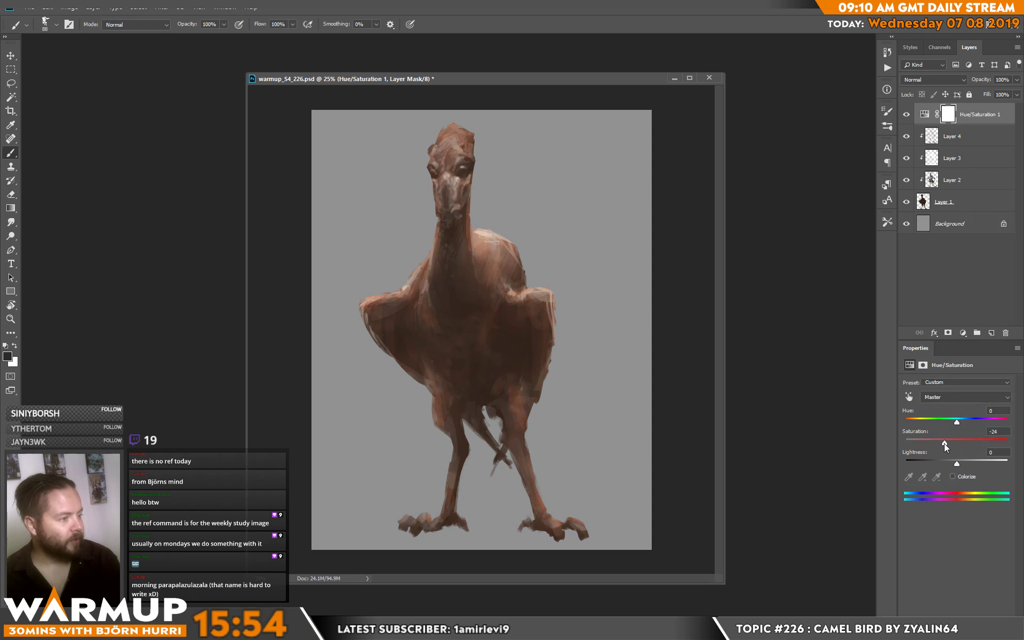
pyautogui.moveTo(945, 443); pyautogui.dragTo(946, 442)
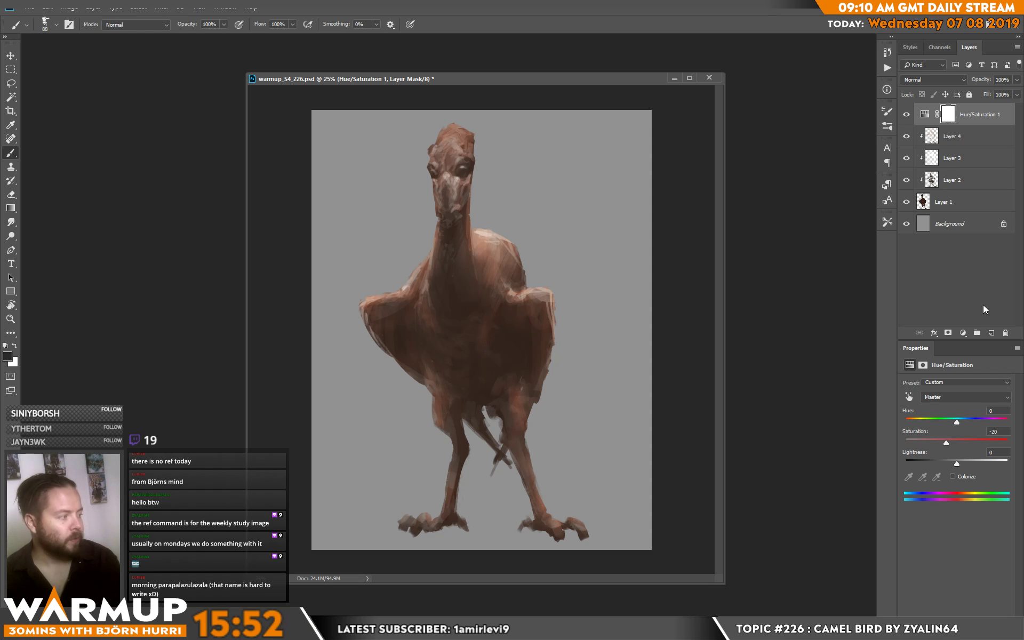
pyautogui.click(933, 79)
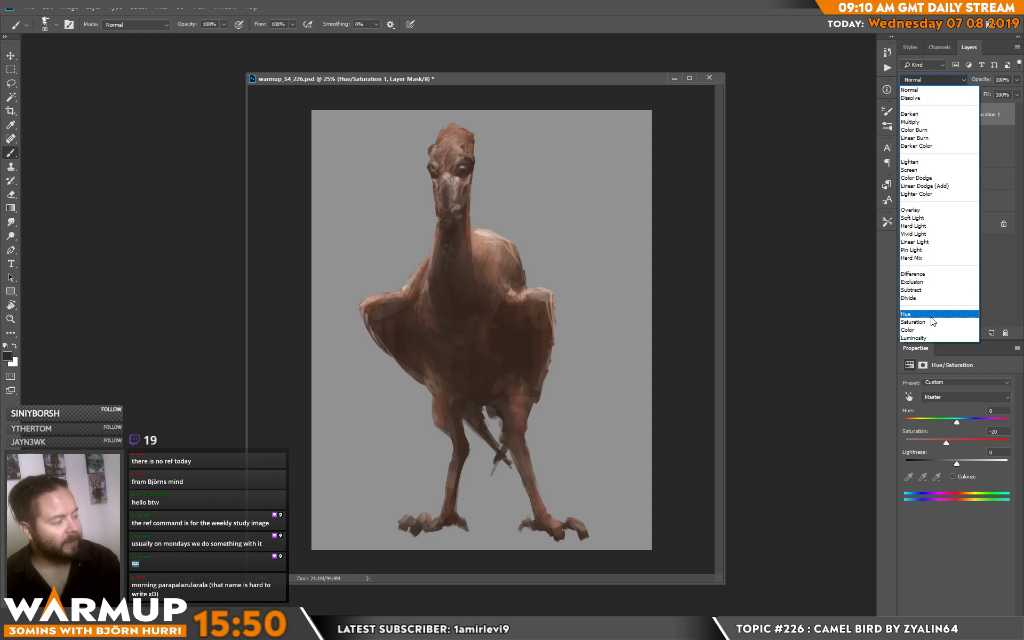
pyautogui.click(954, 329)
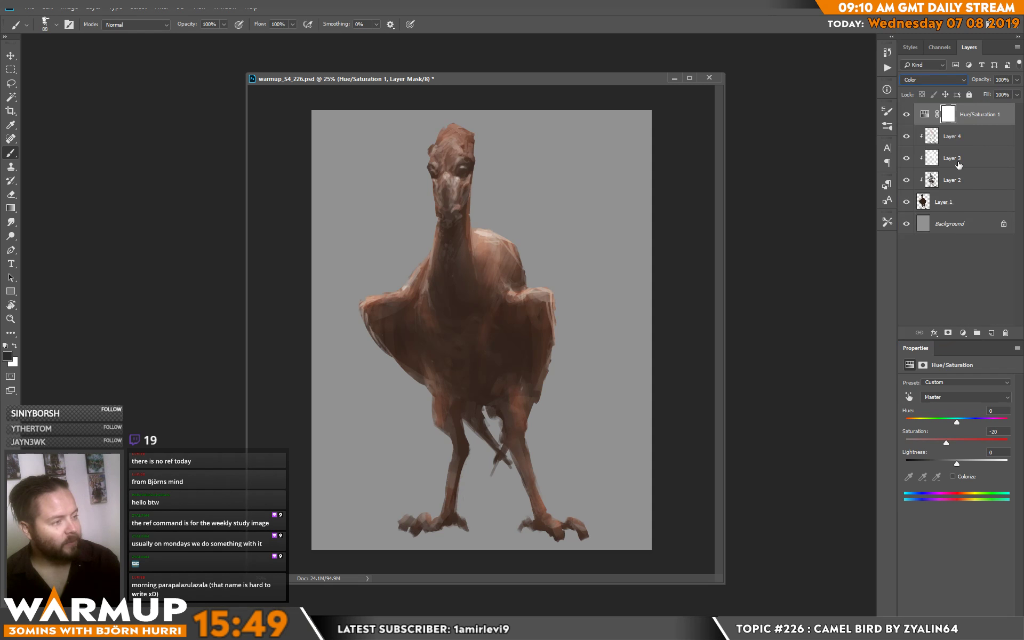
# Clip the Hue/Saturation layer to the bird layers below and try to rasterize it.
pyautogui.keyDown('alt'); pyautogui.click(955, 124); pyautogui.keyUp('alt')
pyautogui.click(985, 119)
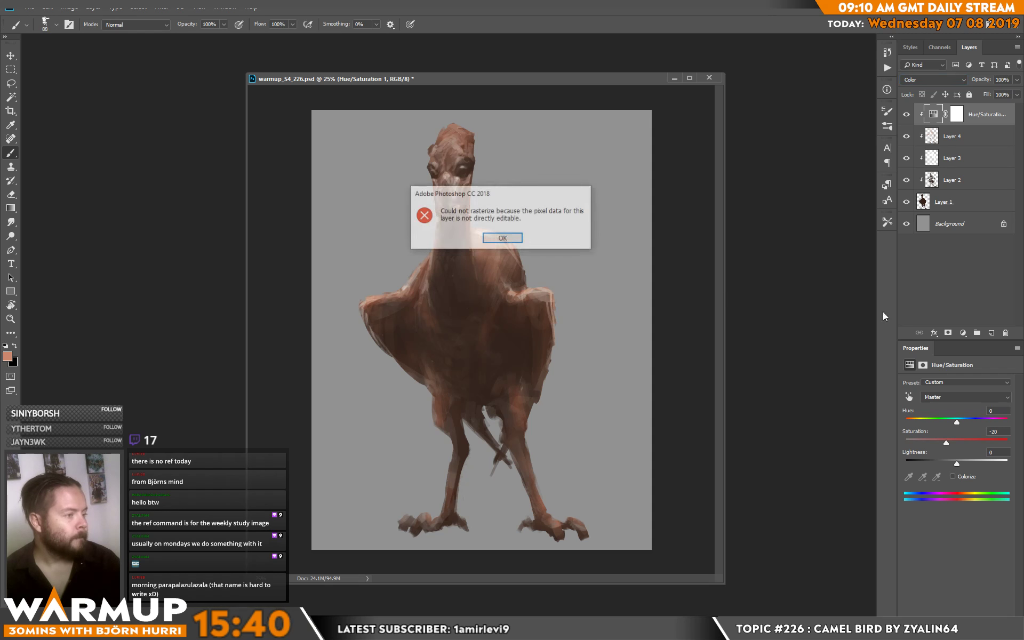
pyautogui.click(714, 262)
pyautogui.click(485, 237)
# Add a new layer on top and refine the crown and forehead with a 14 px brush, using colours sampled from the head.
pyautogui.click(991, 332)
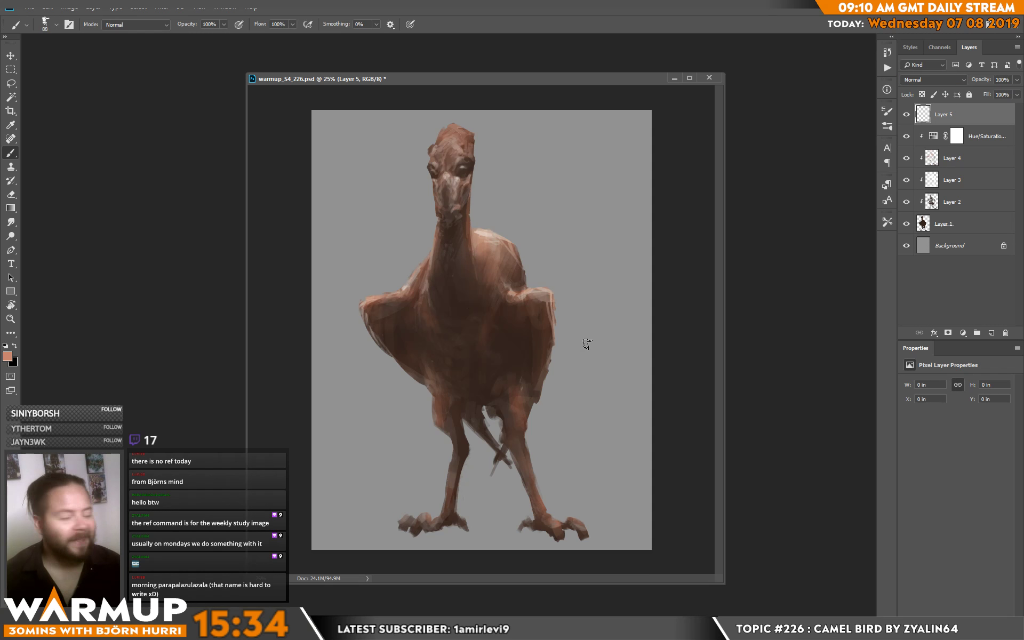
pyautogui.rightClick(472, 121)
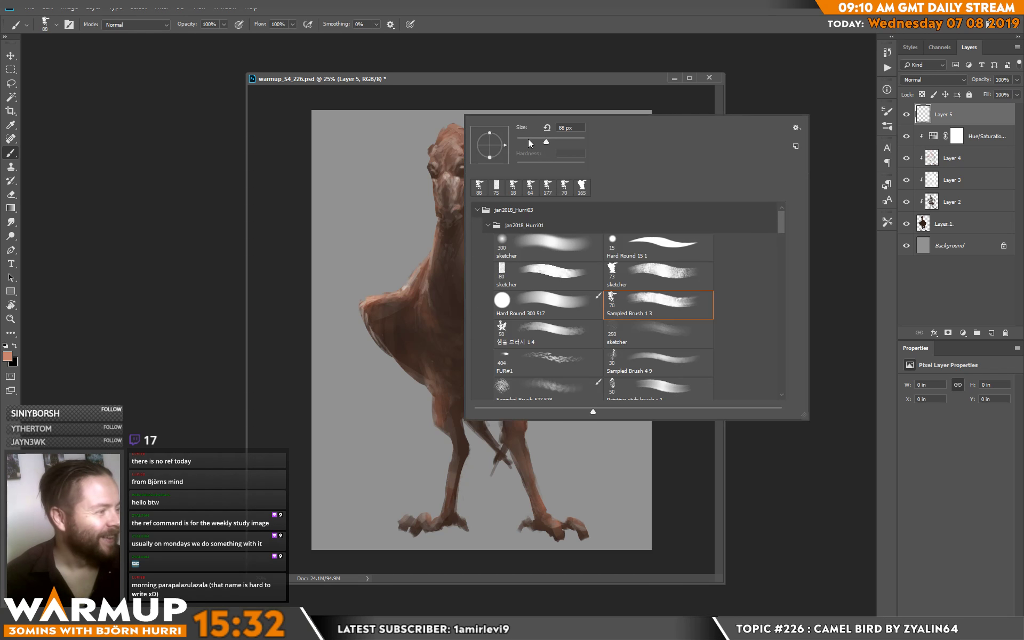
pyautogui.click(521, 140)
pyautogui.keyDown('alt'); pyautogui.click(453, 126); pyautogui.keyUp('alt')
pyautogui.moveTo(448, 127)
pyautogui.mouseDown()
pyautogui.moveTo(431, 149)
pyautogui.moveTo(474, 157)
pyautogui.moveTo(473, 149)
pyautogui.moveTo(428, 153)
pyautogui.mouseUp()
pyautogui.keyDown('alt'); pyautogui.click(462, 151); pyautogui.keyUp('alt')
pyautogui.keyDown('alt'); pyautogui.click(464, 150); pyautogui.keyUp('alt')
pyautogui.keyDown('alt'); pyautogui.click(471, 141); pyautogui.keyUp('alt')
pyautogui.keyDown('alt'); pyautogui.click(471, 144); pyautogui.keyUp('alt')
pyautogui.keyDown('alt'); pyautogui.click(438, 139); pyautogui.keyUp('alt')
pyautogui.keyDown('alt'); pyautogui.click(435, 188); pyautogui.keyUp('alt')
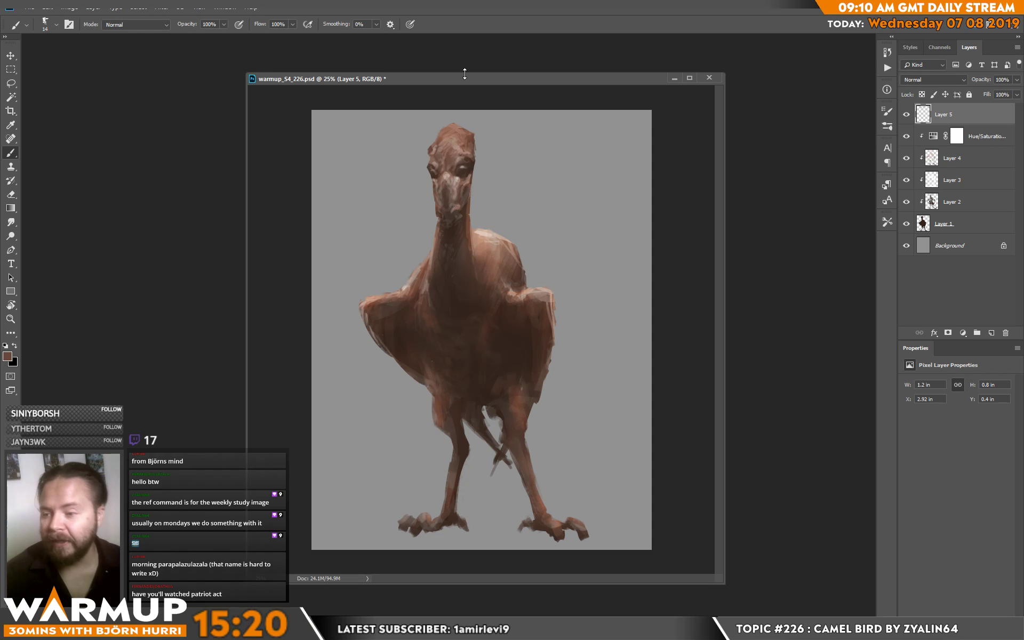
# Sample head tones and paint small strokes along the left-hand side of the forehead and brow.
pyautogui.keyDown('alt'); pyautogui.click(439, 148); pyautogui.keyUp('alt')
pyautogui.moveTo(440, 142); pyautogui.dragTo(435, 147)
pyautogui.keyDown('alt'); pyautogui.click(437, 144); pyautogui.keyUp('alt')
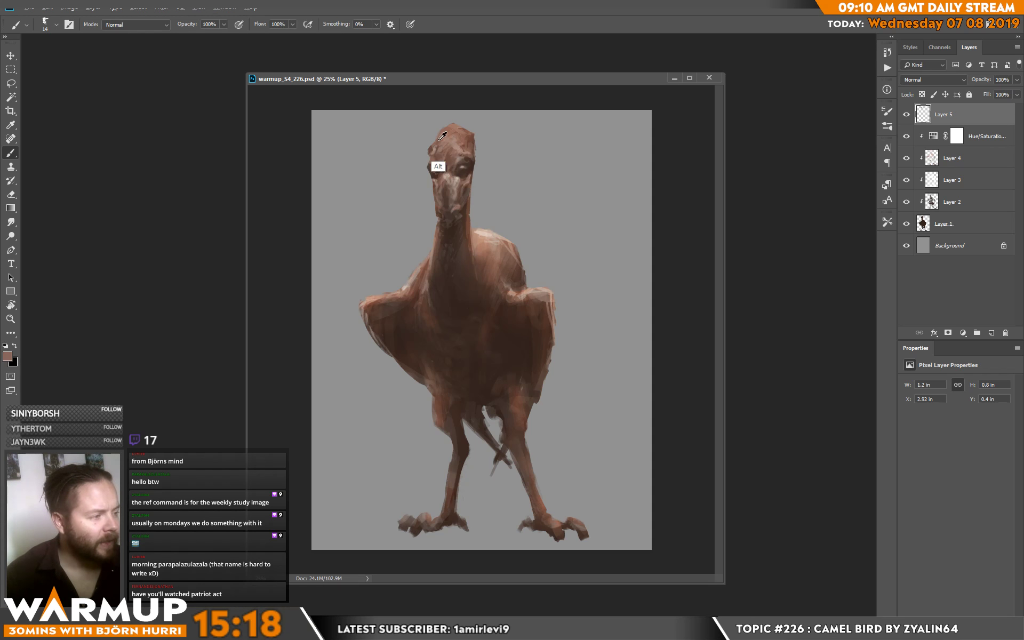
pyautogui.moveTo(439, 159); pyautogui.dragTo(430, 158)
pyautogui.keyDown('alt'); pyautogui.click(445, 178); pyautogui.keyUp('alt')
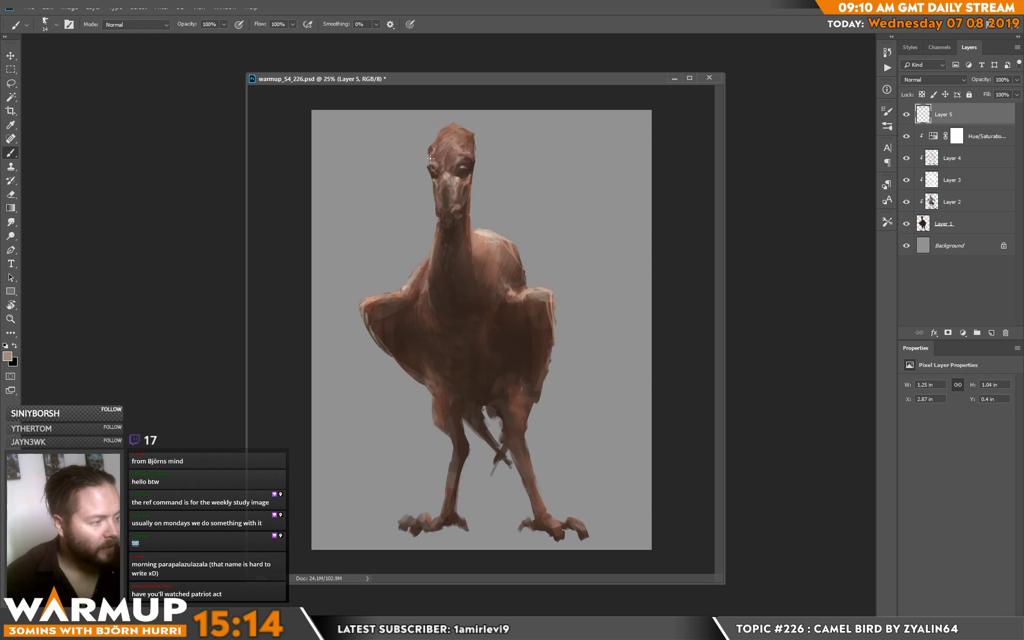
# Sample nearby browns and the background grey to refine the left-hand eye and the face contour beside it.
pyautogui.keyDown('alt'); pyautogui.click(436, 175); pyautogui.keyUp('alt')
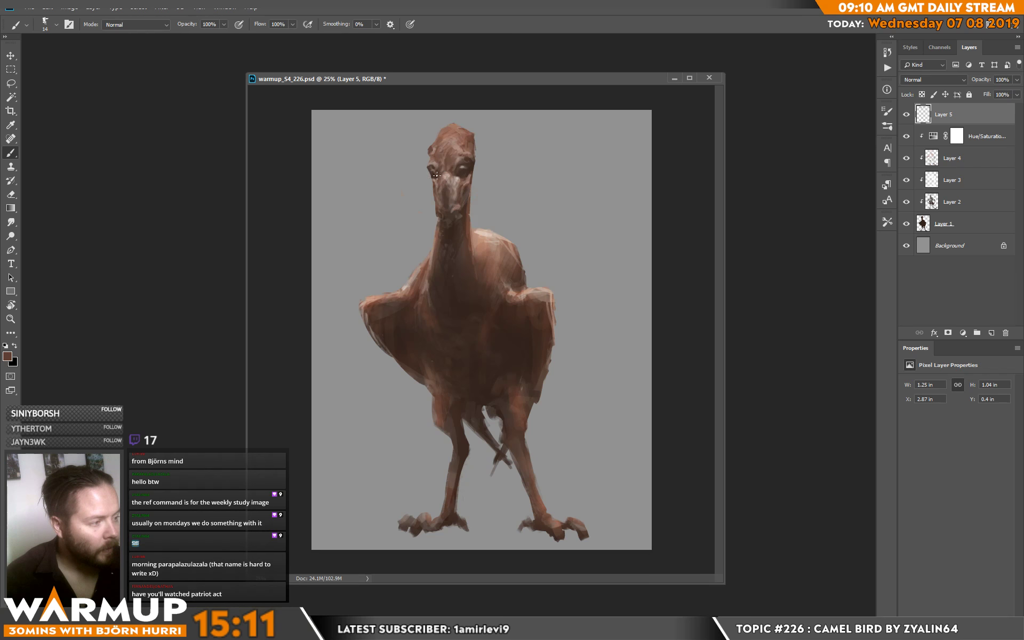
pyautogui.keyDown('alt'); pyautogui.click(435, 170); pyautogui.keyUp('alt')
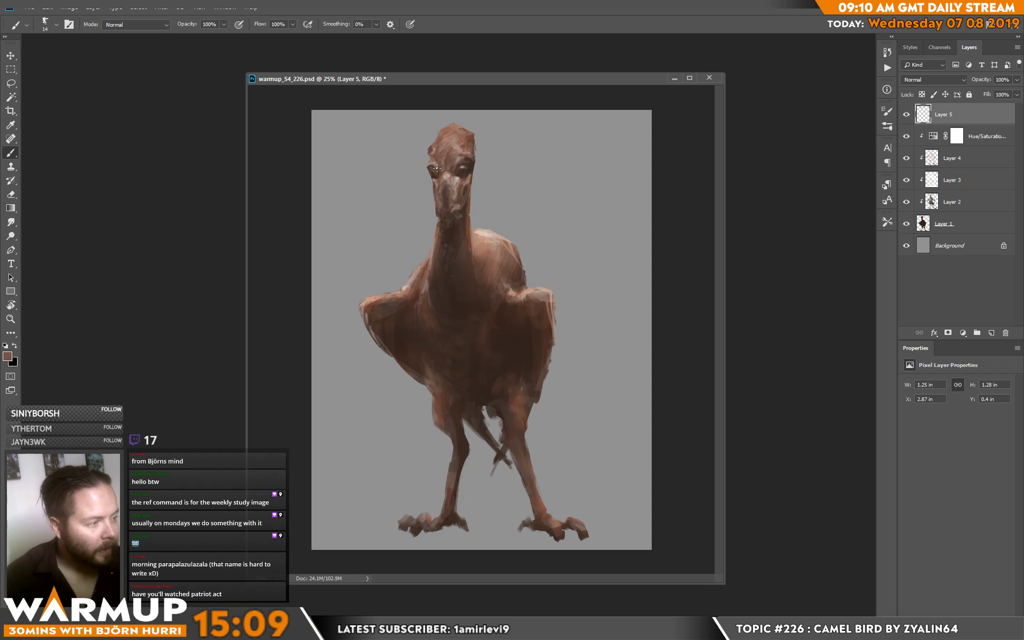
pyautogui.moveTo(439, 175)
pyautogui.mouseDown()
pyautogui.moveTo(471, 147)
pyautogui.moveTo(433, 178)
pyautogui.mouseUp()
pyautogui.keyDown('alt'); pyautogui.click(437, 171); pyautogui.keyUp('alt')
pyautogui.keyDown('alt'); pyautogui.click(424, 183); pyautogui.keyUp('alt')
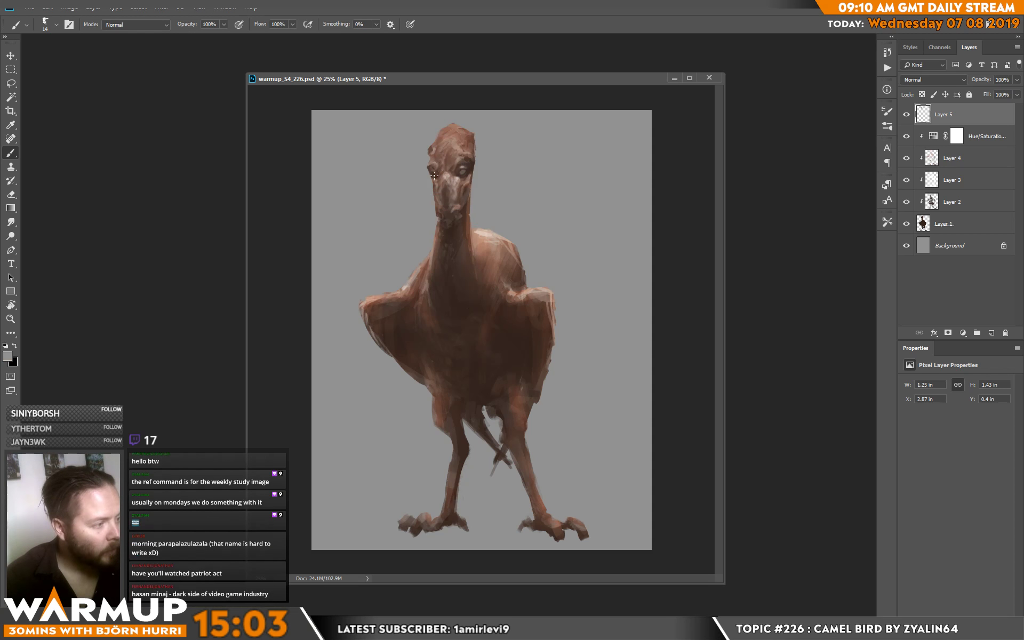
# Refine the right-hand eye and its lower lid with small strokes in sampled brown tones.
pyautogui.keyDown('alt'); pyautogui.click(464, 167); pyautogui.keyUp('alt')
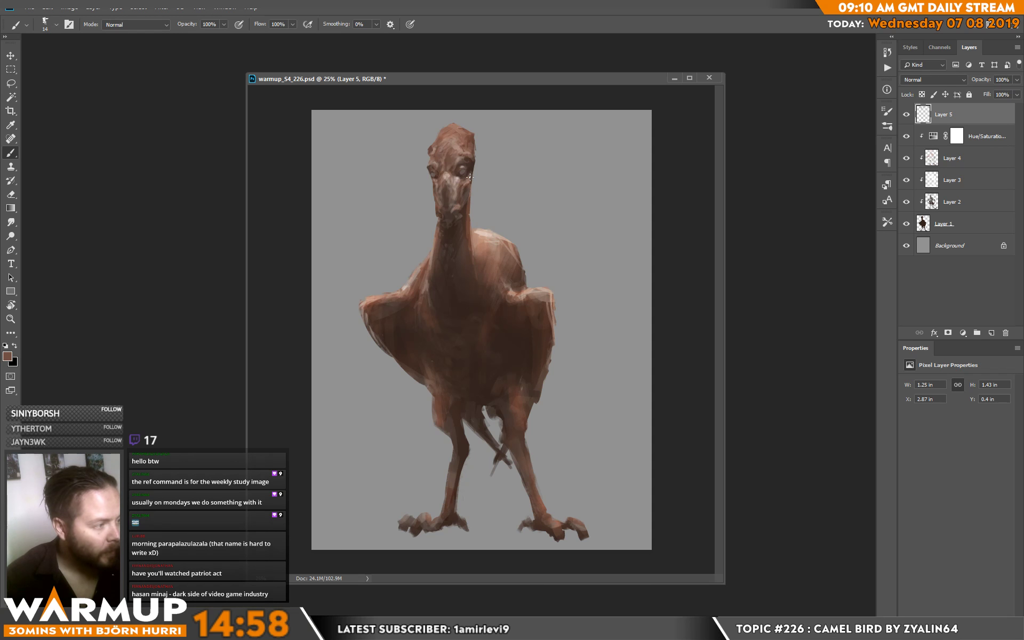
pyautogui.moveTo(471, 174); pyautogui.dragTo(467, 178)
pyautogui.keyDown('alt'); pyautogui.click(464, 181); pyautogui.keyUp('alt')
pyautogui.keyDown('alt'); pyautogui.click(459, 175); pyautogui.keyUp('alt')
pyautogui.keyDown('alt'); pyautogui.click(468, 172); pyautogui.keyUp('alt')
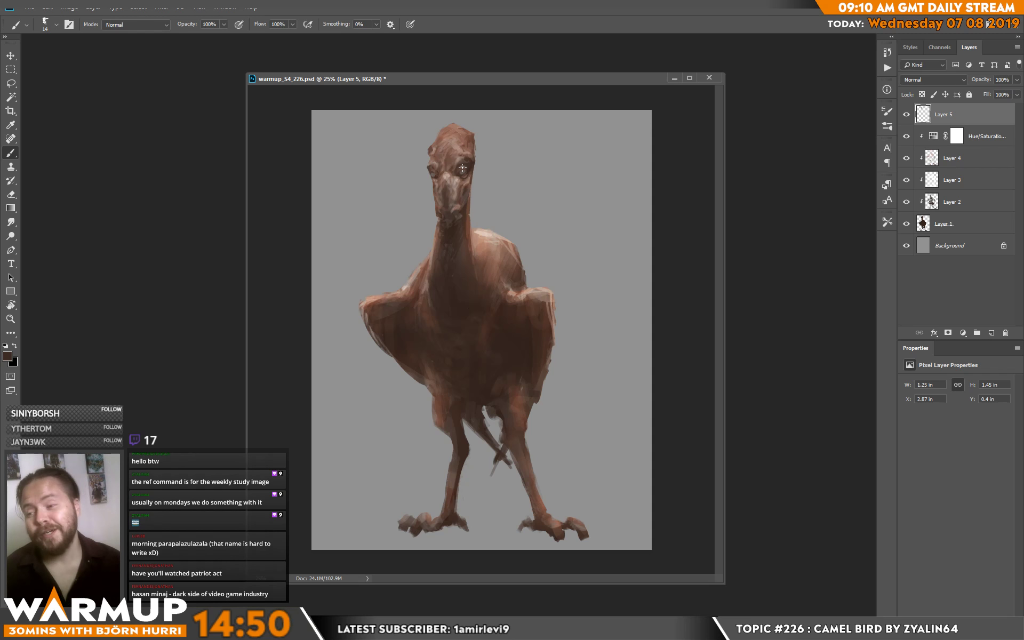
pyautogui.keyDown('alt'); pyautogui.click(462, 174); pyautogui.keyUp('alt')
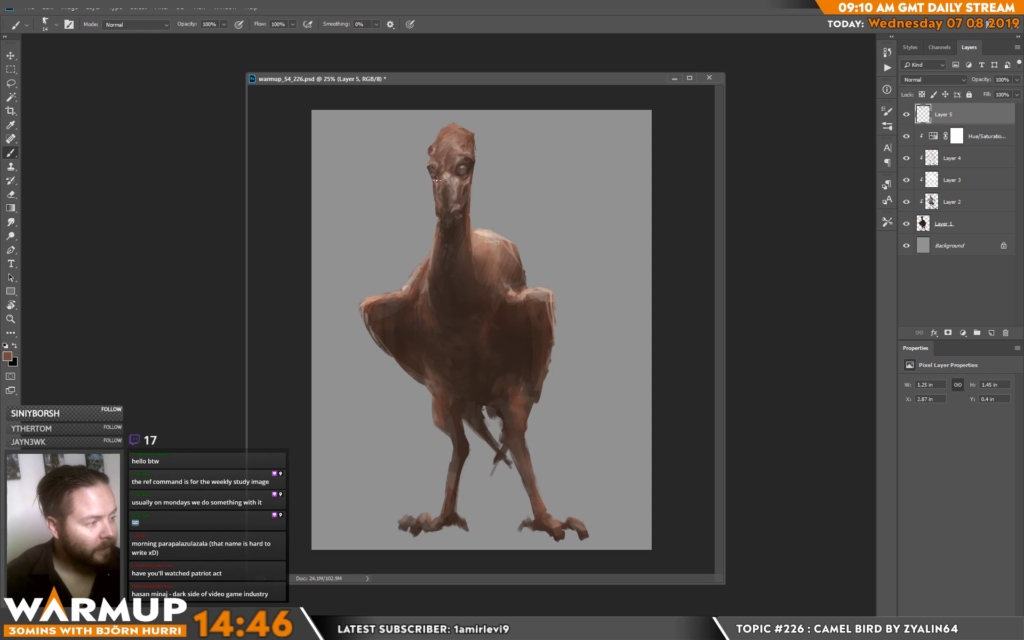
# Touch up the area under the left-hand eye, then set the brush to 21 px and paint strokes down the bridge of the muzzle.
pyautogui.moveTo(437, 180); pyautogui.dragTo(437, 184)
pyautogui.keyDown('alt'); pyautogui.click(437, 177); pyautogui.keyUp('alt')
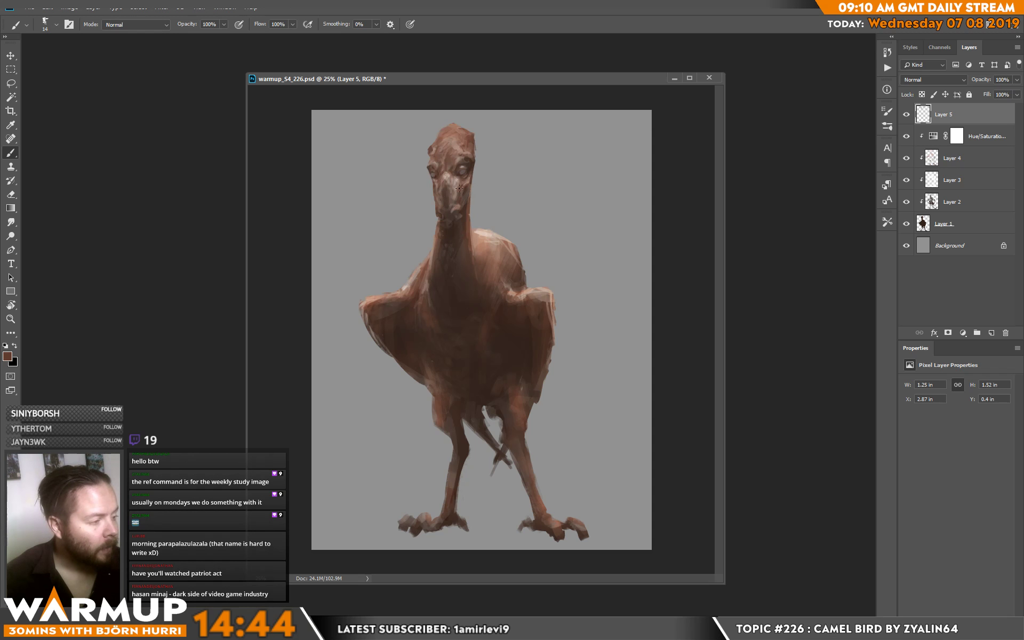
pyautogui.rightClick(460, 186)
pyautogui.moveTo(532, 212); pyautogui.dragTo(534, 211)
pyautogui.keyDown('alt'); pyautogui.click(445, 194); pyautogui.keyUp('alt')
pyautogui.keyDown('alt'); pyautogui.click(443, 182); pyautogui.keyUp('alt')
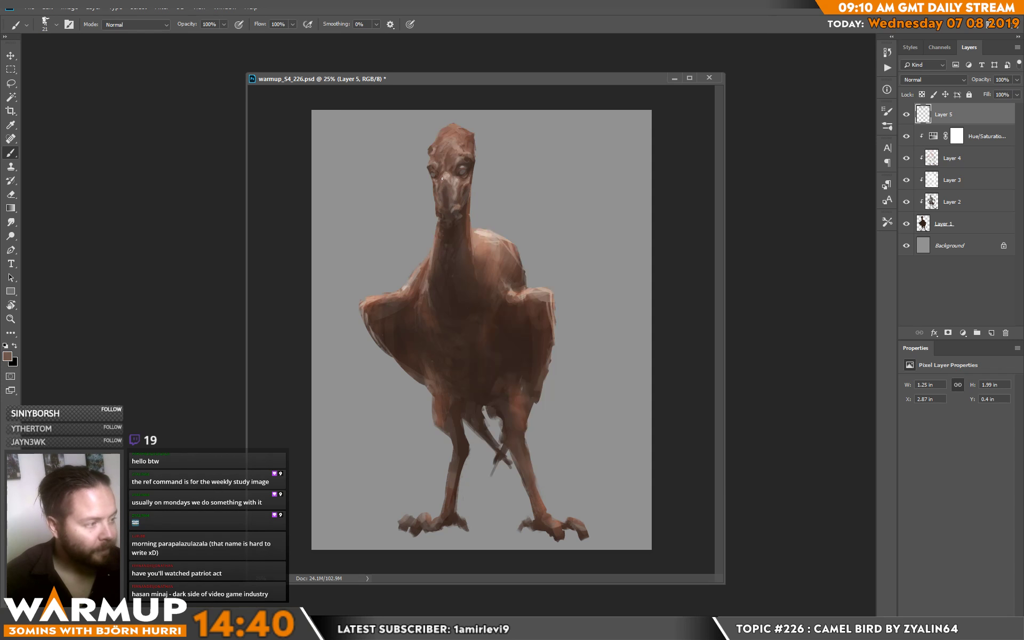
# Shape the lower muzzle and both jaw edges with short strokes in sampled browns.
pyautogui.moveTo(444, 202); pyautogui.dragTo(453, 218)
pyautogui.keyDown('alt'); pyautogui.click(470, 209); pyautogui.keyUp('alt')
pyautogui.keyDown('alt'); pyautogui.click(469, 224); pyautogui.keyUp('alt')
pyautogui.keyDown('alt'); pyautogui.click(462, 217); pyautogui.keyUp('alt')
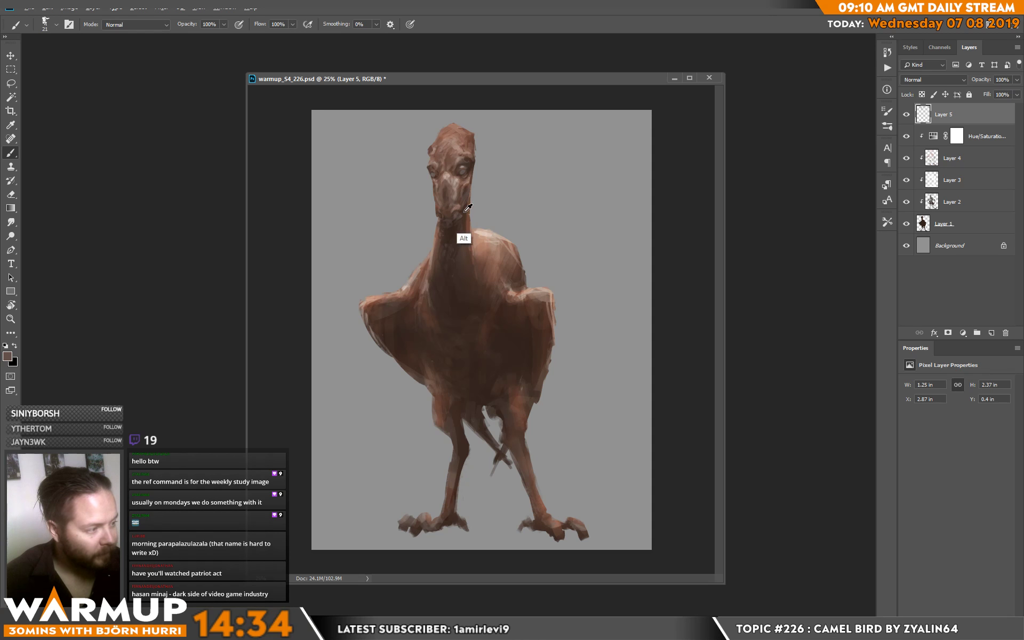
pyautogui.keyDown('alt'); pyautogui.click(464, 212); pyautogui.keyUp('alt')
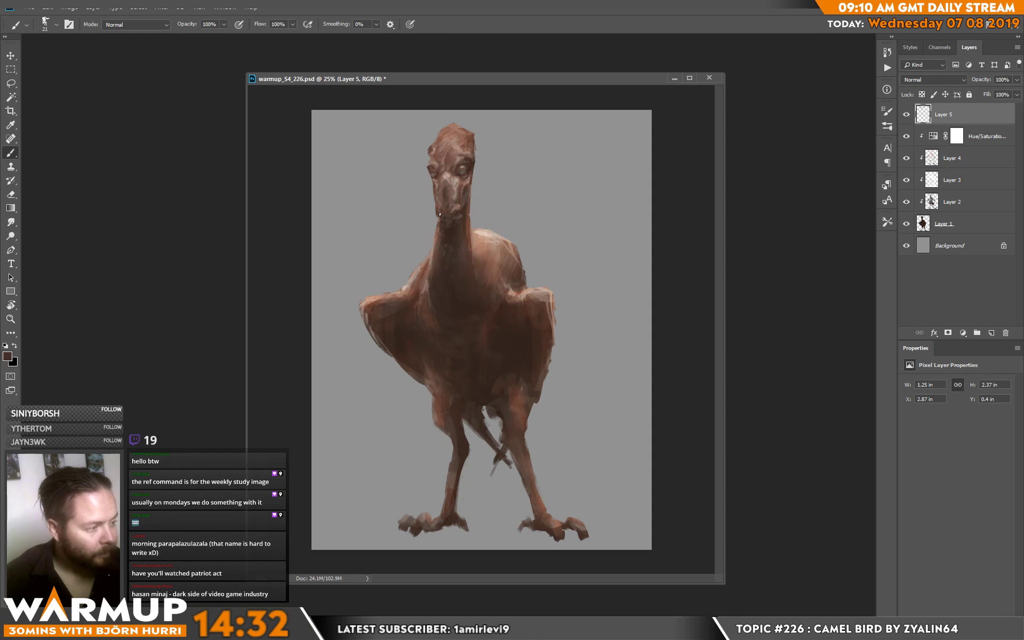
pyautogui.keyDown('alt'); pyautogui.click(439, 213); pyautogui.keyUp('alt')
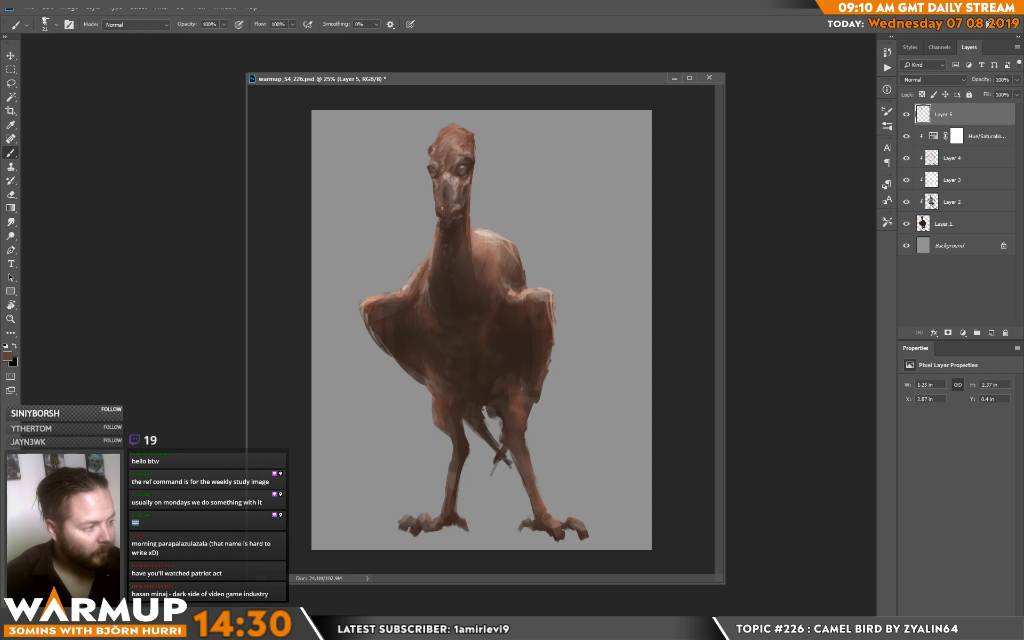
# Paint the chin and upper throat with warm and dark browns sampled from the neck.
pyautogui.keyDown('alt'); pyautogui.click(469, 220); pyautogui.keyUp('alt')
pyautogui.moveTo(457, 216); pyautogui.dragTo(448, 235)
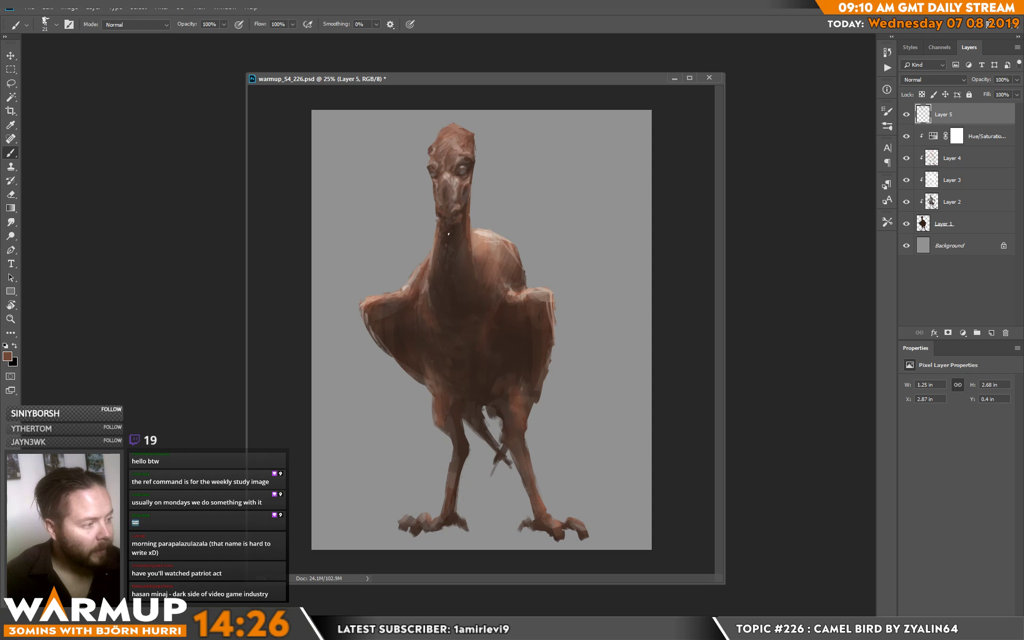
pyautogui.keyDown('alt'); pyautogui.click(445, 229); pyautogui.keyUp('alt')
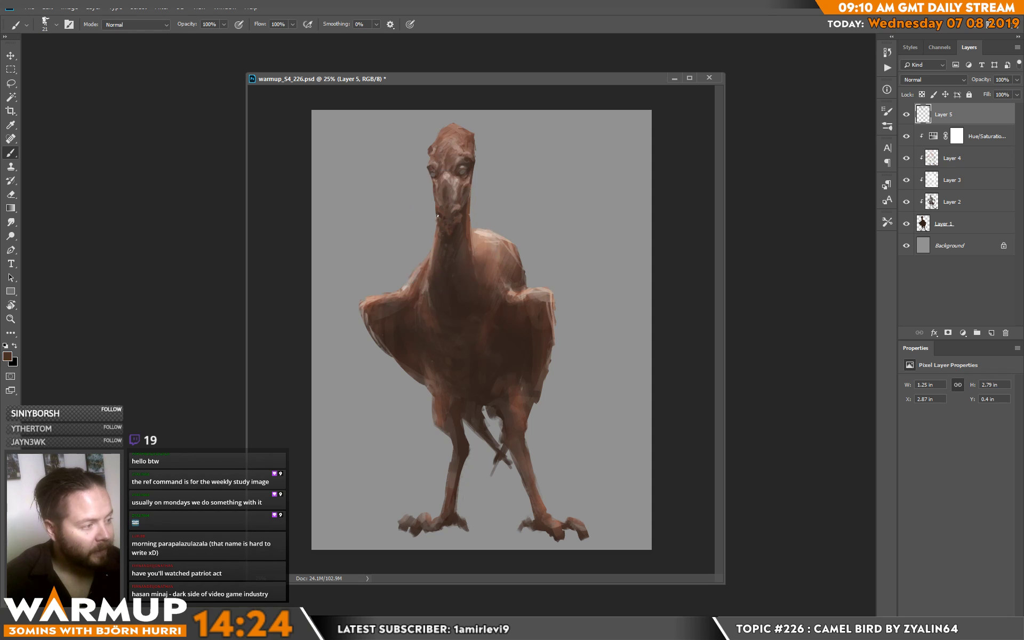
pyautogui.moveTo(439, 231); pyautogui.dragTo(439, 249)
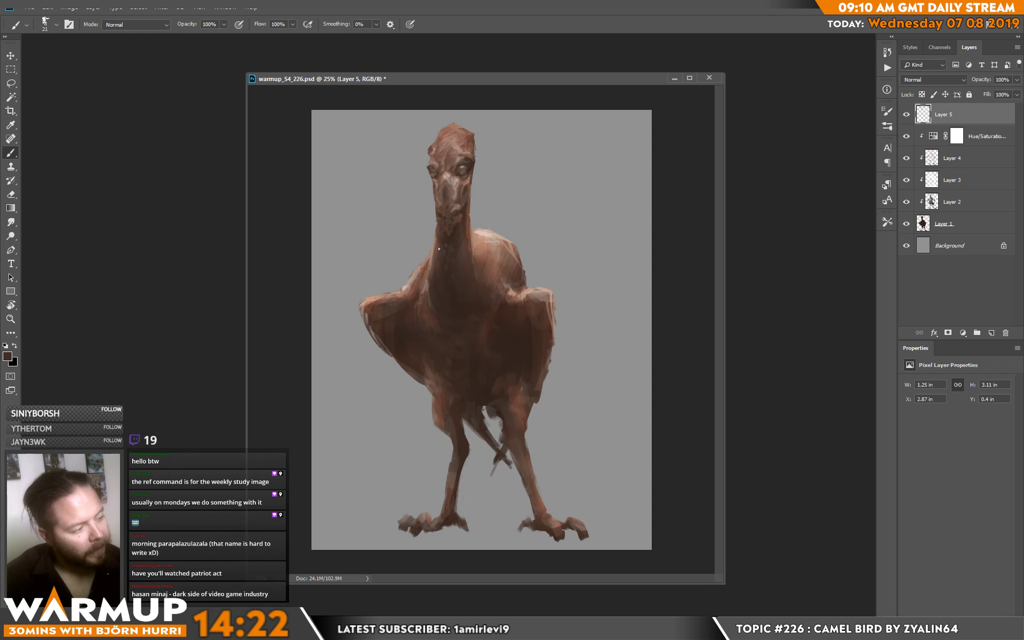
pyautogui.keyDown('alt'); pyautogui.click(470, 231); pyautogui.keyUp('alt')
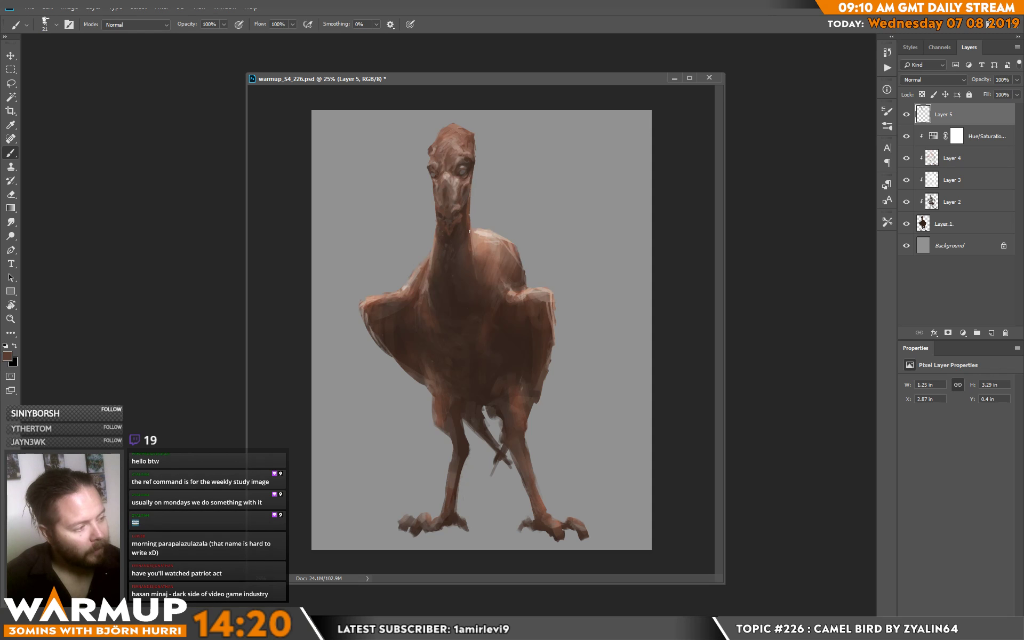
# Refine the right-hand cheek and side of the muzzle with sampled dark and mid browns.
pyautogui.keyDown('alt'); pyautogui.click(466, 206); pyautogui.keyUp('alt')
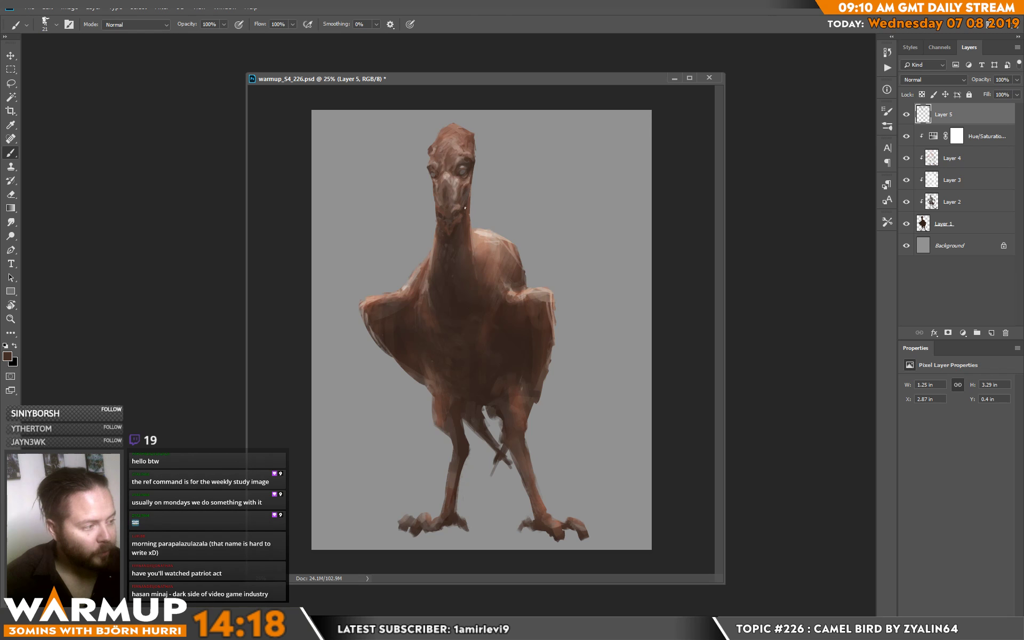
pyautogui.keyDown('alt'); pyautogui.click(463, 207); pyautogui.keyUp('alt')
pyautogui.moveTo(468, 197); pyautogui.dragTo(462, 207)
pyautogui.keyDown('alt'); pyautogui.click(461, 209); pyautogui.keyUp('alt')
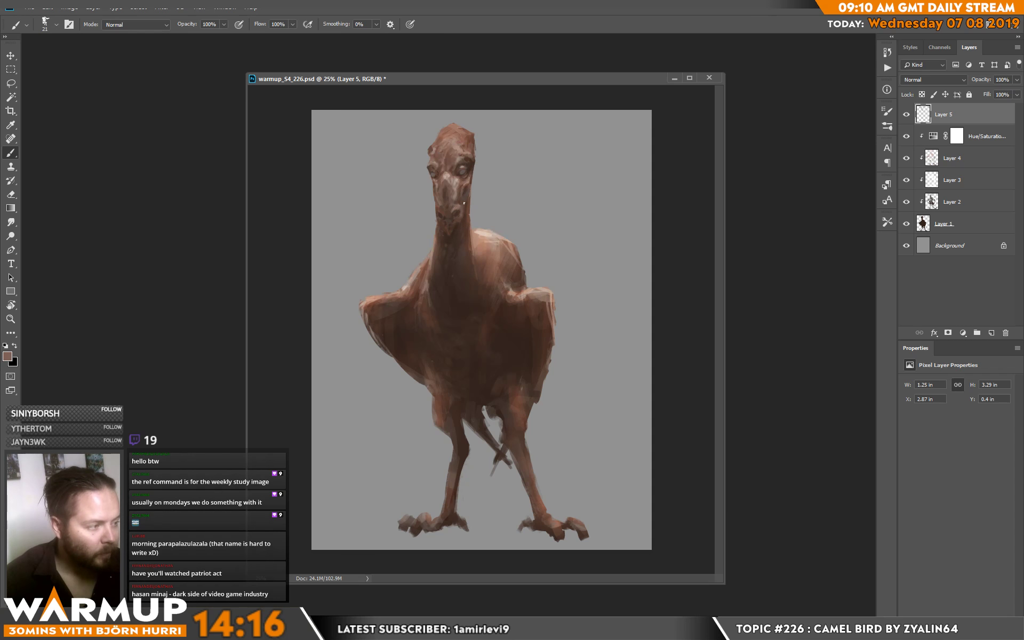
pyautogui.keyDown('alt'); pyautogui.click(462, 202); pyautogui.keyUp('alt')
pyautogui.keyDown('alt'); pyautogui.click(468, 183); pyautogui.keyUp('alt')
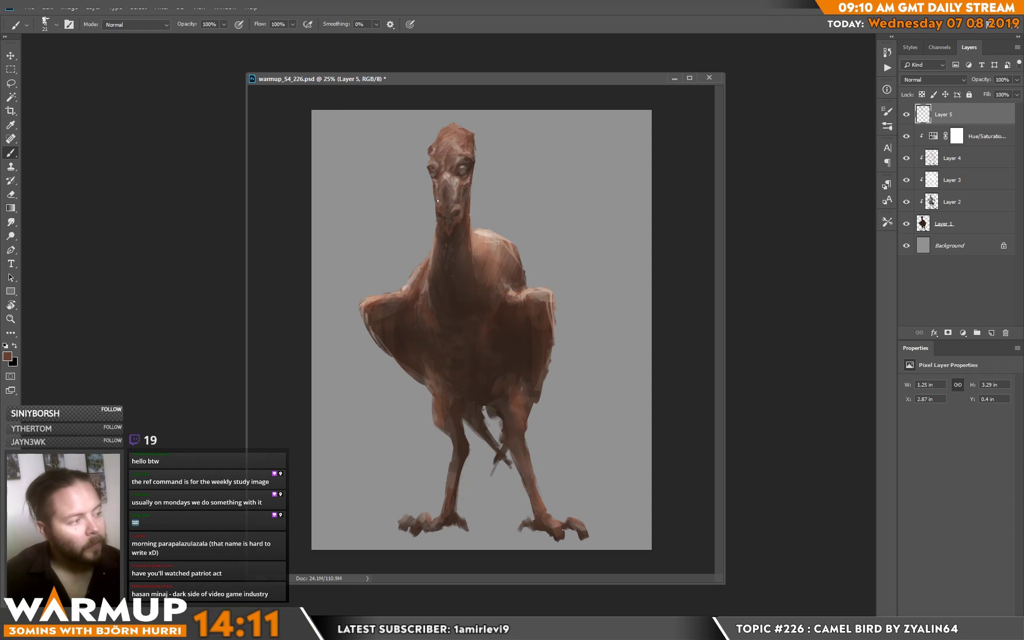
# Clean the face contour below the left-hand eye with the sampled background grey and blend brown tones into the muzzle beside it.
pyautogui.keyDown('alt'); pyautogui.click(430, 182); pyautogui.keyUp('alt')
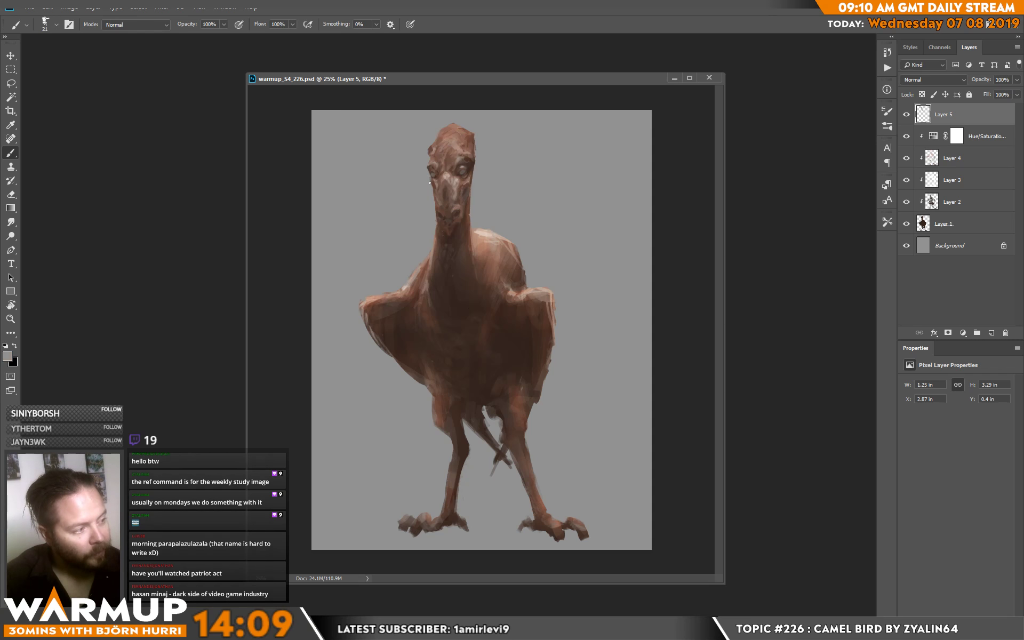
pyautogui.keyDown('alt'); pyautogui.click(435, 181); pyautogui.keyUp('alt')
pyautogui.keyDown('alt'); pyautogui.click(441, 183); pyautogui.keyUp('alt')
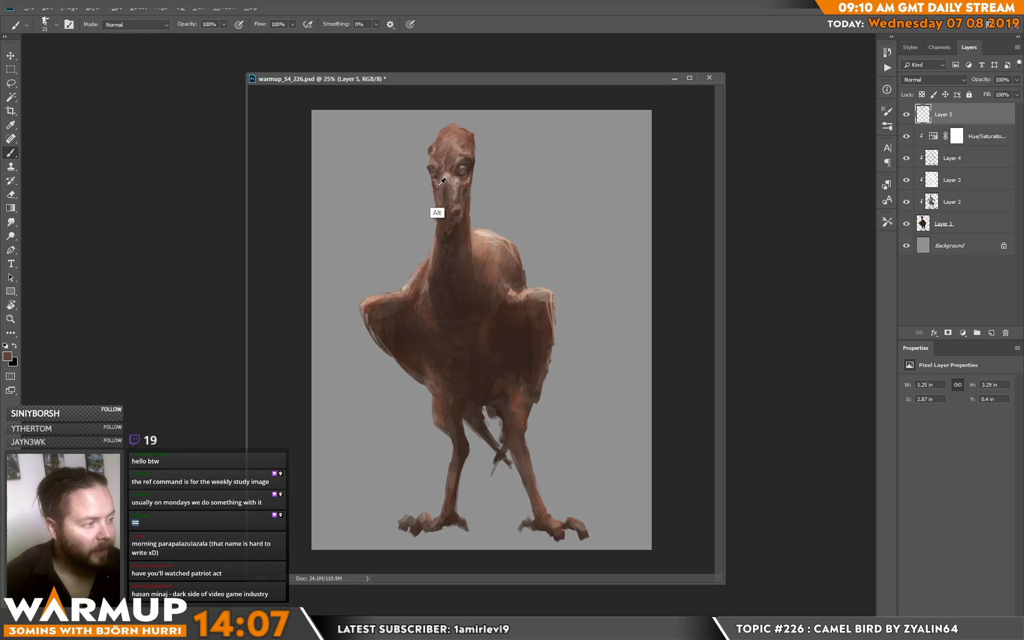
pyautogui.keyDown('alt'); pyautogui.click(441, 184); pyautogui.keyUp('alt')
pyautogui.keyDown('alt'); pyautogui.click(446, 205); pyautogui.keyUp('alt')
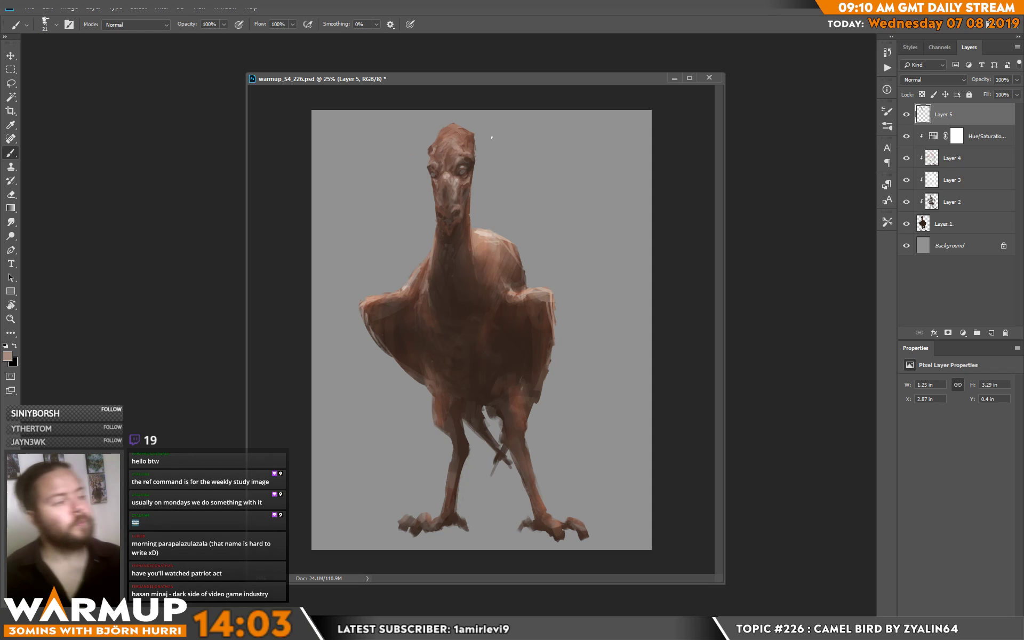
# Add small strokes in sampled head tones across the brow, the forehead and the top edge of the crown.
pyautogui.keyDown('alt'); pyautogui.click(454, 155); pyautogui.keyUp('alt')
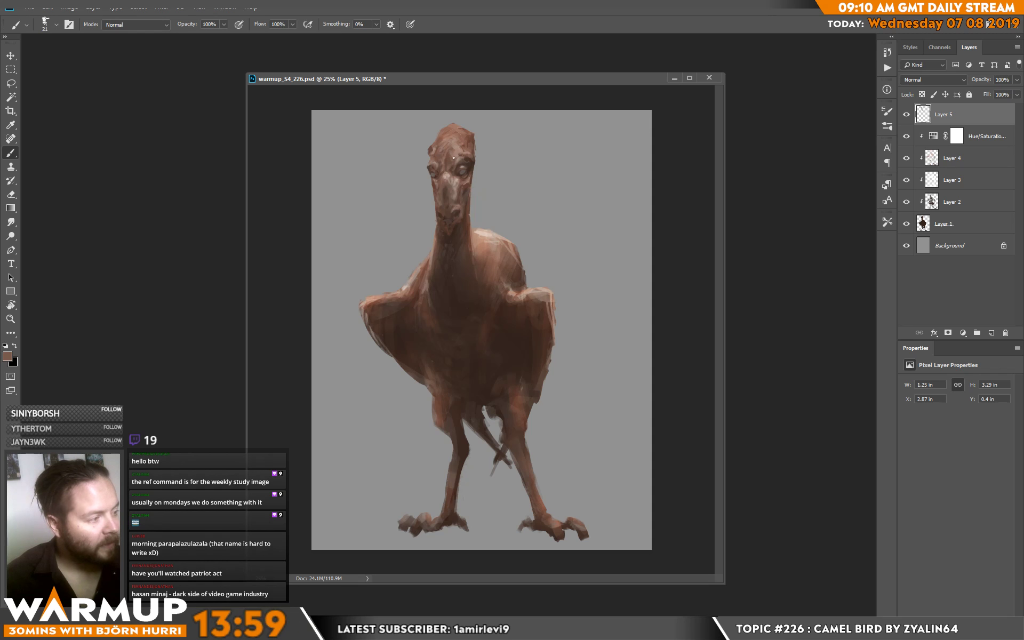
pyautogui.keyDown('alt'); pyautogui.click(467, 156); pyautogui.keyUp('alt')
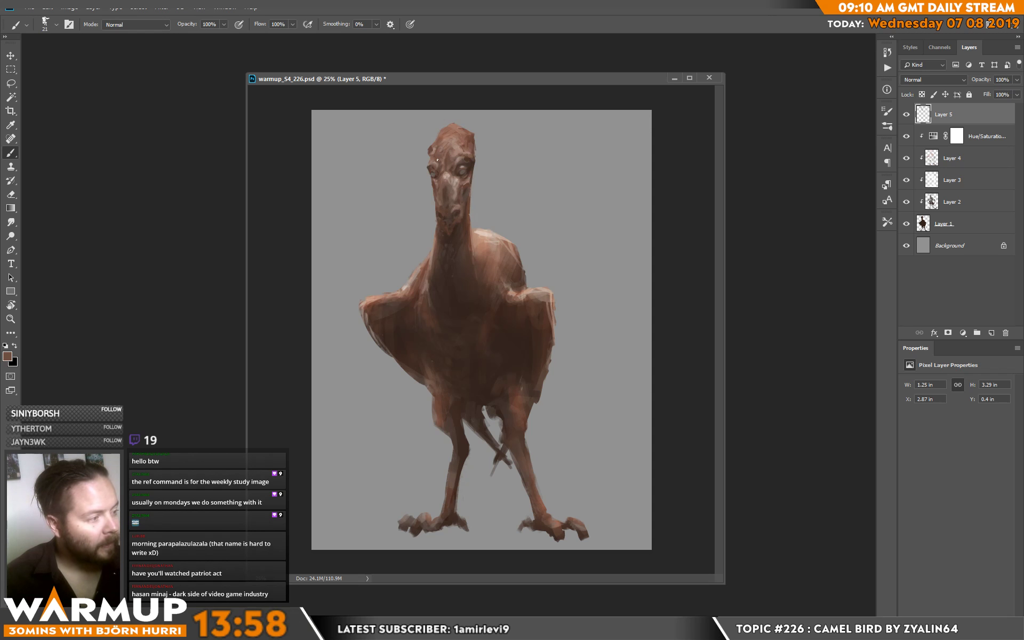
pyautogui.keyDown('alt'); pyautogui.click(437, 161); pyautogui.keyUp('alt')
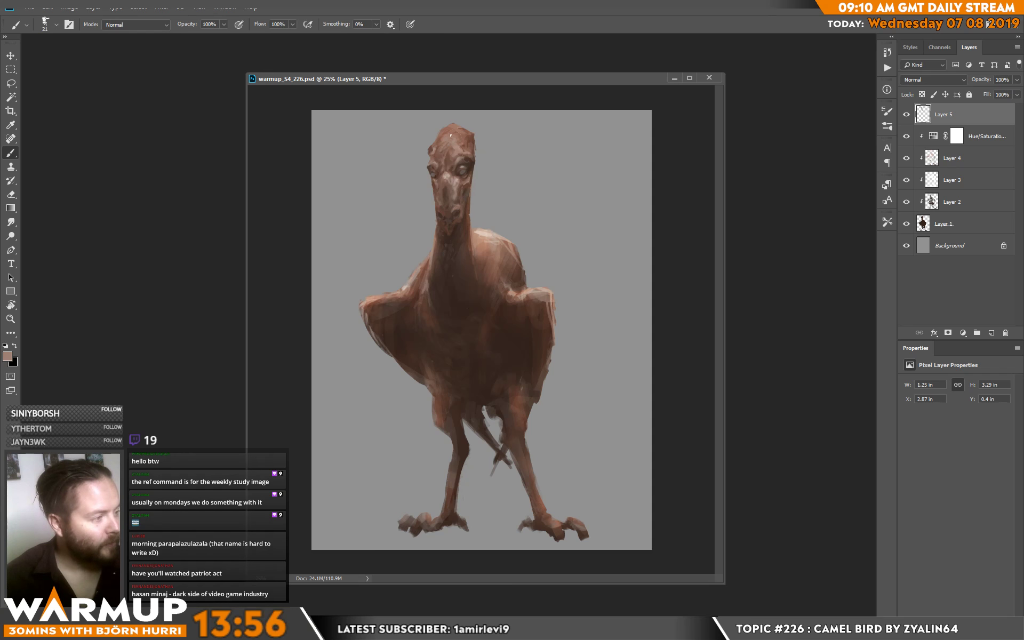
pyautogui.keyDown('alt'); pyautogui.click(455, 131); pyautogui.keyUp('alt')
pyautogui.moveTo(454, 126); pyautogui.dragTo(465, 128)
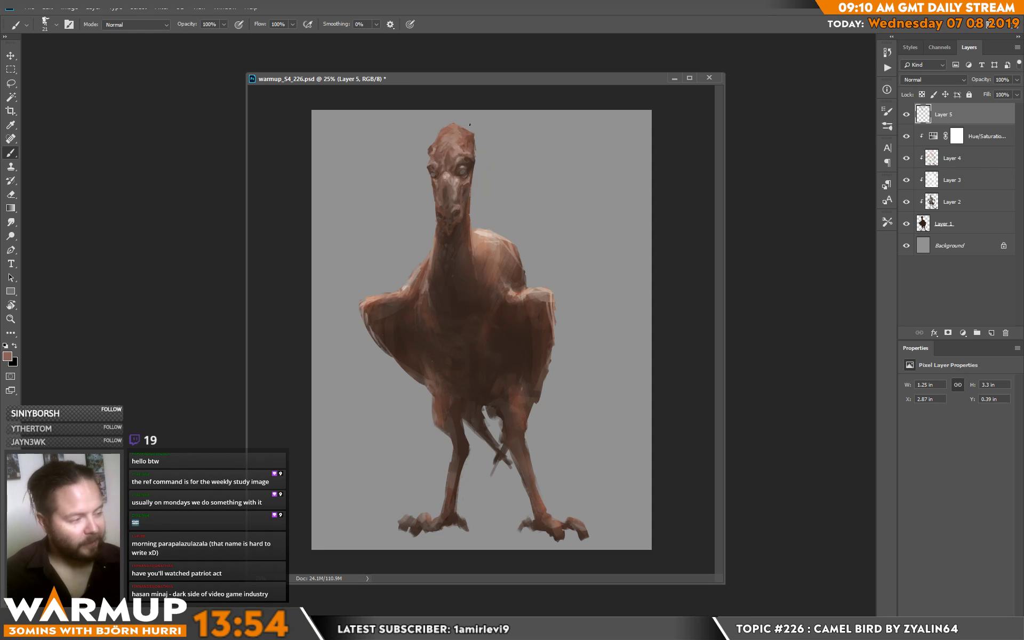
# Define the nostrils, mouth and chin at the tip of the muzzle with small light and dark strokes.
pyautogui.keyDown('alt'); pyautogui.click(454, 207); pyautogui.keyUp('alt')
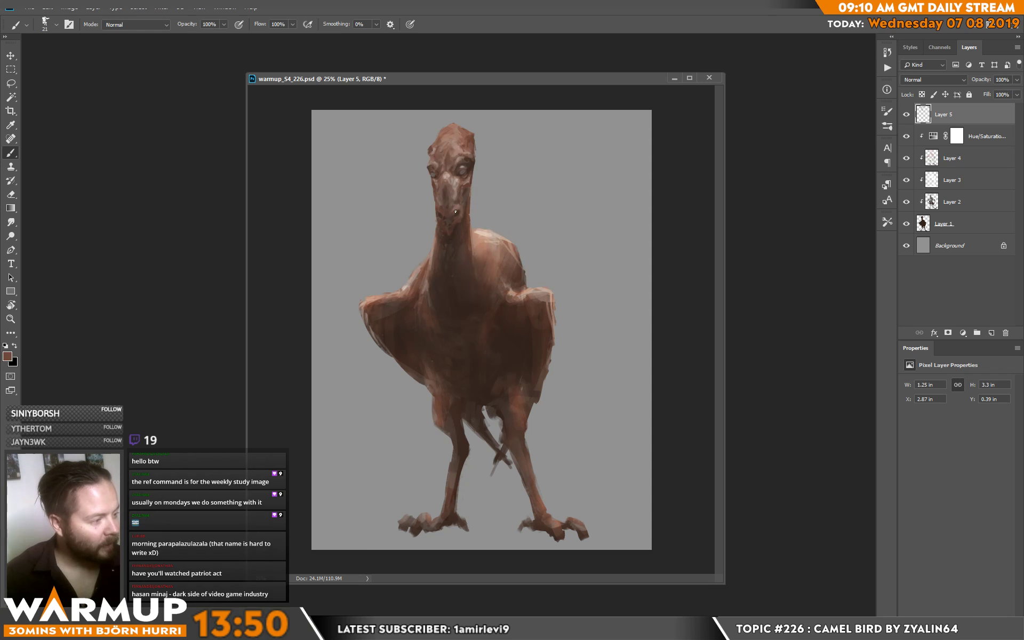
pyautogui.keyDown('alt'); pyautogui.click(455, 214); pyautogui.keyUp('alt')
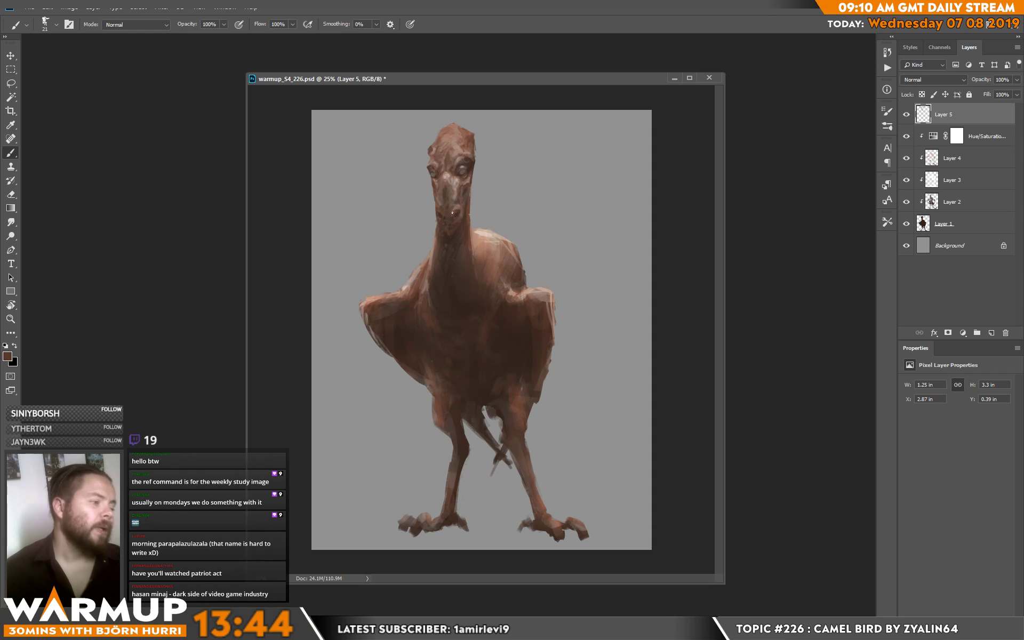
pyautogui.keyDown('alt'); pyautogui.click(450, 216); pyautogui.keyUp('alt')
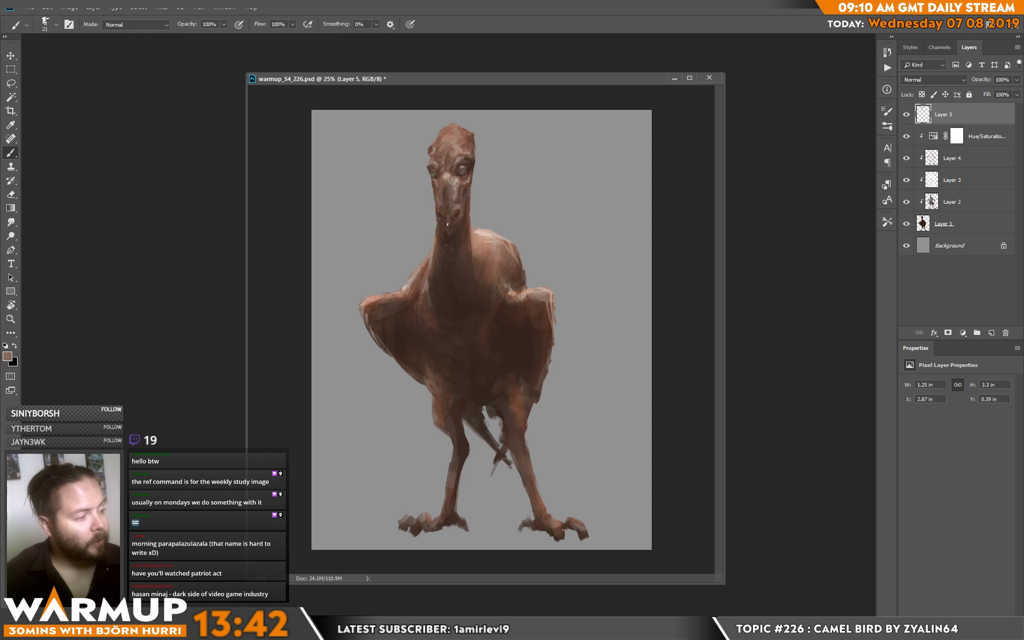
pyautogui.keyDown('alt'); pyautogui.click(455, 225); pyautogui.keyUp('alt')
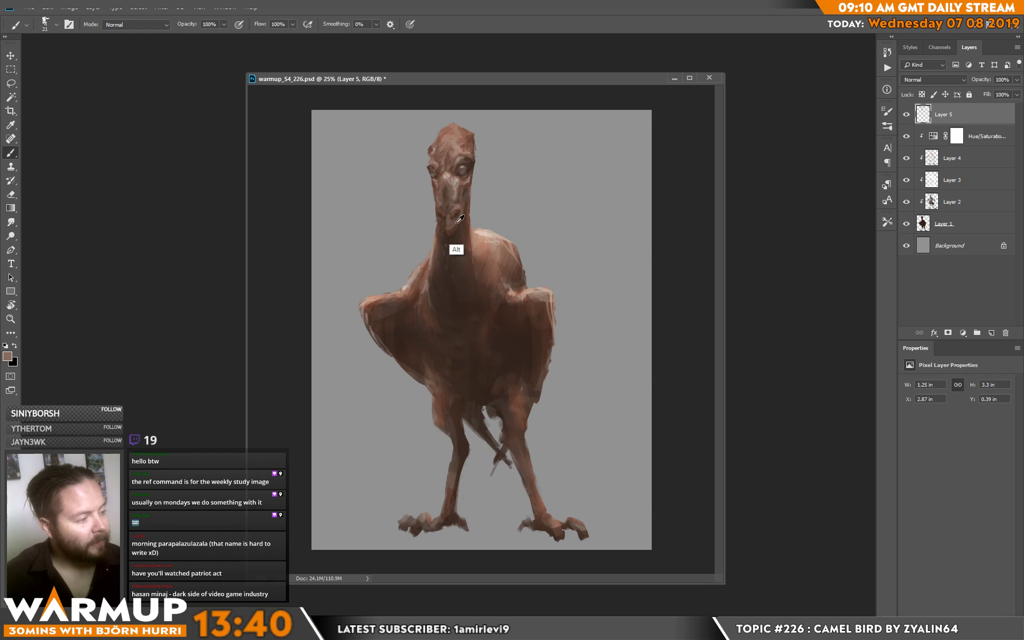
pyautogui.keyDown('alt'); pyautogui.click(448, 225); pyautogui.keyUp('alt')
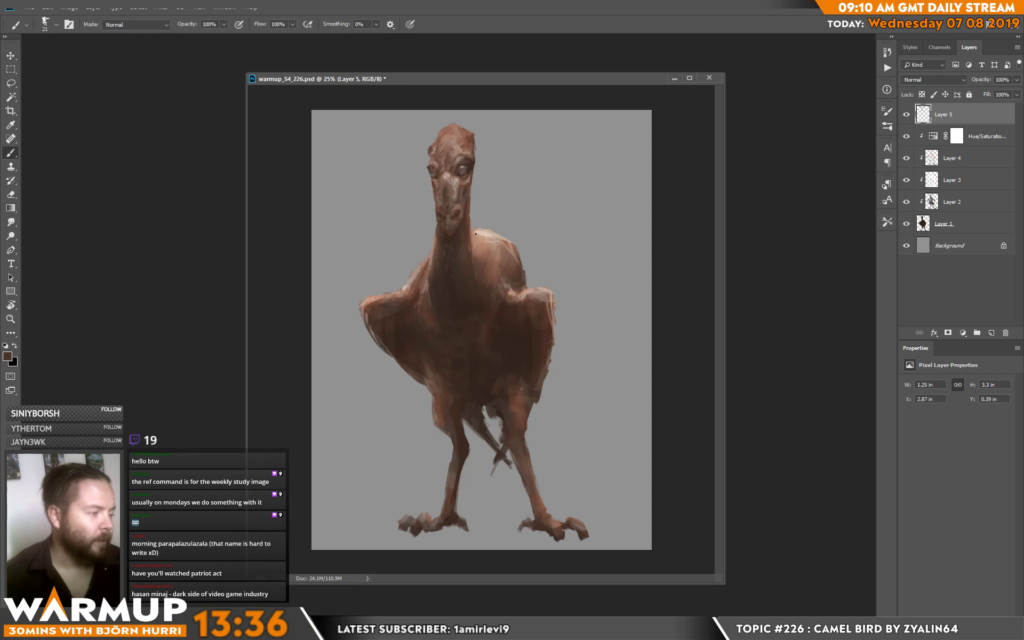
# Paint sampled reddish browns down the right-hand side of the neck and across its base towards the chest.
pyautogui.keyDown('alt'); pyautogui.click(469, 221); pyautogui.keyUp('alt')
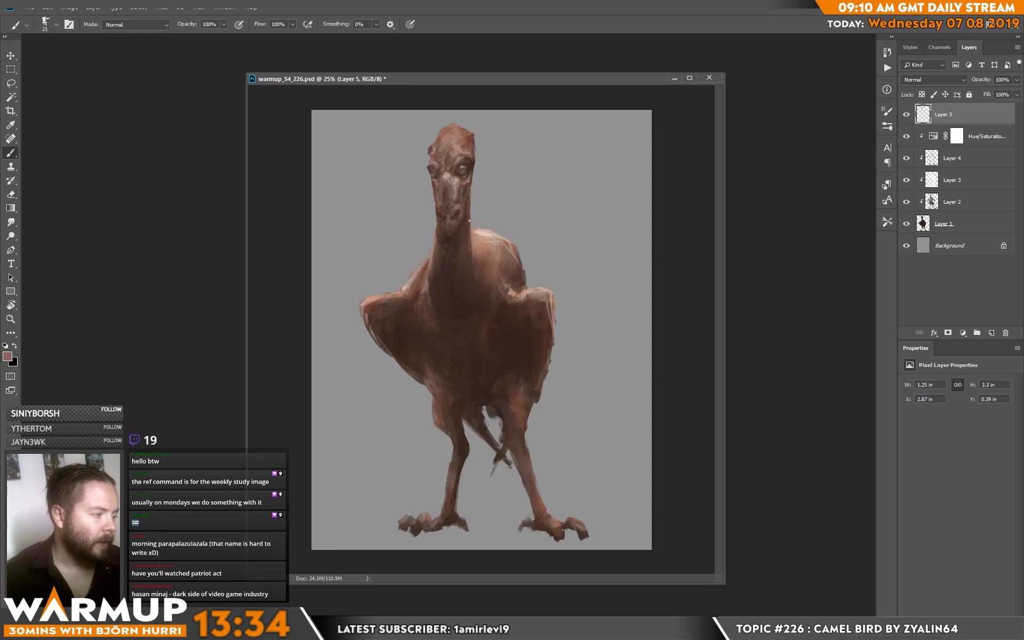
pyautogui.keyDown('alt'); pyautogui.click(468, 244); pyautogui.keyUp('alt')
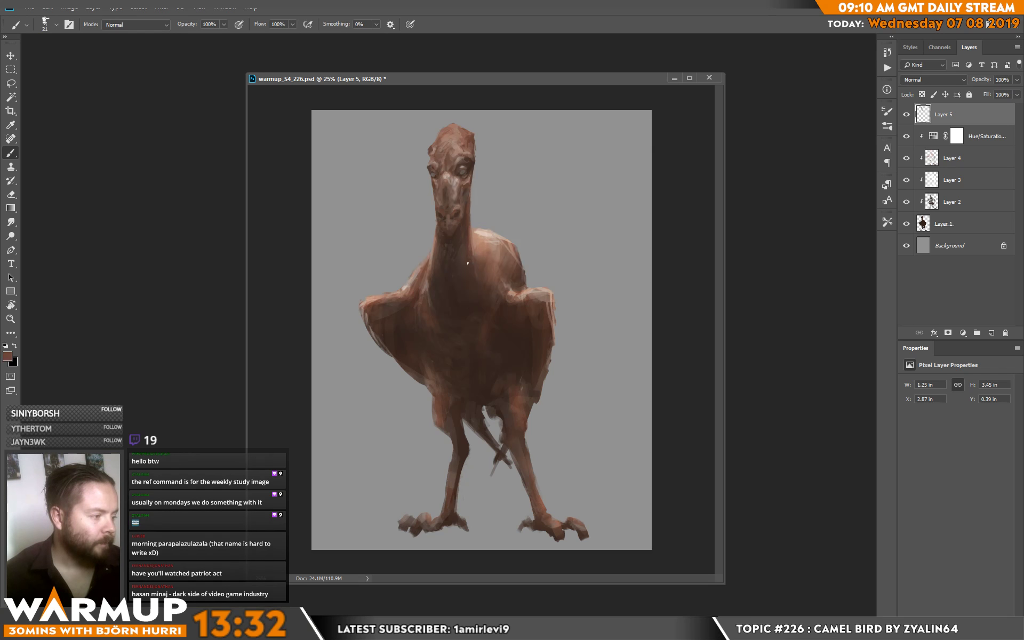
pyautogui.moveTo(468, 263)
pyautogui.mouseDown()
pyautogui.moveTo(480, 289)
pyautogui.moveTo(460, 241)
pyautogui.moveTo(433, 261)
pyautogui.moveTo(432, 308)
pyautogui.mouseUp()
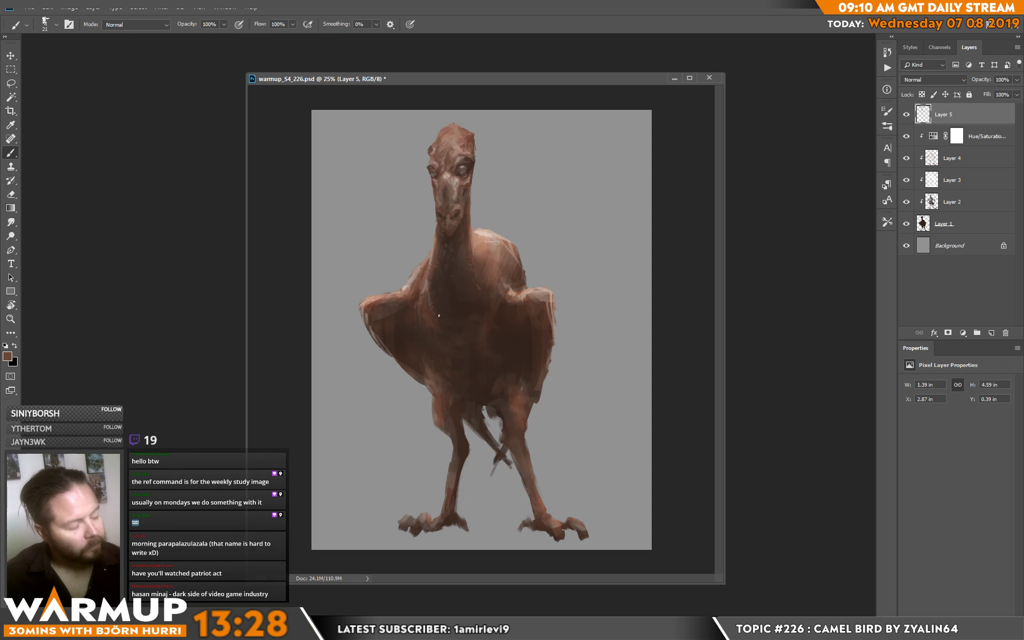
# Build up the left-hand side of the chest beside the wing with dark brown strokes.
pyautogui.keyDown('alt'); pyautogui.click(435, 309); pyautogui.keyUp('alt')
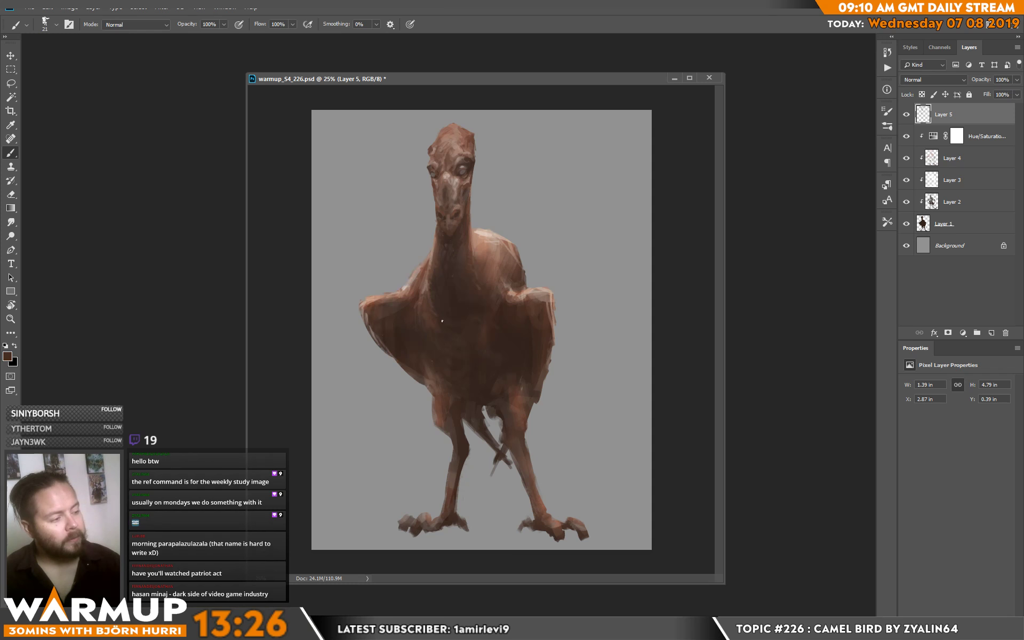
pyautogui.moveTo(434, 326); pyautogui.dragTo(440, 332)
pyautogui.moveTo(430, 320)
pyautogui.mouseDown()
pyautogui.moveTo(434, 333)
pyautogui.moveTo(423, 327)
pyautogui.moveTo(416, 339)
pyautogui.mouseUp()
pyautogui.keyDown('alt'); pyautogui.click(425, 309); pyautogui.keyUp('alt')
pyautogui.keyDown('alt'); pyautogui.click(421, 320); pyautogui.keyUp('alt')
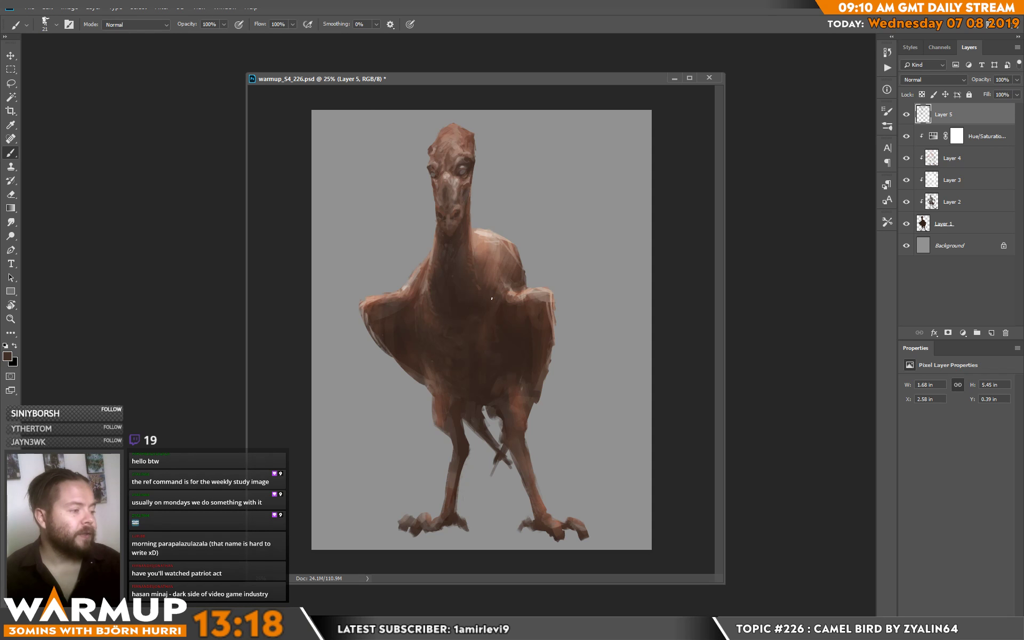
# Work sampled browns from the right-hand side of the chest up over the shoulder and into the back hump.
pyautogui.keyDown('alt'); pyautogui.click(501, 319); pyautogui.keyUp('alt')
pyautogui.moveTo(498, 299); pyautogui.dragTo(493, 278)
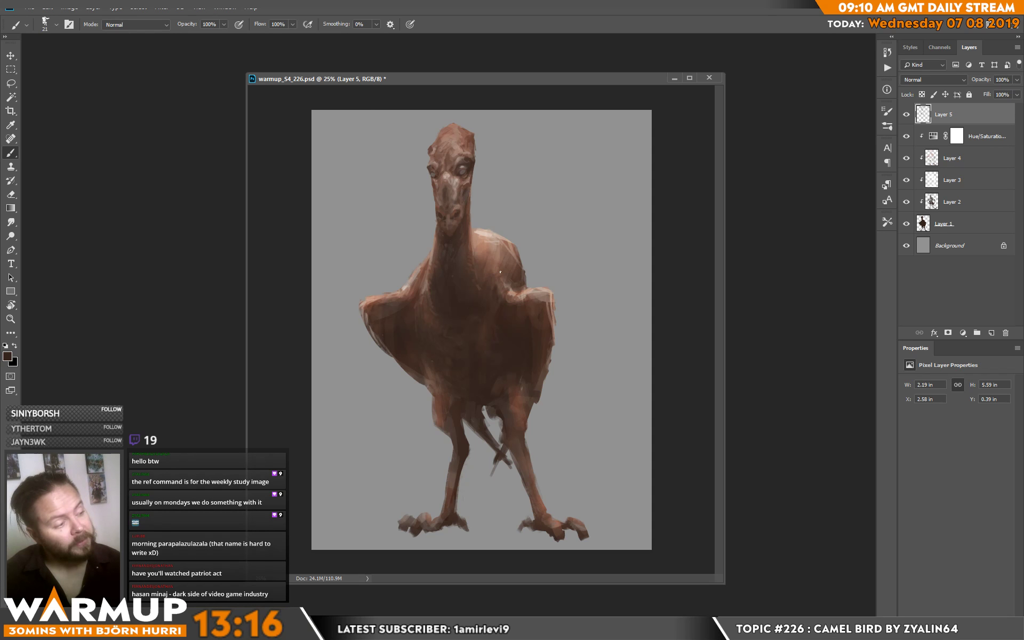
pyautogui.keyDown('alt'); pyautogui.click(496, 274); pyautogui.keyUp('alt')
pyautogui.moveTo(506, 287)
pyautogui.mouseDown()
pyautogui.moveTo(526, 279)
pyautogui.moveTo(514, 255)
pyautogui.mouseUp()
pyautogui.keyDown('alt'); pyautogui.click(518, 280); pyautogui.keyUp('alt')
pyautogui.keyDown('alt'); pyautogui.click(513, 282); pyautogui.keyUp('alt')
pyautogui.keyDown('alt'); pyautogui.click(513, 258); pyautogui.keyUp('alt')
pyautogui.keyDown('alt'); pyautogui.click(507, 246); pyautogui.keyUp('alt')
# Paint pale beige and sampled warm brown strokes over the top and upper side of the back hump.
pyautogui.keyDown('alt'); pyautogui.click(479, 231); pyautogui.keyUp('alt')
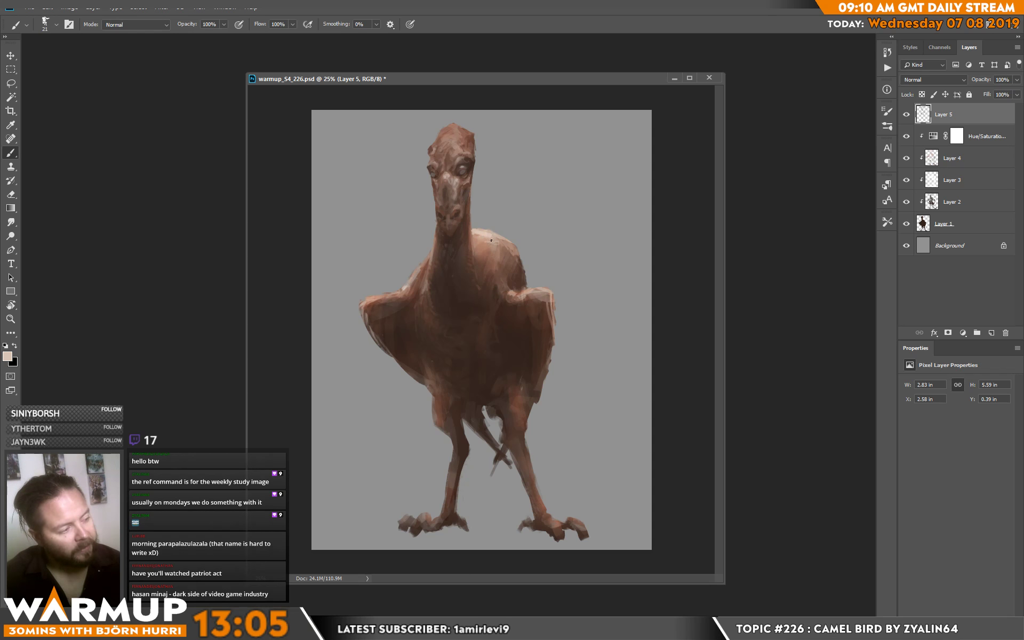
pyautogui.keyDown('alt'); pyautogui.click(487, 271); pyautogui.keyUp('alt')
pyautogui.keyDown('alt'); pyautogui.click(493, 249); pyautogui.keyUp('alt')
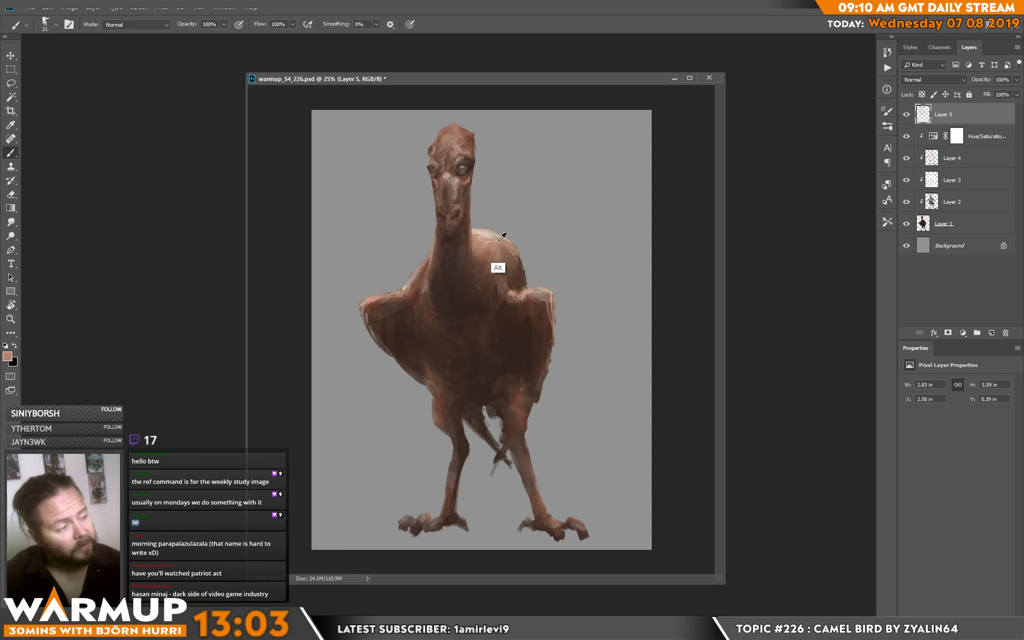
pyautogui.keyDown('alt'); pyautogui.click(489, 250); pyautogui.keyUp('alt')
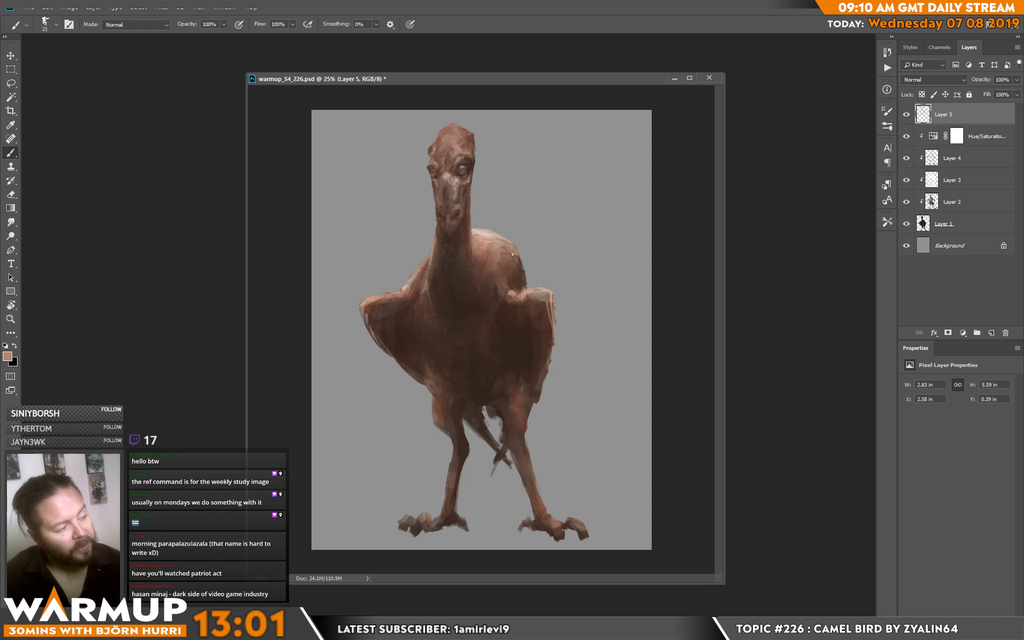
# Highlight the left-hand slope from neck to shoulder with pale sampled tones and deepen its inner side with dark brown.
pyautogui.keyDown('alt'); pyautogui.click(423, 261); pyautogui.keyUp('alt')
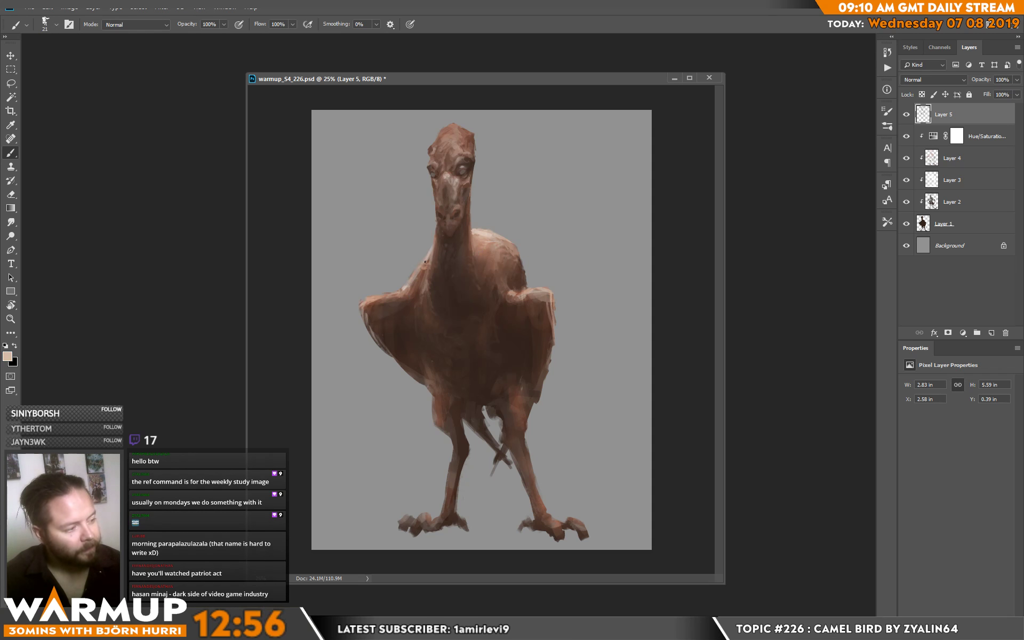
pyautogui.keyDown('alt'); pyautogui.click(426, 263); pyautogui.keyUp('alt')
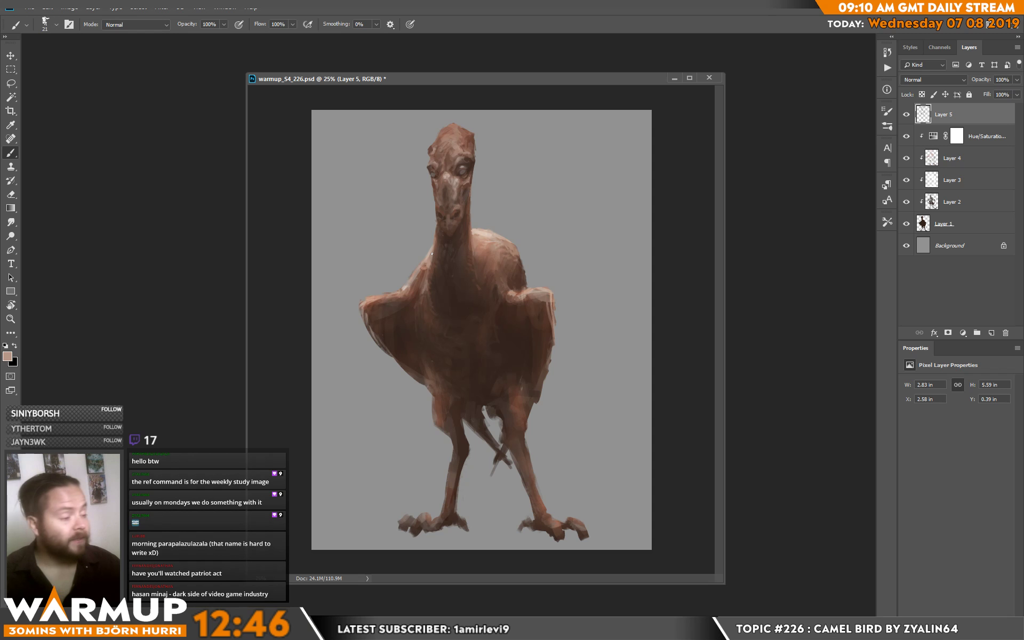
pyautogui.moveTo(432, 254); pyautogui.dragTo(415, 273)
pyautogui.keyDown('alt'); pyautogui.click(415, 311); pyautogui.keyUp('alt')
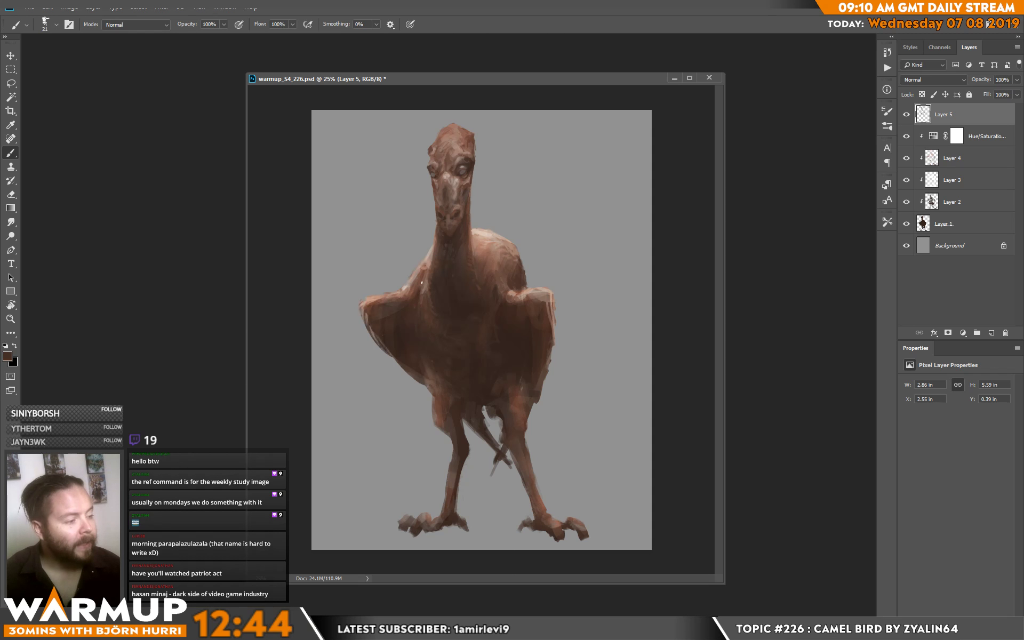
pyautogui.keyDown('alt'); pyautogui.click(427, 268); pyautogui.keyUp('alt')
pyautogui.keyDown('alt'); pyautogui.click(422, 290); pyautogui.keyUp('alt')
# Paint hanging feather strokes along the lower edge of the left-hand wing in sampled dark browns.
pyautogui.moveTo(425, 283)
pyautogui.mouseDown()
pyautogui.moveTo(418, 312)
pyautogui.moveTo(430, 371)
pyautogui.moveTo(424, 380)
pyautogui.moveTo(388, 359)
pyautogui.moveTo(427, 389)
pyautogui.mouseUp()
pyautogui.keyDown('alt'); pyautogui.click(409, 346); pyautogui.keyUp('alt')
pyautogui.keyDown('alt'); pyautogui.click(420, 369); pyautogui.keyUp('alt')
pyautogui.keyDown('alt'); pyautogui.click(422, 379); pyautogui.keyUp('alt')
pyautogui.keyDown('alt'); pyautogui.click(388, 353); pyautogui.keyUp('alt')
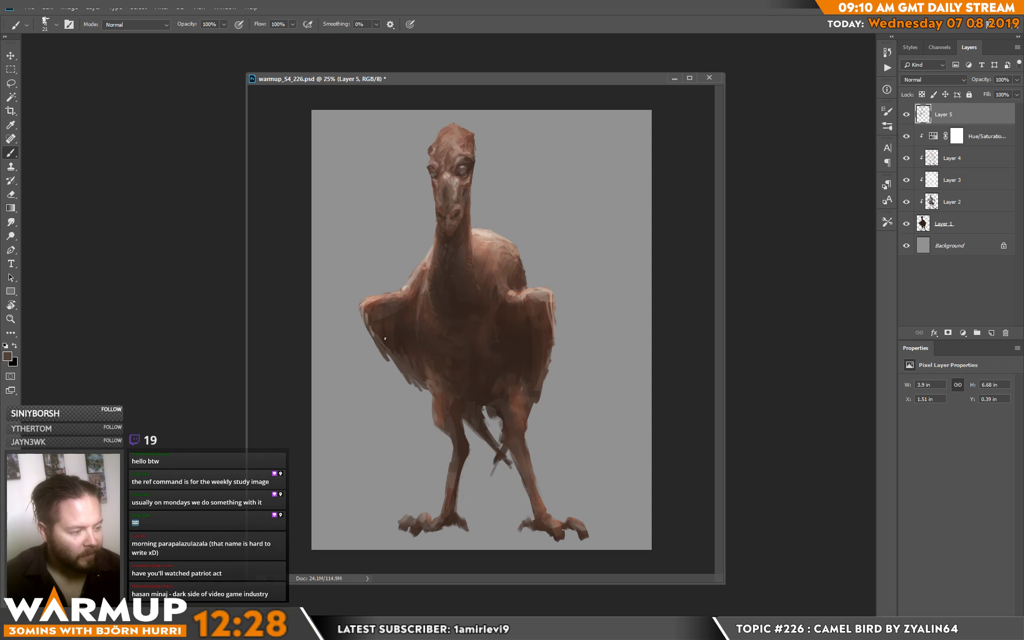
pyautogui.keyDown('alt'); pyautogui.click(397, 353); pyautogui.keyUp('alt')
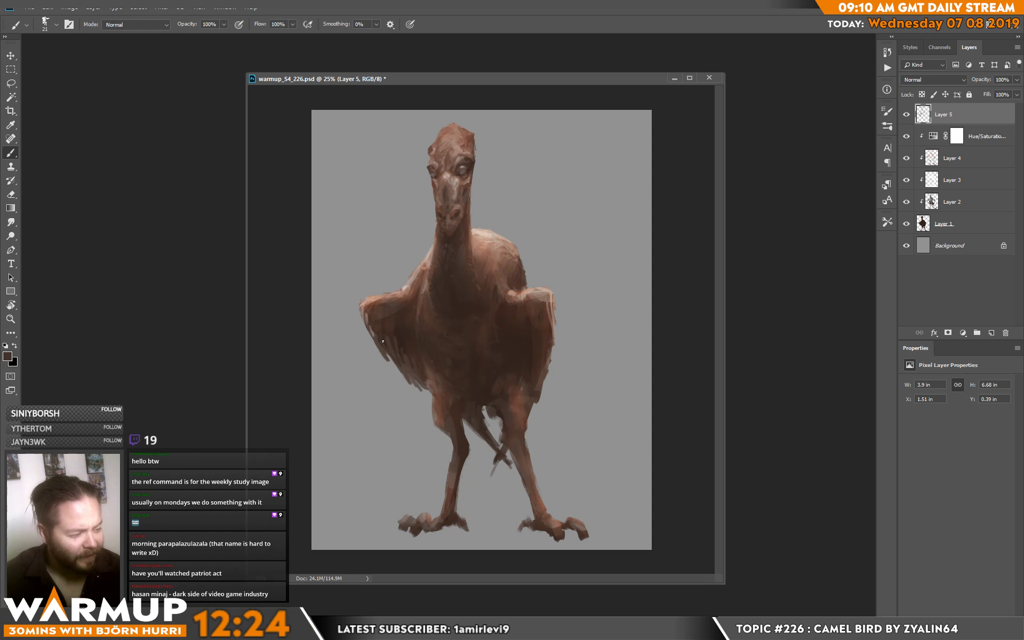
pyautogui.moveTo(374, 317); pyautogui.dragTo(371, 326)
pyautogui.keyDown('alt'); pyautogui.click(378, 348); pyautogui.keyUp('alt')
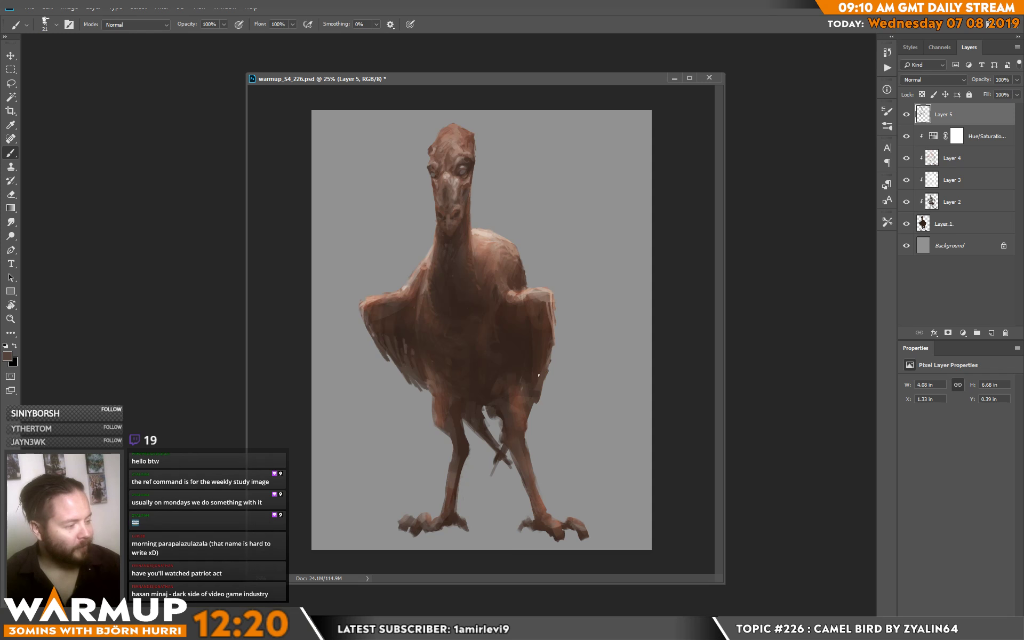
# Extend the lower edge of the right-hand wing with ragged dark brown feather strokes down beside the thigh.
pyautogui.press('alt')
pyautogui.keyDown('alt'); pyautogui.click(535, 396); pyautogui.keyUp('alt')
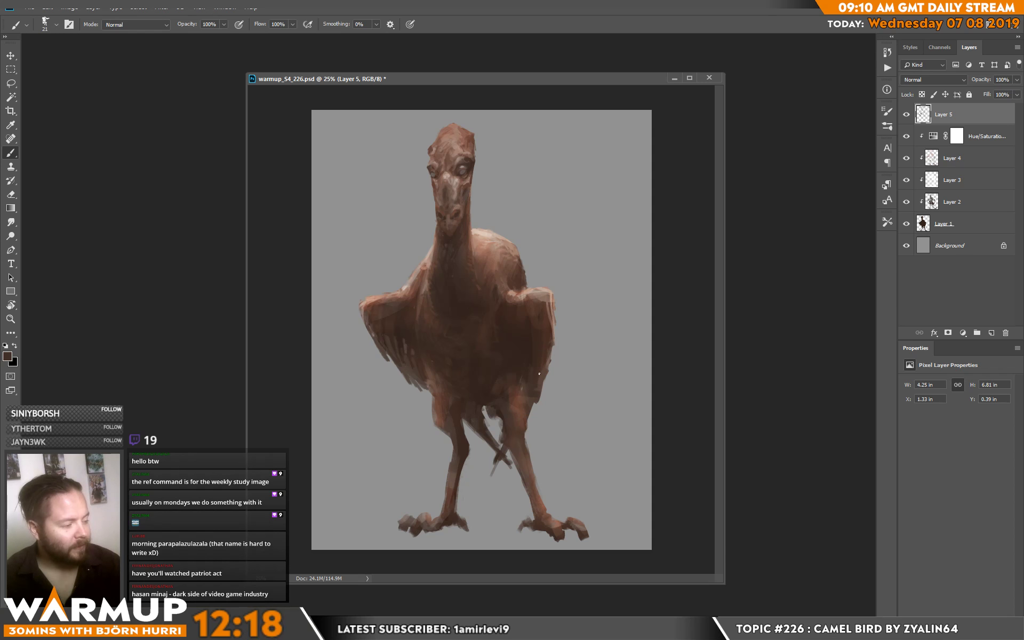
pyautogui.moveTo(542, 372)
pyautogui.mouseDown()
pyautogui.moveTo(539, 385)
pyautogui.moveTo(539, 341)
pyautogui.moveTo(551, 373)
pyautogui.moveTo(530, 424)
pyautogui.mouseUp()
pyautogui.keyDown('alt'); pyautogui.click(543, 379); pyautogui.keyUp('alt')
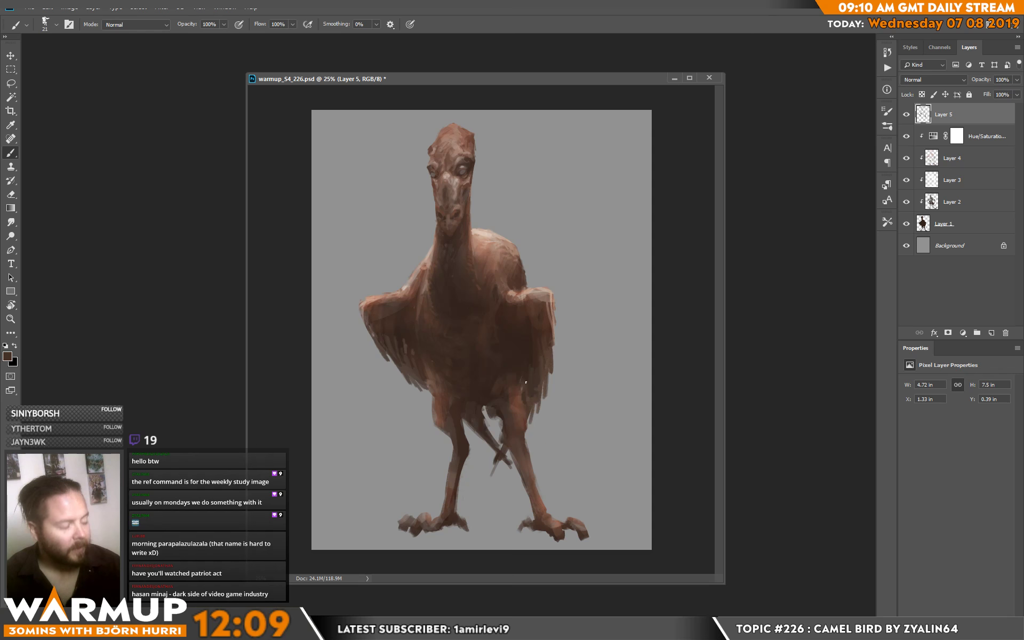
# Blend sampled dark browns across the lower belly and the tops of both thighs.
pyautogui.keyDown('alt'); pyautogui.click(525, 370); pyautogui.keyUp('alt')
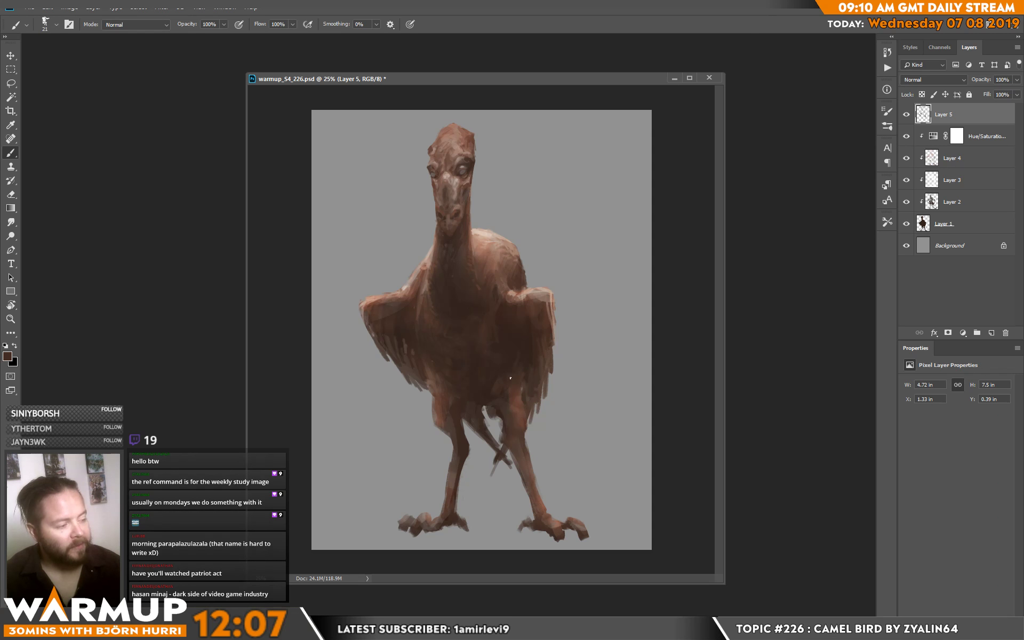
pyautogui.keyDown('alt'); pyautogui.click(488, 412); pyautogui.keyUp('alt')
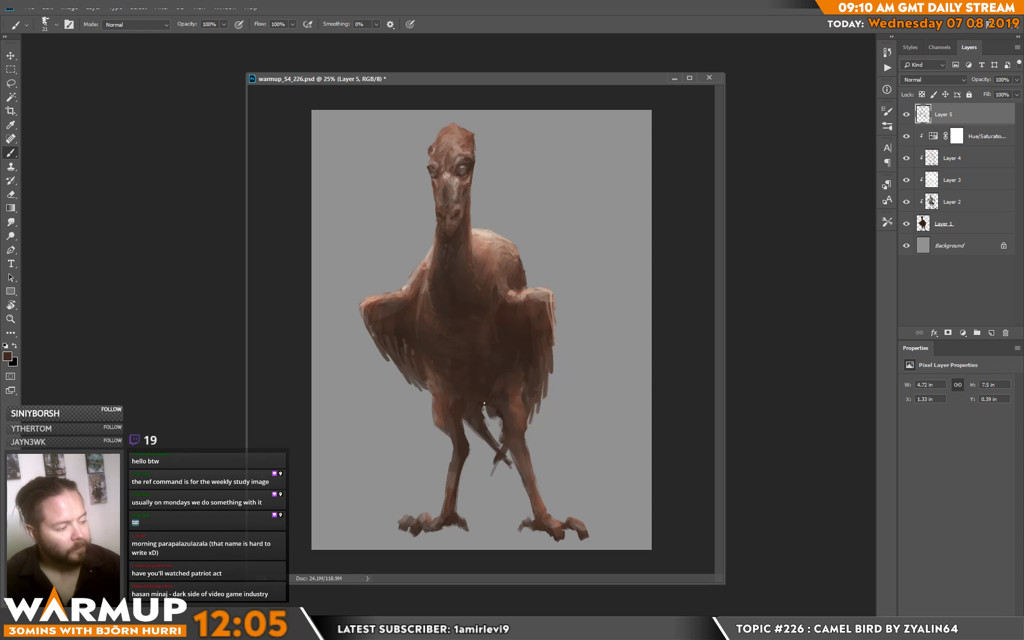
pyautogui.keyDown('alt'); pyautogui.click(463, 324); pyautogui.keyUp('alt')
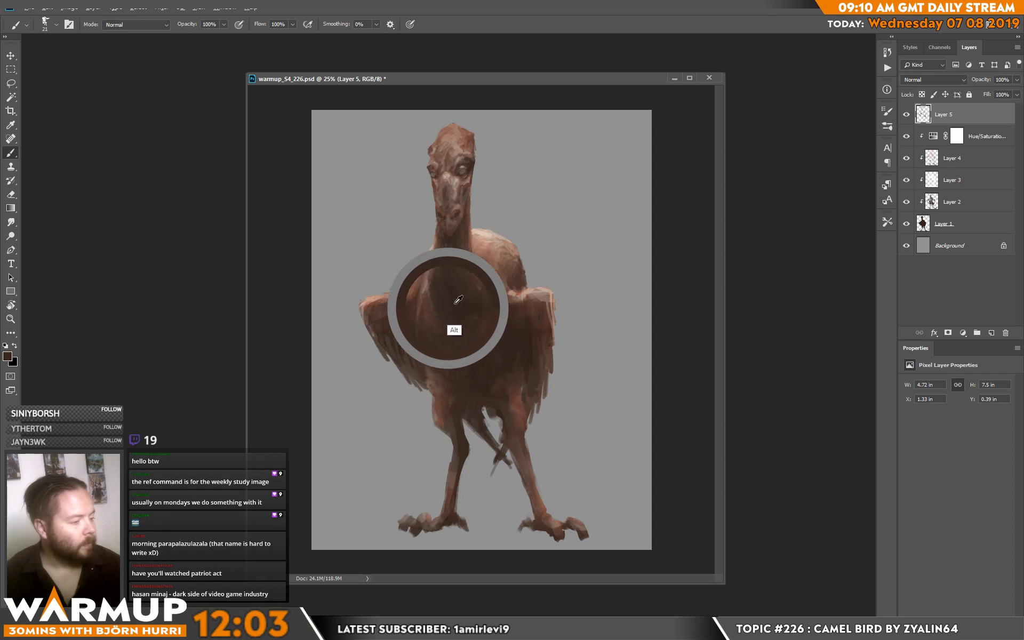
pyautogui.press('alt')
pyautogui.keyDown('alt'); pyautogui.click(444, 382); pyautogui.keyUp('alt')
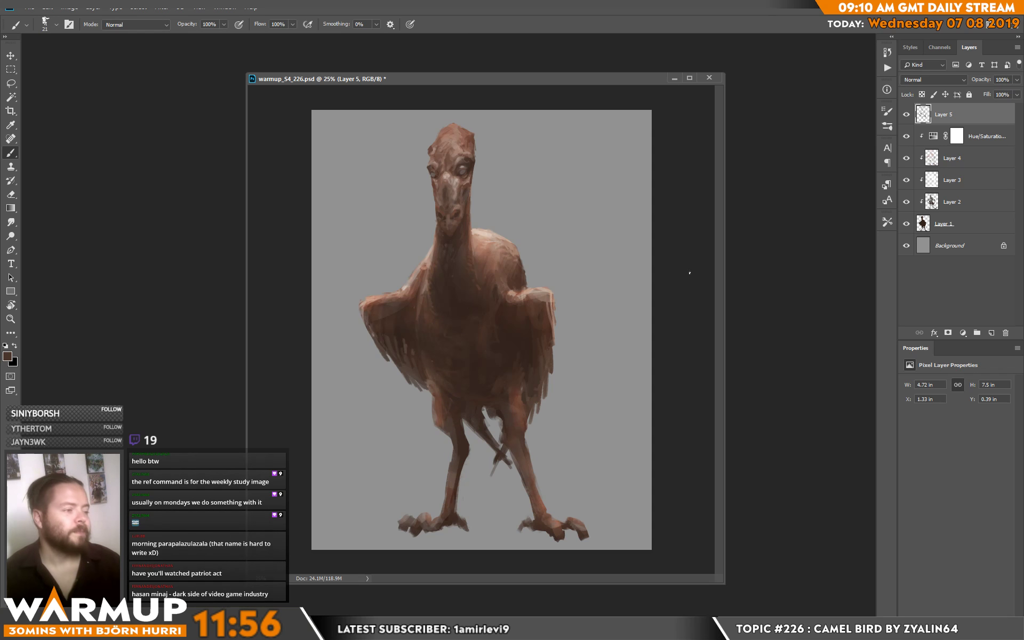
# Blend sampled mid and dark browns down the back hump to where it meets the right-hand shoulder.
pyautogui.keyDown('alt'); pyautogui.click(502, 257); pyautogui.keyUp('alt')
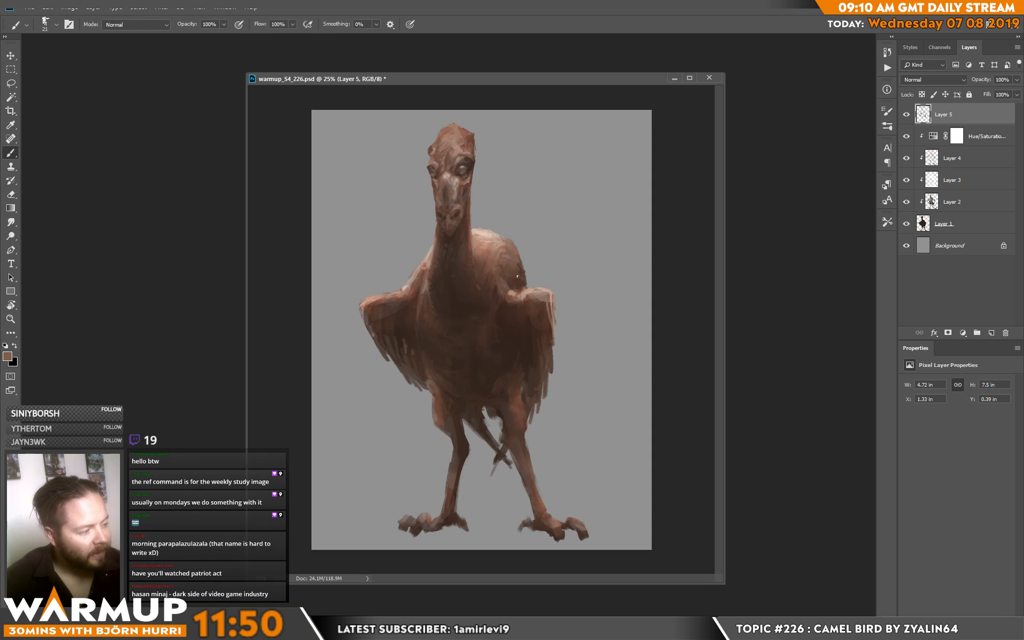
pyautogui.keyDown('alt'); pyautogui.click(515, 251); pyautogui.keyUp('alt')
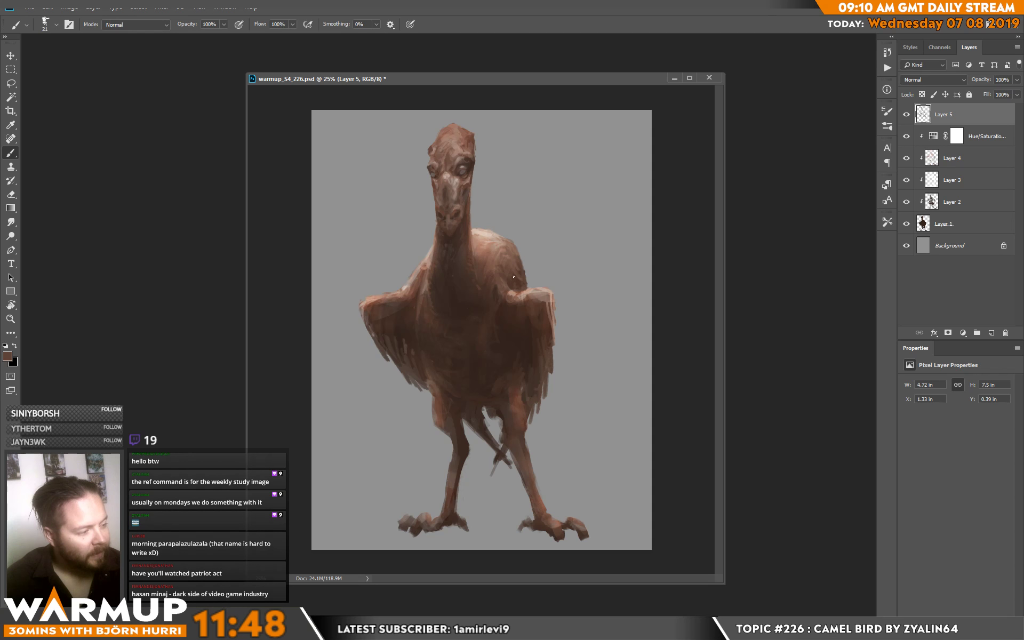
pyautogui.keyDown('alt'); pyautogui.click(510, 302); pyautogui.keyUp('alt')
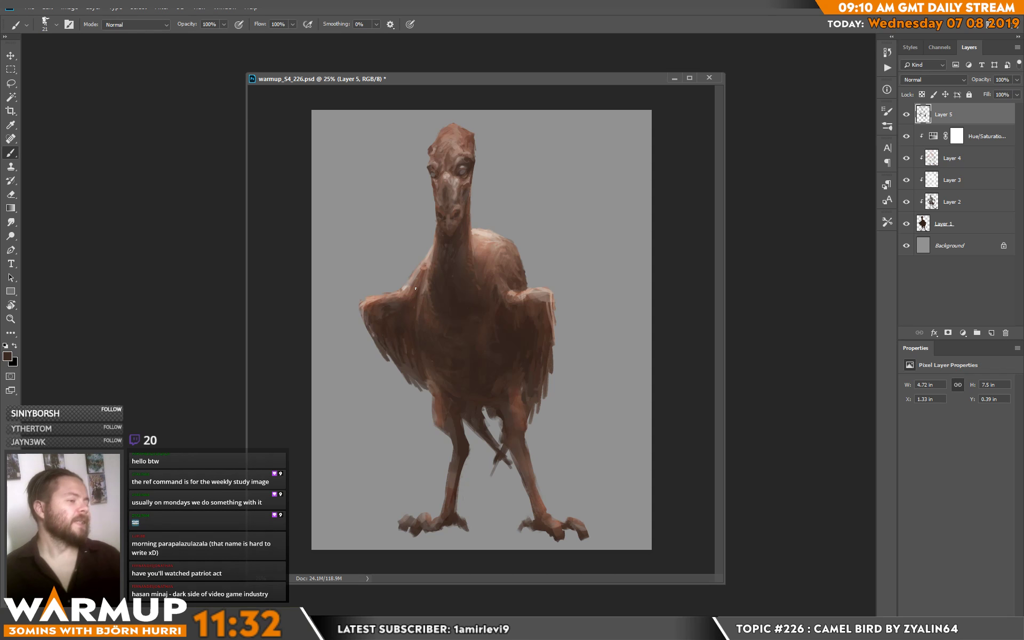
# Rework the left-hand slope from neck to wing with sampled pale pink and reddish brown strokes.
pyautogui.press('alt')
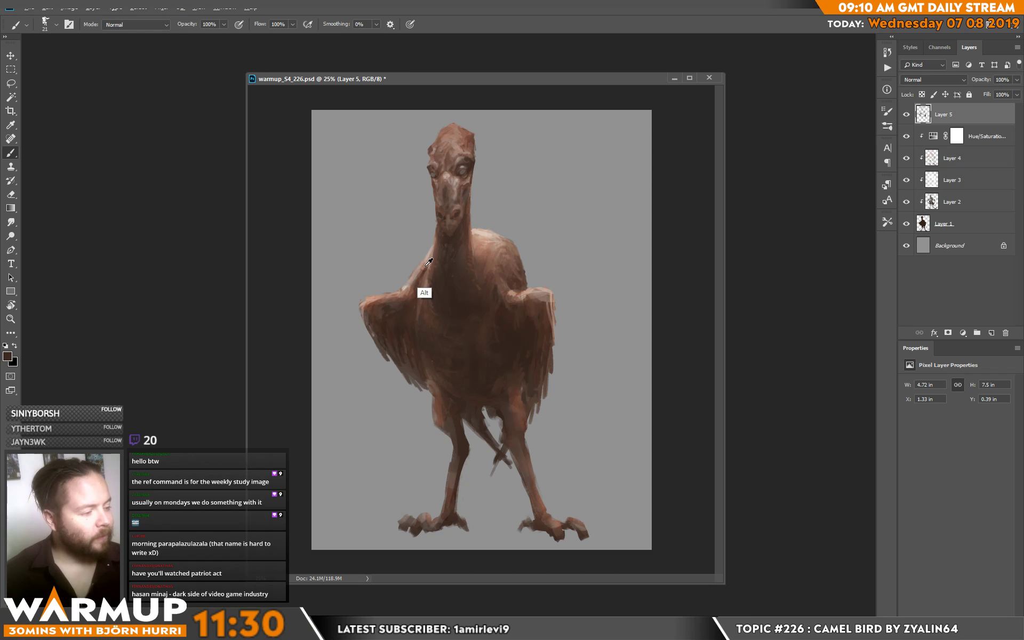
pyautogui.keyDown('alt'); pyautogui.click(428, 261); pyautogui.keyUp('alt')
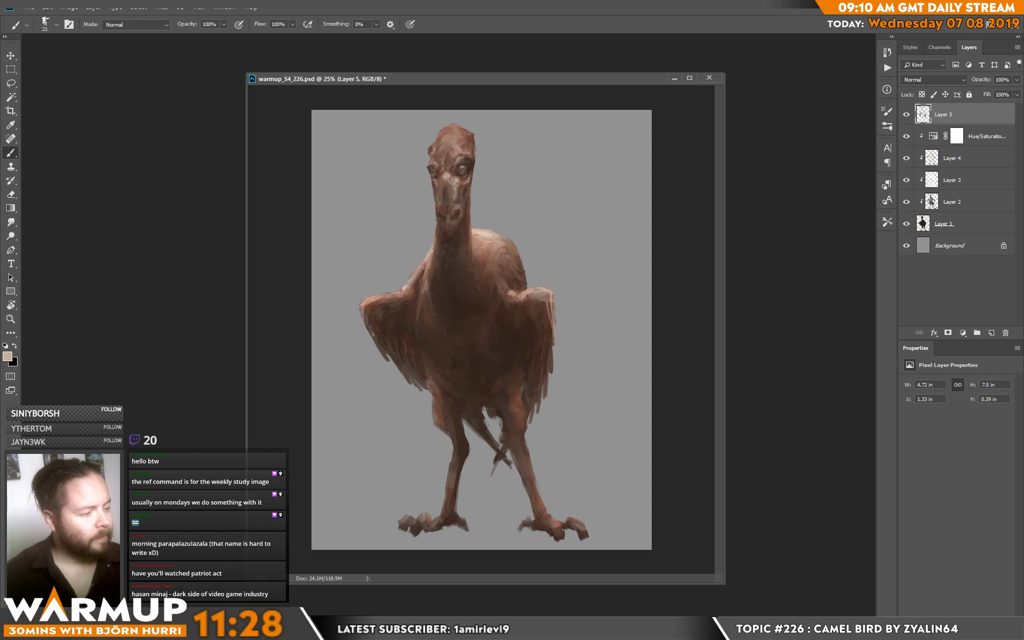
pyautogui.keyDown('alt'); pyautogui.click(421, 273); pyautogui.keyUp('alt')
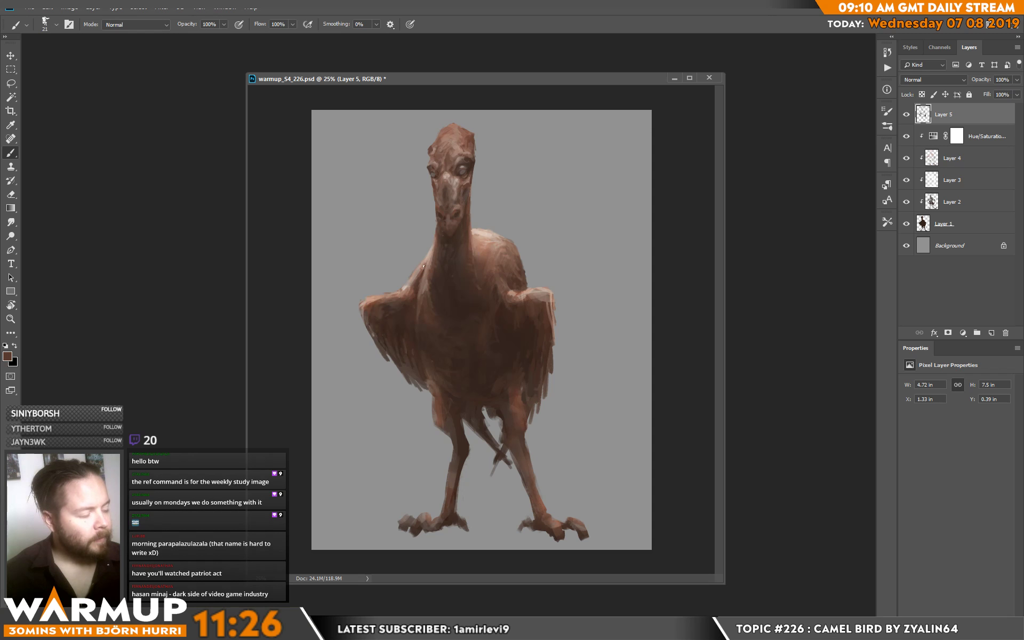
pyautogui.moveTo(423, 266); pyautogui.dragTo(413, 280)
pyautogui.keyDown('alt'); pyautogui.click(412, 281); pyautogui.keyUp('alt')
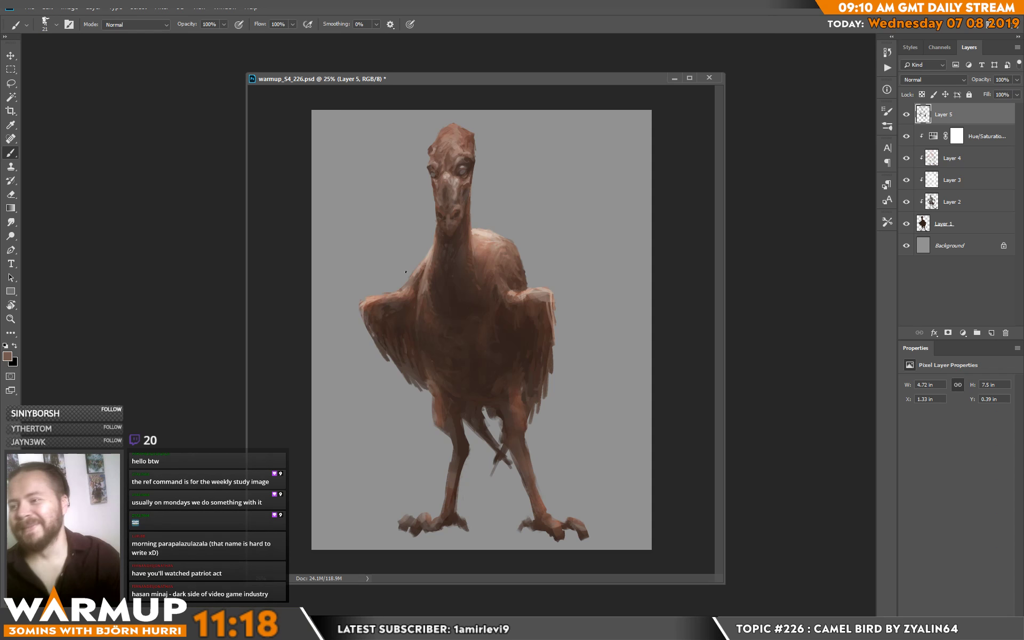
# Save the document and flip the whole canvas horizontally.
pyautogui.hotkey('ctrl', 's')
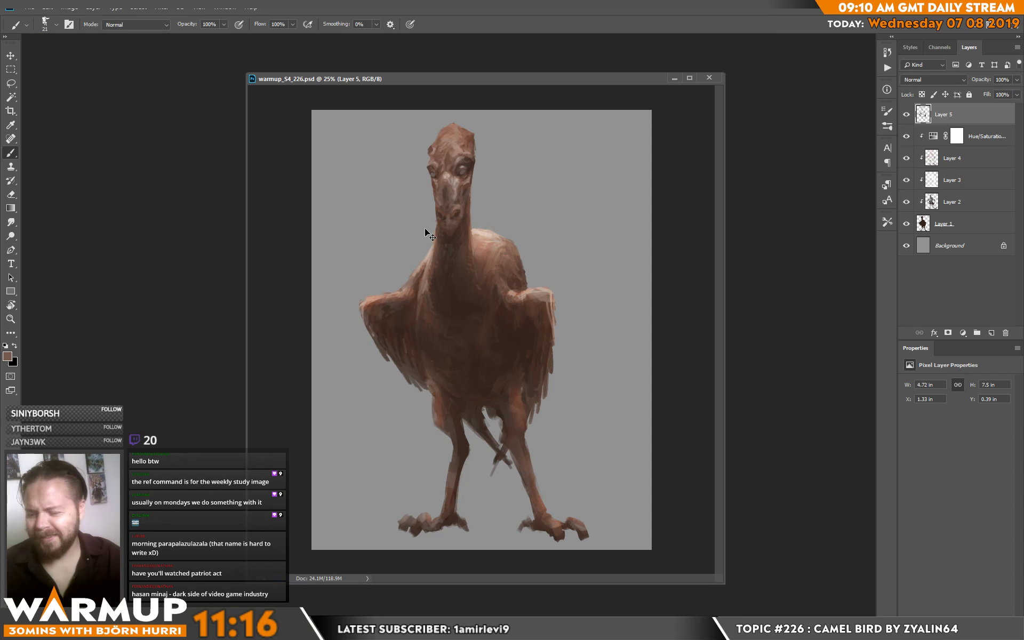
pyautogui.moveTo(424, 228); pyautogui.dragTo(483, 228)
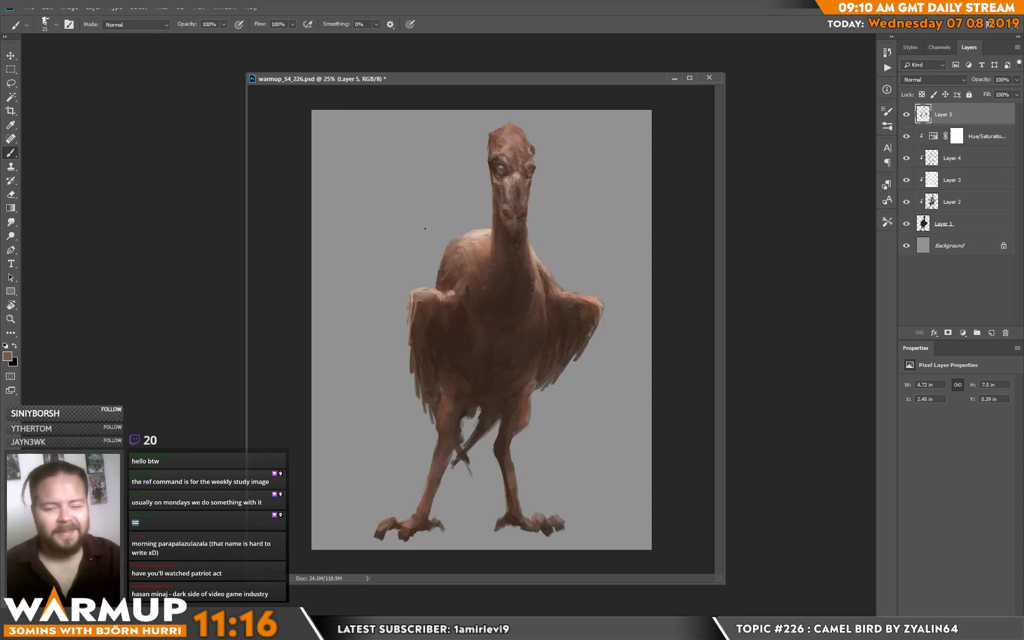
# Refine the throat, the sides of the muzzle and the right-hand eye with small strokes in sampled browns.
pyautogui.keyDown('alt'); pyautogui.click(524, 237); pyautogui.keyUp('alt')
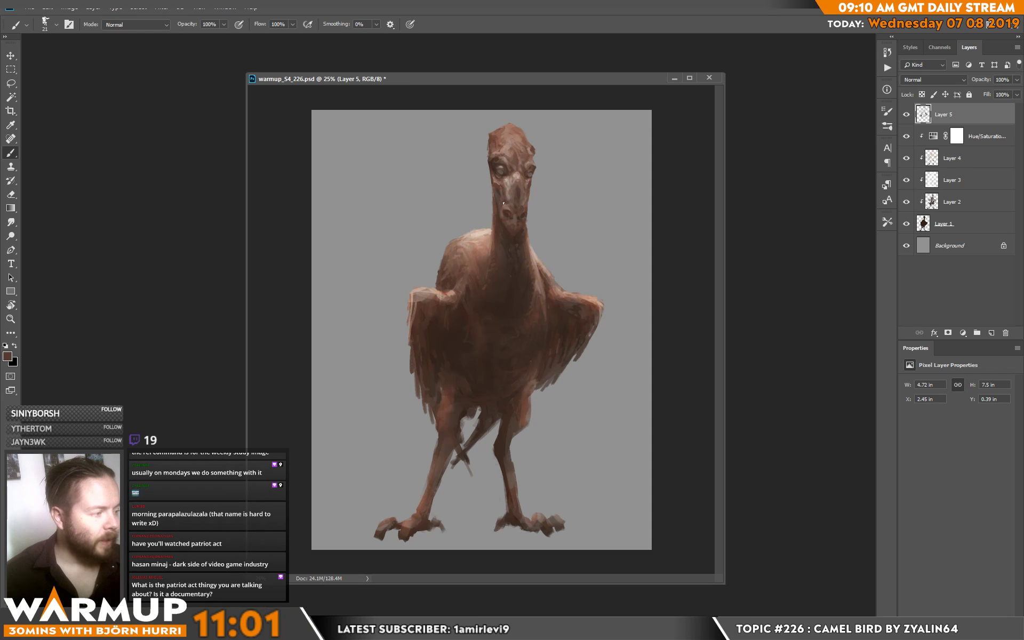
pyautogui.keyDown('alt'); pyautogui.click(494, 186); pyautogui.keyUp('alt')
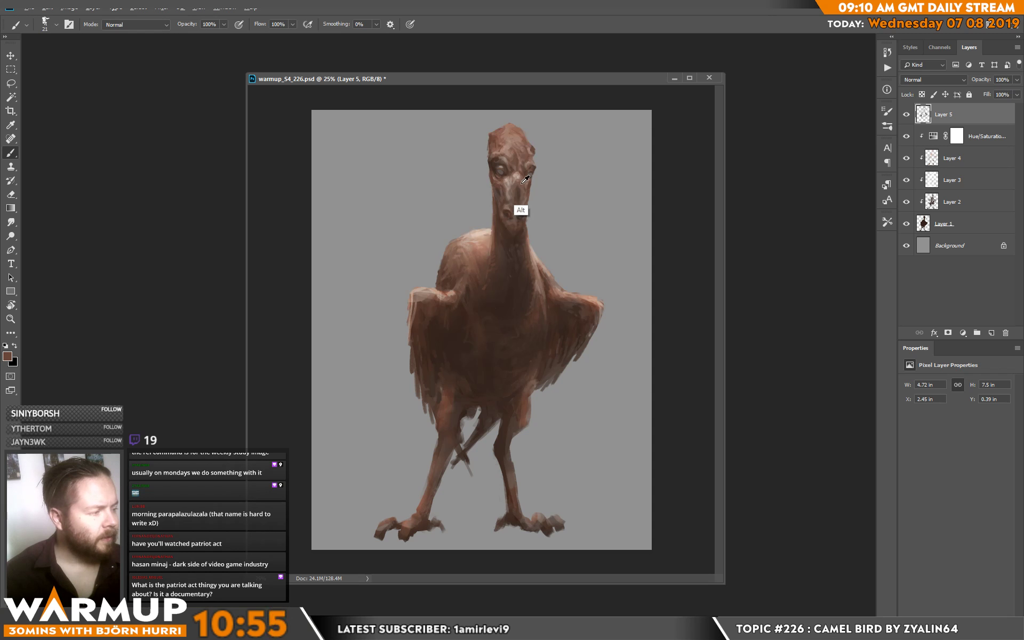
pyautogui.keyDown('alt'); pyautogui.click(513, 185); pyautogui.keyUp('alt')
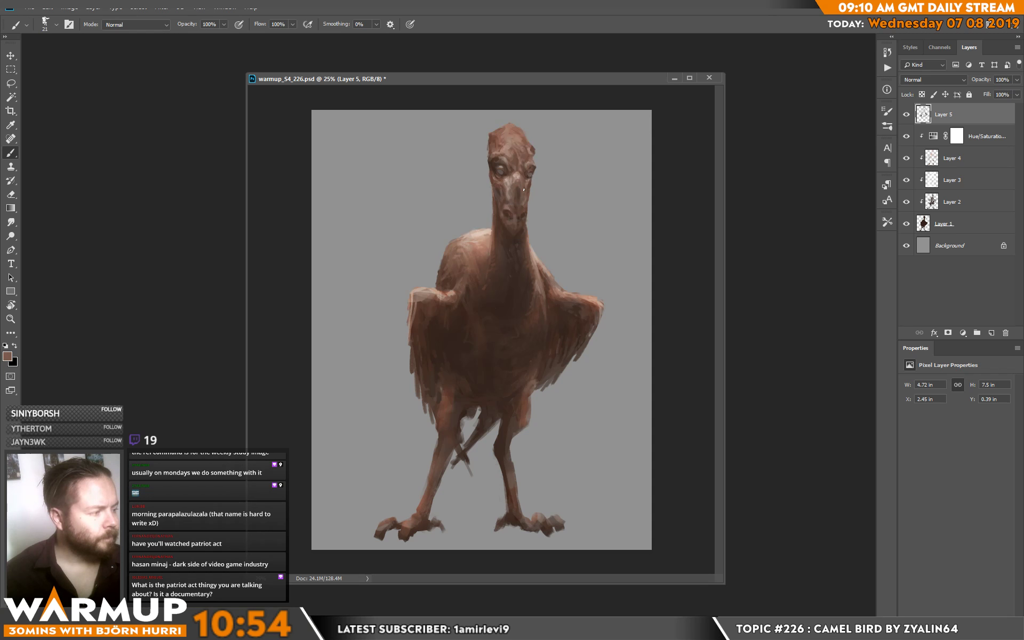
pyautogui.keyDown('alt'); pyautogui.click(521, 182); pyautogui.keyUp('alt')
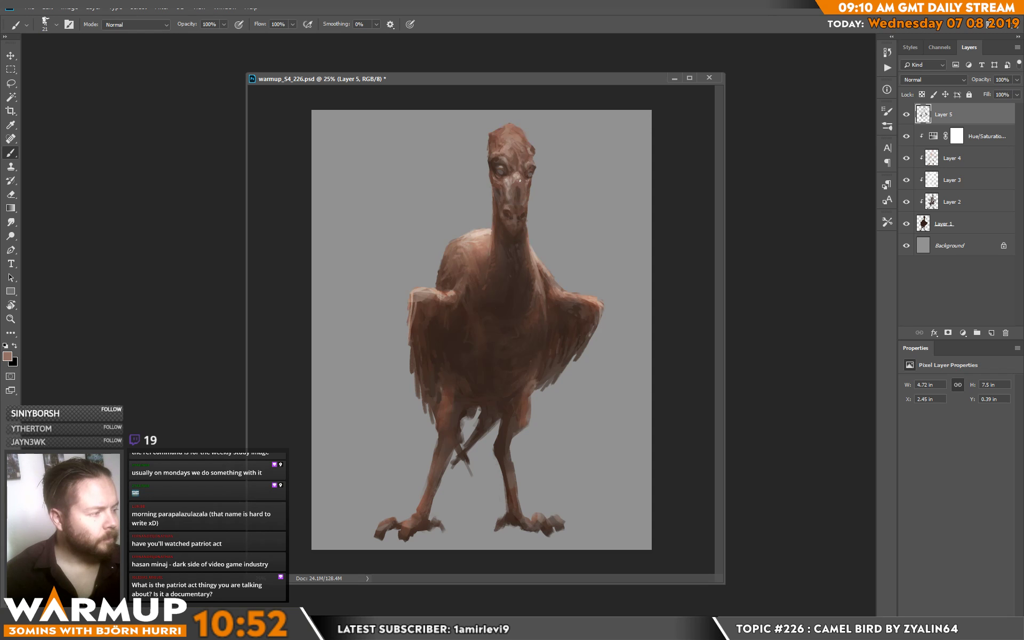
pyautogui.keyDown('alt'); pyautogui.click(523, 179); pyautogui.keyUp('alt')
pyautogui.keyDown('alt'); pyautogui.click(524, 177); pyautogui.keyUp('alt')
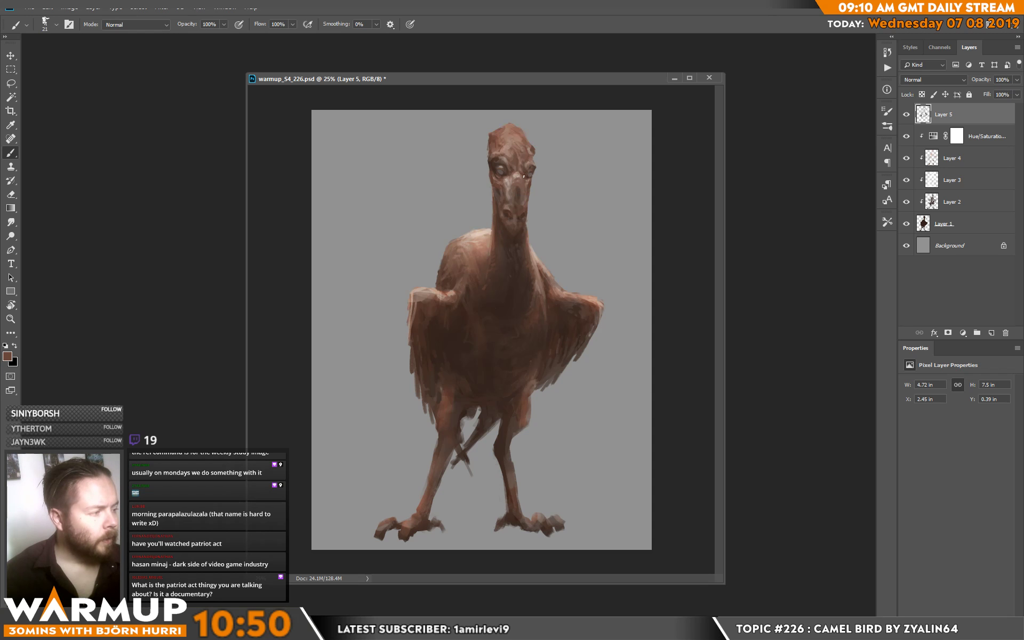
pyautogui.keyDown('alt'); pyautogui.click(531, 172); pyautogui.keyUp('alt')
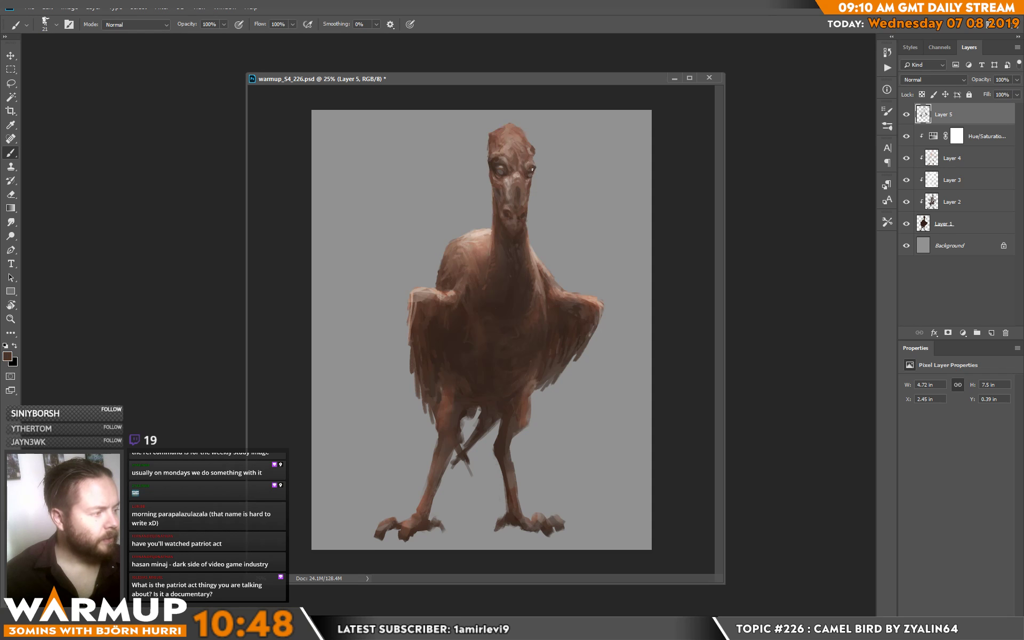
# Round out the forehead and crown of the head with sampled reddish brown strokes along its outline.
pyautogui.keyDown('alt'); pyautogui.click(492, 159); pyautogui.keyUp('alt')
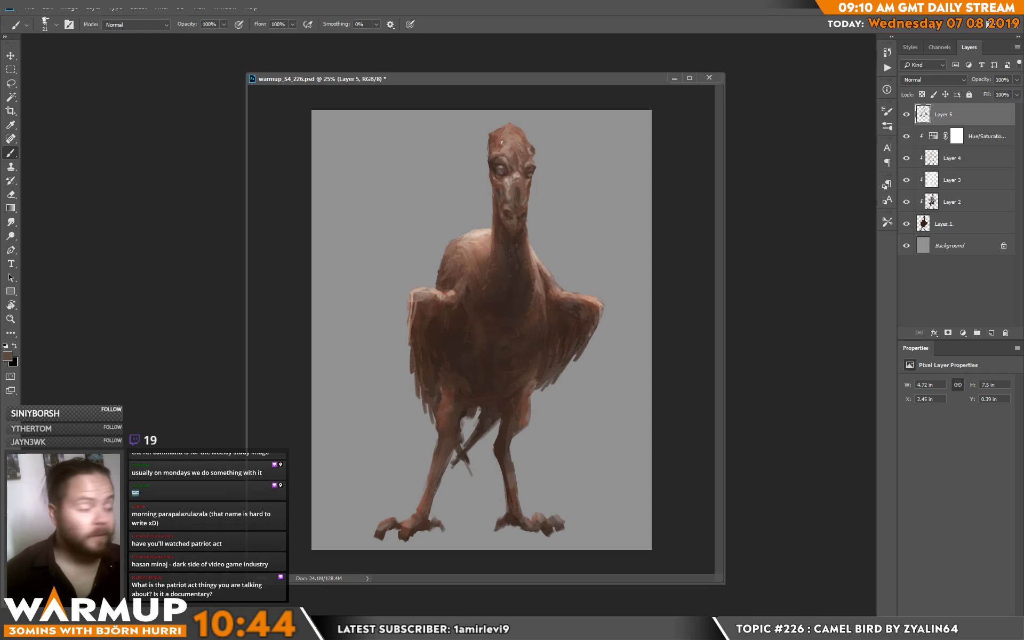
pyautogui.keyDown('alt'); pyautogui.click(490, 154); pyautogui.keyUp('alt')
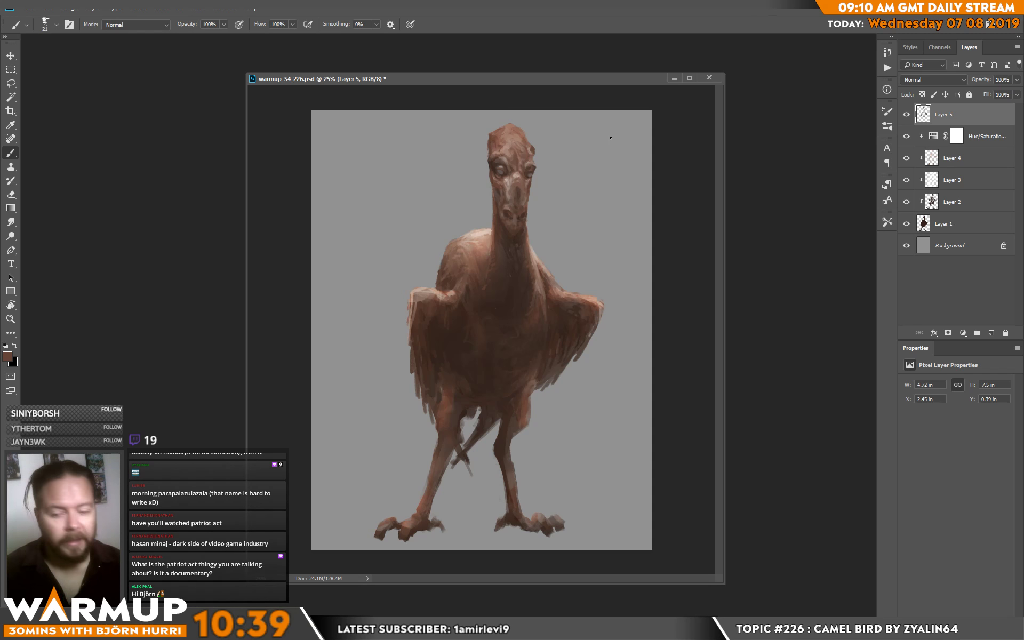
pyautogui.keyDown('alt'); pyautogui.click(495, 139); pyautogui.keyUp('alt')
pyautogui.moveTo(502, 127); pyautogui.dragTo(511, 125)
pyautogui.keyDown('alt'); pyautogui.click(512, 131); pyautogui.keyUp('alt')
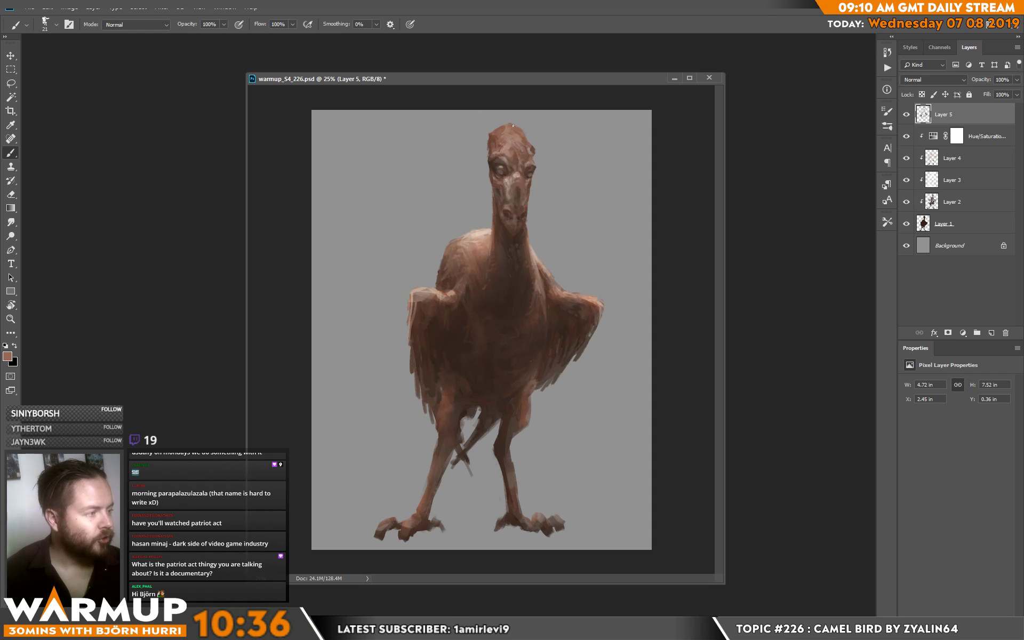
pyautogui.keyDown('alt'); pyautogui.click(524, 134); pyautogui.keyUp('alt')
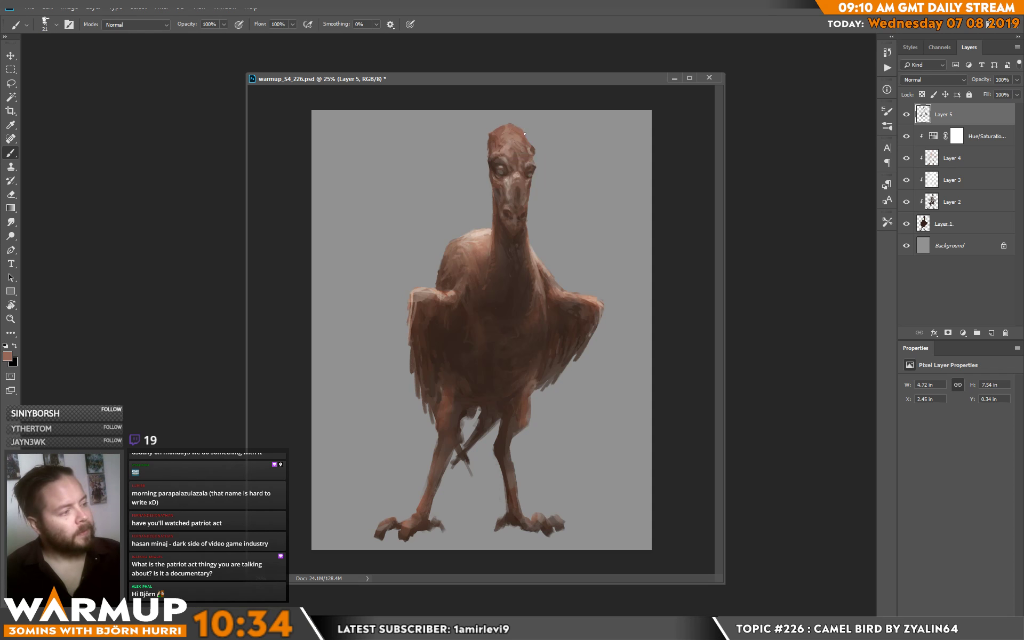
pyautogui.keyDown('alt'); pyautogui.click(532, 148); pyautogui.keyUp('alt')
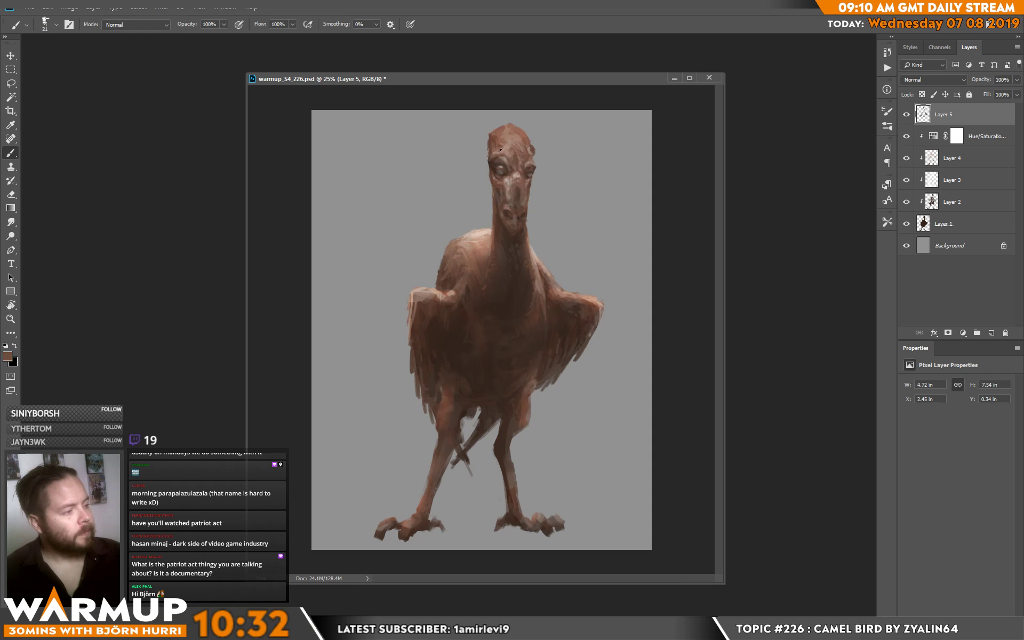
# Add small bumps to the forehead and brow with sampled brown and pale pink strokes.
pyautogui.keyDown('alt'); pyautogui.click(501, 146); pyautogui.keyUp('alt')
pyautogui.keyDown('alt'); pyautogui.click(538, 144); pyautogui.keyUp('alt')
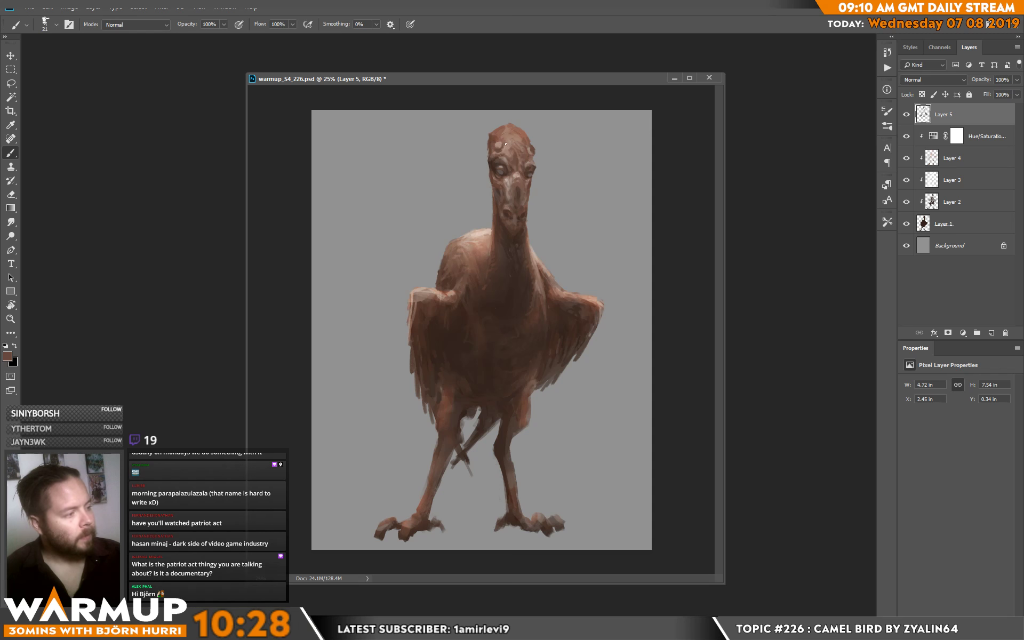
pyautogui.keyDown('alt'); pyautogui.click(500, 144); pyautogui.keyUp('alt')
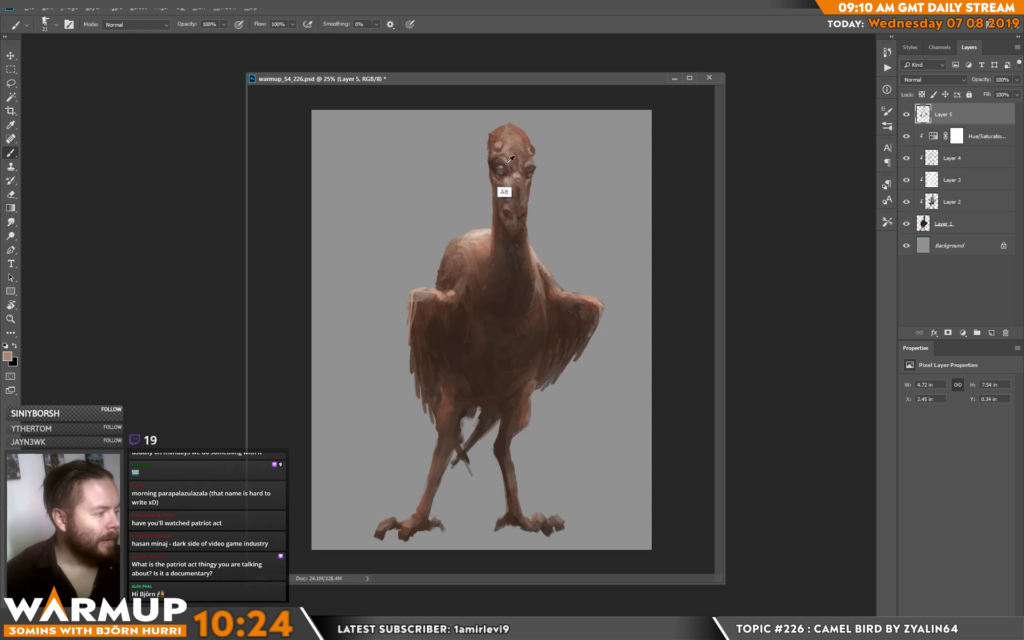
# Reduce the brush size to 14 px and refine the right-hand eye and the left-hand cheek with sampled colours.
pyautogui.rightClick(573, 163)
pyautogui.moveTo(628, 184); pyautogui.dragTo(629, 184)
pyautogui.press('Return')
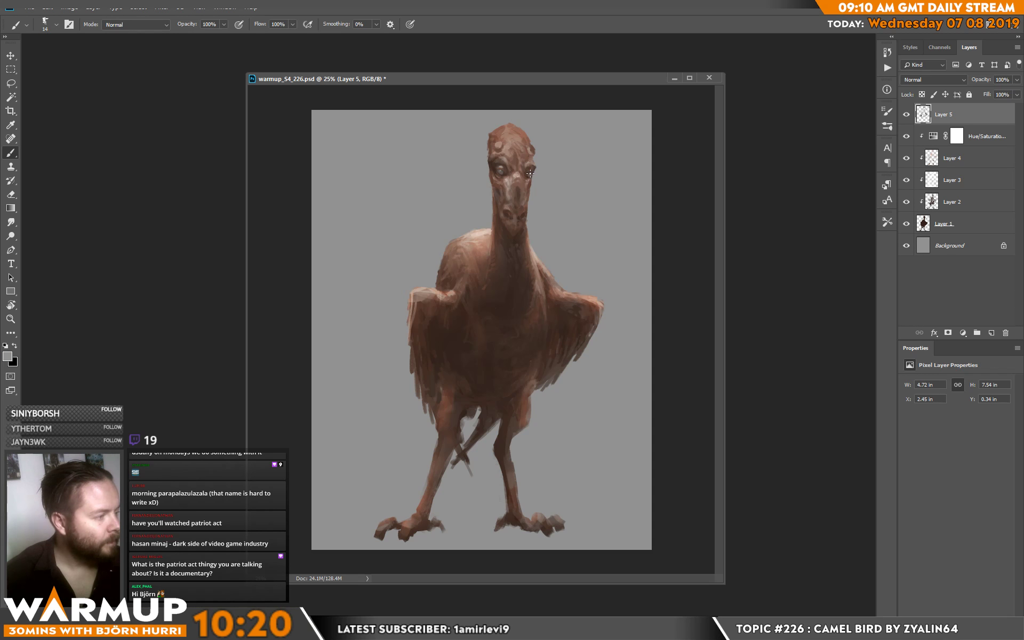
pyautogui.keyDown('alt'); pyautogui.click(529, 173); pyautogui.keyUp('alt')
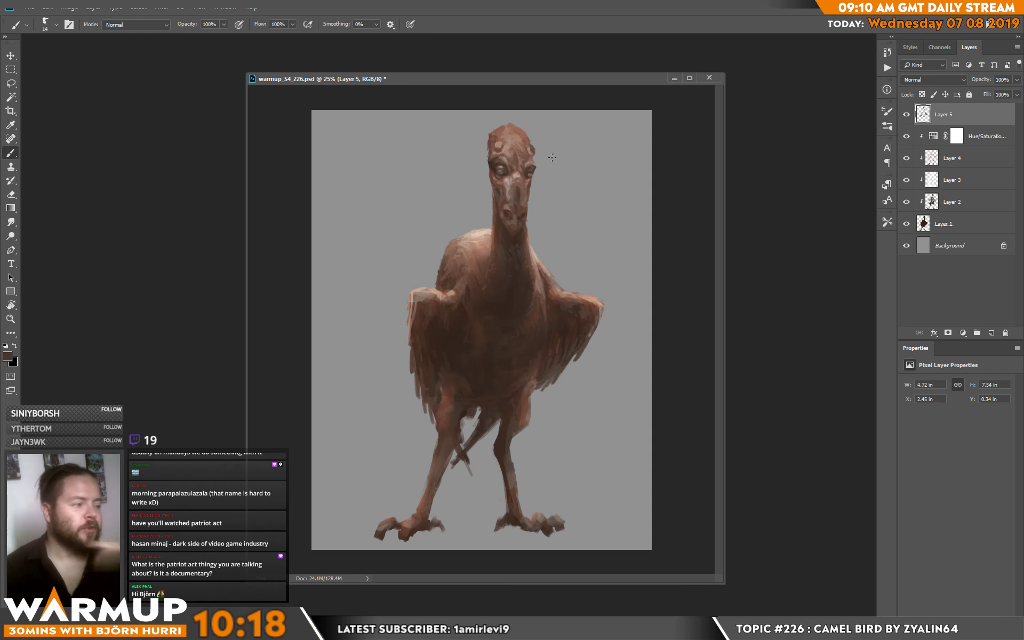
pyautogui.keyDown('alt'); pyautogui.click(492, 187); pyautogui.keyUp('alt')
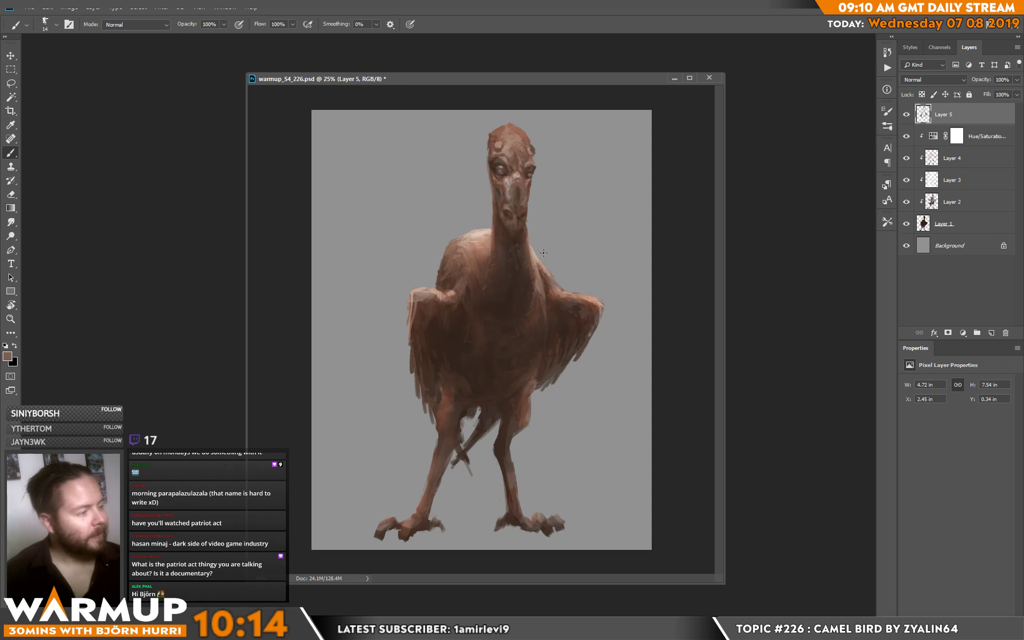
# Paint a pointed lower lip and chin under the nostrils, shaping the muzzle tip with sampled dark and greyish browns.
pyautogui.keyDown('alt'); pyautogui.click(503, 227); pyautogui.keyUp('alt')
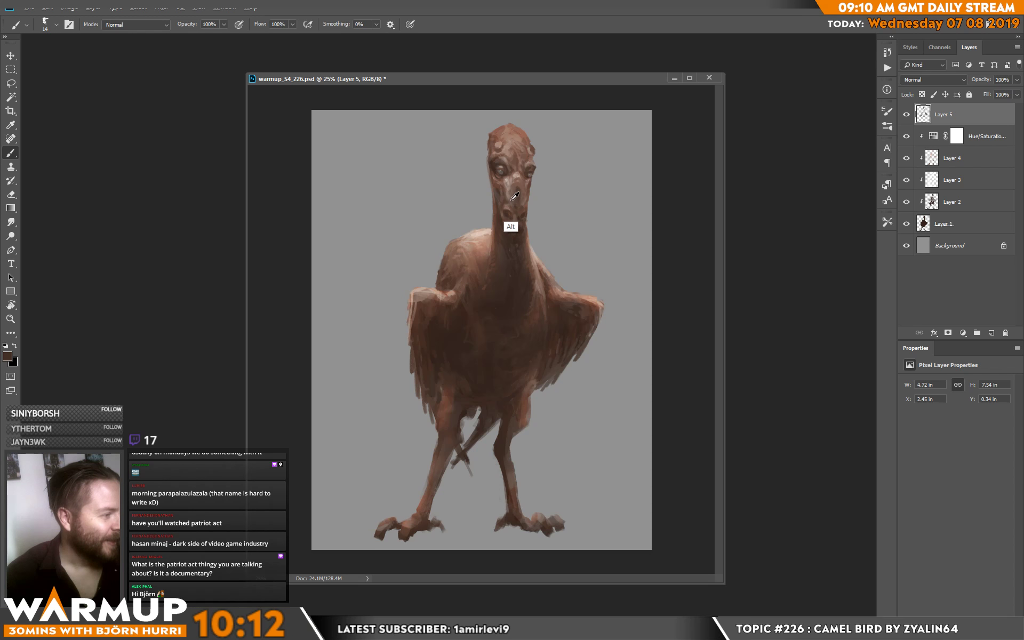
pyautogui.keyDown('alt'); pyautogui.click(511, 200); pyautogui.keyUp('alt')
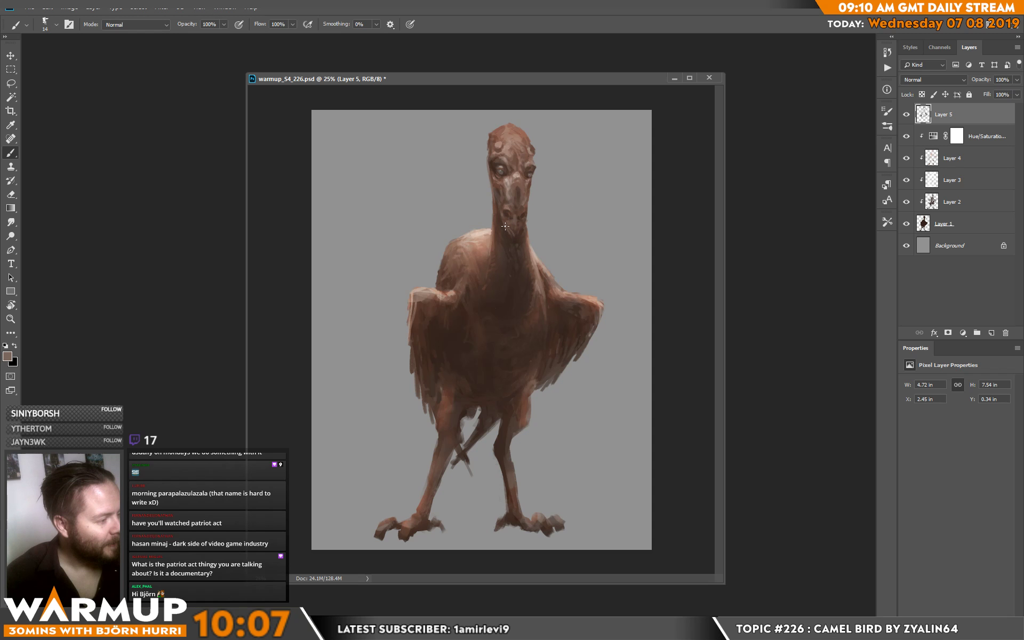
pyautogui.keyDown('alt'); pyautogui.click(516, 235); pyautogui.keyUp('alt')
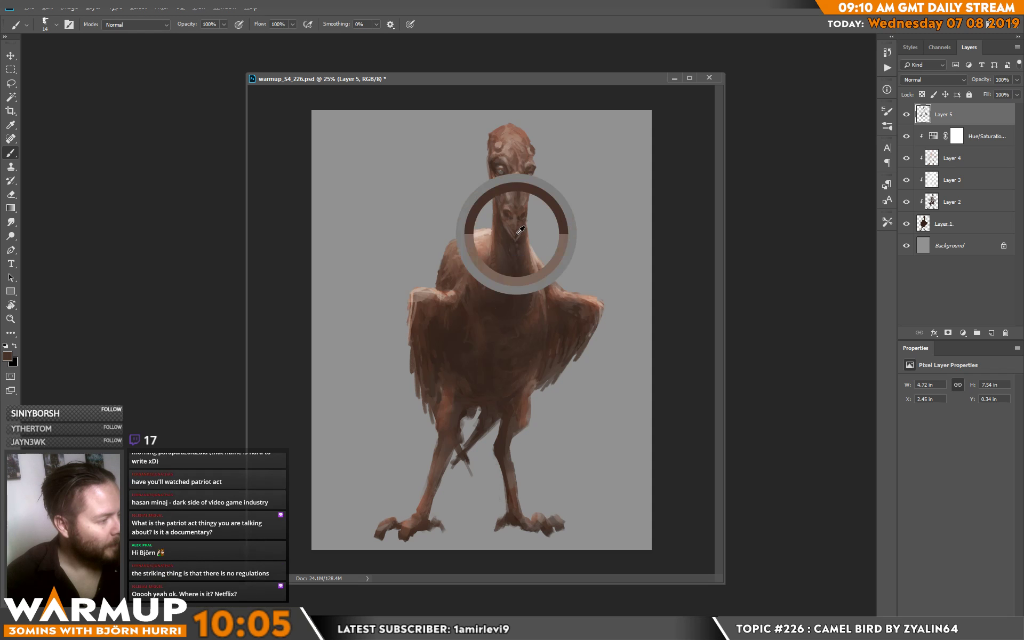
pyautogui.keyDown('alt'); pyautogui.click(520, 241); pyautogui.keyUp('alt')
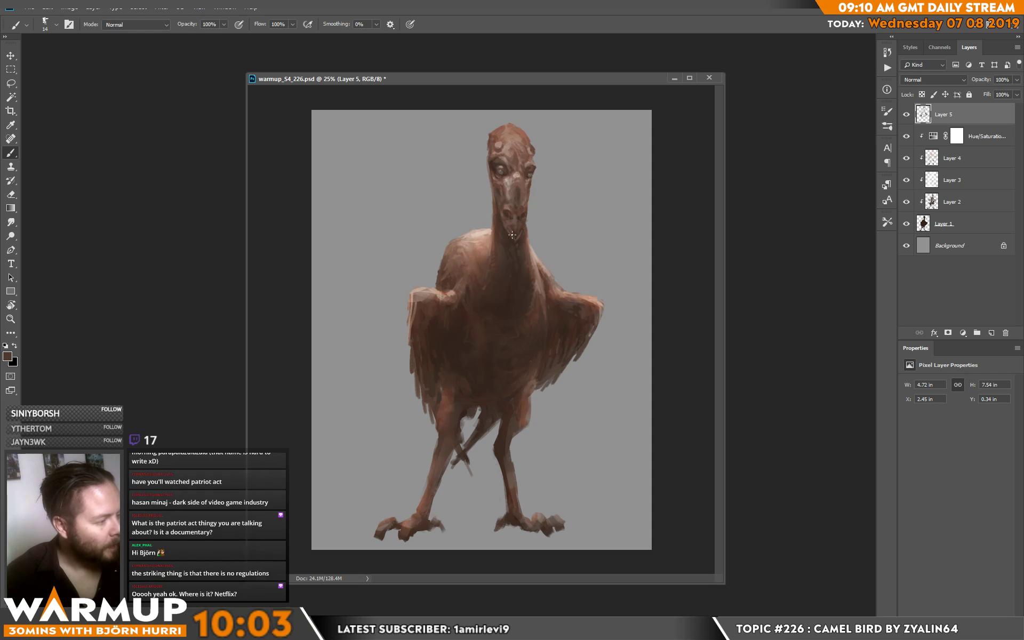
pyautogui.keyDown('alt'); pyautogui.click(516, 237); pyautogui.keyUp('alt')
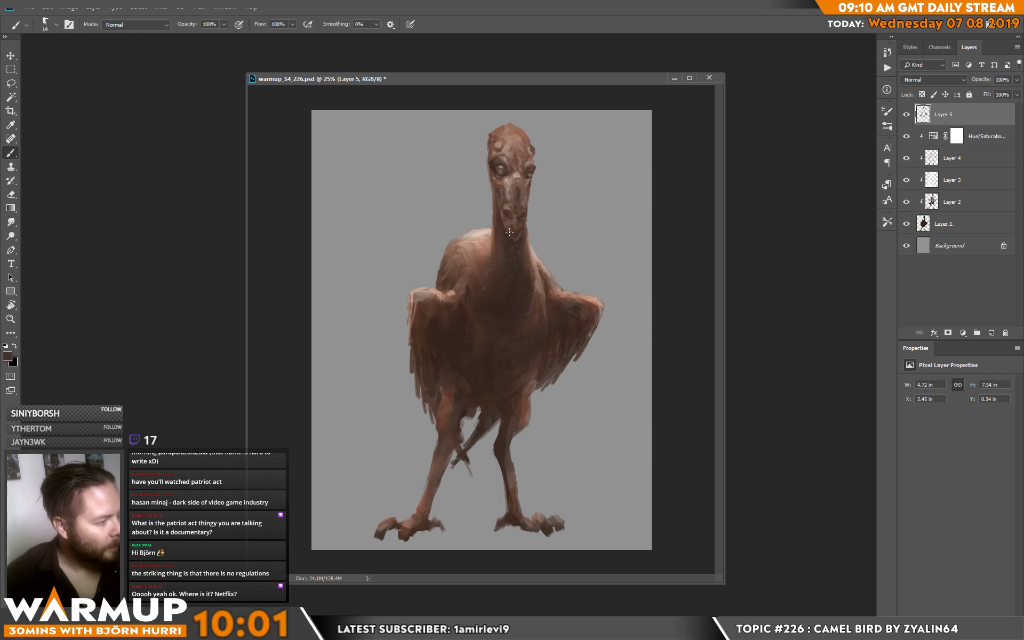
pyautogui.keyDown('alt'); pyautogui.click(509, 229); pyautogui.keyUp('alt')
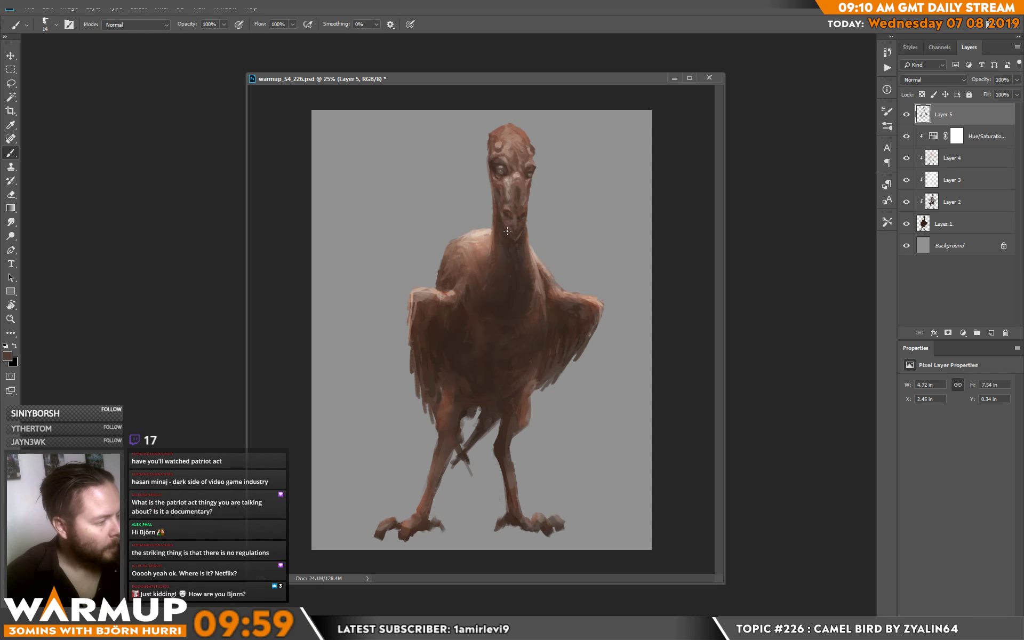
pyautogui.keyDown('alt'); pyautogui.click(534, 219); pyautogui.keyUp('alt')
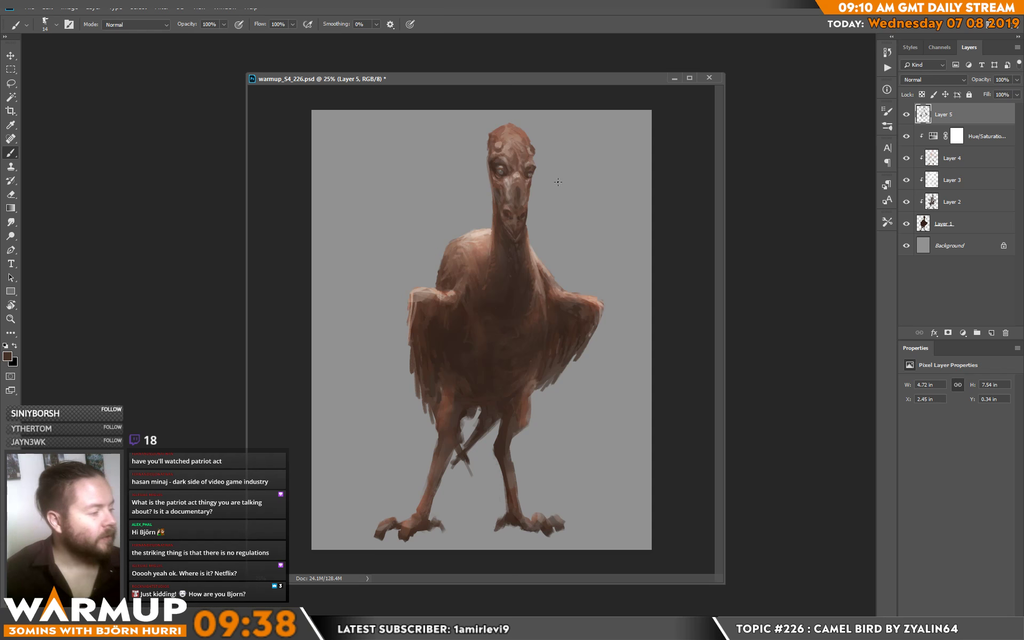
pyautogui.keyDown('alt'); pyautogui.click(539, 213); pyautogui.keyUp('alt')
pyautogui.keyDown('alt'); pyautogui.click(520, 236); pyautogui.keyUp('alt')
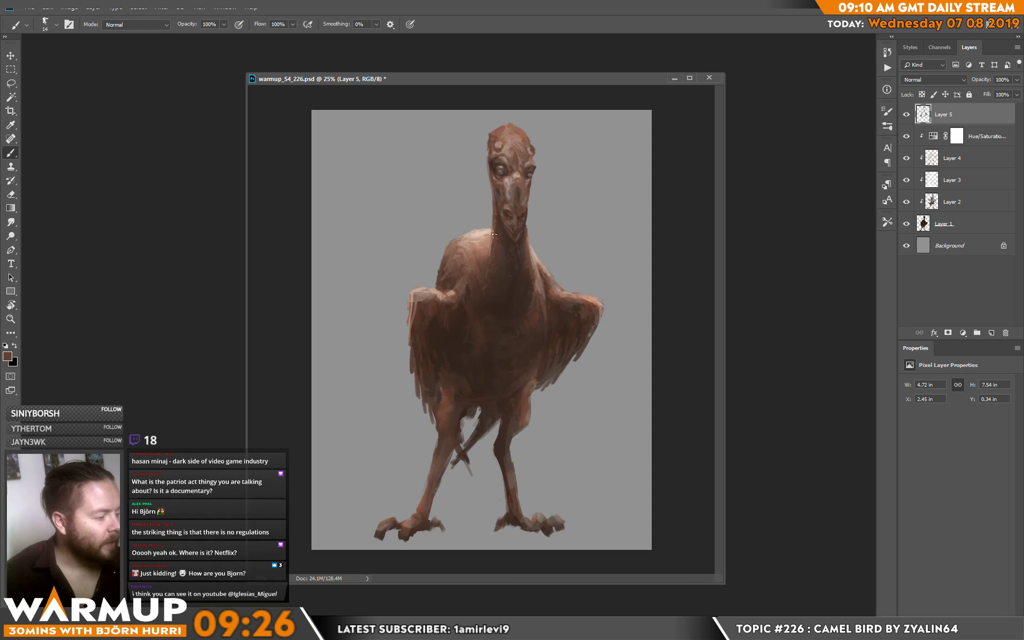
# Blend the left-hand side of the neck base into the hump with sampled brown strokes.
pyautogui.keyDown('alt'); pyautogui.click(487, 264); pyautogui.keyUp('alt')
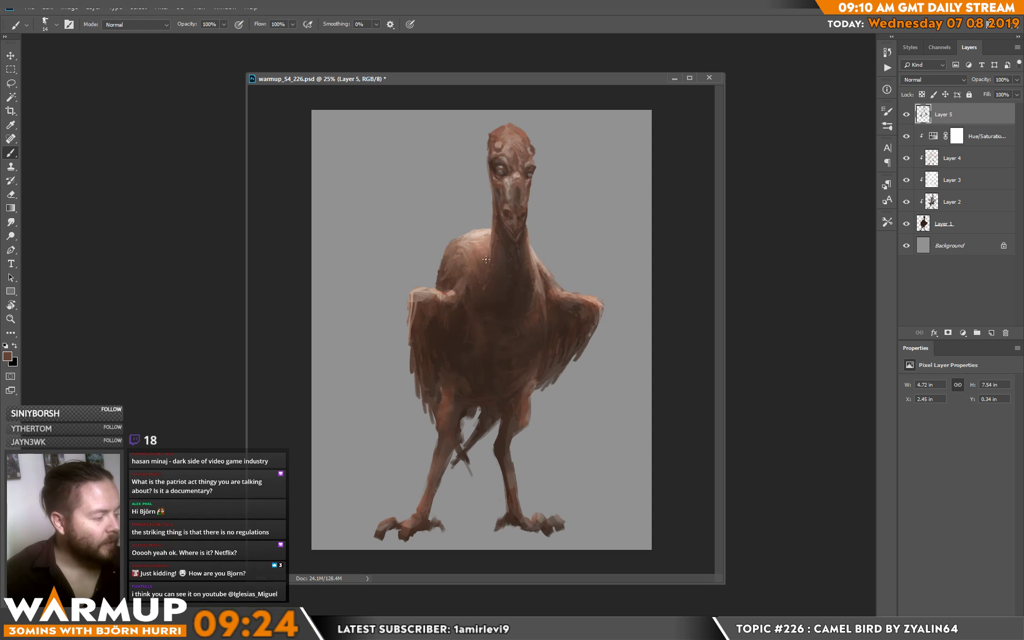
pyautogui.keyDown('alt'); pyautogui.click(489, 268); pyautogui.keyUp('alt')
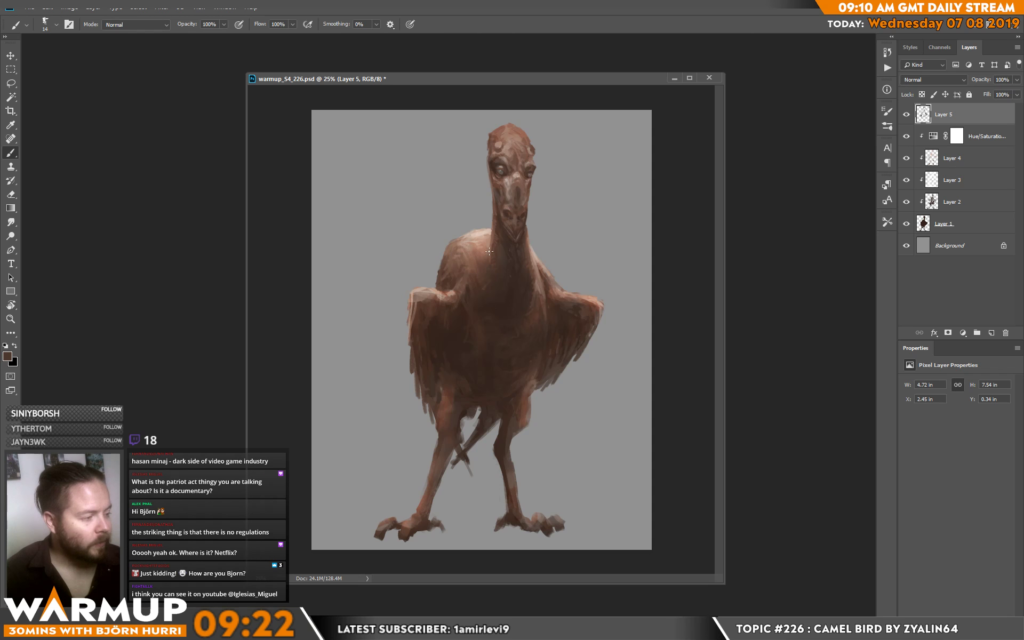
pyautogui.keyDown('alt'); pyautogui.click(489, 250); pyautogui.keyUp('alt')
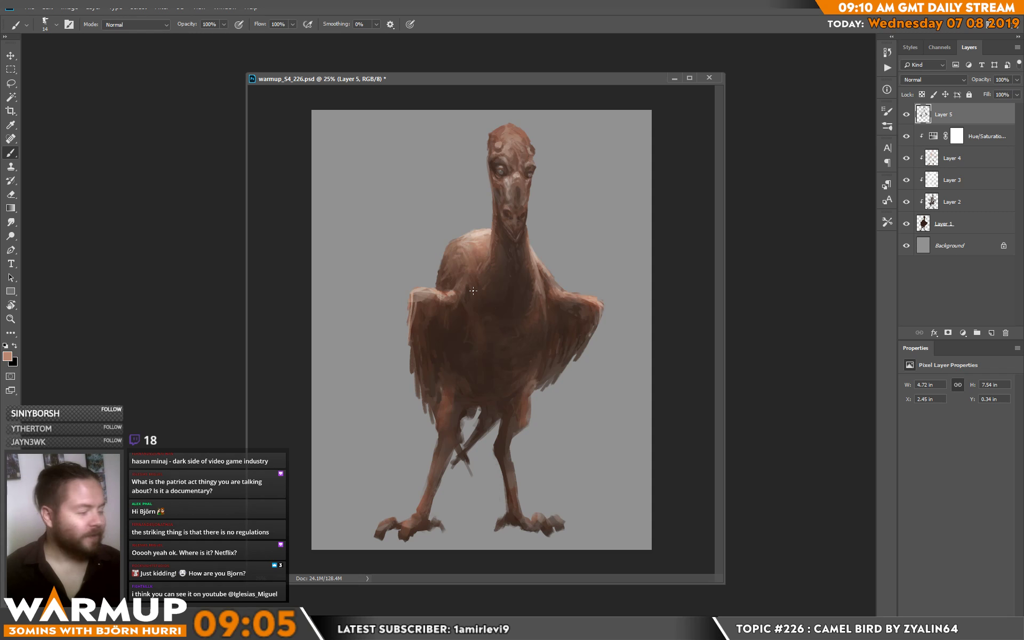
# Deepen the shading on the chest and belly with sampled dark brown strokes.
pyautogui.keyDown('alt'); pyautogui.click(534, 269); pyautogui.keyUp('alt')
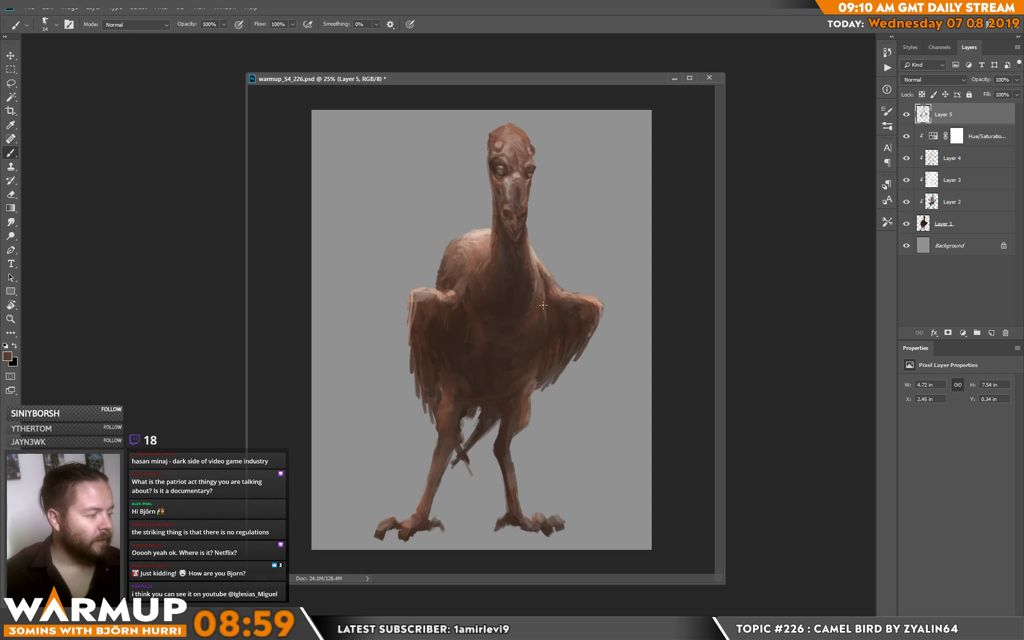
pyautogui.keyDown('alt'); pyautogui.click(529, 363); pyautogui.keyUp('alt')
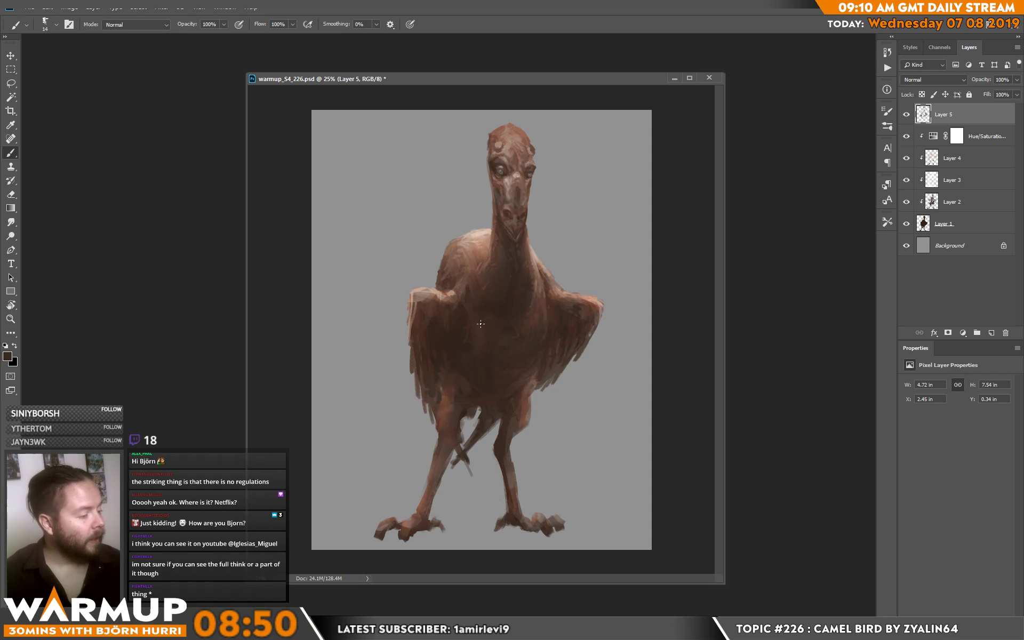
pyautogui.keyDown('alt'); pyautogui.click(464, 334); pyautogui.keyUp('alt')
pyautogui.moveTo(466, 332)
pyautogui.mouseDown()
pyautogui.moveTo(470, 390)
pyautogui.moveTo(451, 373)
pyautogui.mouseUp()
pyautogui.keyDown('alt'); pyautogui.click(465, 377); pyautogui.keyUp('alt')
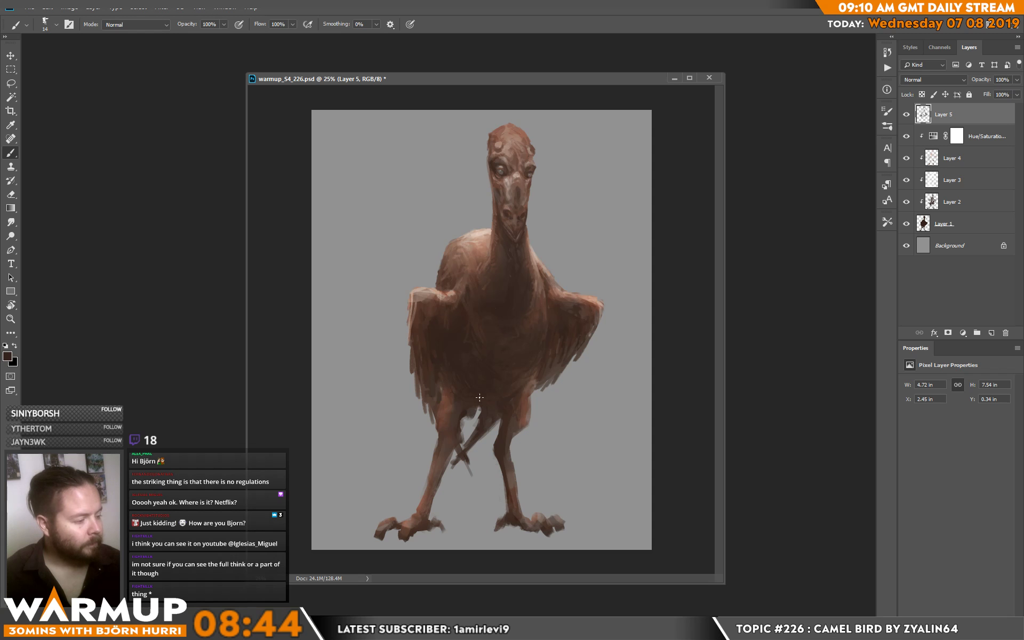
# Enlarge the brush to 37 px and darken the underside of the belly above the right-hand leg.
pyautogui.rightClick(532, 390)
pyautogui.moveTo(609, 349); pyautogui.dragTo(621, 349)
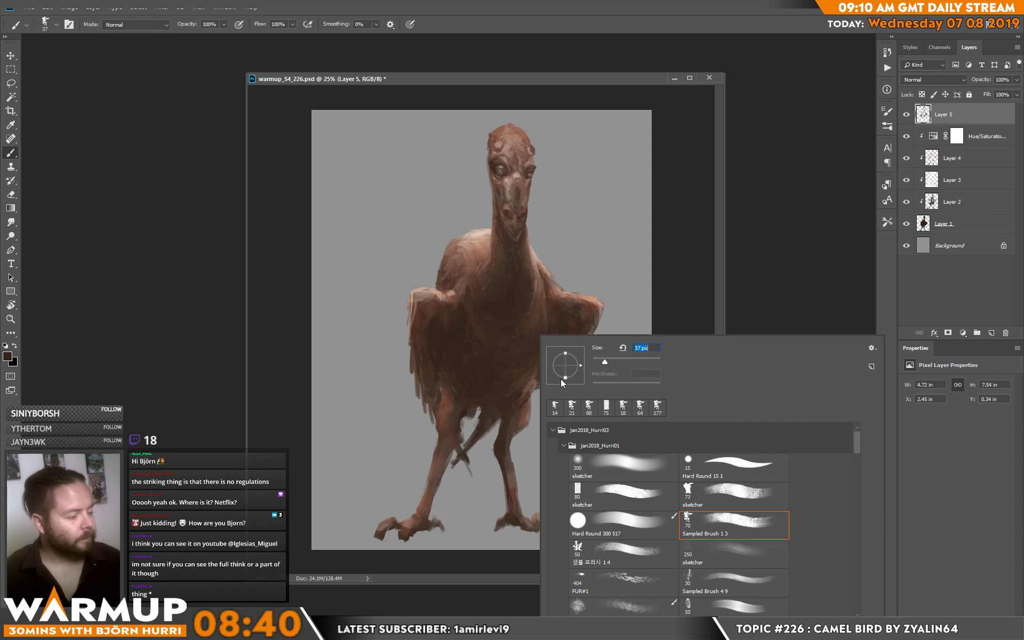
pyautogui.moveTo(526, 396)
pyautogui.mouseDown()
pyautogui.moveTo(514, 414)
pyautogui.moveTo(526, 393)
pyautogui.mouseUp()
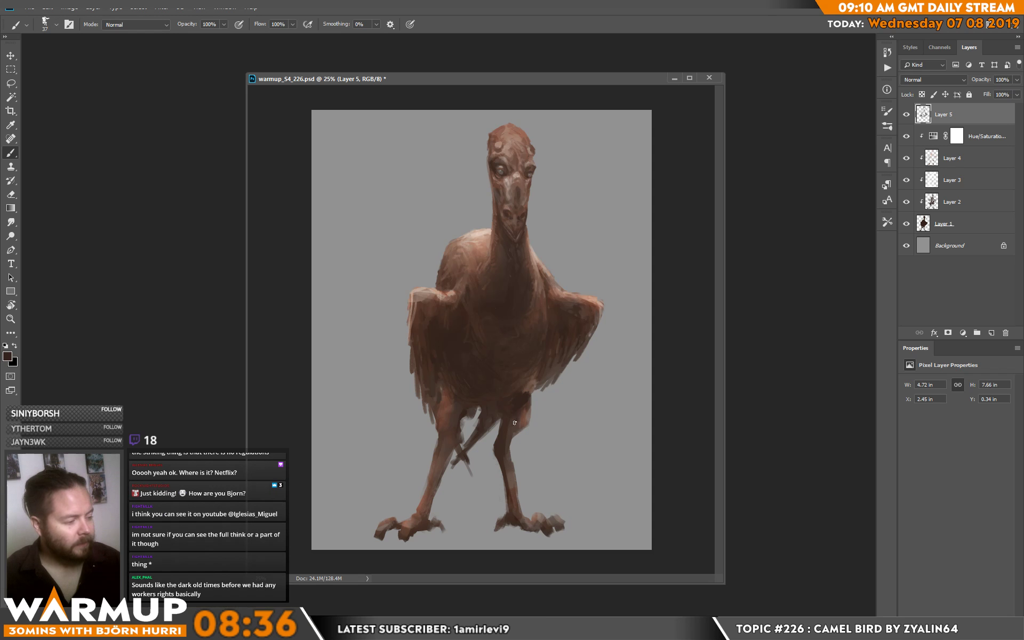
# Paint the tail feathers between the legs with sampled dark brown and grey-brown strokes, broadening them downward.
pyautogui.keyDown('alt'); pyautogui.click(479, 414); pyautogui.keyUp('alt')
pyautogui.keyDown('alt'); pyautogui.click(480, 419); pyautogui.keyUp('alt')
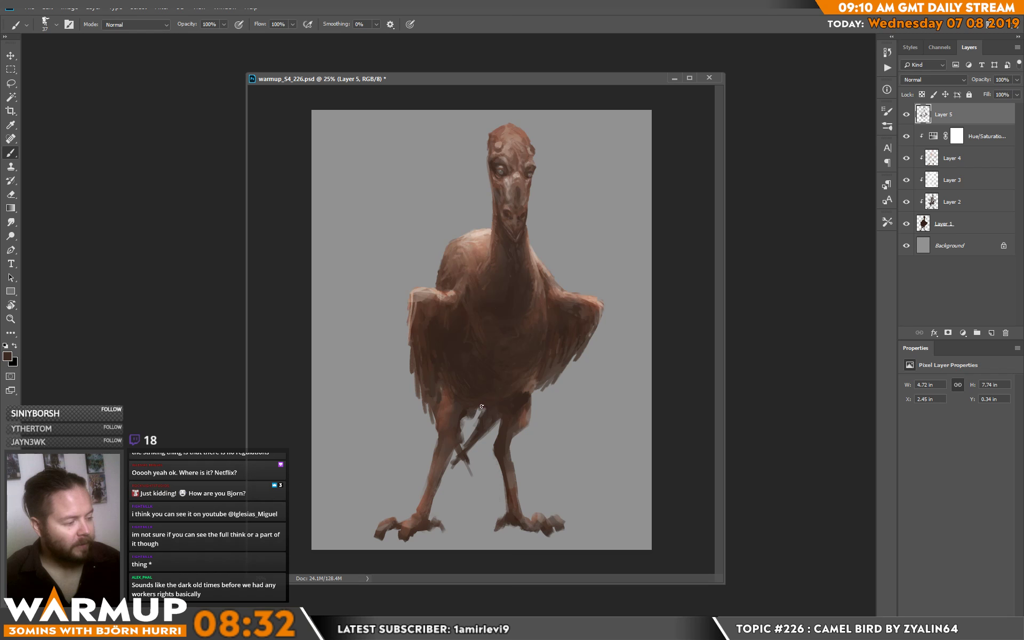
pyautogui.keyDown('alt'); pyautogui.click(485, 422); pyautogui.keyUp('alt')
pyautogui.keyDown('alt'); pyautogui.click(494, 409); pyautogui.keyUp('alt')
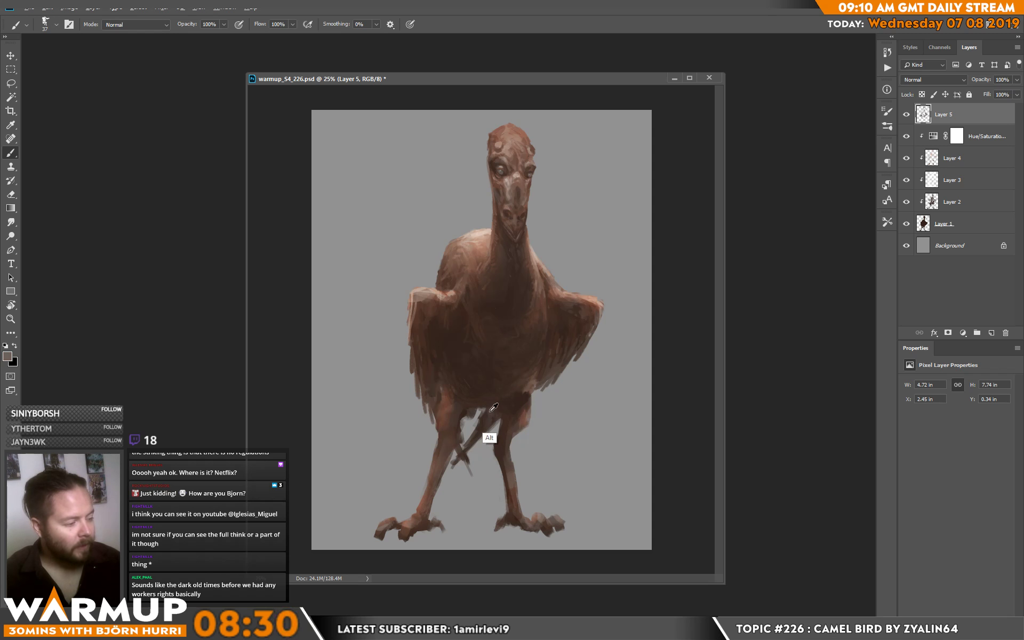
pyautogui.moveTo(489, 415)
pyautogui.mouseDown()
pyautogui.moveTo(464, 451)
pyautogui.moveTo(470, 472)
pyautogui.moveTo(486, 434)
pyautogui.moveTo(470, 451)
pyautogui.mouseUp()
pyautogui.keyDown('alt'); pyautogui.click(475, 435); pyautogui.keyUp('alt')
pyautogui.keyDown('alt'); pyautogui.click(465, 459); pyautogui.keyUp('alt')
# Touch up the left-hand thigh and the inner side of the left-hand wing with sampled reddish and dark browns.
pyautogui.keyDown('alt'); pyautogui.click(431, 442); pyautogui.keyUp('alt')
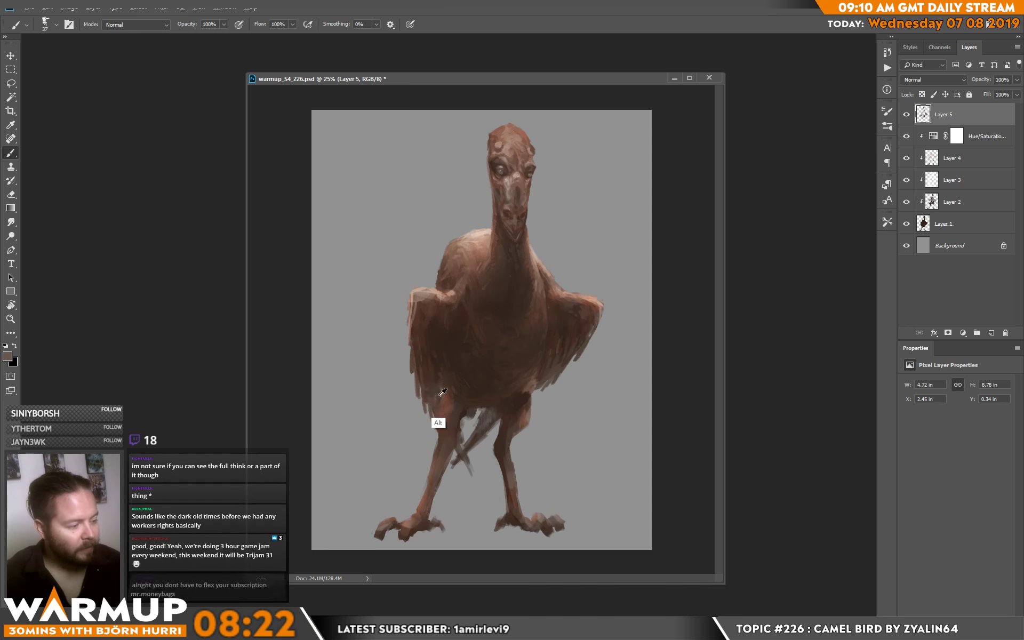
pyautogui.keyDown('alt'); pyautogui.click(438, 434); pyautogui.keyUp('alt')
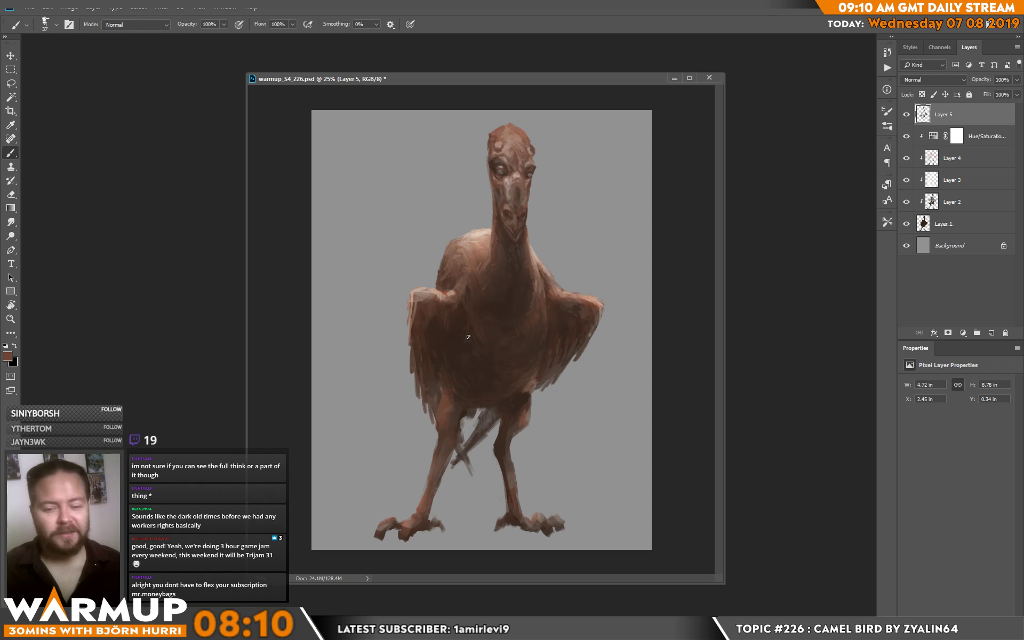
pyautogui.keyDown('alt'); pyautogui.click(455, 421); pyautogui.keyUp('alt')
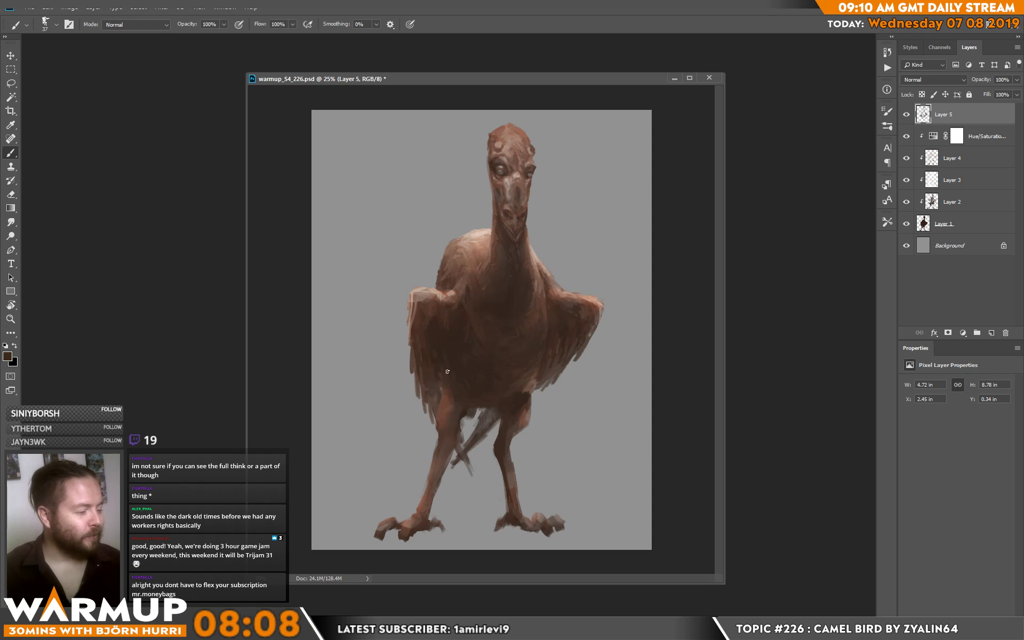
pyautogui.keyDown('alt'); pyautogui.click(445, 327); pyautogui.keyUp('alt')
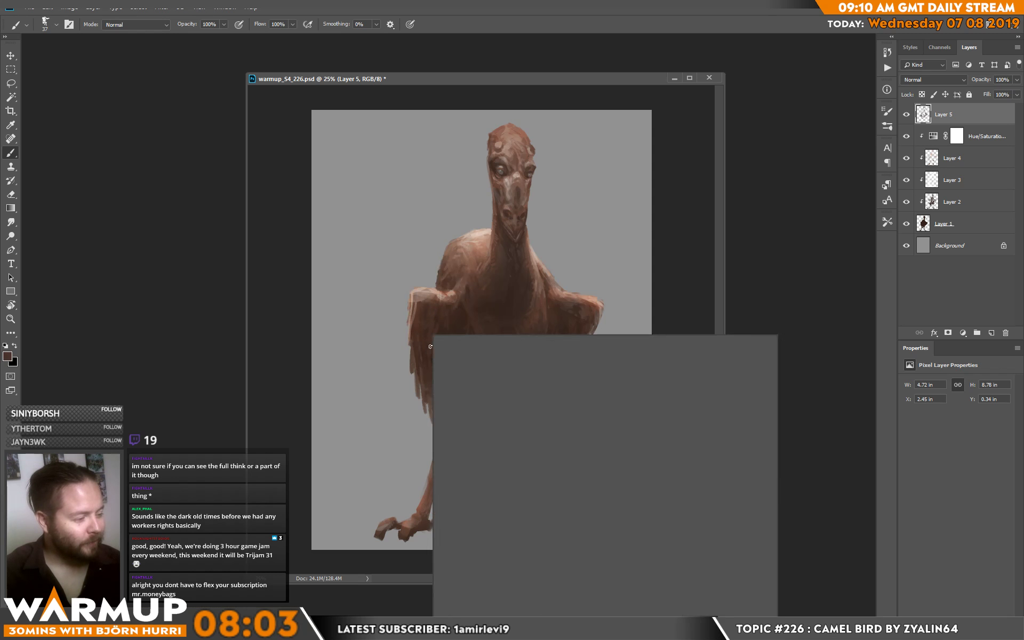
pyautogui.keyDown('alt'); pyautogui.click(442, 331); pyautogui.keyUp('alt')
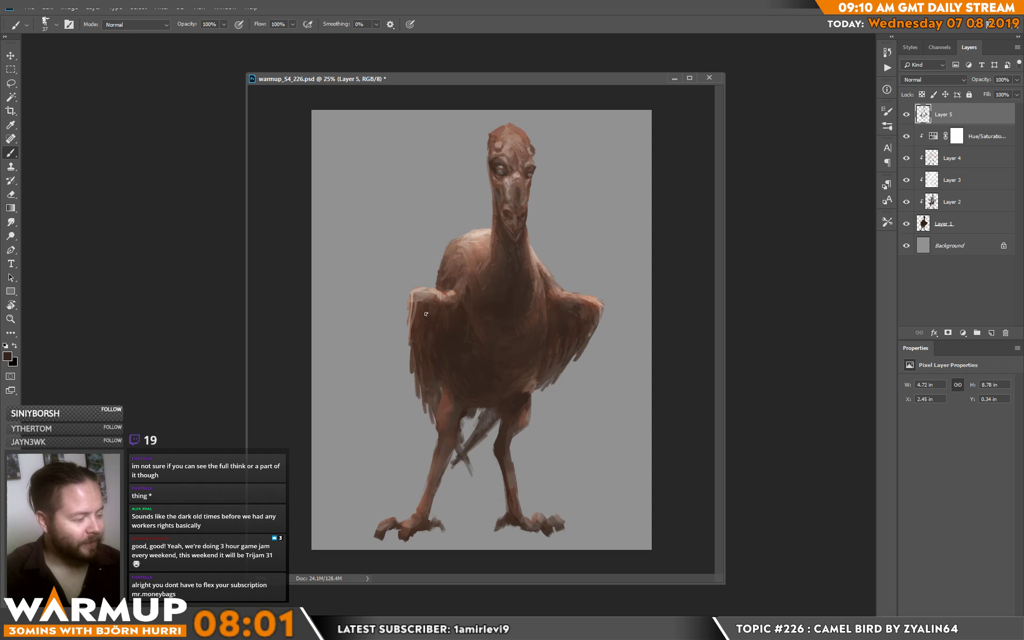
# Rework the left-hand wing shoulder and the lower hump behind it with sampled mid-brown and reddish brown strokes.
pyautogui.keyDown('alt'); pyautogui.click(460, 301); pyautogui.keyUp('alt')
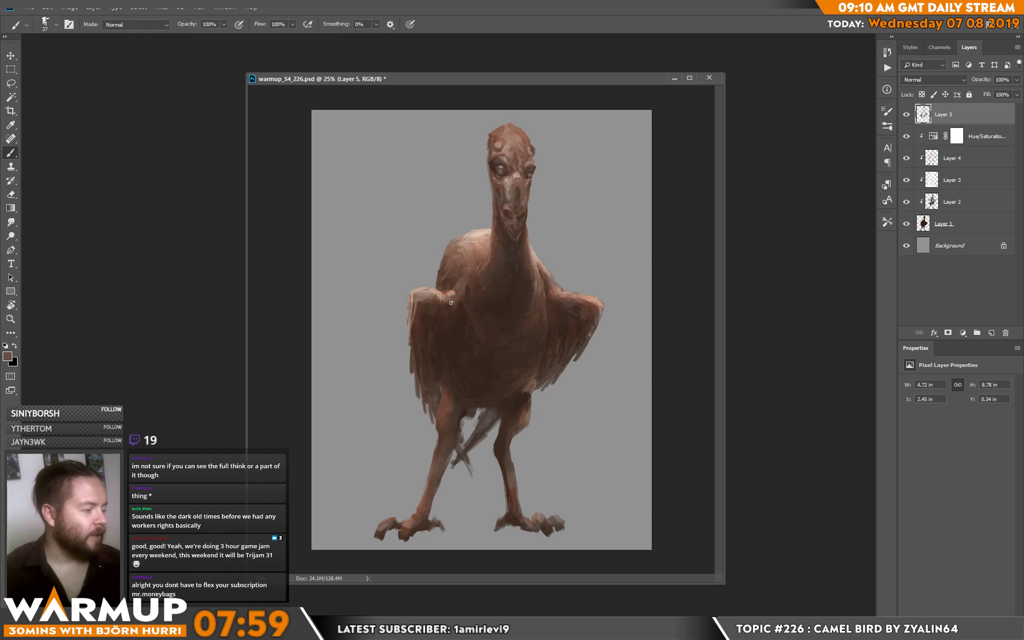
pyautogui.keyDown('alt'); pyautogui.click(456, 288); pyautogui.keyUp('alt')
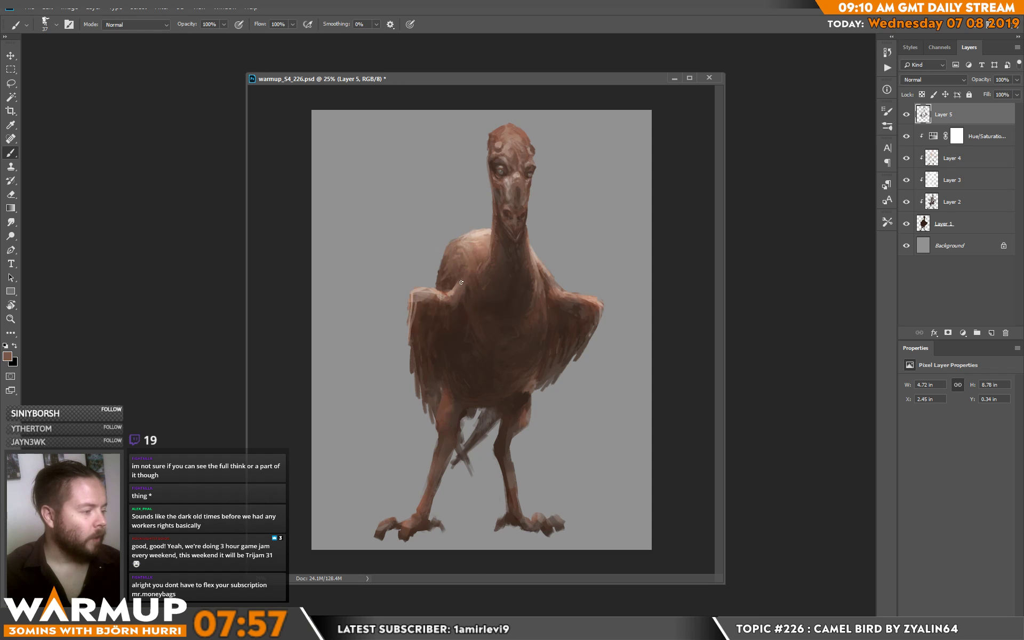
pyautogui.moveTo(454, 287); pyautogui.dragTo(463, 268)
pyautogui.keyDown('alt'); pyautogui.click(463, 281); pyautogui.keyUp('alt')
pyautogui.keyDown('alt'); pyautogui.click(471, 262); pyautogui.keyUp('alt')
pyautogui.keyDown('alt'); pyautogui.click(449, 271); pyautogui.keyUp('alt')
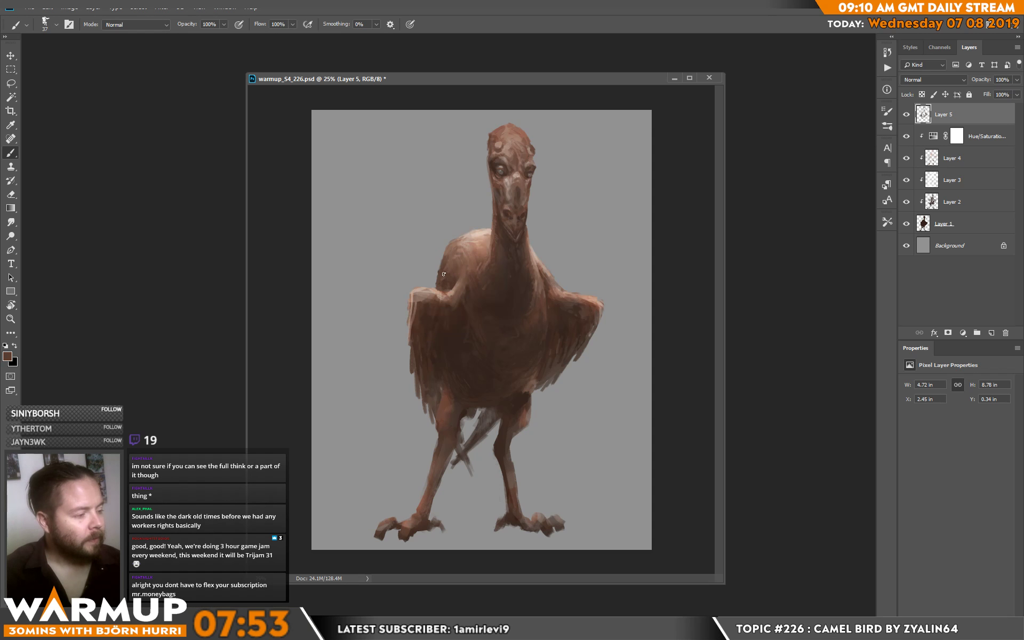
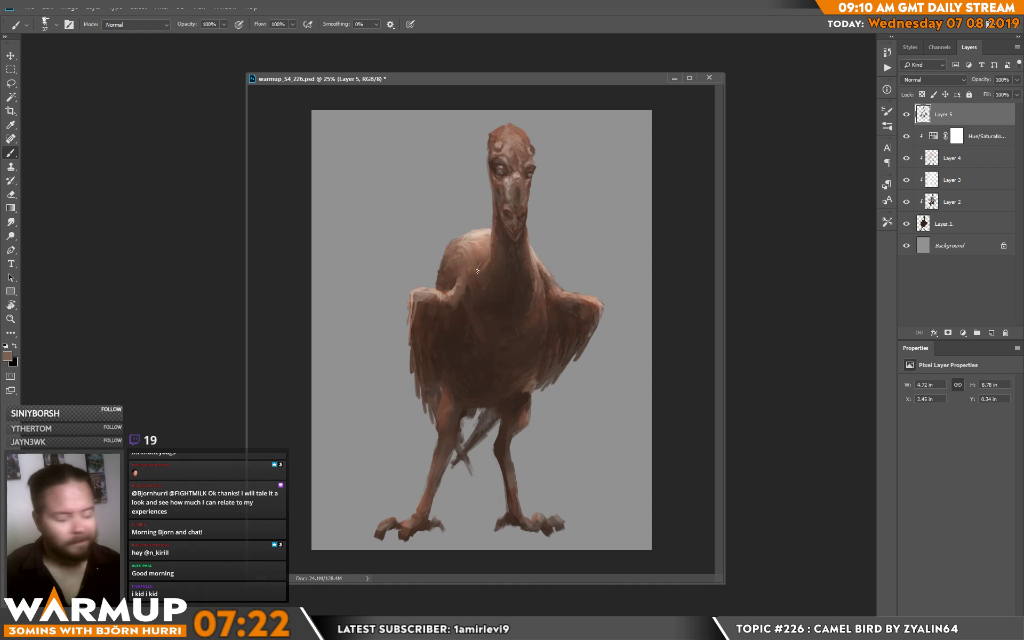
# Reduce the brush to 15 px and touch up the top of the hump with sampled light brown and pinkish tones.
pyautogui.rightClick(459, 274)
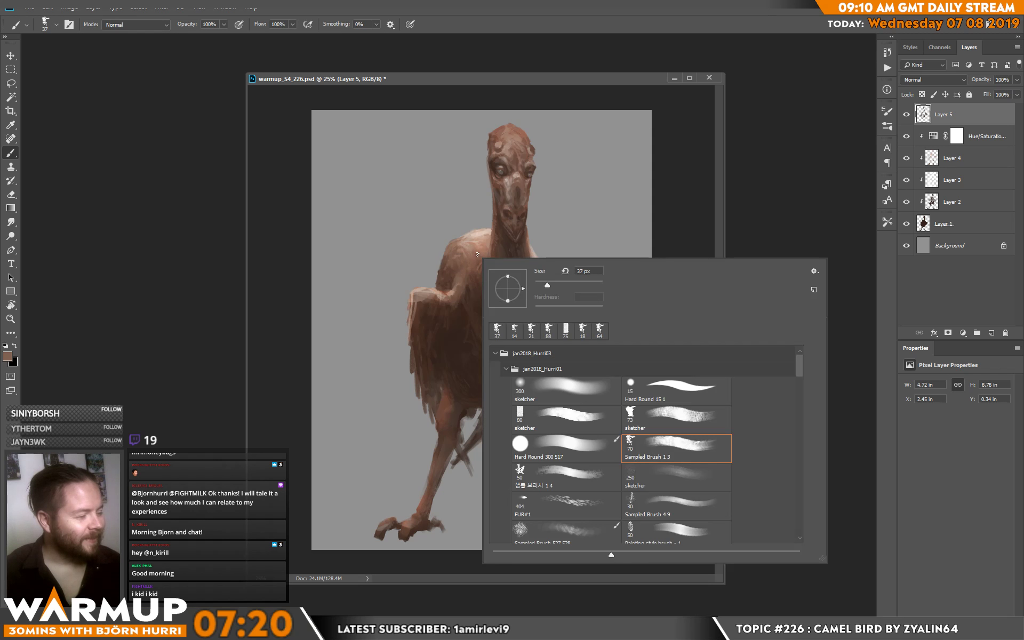
pyautogui.click(539, 286)
pyautogui.click(454, 279)
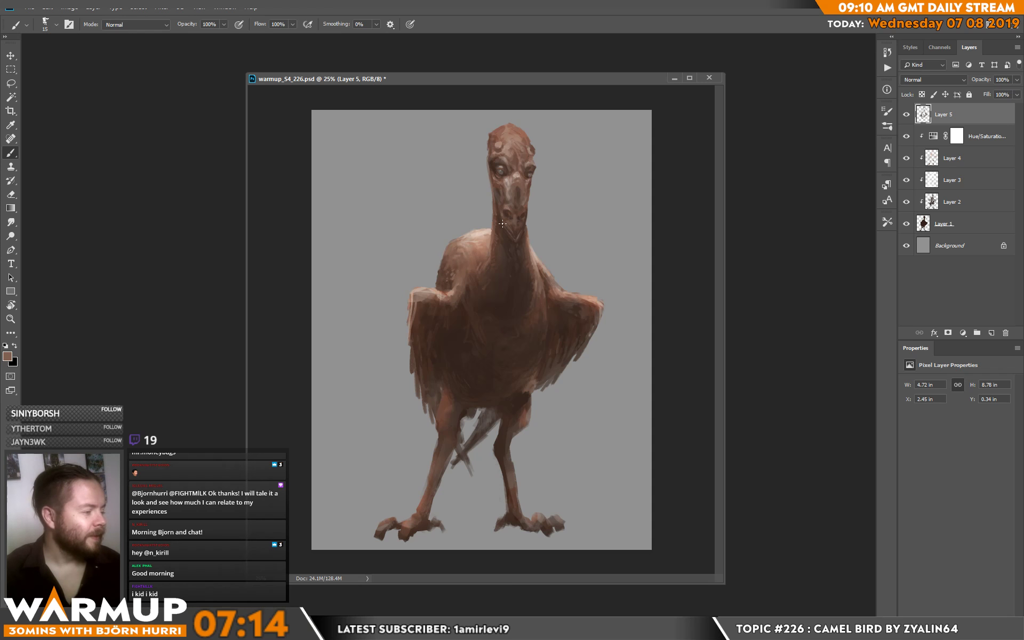
pyautogui.keyDown('alt'); pyautogui.click(472, 273); pyautogui.keyUp('alt')
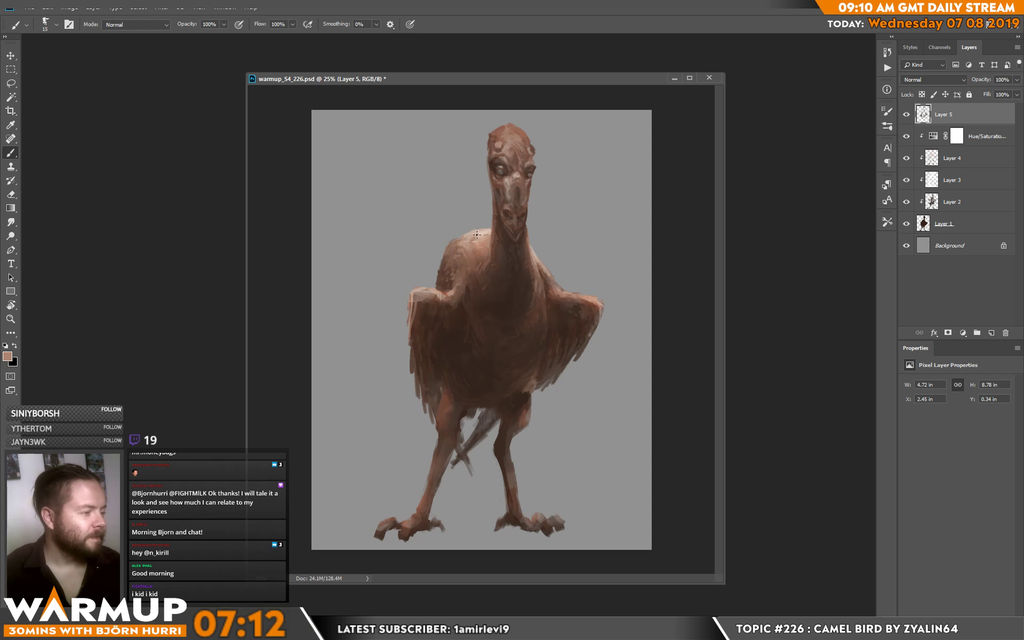
pyautogui.keyDown('alt'); pyautogui.click(486, 236); pyautogui.keyUp('alt')
pyautogui.keyDown('alt'); pyautogui.click(474, 231); pyautogui.keyUp('alt')
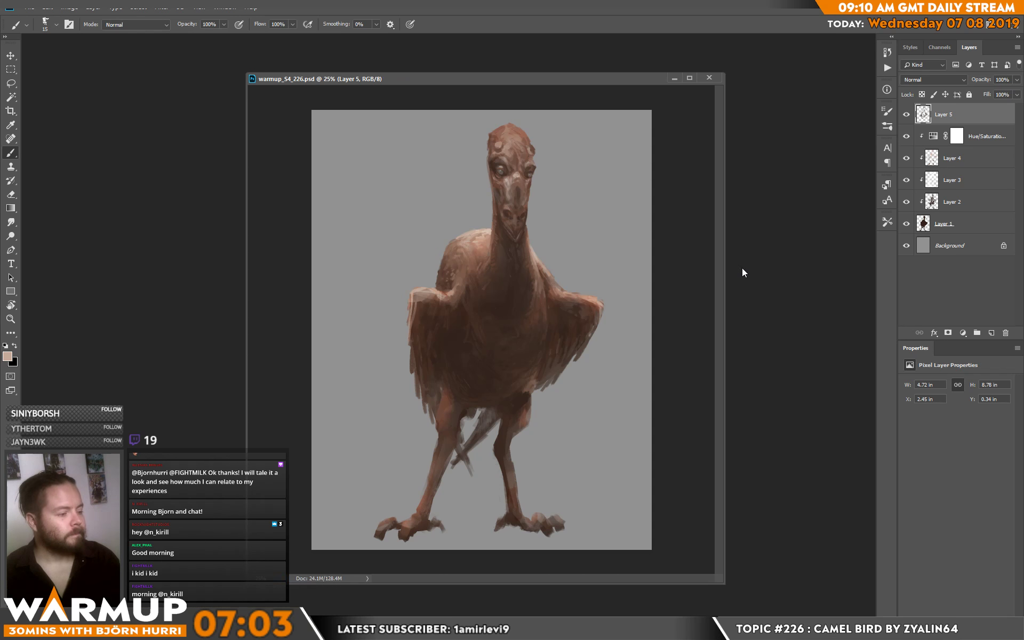
pyautogui.press('v')
pyautogui.moveTo(555, 312)
pyautogui.mouseDown()
pyautogui.moveTo(506, 312)
pyautogui.moveTo(539, 331)
pyautogui.moveTo(442, 322)
pyautogui.mouseUp()
pyautogui.hotkey('ctrl', 'z')
pyautogui.hotkey('ctrl', 'z')
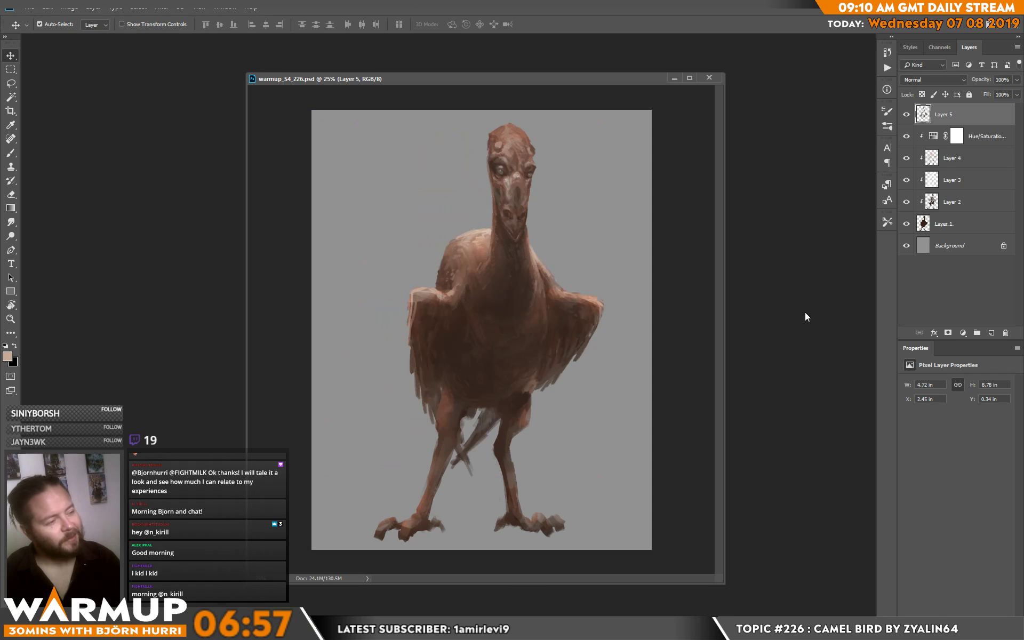
# Merge all the bird layers into one above the background and shift the bird about 0.8 in towards the canvas's left edge.
pyautogui.keyDown('shift'); pyautogui.click(950, 227); pyautogui.keyUp('shift')
pyautogui.hotkey('ctrl', 'e')
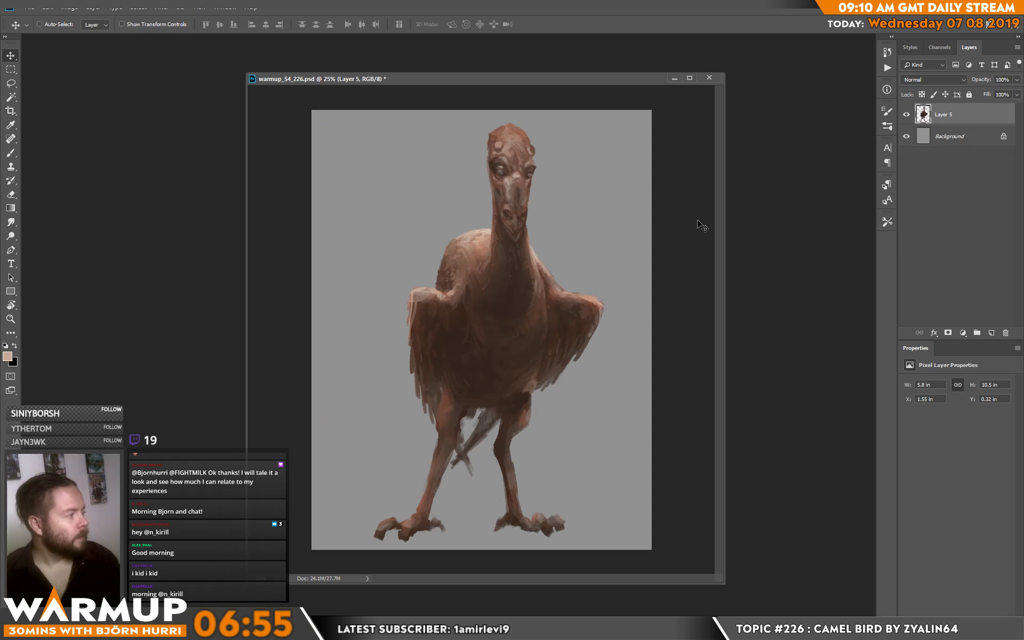
pyautogui.moveTo(573, 281); pyautogui.dragTo(538, 281)
# On a new layer, paint a near-black silhouette of a person in a wide-brimmed hat, about 7 in tall, beside the bird with a 64 px brush.
pyautogui.click(990, 332)
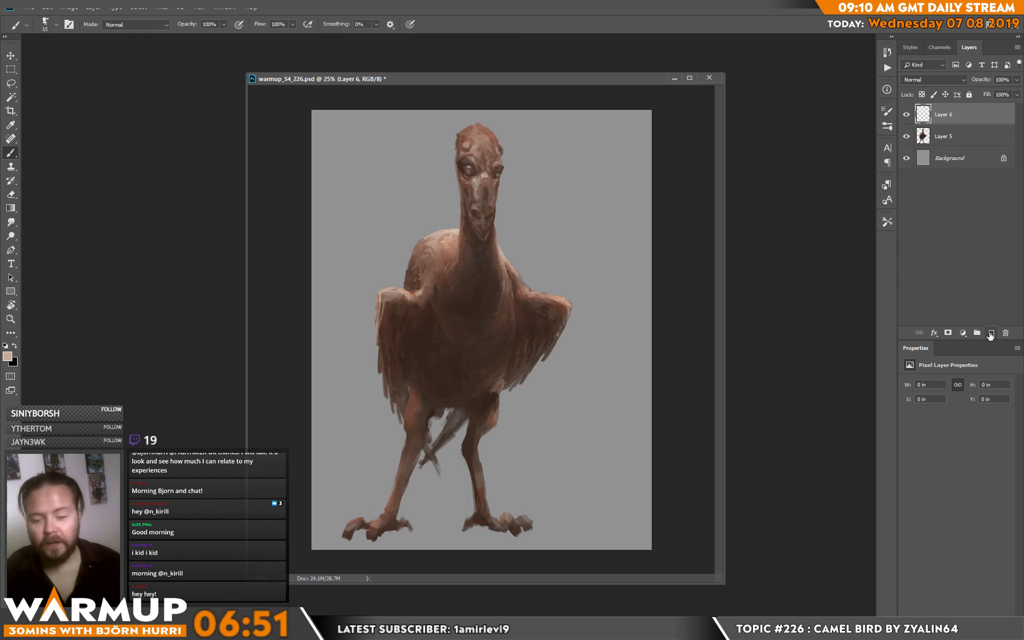
pyautogui.press('b')
pyautogui.rightClick(592, 390)
pyautogui.moveTo(659, 368); pyautogui.dragTo(671, 366)
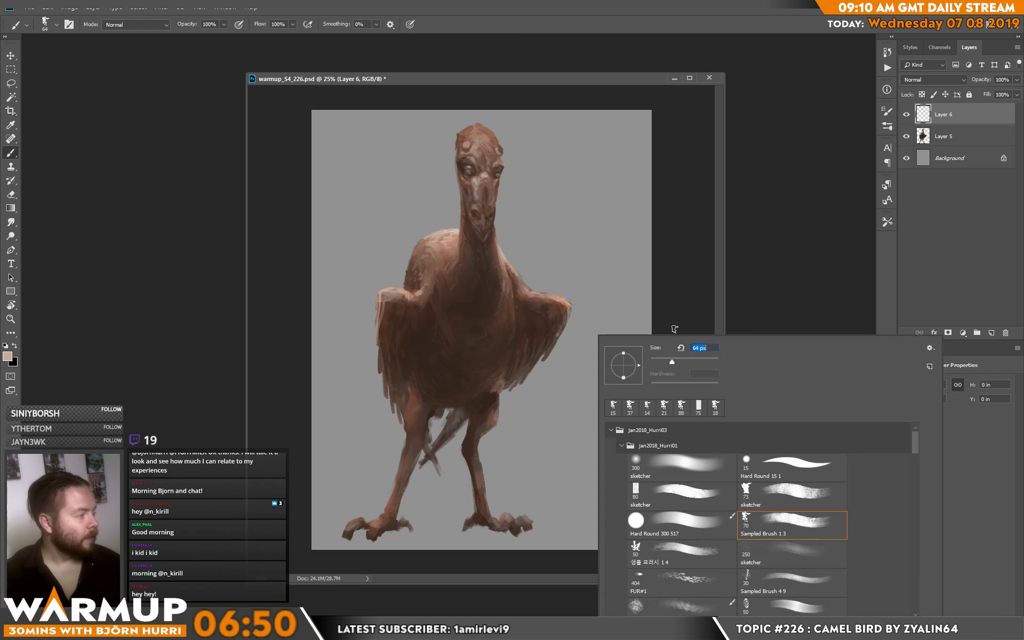
pyautogui.click(675, 329)
pyautogui.keyDown('alt'); pyautogui.click(664, 424); pyautogui.keyUp('alt')
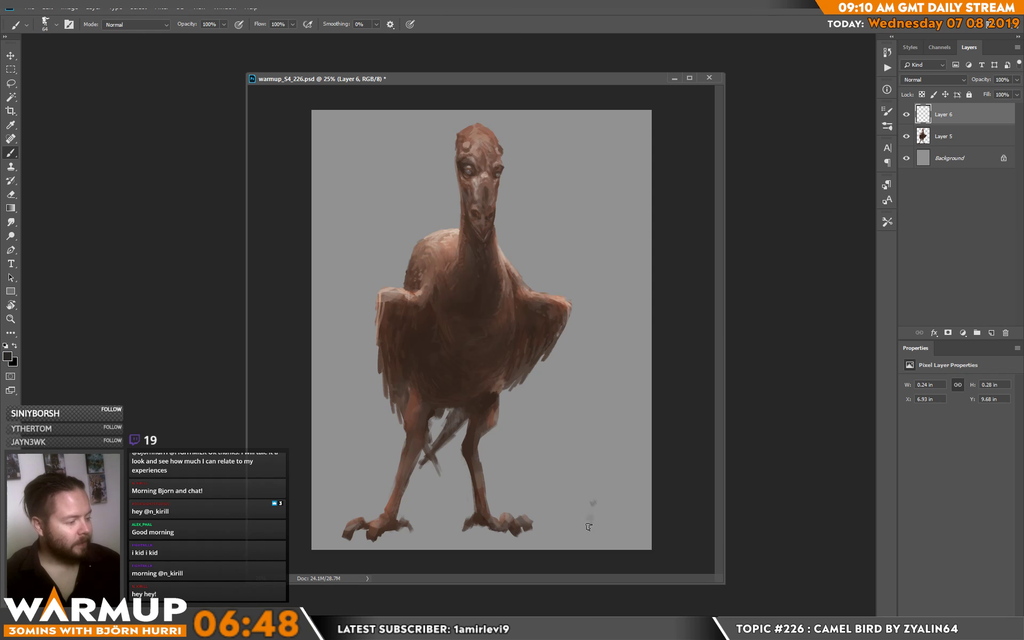
pyautogui.moveTo(589, 527)
pyautogui.mouseDown()
pyautogui.moveTo(590, 351)
pyautogui.moveTo(602, 307)
pyautogui.moveTo(624, 322)
pyautogui.moveTo(631, 527)
pyautogui.mouseUp()
pyautogui.moveTo(590, 433)
pyautogui.mouseDown()
pyautogui.moveTo(613, 377)
pyautogui.moveTo(607, 316)
pyautogui.moveTo(615, 329)
pyautogui.moveTo(594, 339)
pyautogui.mouseUp()
pyautogui.moveTo(593, 281)
pyautogui.mouseDown()
pyautogui.moveTo(628, 293)
pyautogui.moveTo(606, 261)
pyautogui.moveTo(625, 270)
pyautogui.moveTo(608, 258)
pyautogui.moveTo(622, 285)
pyautogui.moveTo(601, 303)
pyautogui.moveTo(629, 293)
pyautogui.moveTo(613, 343)
pyautogui.moveTo(583, 366)
pyautogui.moveTo(583, 402)
pyautogui.moveTo(617, 399)
pyautogui.moveTo(634, 365)
pyautogui.moveTo(610, 297)
pyautogui.moveTo(620, 355)
pyautogui.moveTo(602, 392)
pyautogui.moveTo(613, 441)
pyautogui.moveTo(611, 309)
pyautogui.moveTo(605, 349)
pyautogui.moveTo(596, 333)
pyautogui.moveTo(590, 345)
pyautogui.moveTo(585, 447)
pyautogui.mouseUp()
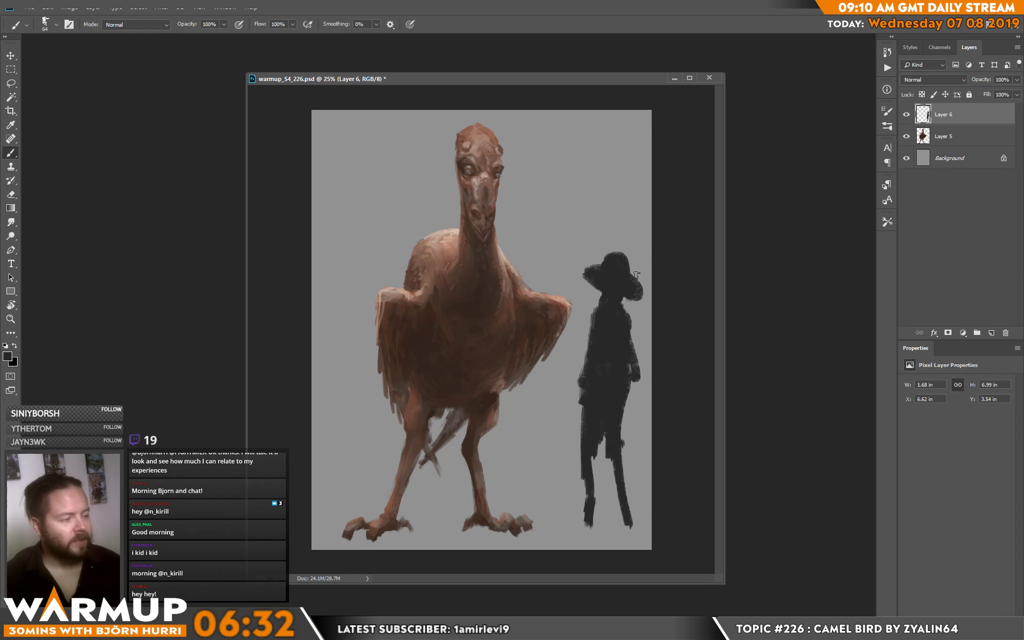
# Lower the opacity of the human silhouette's layer to 38%.
pyautogui.click(1016, 79)
pyautogui.click(981, 94)
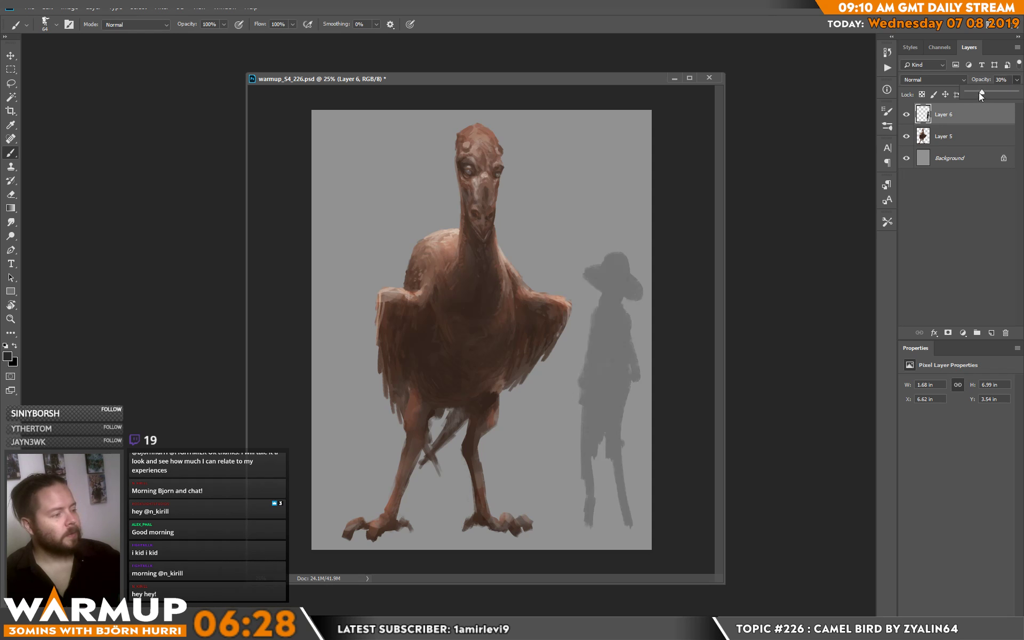
pyautogui.moveTo(979, 92); pyautogui.dragTo(983, 94)
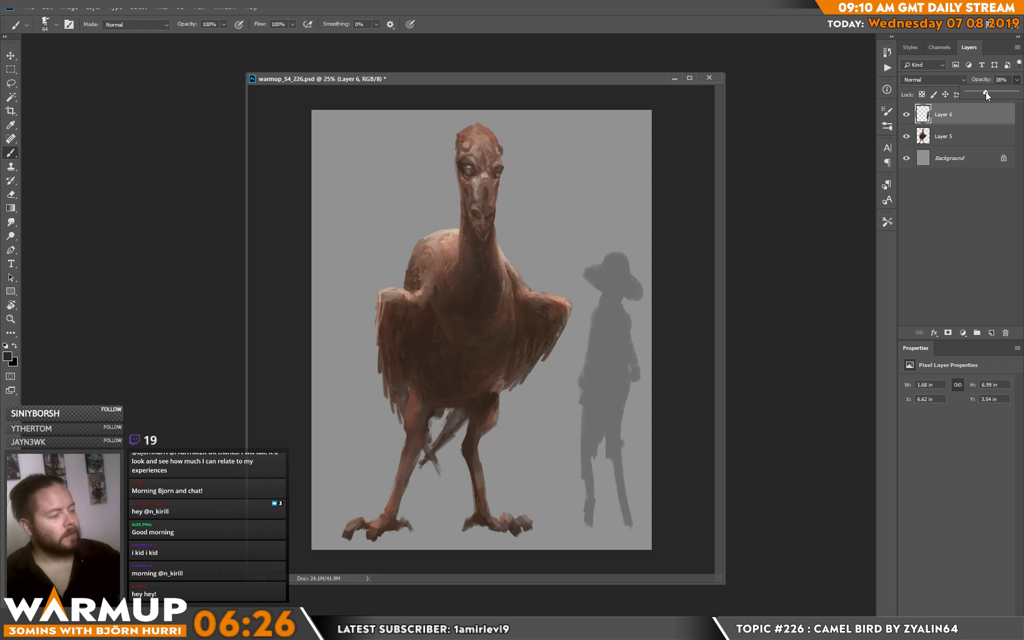
pyautogui.click(600, 323)
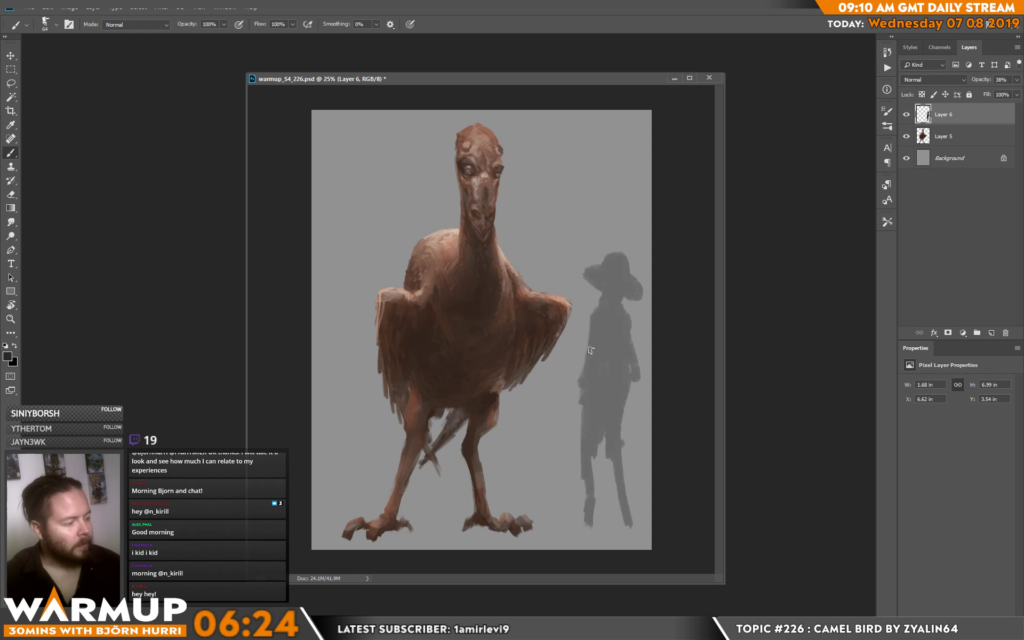
# Set the brush to 29 px and add a downward-pointing pitchfork to the silhouette's hand, with a small handle end at the far shoulder.
pyautogui.rightClick(622, 347)
pyautogui.moveTo(693, 362); pyautogui.dragTo(689, 363)
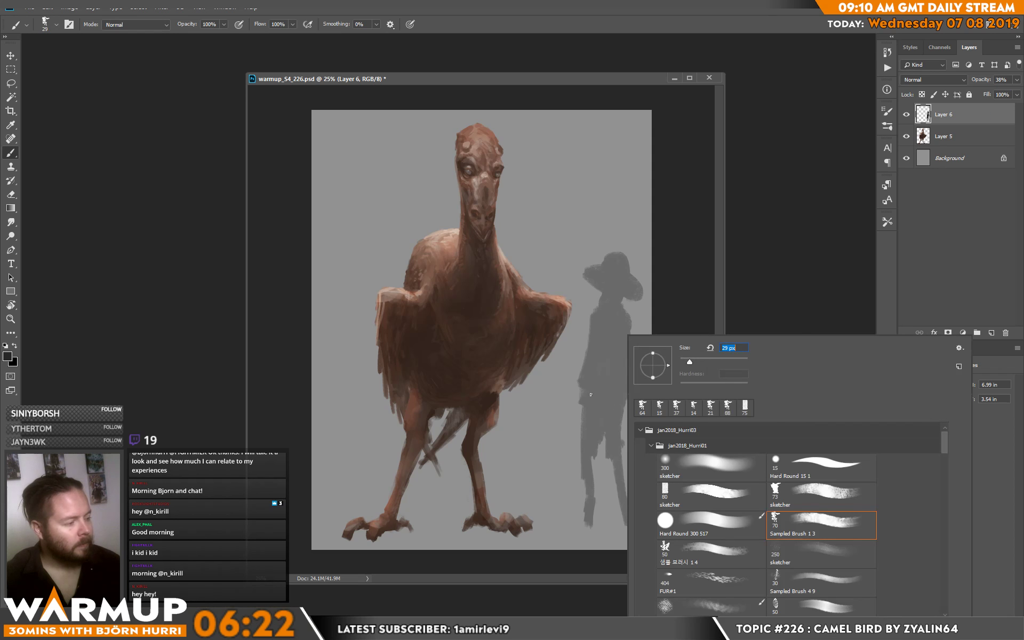
pyautogui.press('Return')
pyautogui.moveTo(582, 408)
pyautogui.mouseDown()
pyautogui.moveTo(543, 495)
pyautogui.moveTo(564, 489)
pyautogui.moveTo(548, 509)
pyautogui.mouseUp()
pyautogui.moveTo(565, 467); pyautogui.dragTo(547, 503)
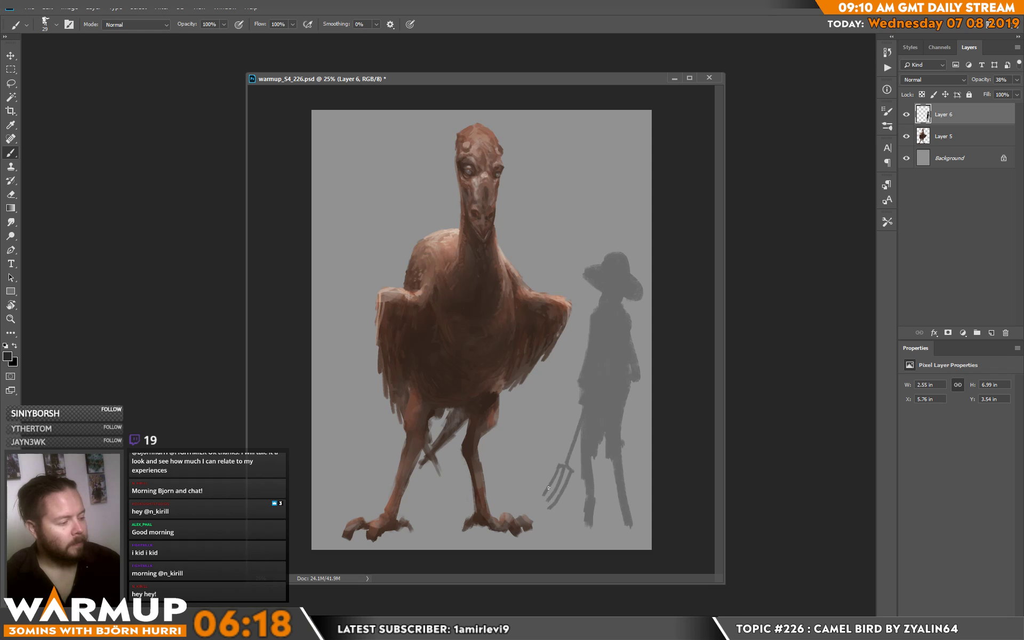
pyautogui.moveTo(633, 312); pyautogui.dragTo(631, 317)
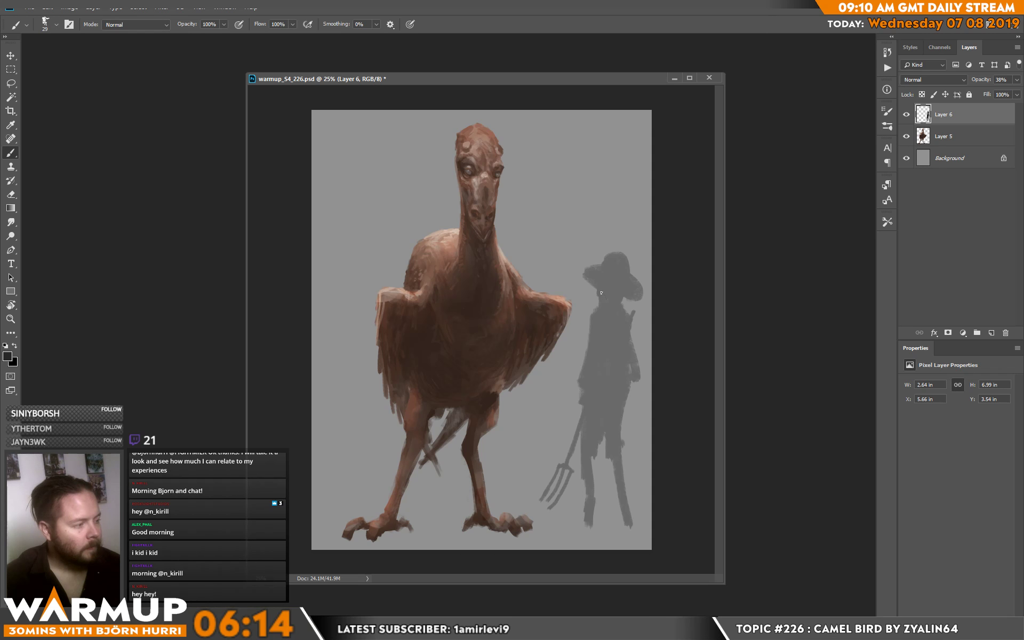
# Refine the silhouette by trimming the hat and boots with the Eraser and painting the hand, trouser hem and shoes.
pyautogui.press('e')
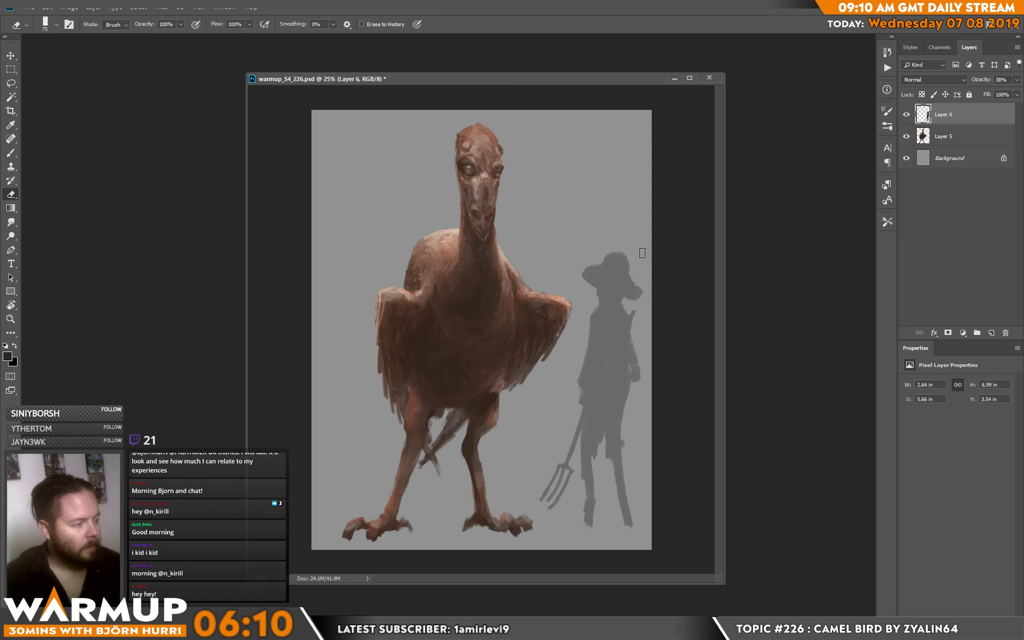
pyautogui.press('b')
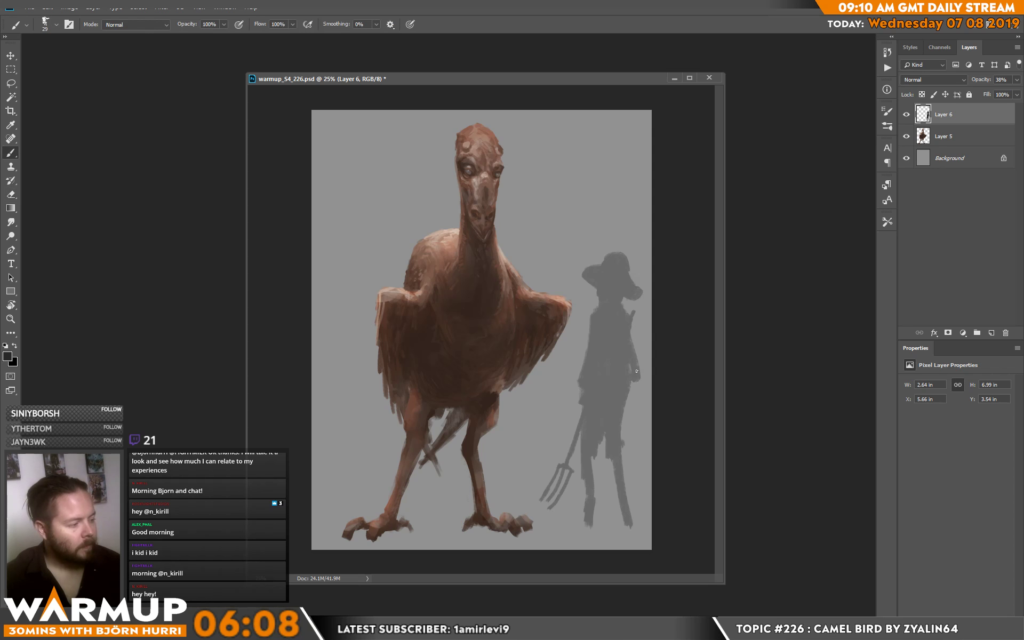
pyautogui.moveTo(636, 378)
pyautogui.mouseDown()
pyautogui.moveTo(624, 396)
pyautogui.moveTo(621, 456)
pyautogui.mouseUp()
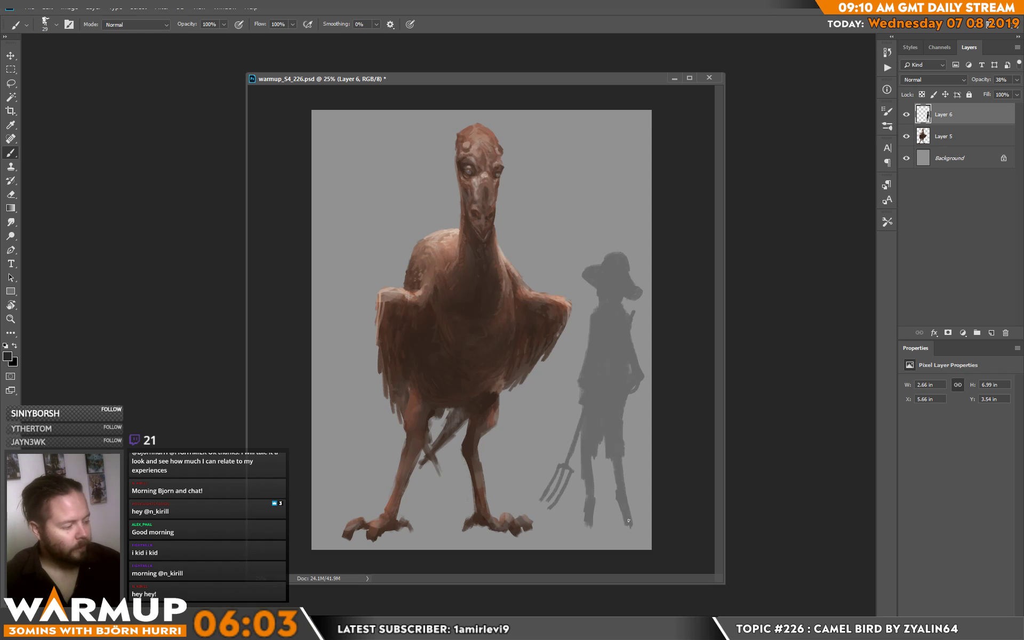
pyautogui.moveTo(625, 519); pyautogui.dragTo(626, 529)
pyautogui.moveTo(585, 494); pyautogui.dragTo(586, 504)
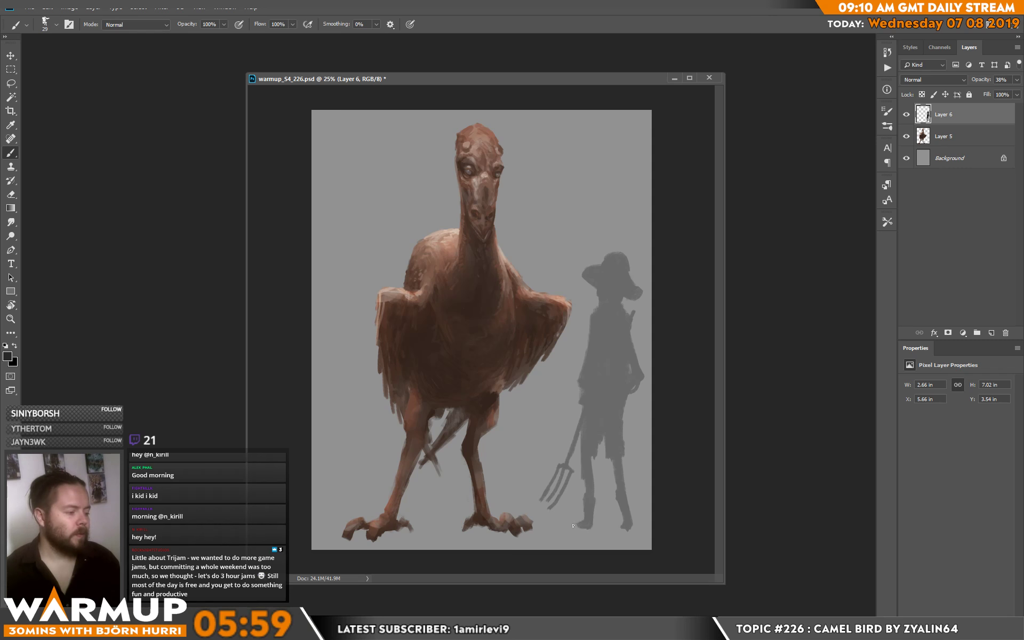
pyautogui.moveTo(635, 521); pyautogui.dragTo(622, 530)
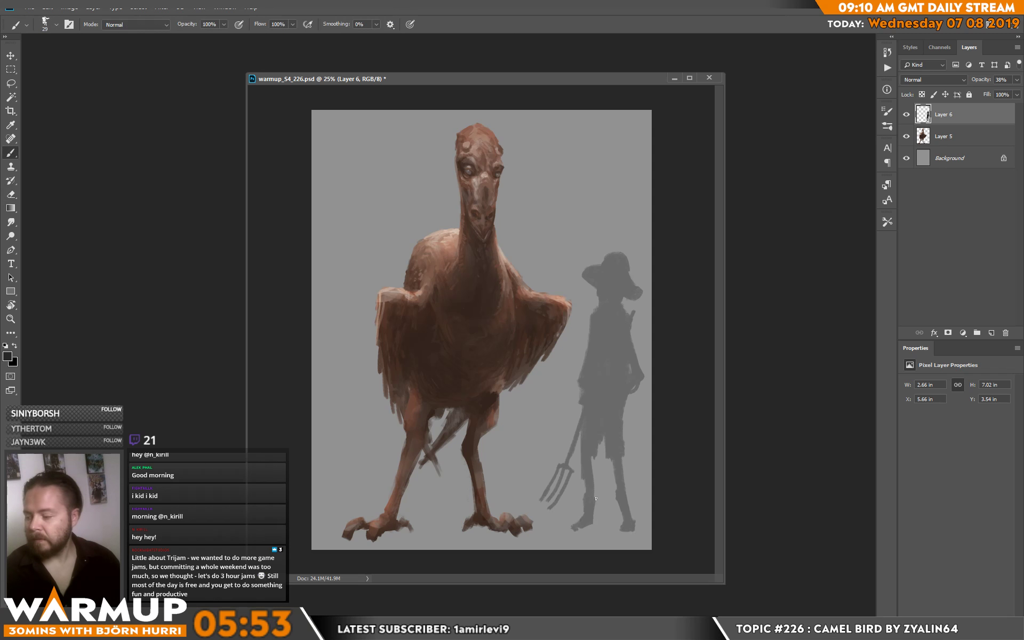
pyautogui.press('e')
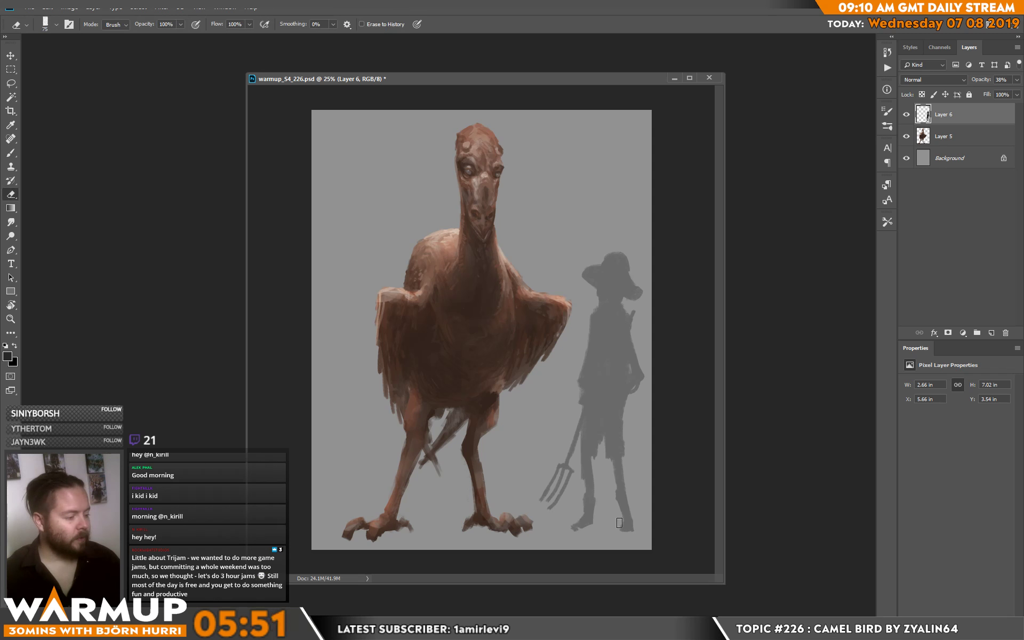
pyautogui.press('b')
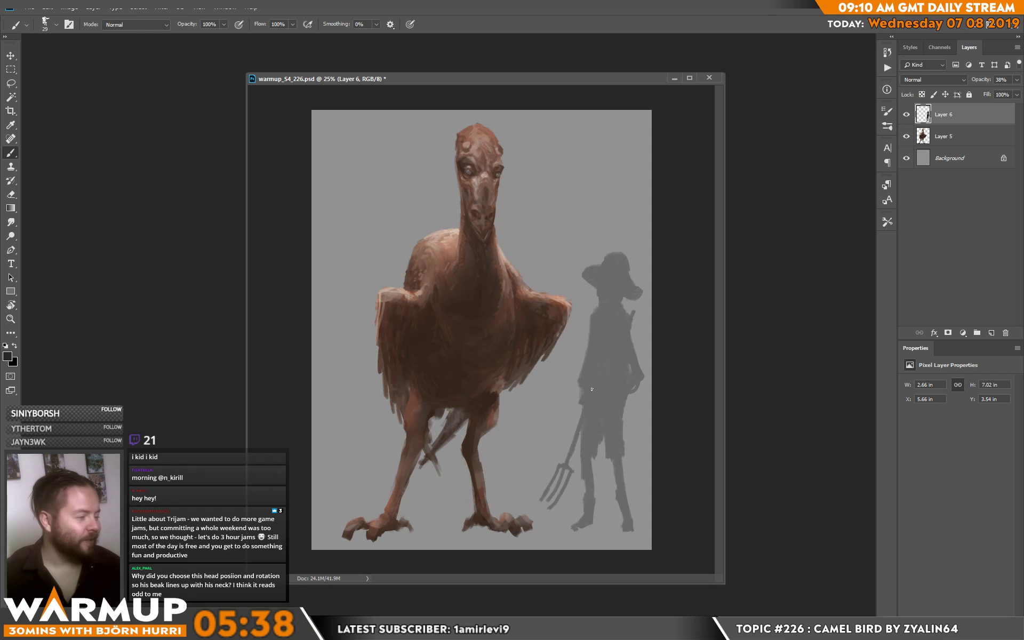
# On the merged bird layer, blend the belly and inner side of the left-hand wing with sampled dark browns.
pyautogui.click(945, 136)
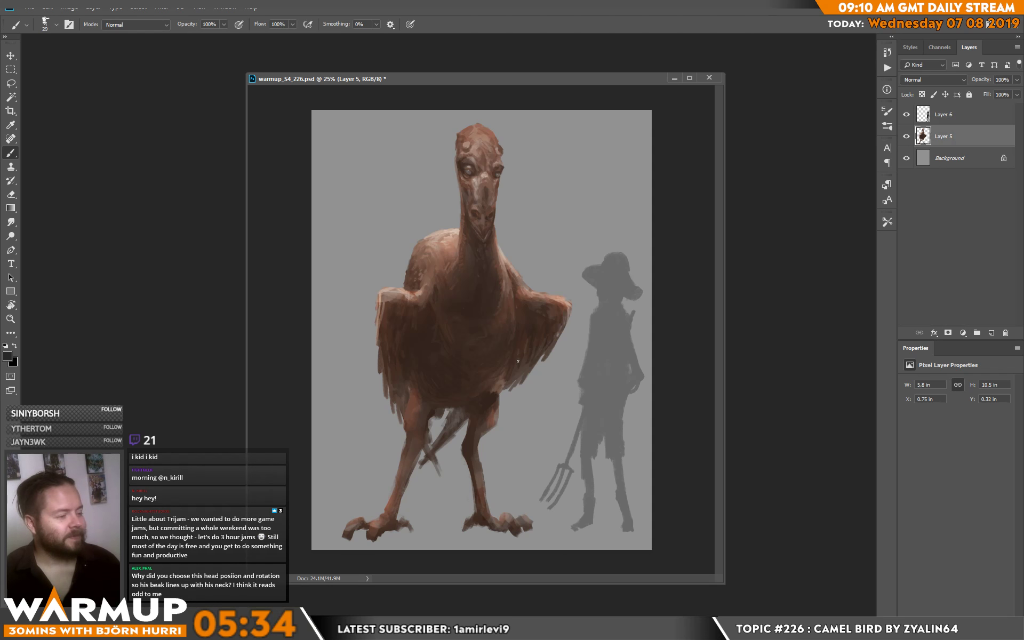
pyautogui.keyDown('alt'); pyautogui.click(414, 387); pyautogui.keyUp('alt')
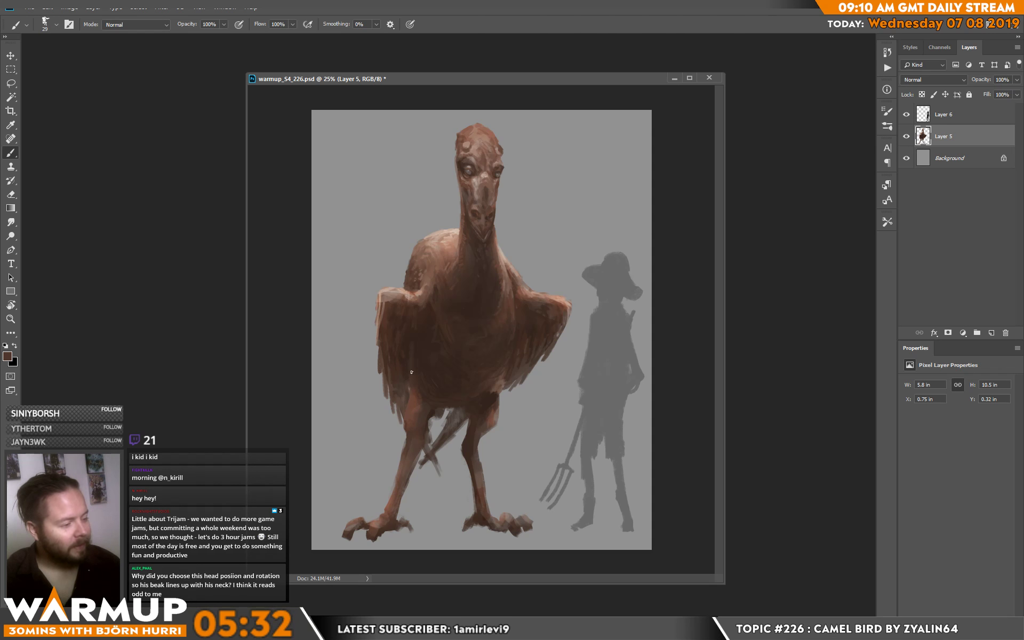
pyautogui.keyDown('alt'); pyautogui.click(413, 356); pyautogui.keyUp('alt')
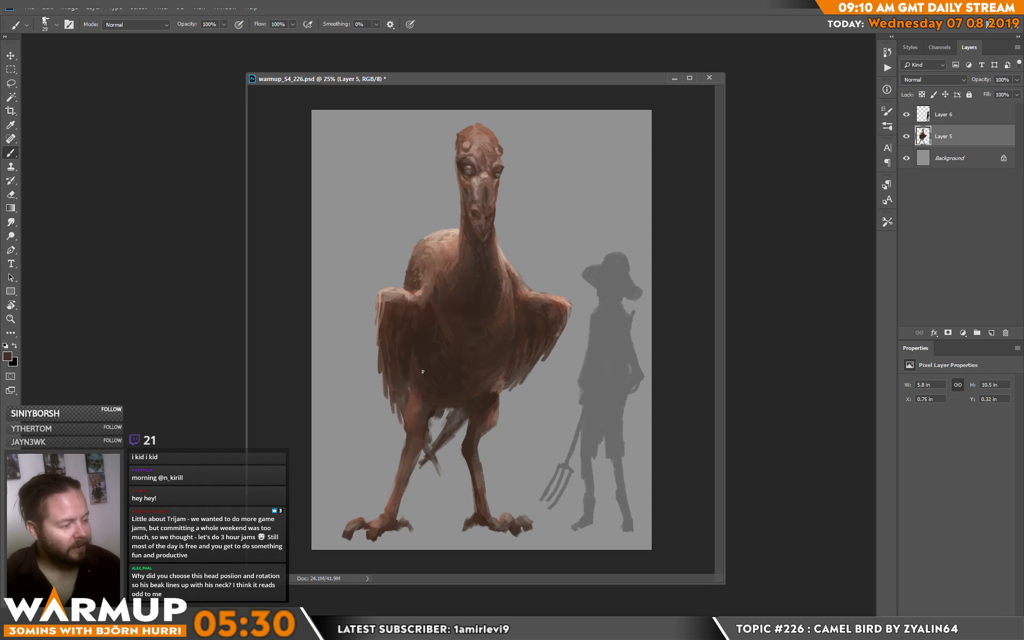
pyautogui.keyDown('alt'); pyautogui.click(425, 370); pyautogui.keyUp('alt')
pyautogui.keyDown('alt'); pyautogui.click(437, 335); pyautogui.keyUp('alt')
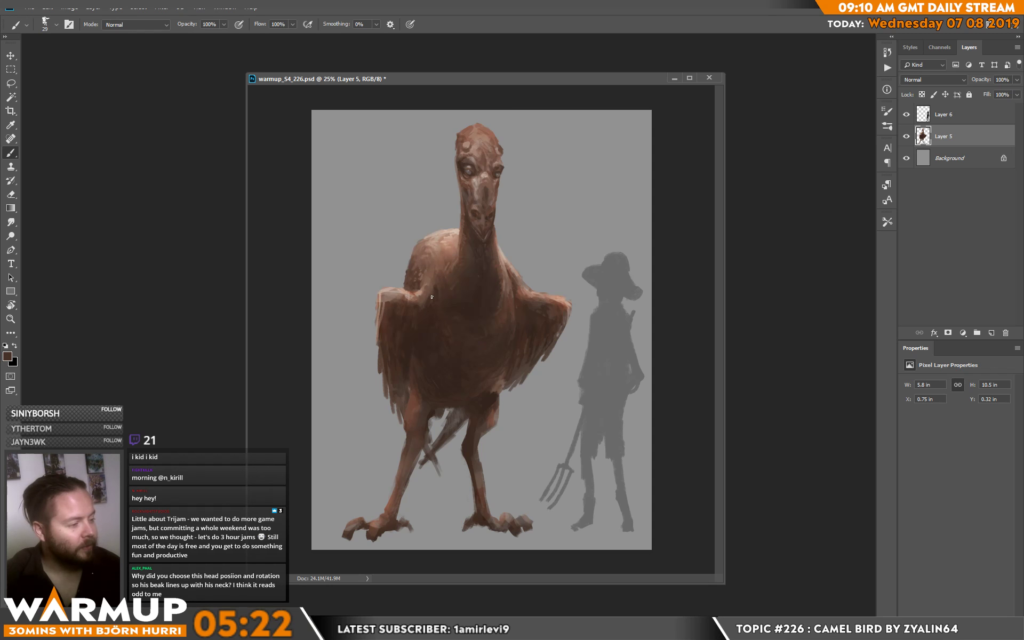
# Rework the chest between the left-hand wing shoulder and the neck with sampled mid and dark brown strokes.
pyautogui.keyDown('alt'); pyautogui.click(432, 273); pyautogui.keyUp('alt')
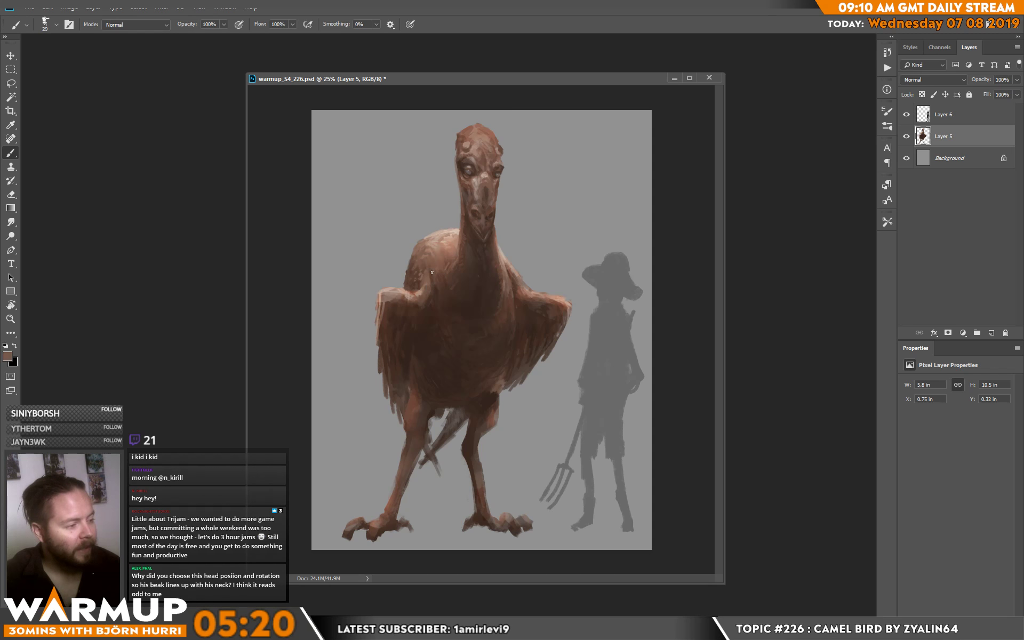
pyautogui.moveTo(439, 272); pyautogui.dragTo(451, 309)
pyautogui.keyDown('alt'); pyautogui.click(442, 285); pyautogui.keyUp('alt')
pyautogui.keyDown('alt'); pyautogui.click(449, 302); pyautogui.keyUp('alt')
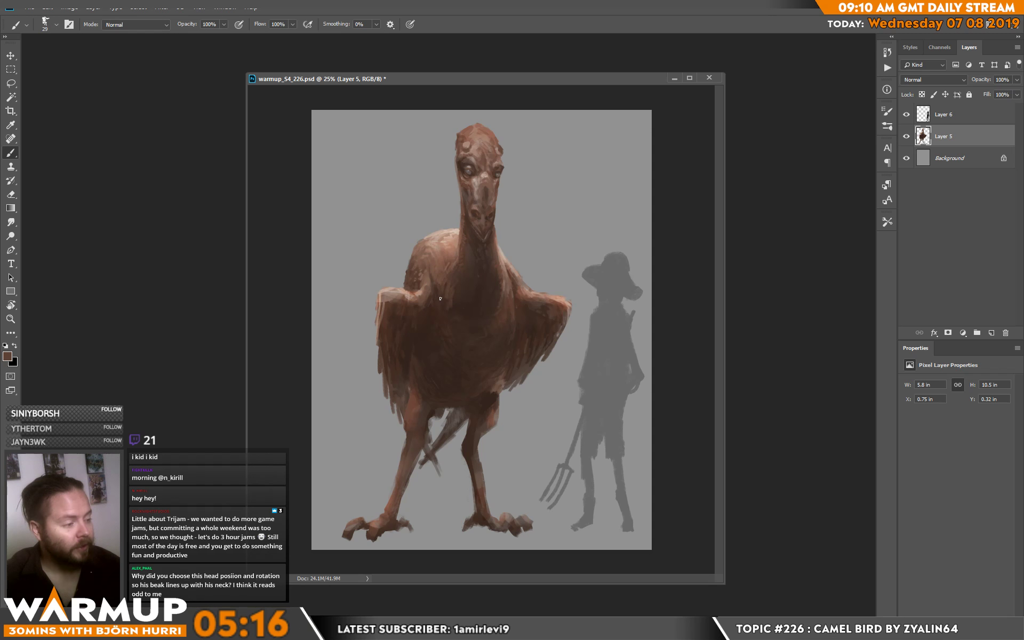
pyautogui.keyDown('alt'); pyautogui.click(457, 316); pyautogui.keyUp('alt')
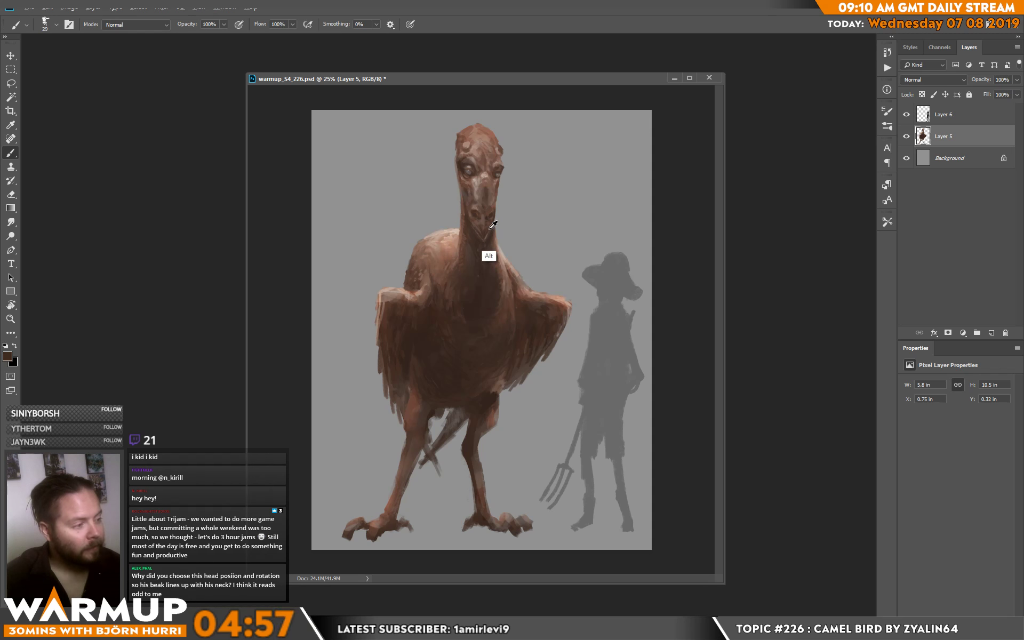
# Reduce the brush to 14 px and refine the neck edges and throat around the beak with sampled browns and background grey.
pyautogui.rightClick(519, 217)
pyautogui.click(564, 248)
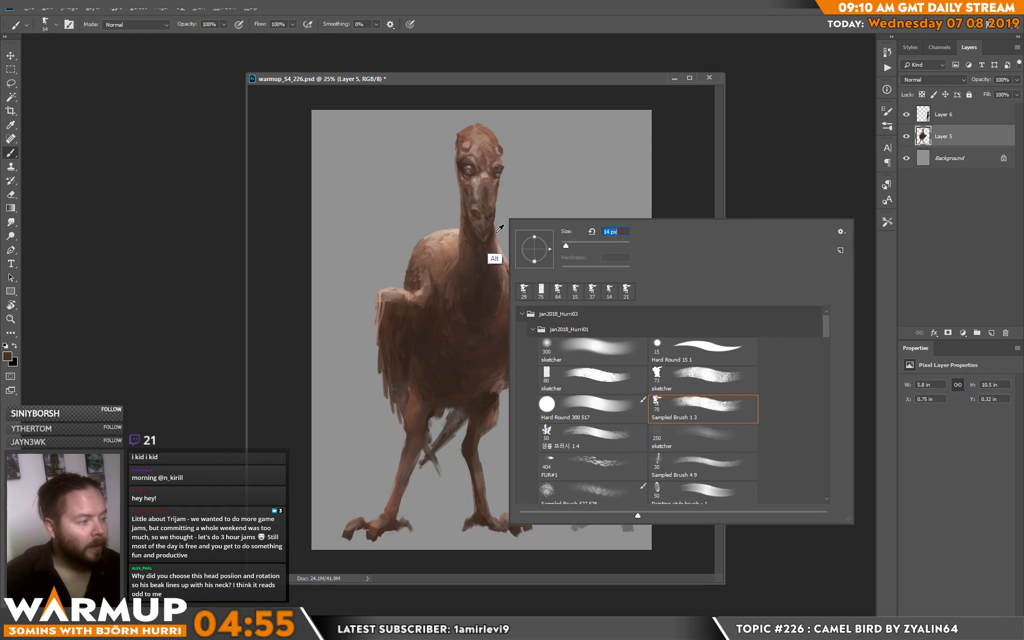
pyautogui.click(493, 228)
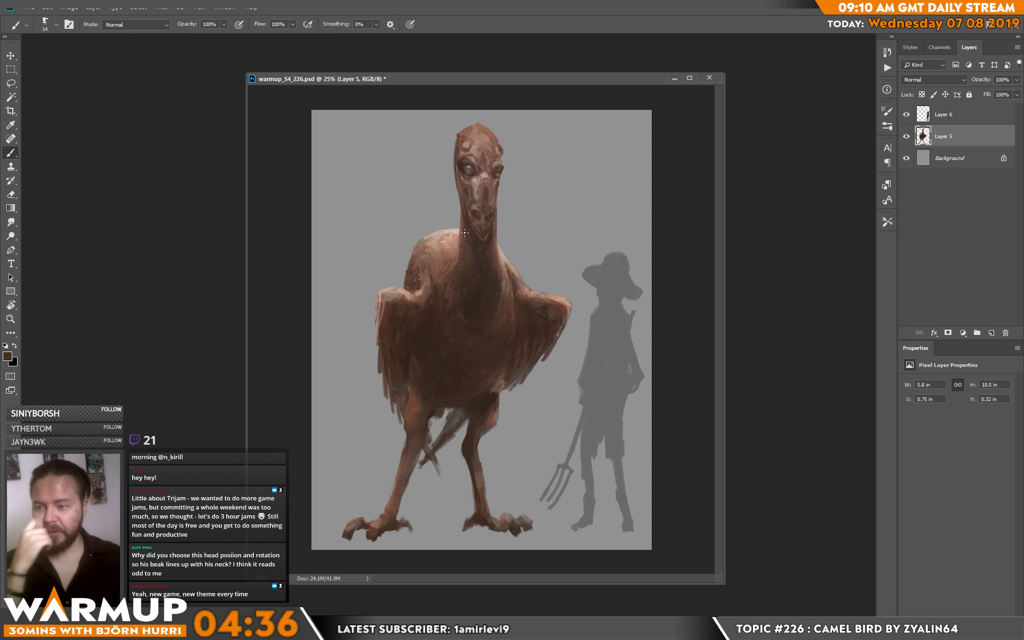
pyautogui.keyDown('alt'); pyautogui.click(504, 200); pyautogui.keyUp('alt')
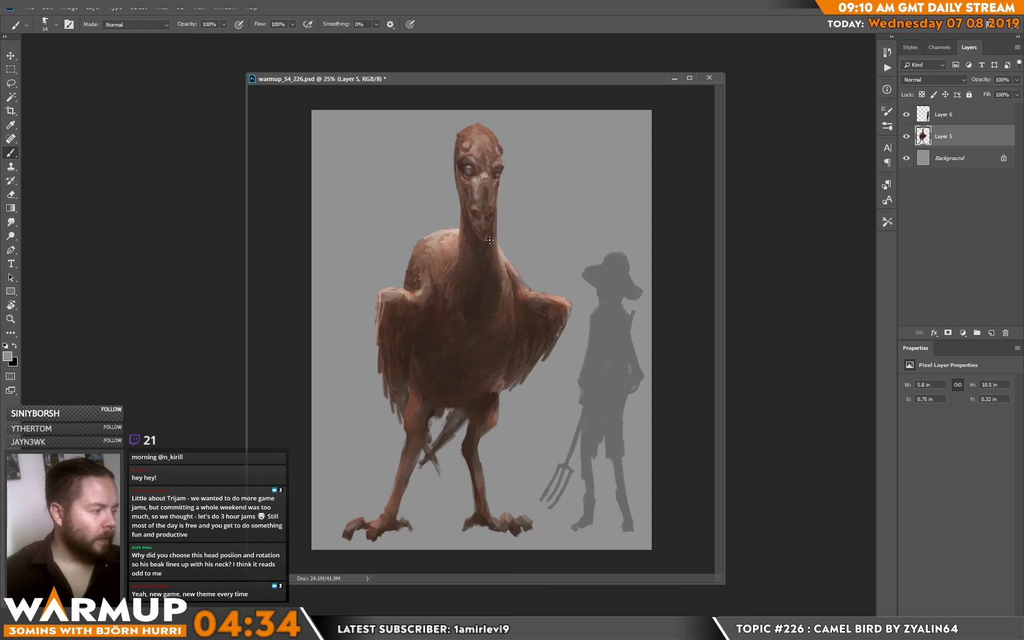
pyautogui.keyDown('alt'); pyautogui.click(494, 216); pyautogui.keyUp('alt')
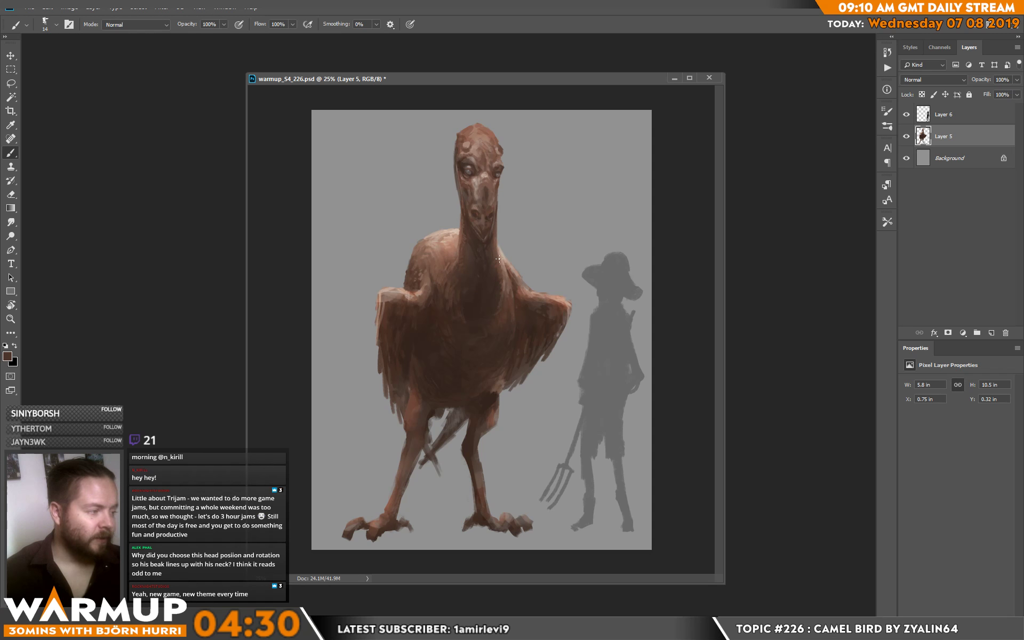
pyautogui.keyDown('alt'); pyautogui.click(462, 210); pyautogui.keyUp('alt')
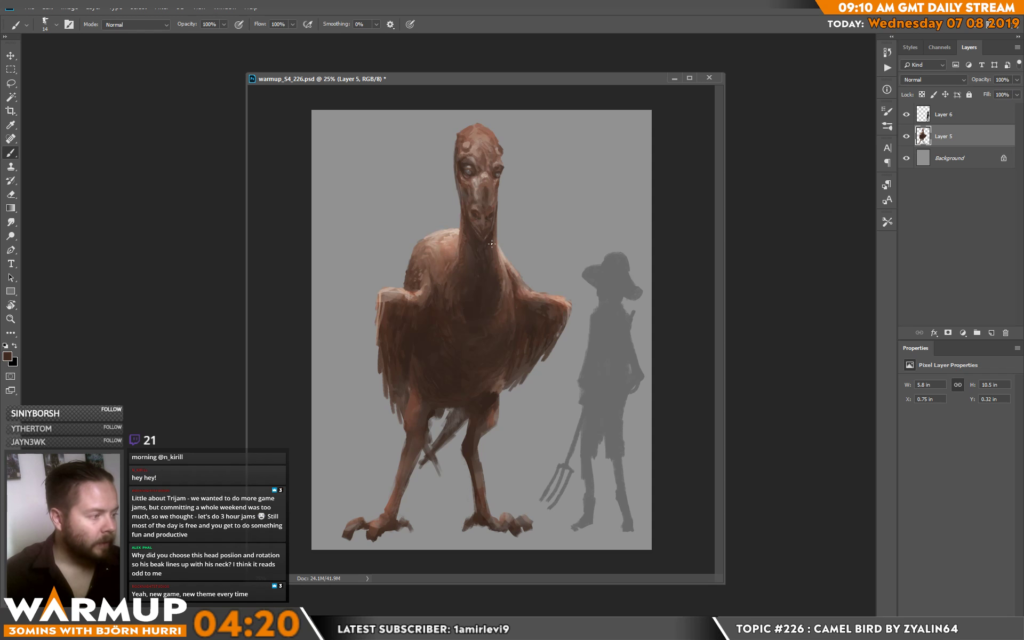
# Refine the throat and base of the neck with fine sampled dark brown strokes, cleaning the outline with sampled background grey.
pyautogui.keyDown('alt'); pyautogui.click(489, 243); pyautogui.keyUp('alt')
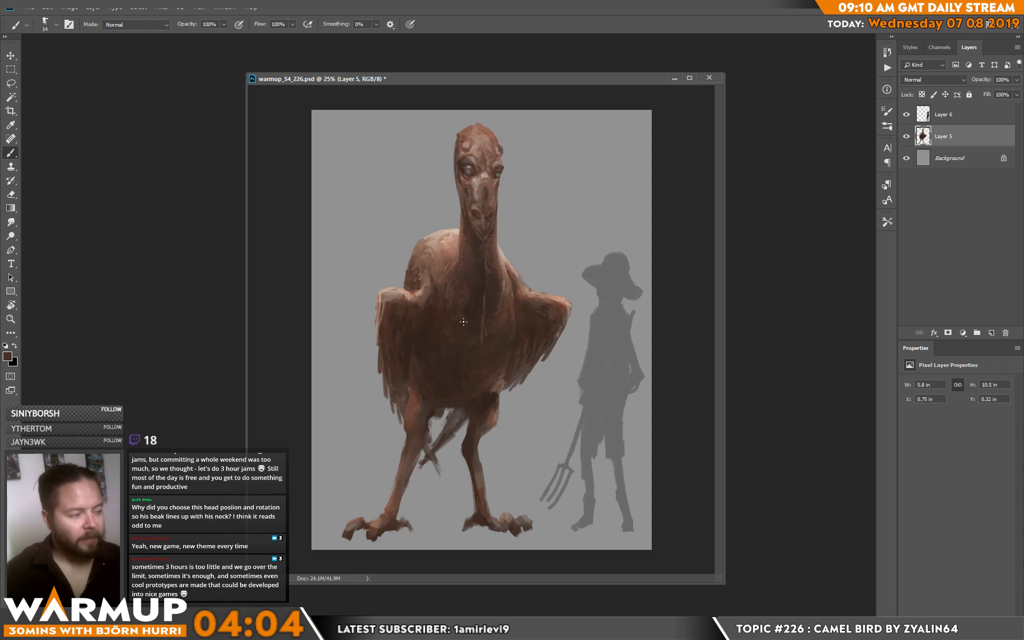
pyautogui.keyDown('alt'); pyautogui.click(464, 242); pyautogui.keyUp('alt')
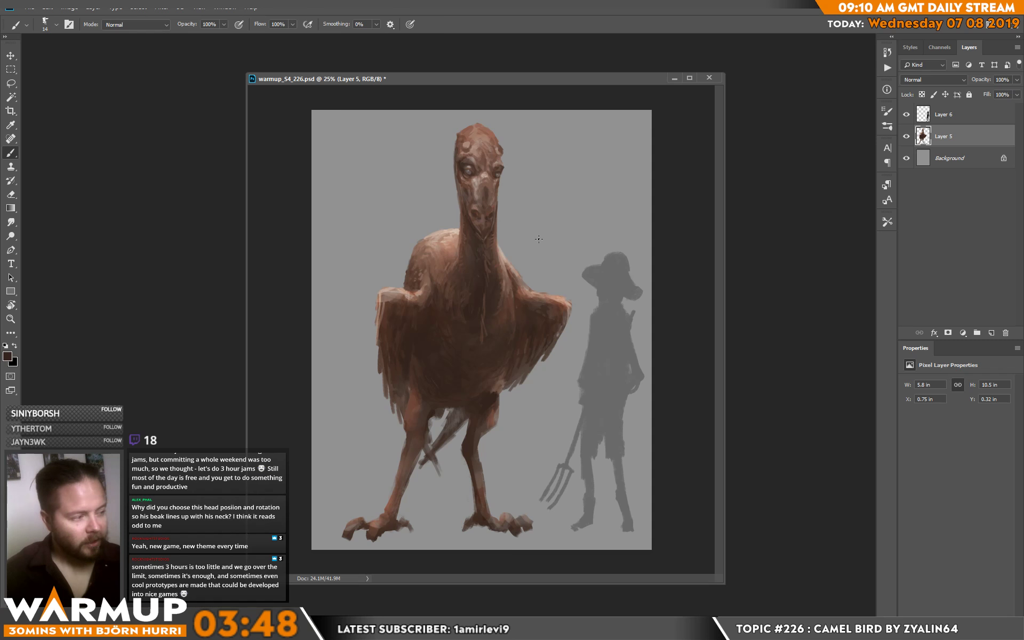
pyautogui.keyDown('alt'); pyautogui.click(501, 252); pyautogui.keyUp('alt')
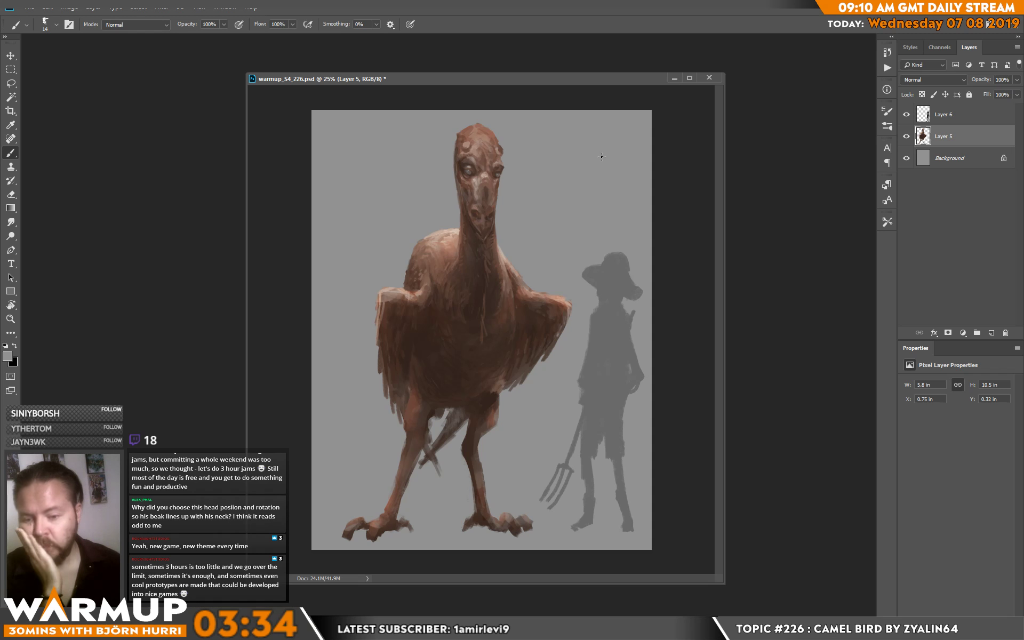
pyautogui.keyDown('alt'); pyautogui.click(479, 236); pyautogui.keyUp('alt')
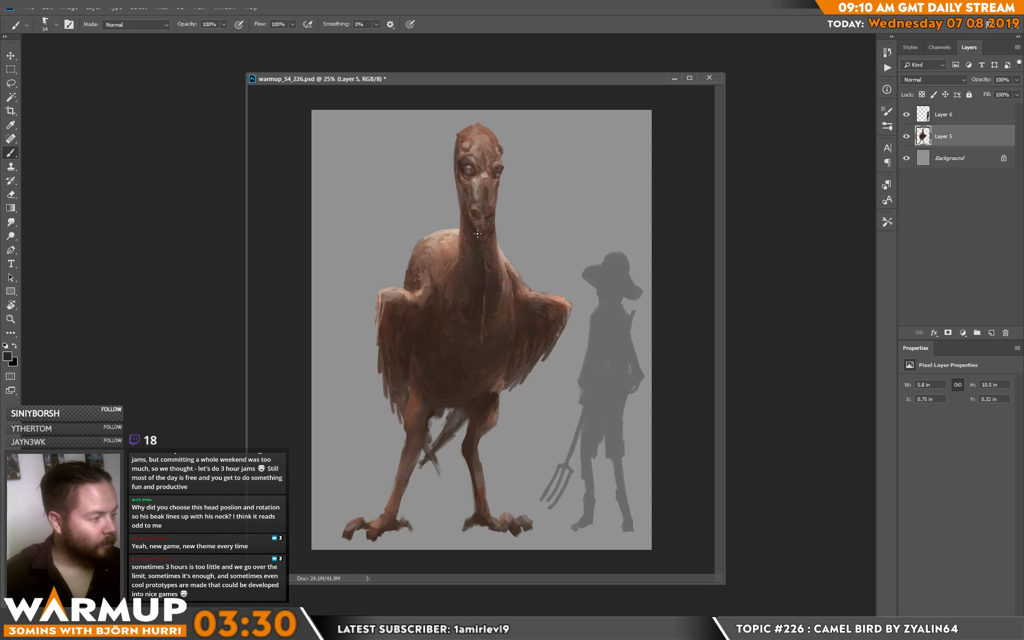
# Shape the side of the beak and the cheeks below both eyes with sampled light and dark browns, trimming with background grey.
pyautogui.keyDown('alt'); pyautogui.click(474, 202); pyautogui.keyUp('alt')
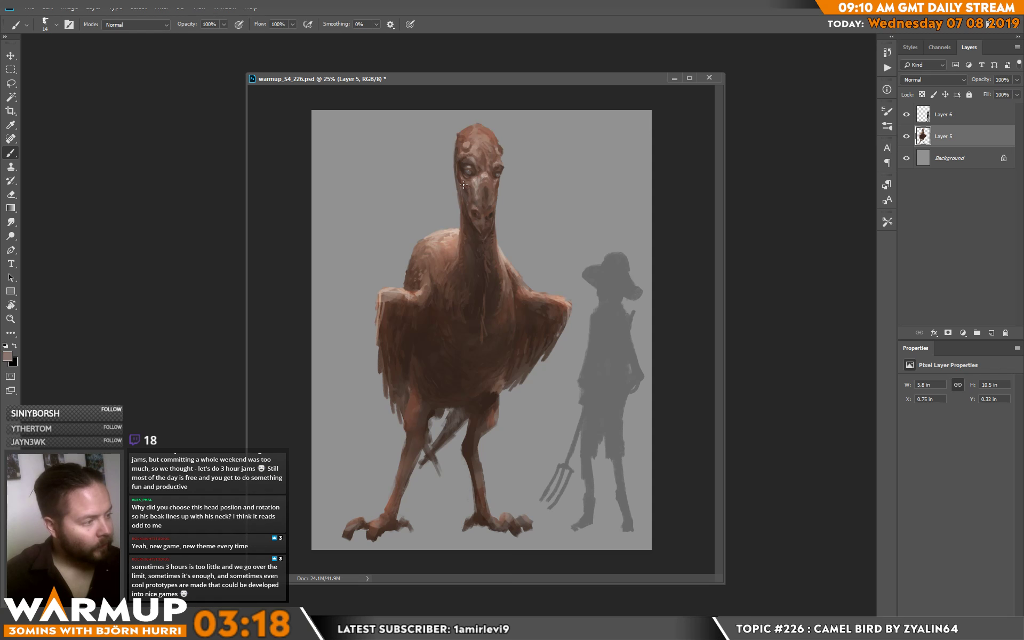
pyautogui.keyDown('alt'); pyautogui.click(461, 187); pyautogui.keyUp('alt')
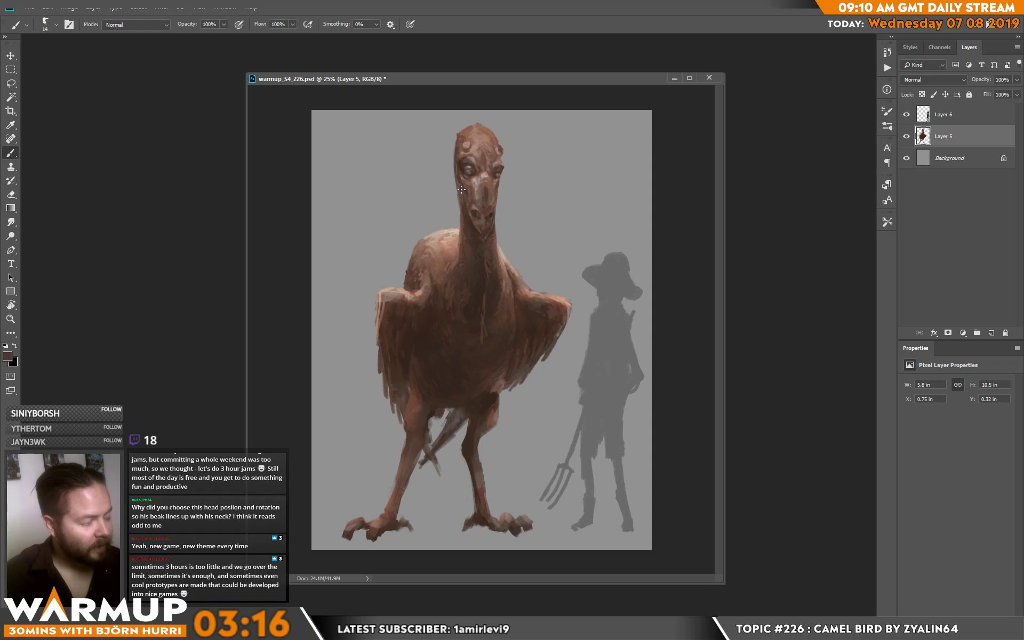
pyautogui.keyDown('alt'); pyautogui.click(497, 185); pyautogui.keyUp('alt')
pyautogui.keyDown('alt'); pyautogui.click(500, 178); pyautogui.keyUp('alt')
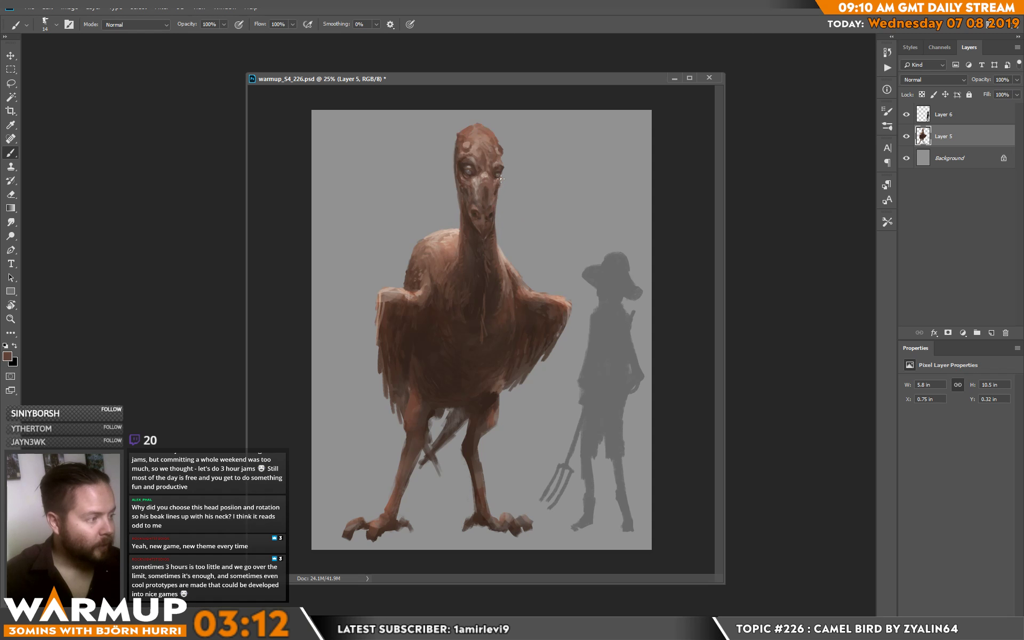
pyautogui.keyDown('alt'); pyautogui.click(502, 182); pyautogui.keyUp('alt')
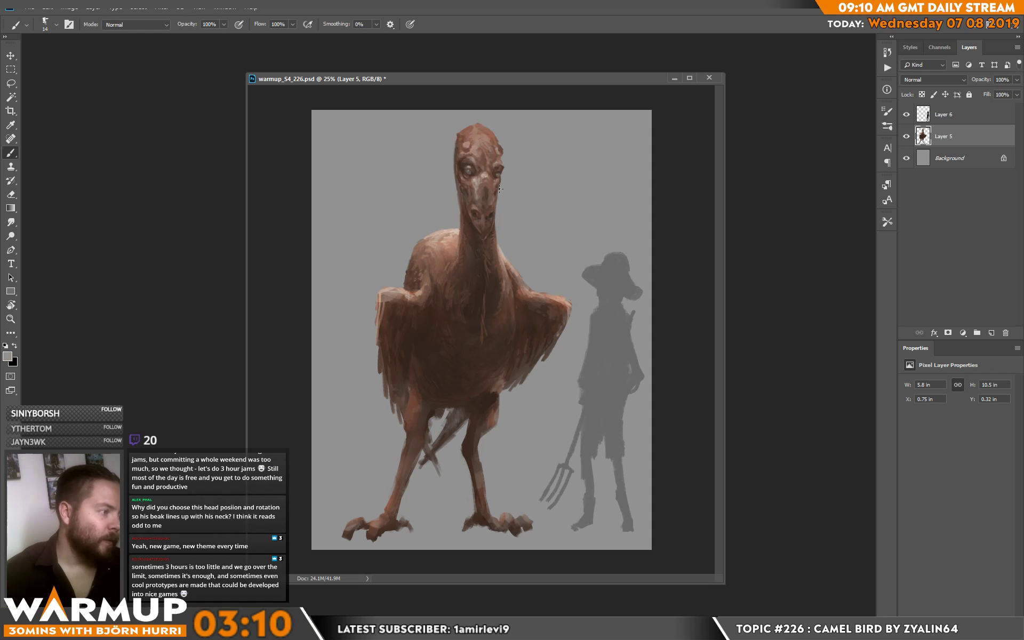
pyautogui.keyDown('alt'); pyautogui.click(460, 180); pyautogui.keyUp('alt')
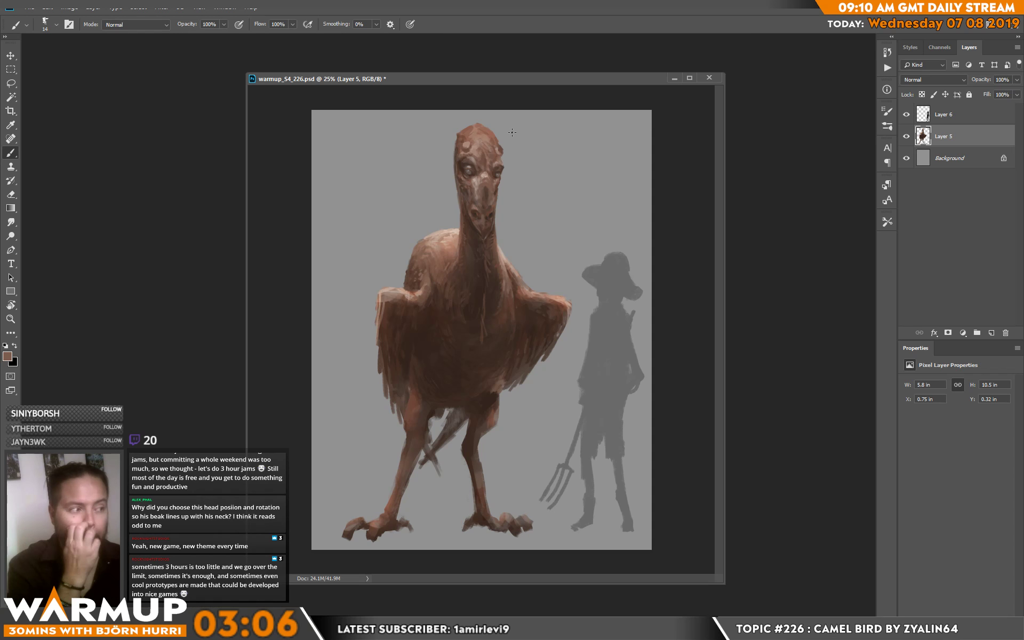
# Rework the forehead, brow bumps and crown of the head with sampled reddish and dark browns.
pyautogui.keyDown('alt'); pyautogui.click(474, 145); pyautogui.keyUp('alt')
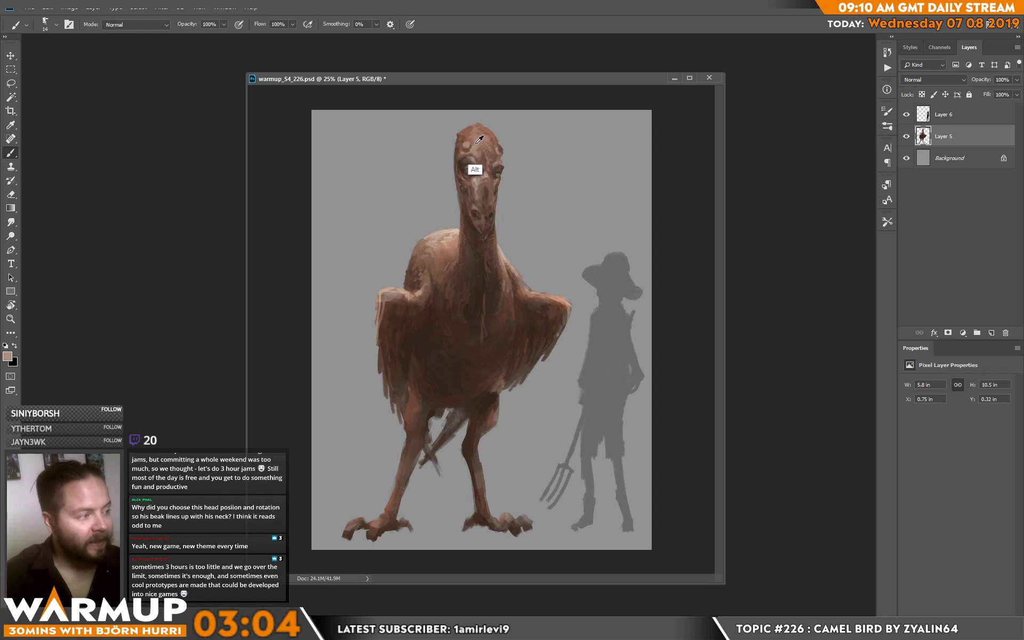
pyautogui.keyDown('alt'); pyautogui.click(501, 156); pyautogui.keyUp('alt')
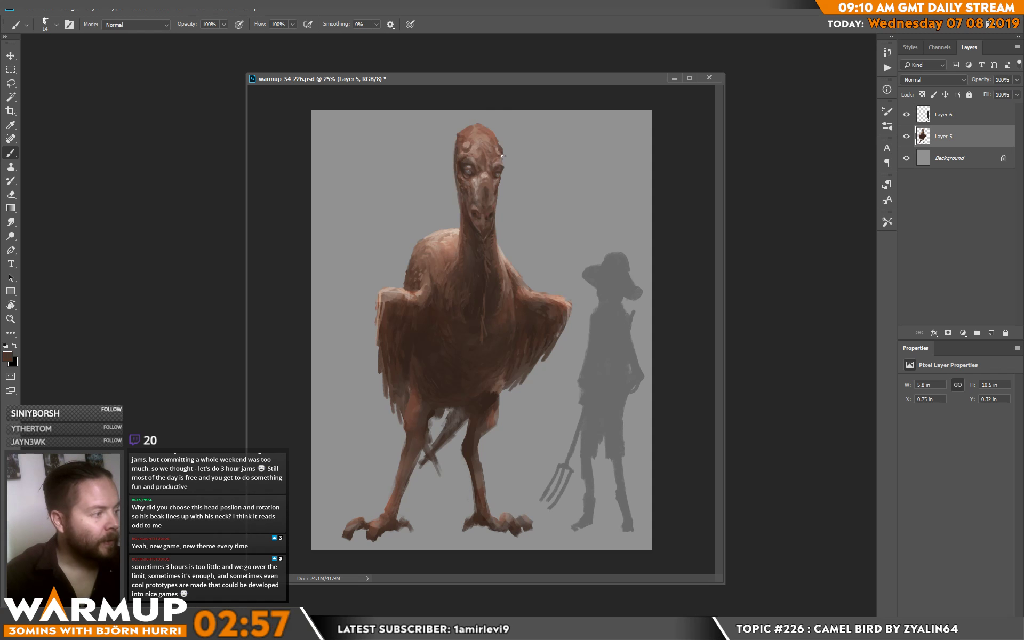
pyautogui.moveTo(472, 143); pyautogui.dragTo(471, 153)
pyautogui.keyDown('alt'); pyautogui.click(471, 150); pyautogui.keyUp('alt')
pyautogui.keyDown('alt'); pyautogui.click(486, 121); pyautogui.keyUp('alt')
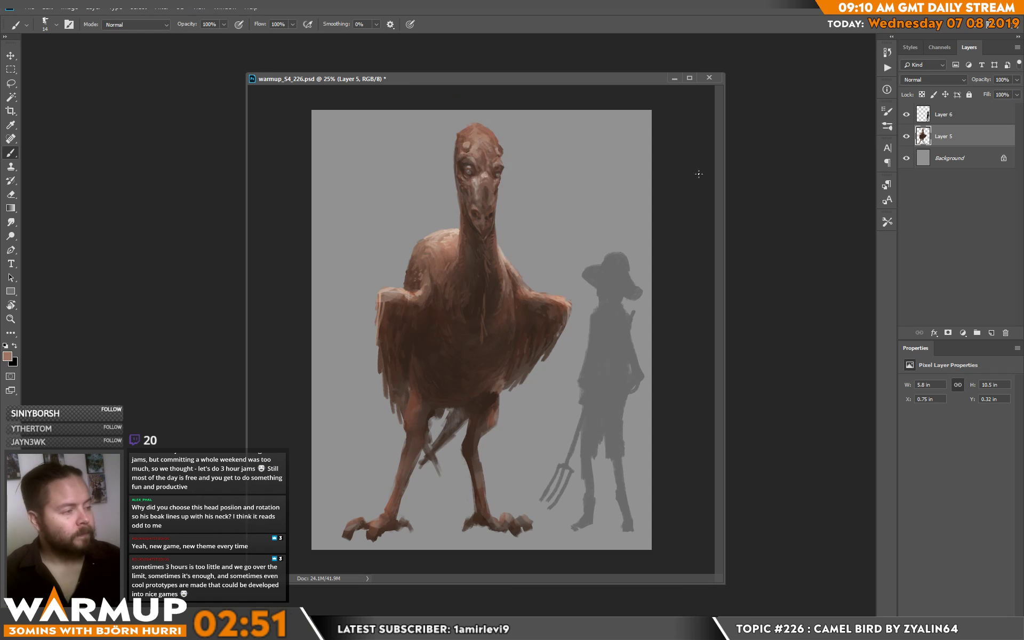
# Refine both edges of the neck beside and below the beak with sampled browns, highlight tones and background grey.
pyautogui.keyDown('alt'); pyautogui.click(462, 226); pyautogui.keyUp('alt')
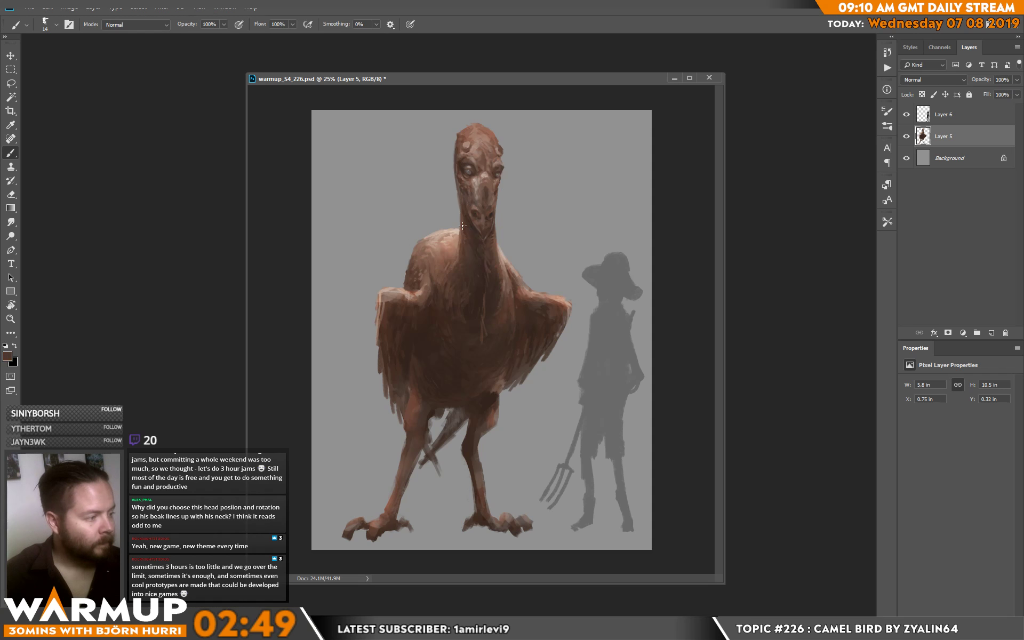
pyautogui.keyDown('alt'); pyautogui.click(465, 213); pyautogui.keyUp('alt')
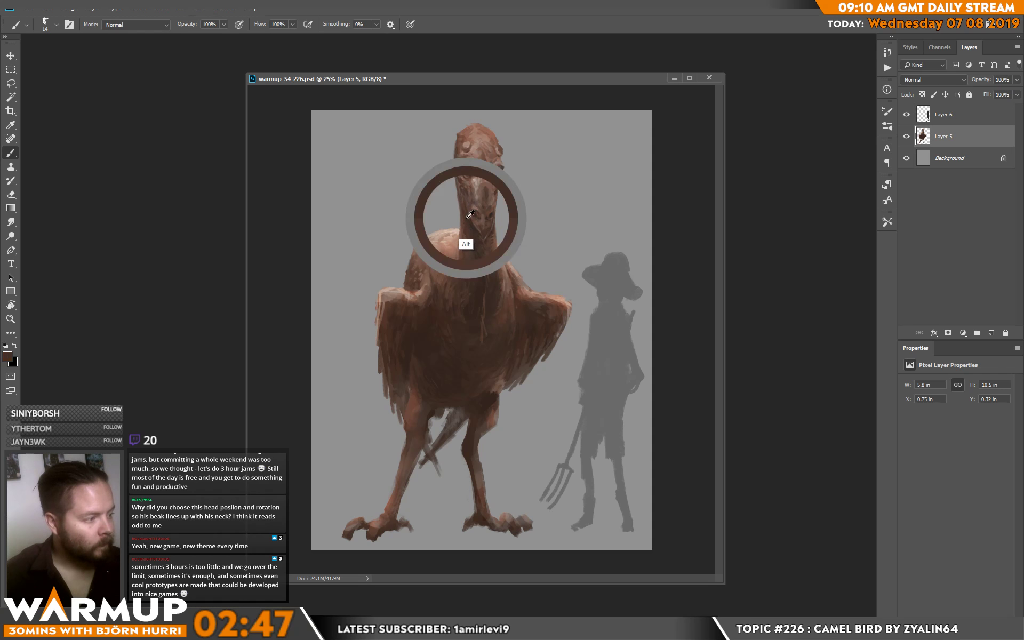
pyautogui.keyDown('alt'); pyautogui.click(497, 230); pyautogui.keyUp('alt')
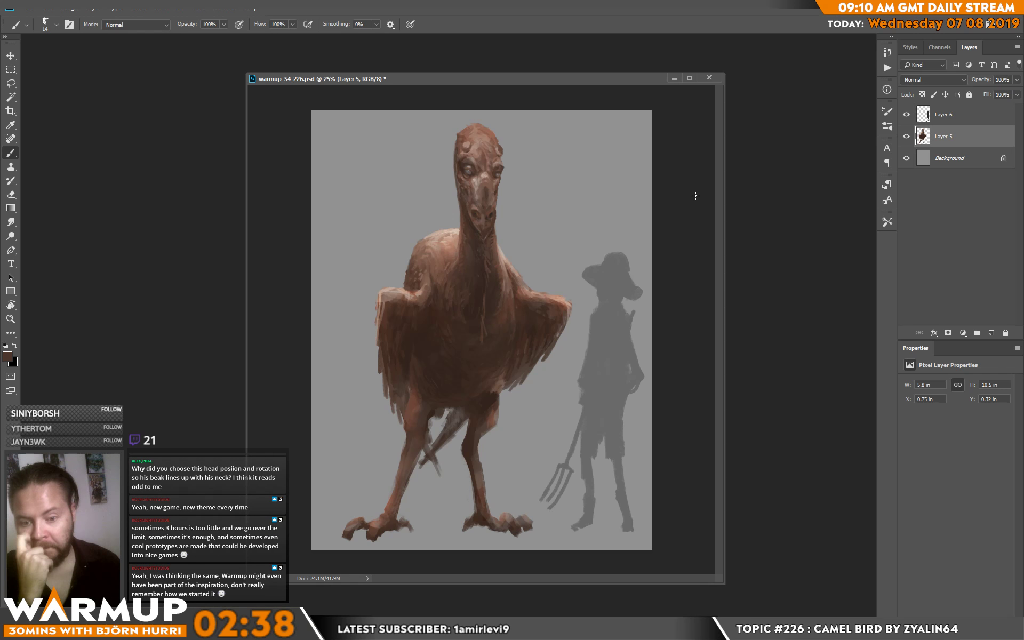
pyautogui.keyDown('alt'); pyautogui.click(502, 248); pyautogui.keyUp('alt')
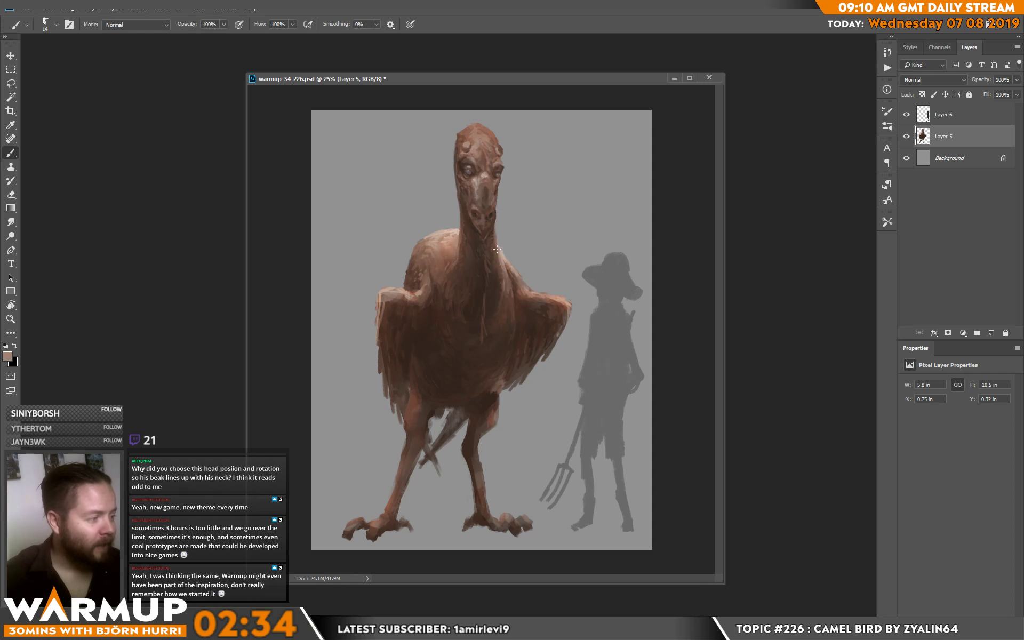
pyautogui.keyDown('alt'); pyautogui.click(495, 238); pyautogui.keyUp('alt')
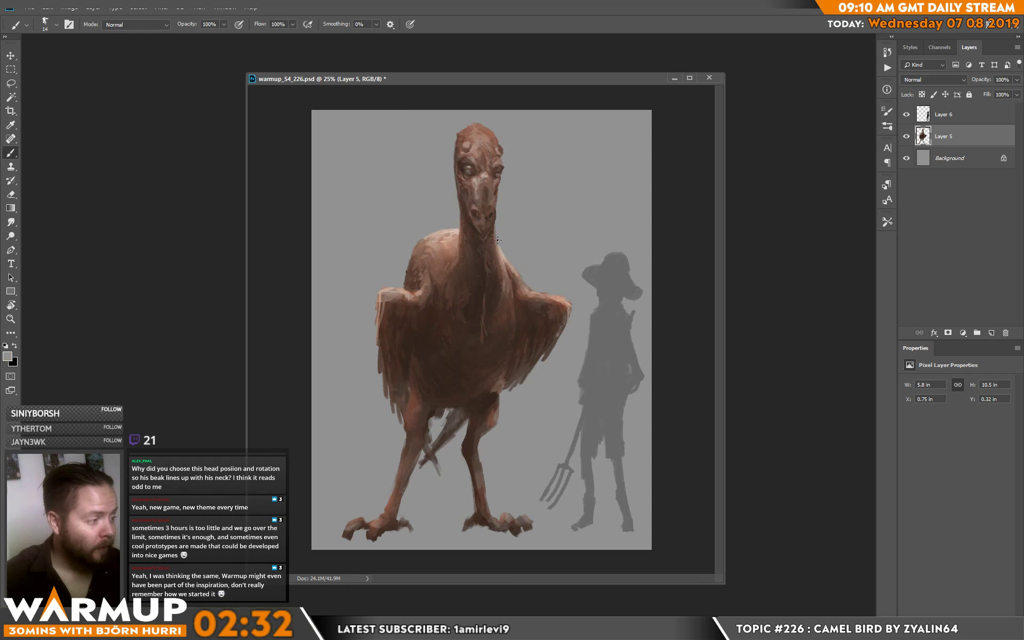
pyautogui.keyDown('alt'); pyautogui.click(470, 256); pyautogui.keyUp('alt')
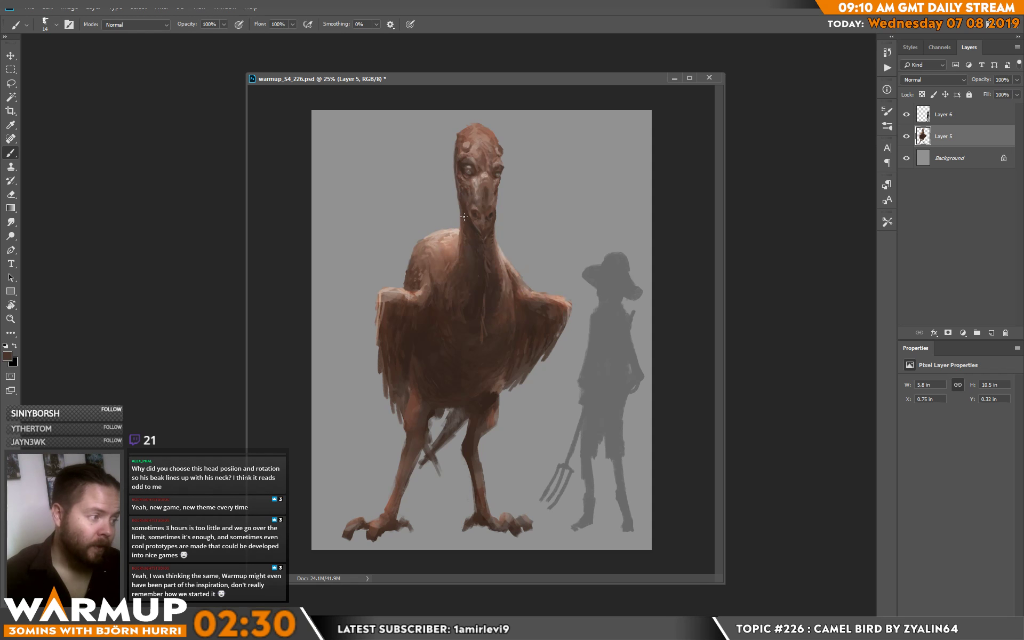
pyautogui.keyDown('alt'); pyautogui.click(456, 224); pyautogui.keyUp('alt')
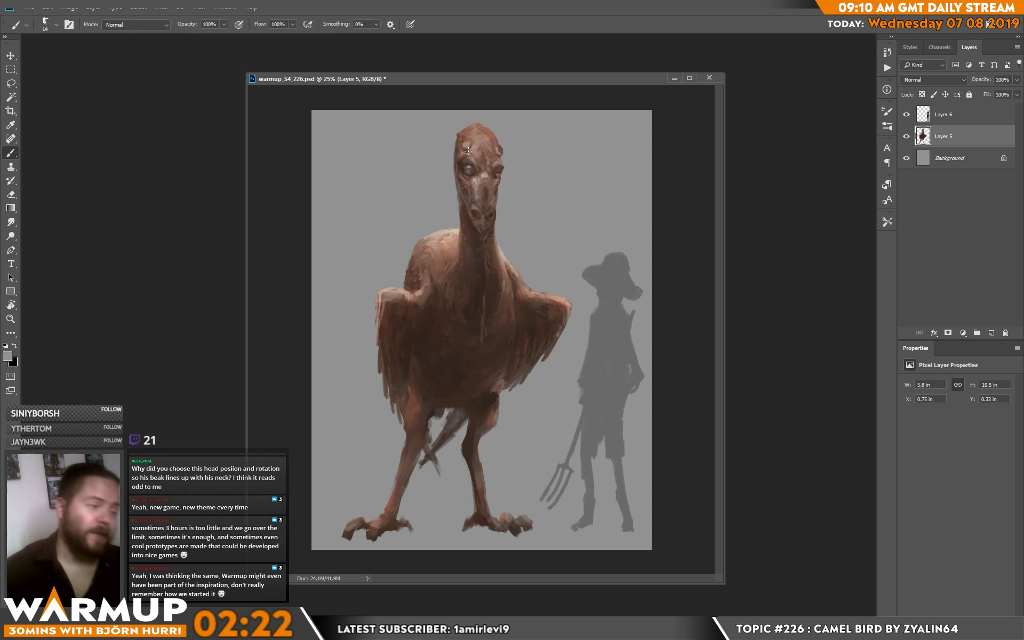
# Blend the left-hand cheek between the eye and the beak with sampled dark and greyish browns.
pyautogui.keyDown('alt'); pyautogui.click(464, 210); pyautogui.keyUp('alt')
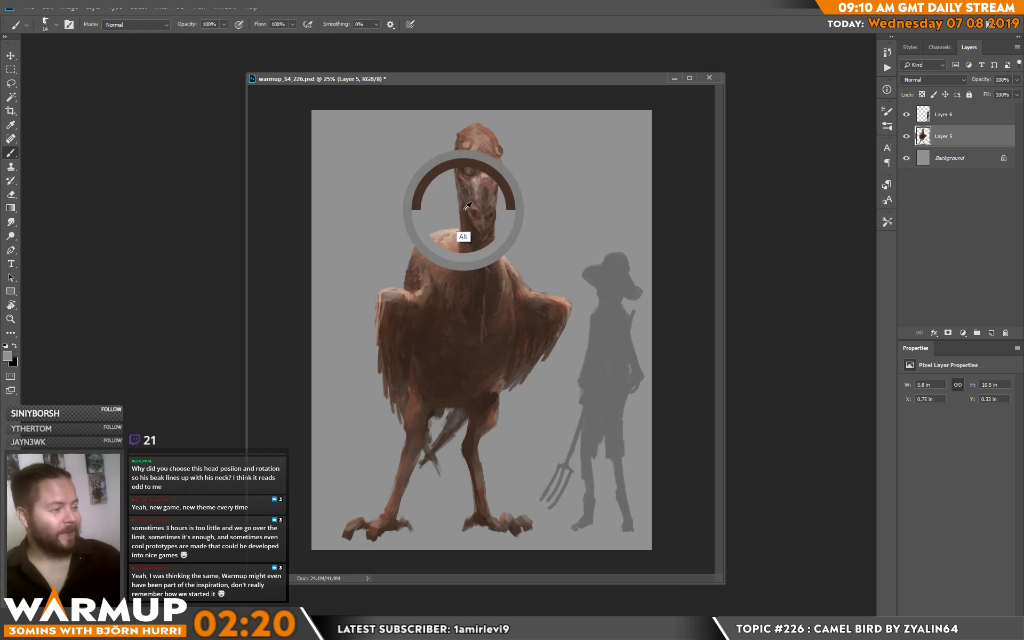
pyautogui.keyDown('alt'); pyautogui.click(461, 190); pyautogui.keyUp('alt')
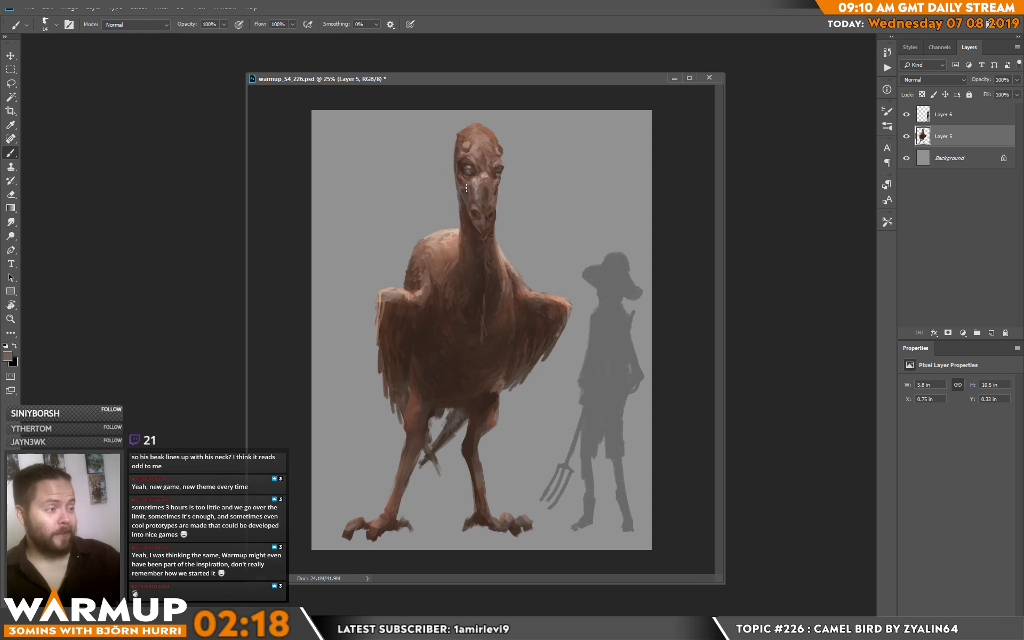
pyautogui.keyDown('alt'); pyautogui.click(463, 191); pyautogui.keyUp('alt')
pyautogui.keyDown('alt'); pyautogui.click(467, 187); pyautogui.keyUp('alt')
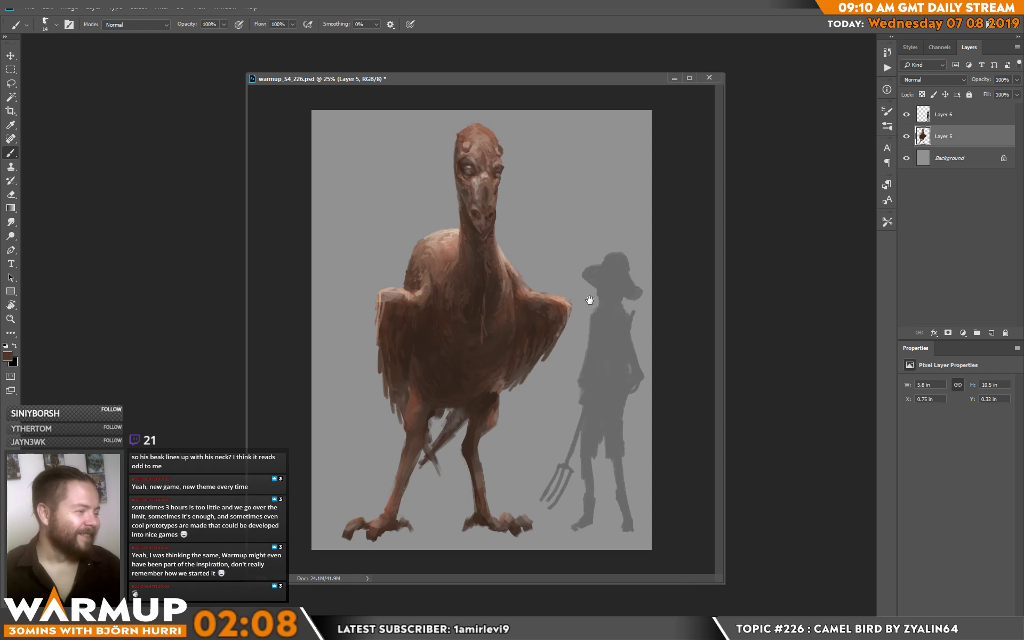
# Touch up the chest and the left-hand wing shoulder with sampled mid browns.
pyautogui.keyDown('alt'); pyautogui.click(482, 252); pyautogui.keyUp('alt')
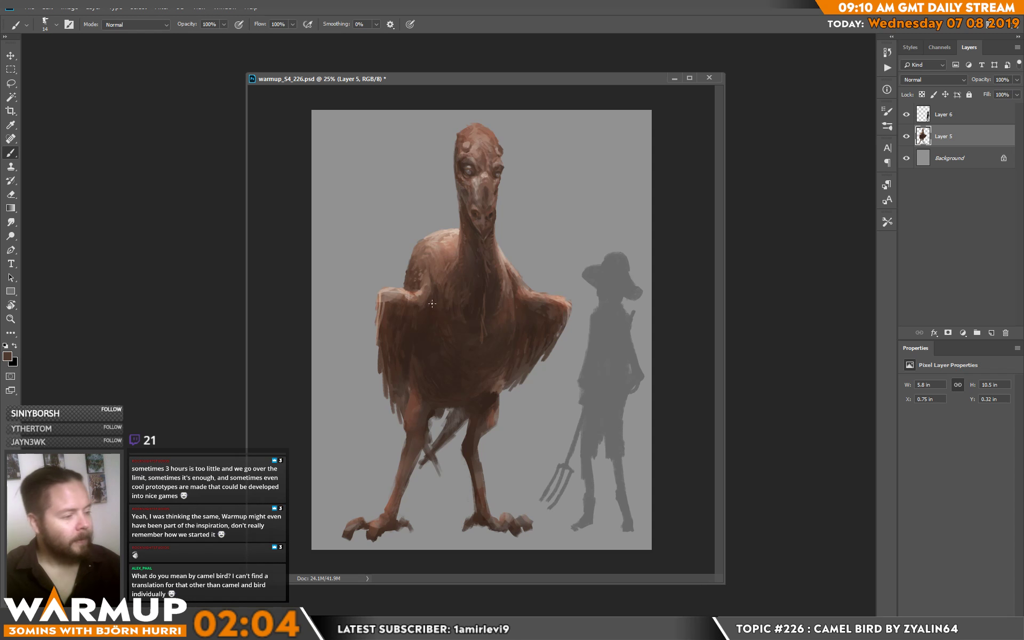
pyautogui.keyDown('alt'); pyautogui.click(383, 299); pyautogui.keyUp('alt')
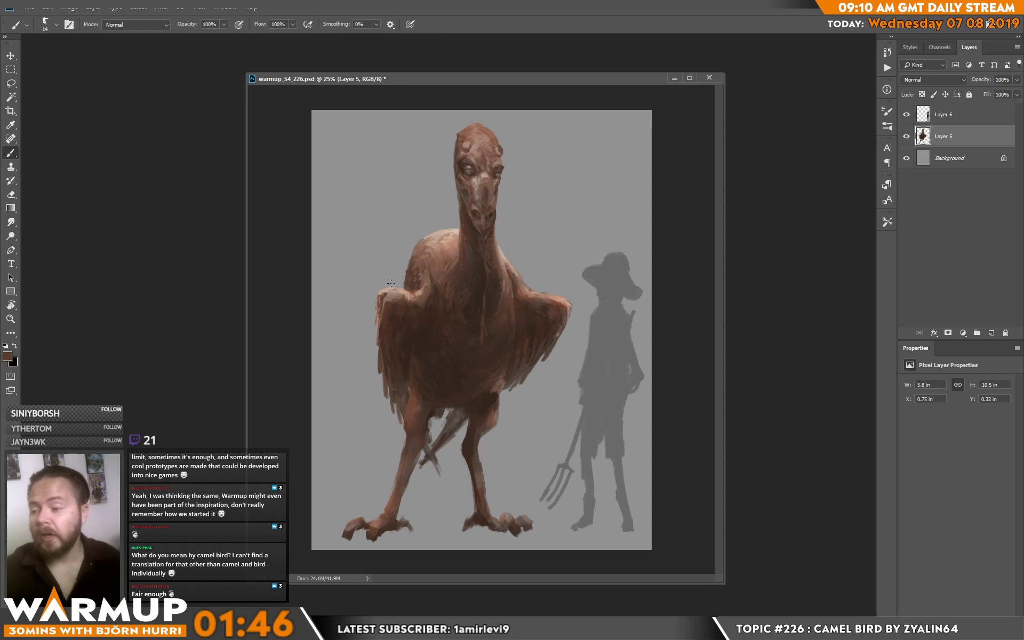
pyautogui.press('alt')
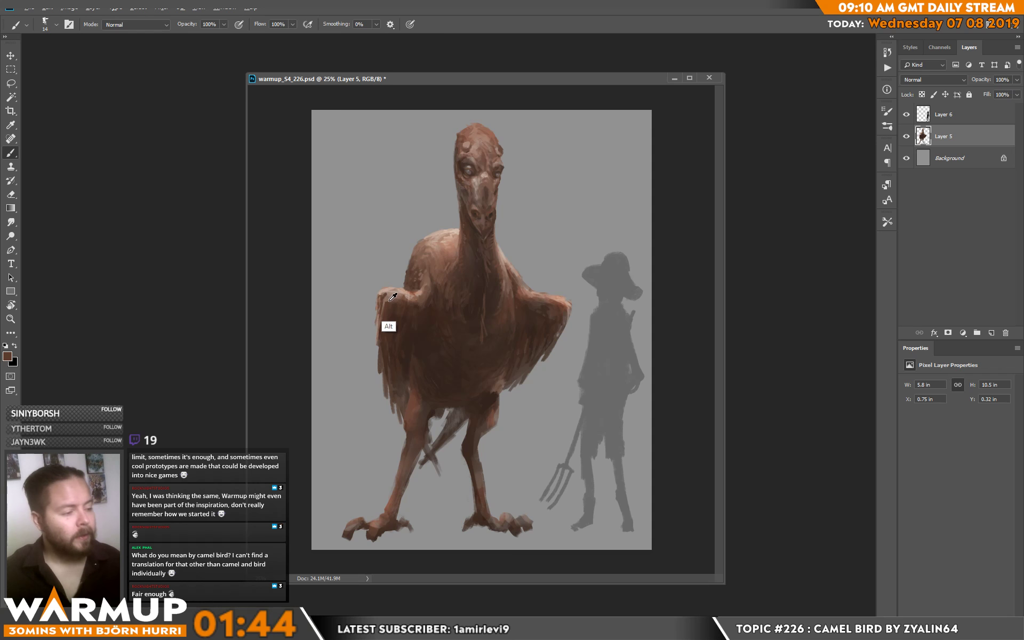
pyautogui.keyDown('alt'); pyautogui.click(390, 301); pyautogui.keyUp('alt')
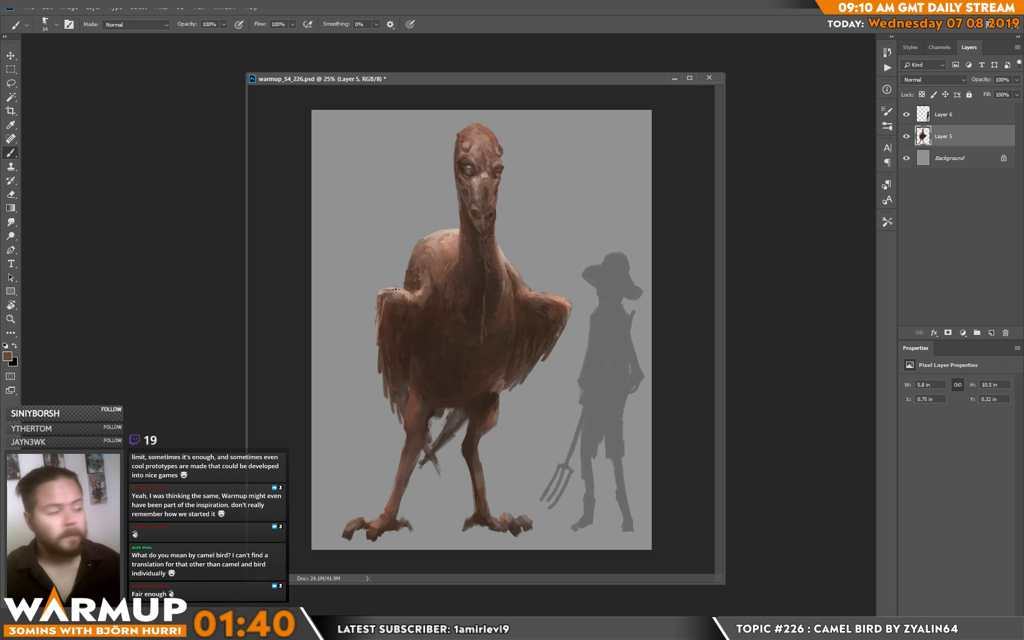
# Add a new layer above the bird layer, set the brush to 44 px and sample the wing's dark brown.
pyautogui.click(990, 332)
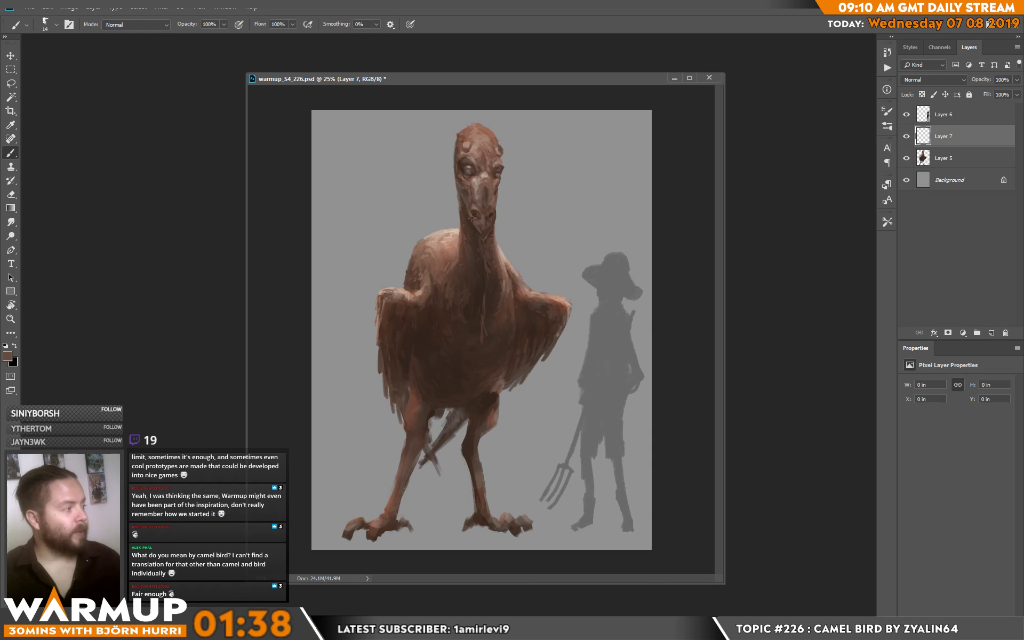
pyautogui.rightClick(417, 163)
pyautogui.click(474, 222)
pyautogui.keyDown('alt'); pyautogui.click(389, 342); pyautogui.keyUp('alt')
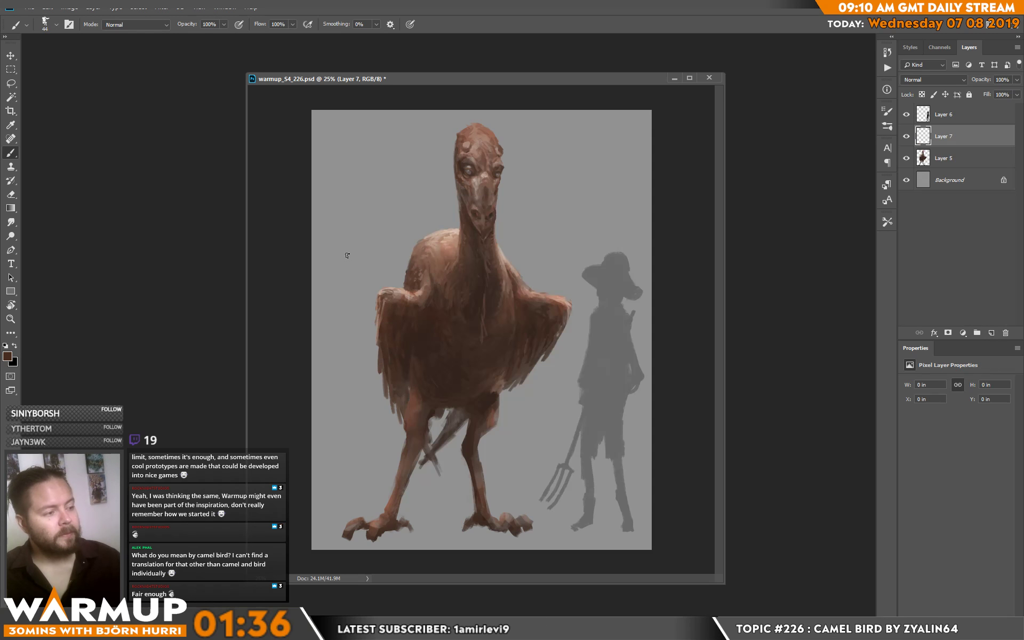
# Sketch an S-necked bird with a wing and two smaller hooked necks in the empty space beside the bird's head.
pyautogui.moveTo(344, 262)
pyautogui.mouseDown()
pyautogui.moveTo(362, 238)
pyautogui.moveTo(341, 164)
pyautogui.moveTo(348, 177)
pyautogui.moveTo(347, 135)
pyautogui.moveTo(359, 153)
pyautogui.moveTo(354, 174)
pyautogui.moveTo(346, 141)
pyautogui.moveTo(367, 243)
pyautogui.moveTo(365, 196)
pyautogui.mouseUp()
pyautogui.moveTo(352, 144); pyautogui.dragTo(348, 159)
pyautogui.keyDown('alt'); pyautogui.click(369, 144); pyautogui.keyUp('alt')
pyautogui.click(350, 149)
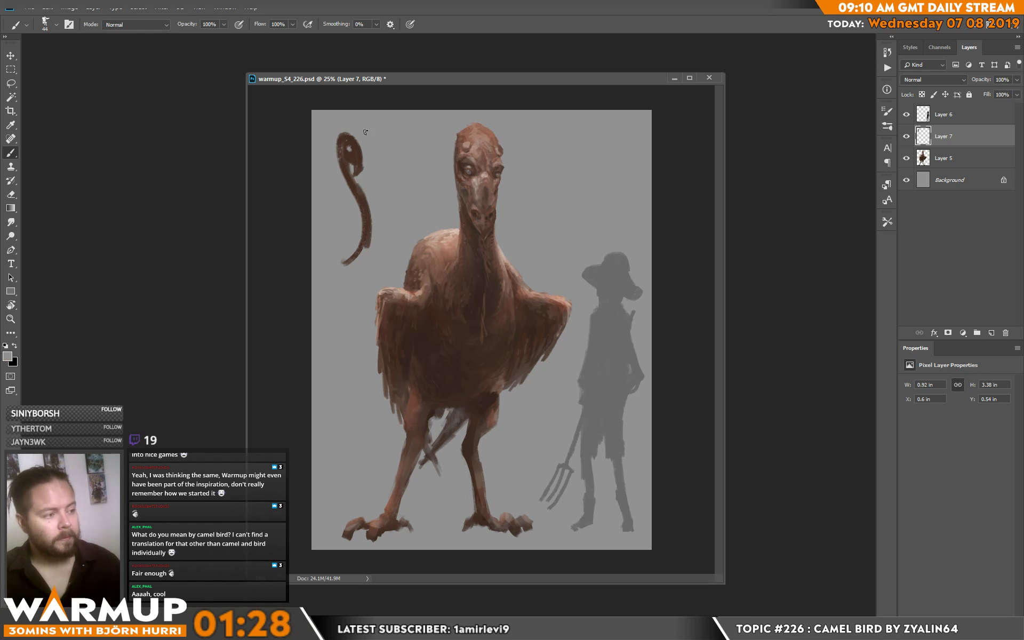
pyautogui.keyDown('alt'); pyautogui.click(362, 193); pyautogui.keyUp('alt')
pyautogui.moveTo(360, 201)
pyautogui.mouseDown()
pyautogui.moveTo(358, 241)
pyautogui.moveTo(345, 257)
pyautogui.moveTo(358, 237)
pyautogui.moveTo(312, 225)
pyautogui.moveTo(333, 234)
pyautogui.moveTo(325, 271)
pyautogui.moveTo(344, 263)
pyautogui.mouseUp()
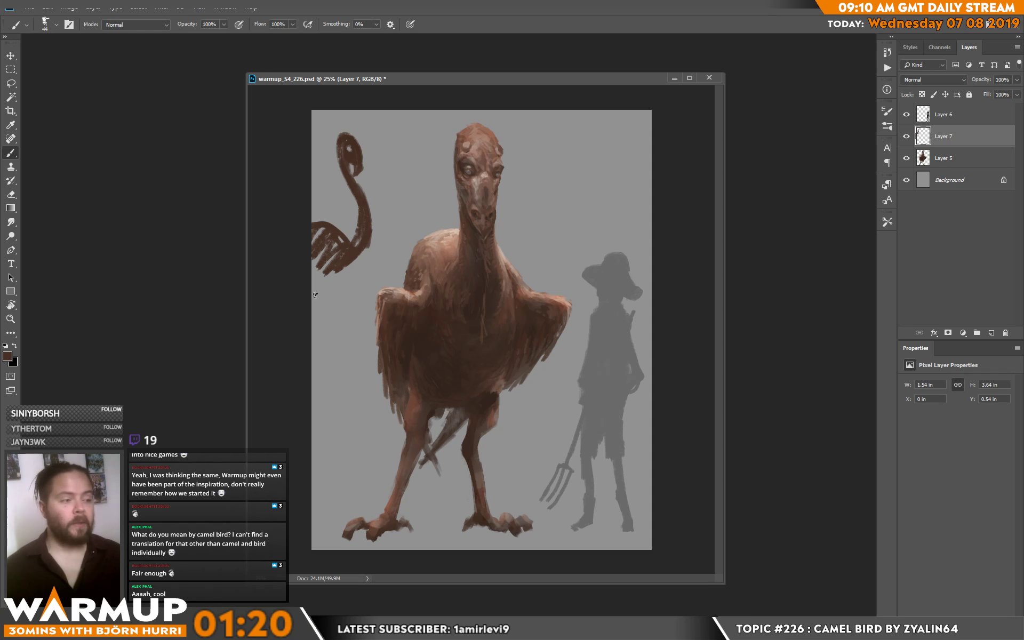
pyautogui.moveTo(396, 218)
pyautogui.mouseDown()
pyautogui.moveTo(401, 133)
pyautogui.moveTo(403, 149)
pyautogui.mouseUp()
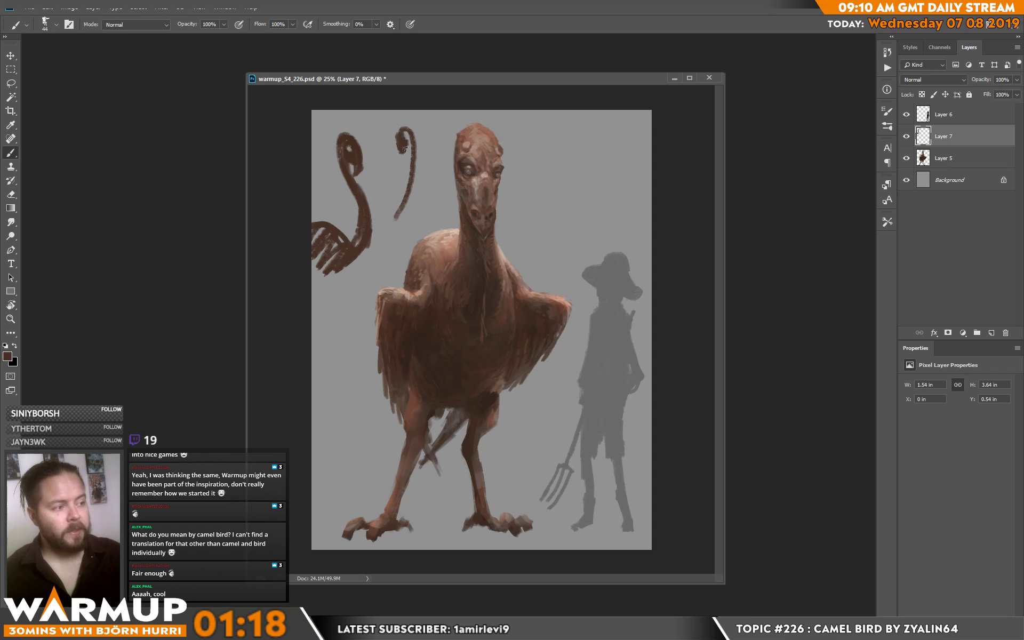
pyautogui.moveTo(393, 199)
pyautogui.mouseDown()
pyautogui.moveTo(377, 142)
pyautogui.moveTo(389, 140)
pyautogui.mouseUp()
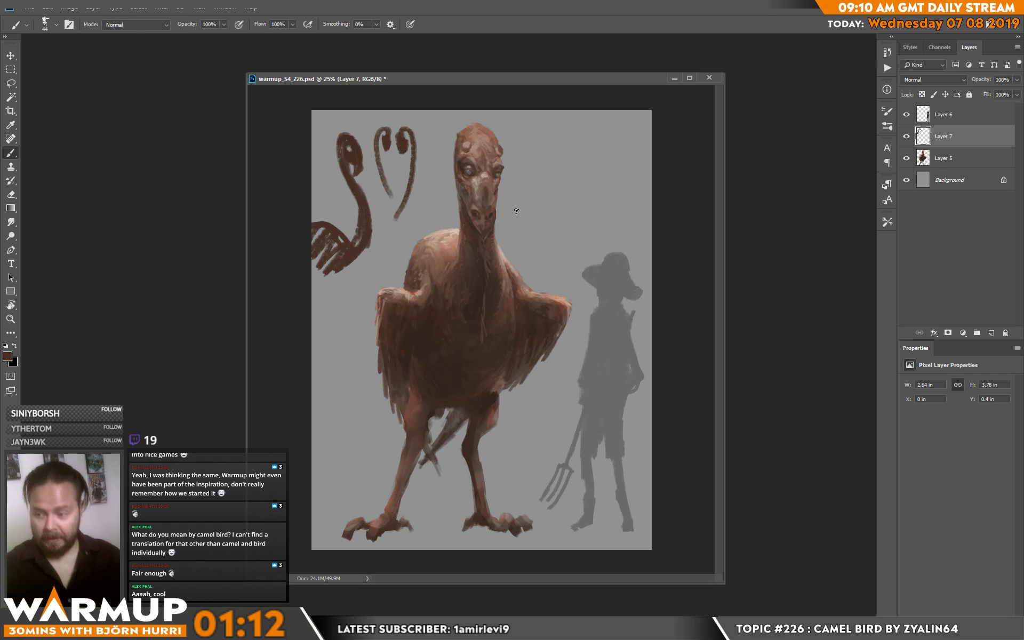
# Lasso the explanatory neck sketches, delete them from the new layer and return to the Brush tool.
pyautogui.press('l')
pyautogui.moveTo(415, 215)
pyautogui.mouseDown()
pyautogui.moveTo(373, 108)
pyautogui.moveTo(402, 246)
pyautogui.moveTo(411, 219)
pyautogui.mouseUp()
pyautogui.press('Delete')
pyautogui.hotkey('ctrl', 'd')
pyautogui.press('b')
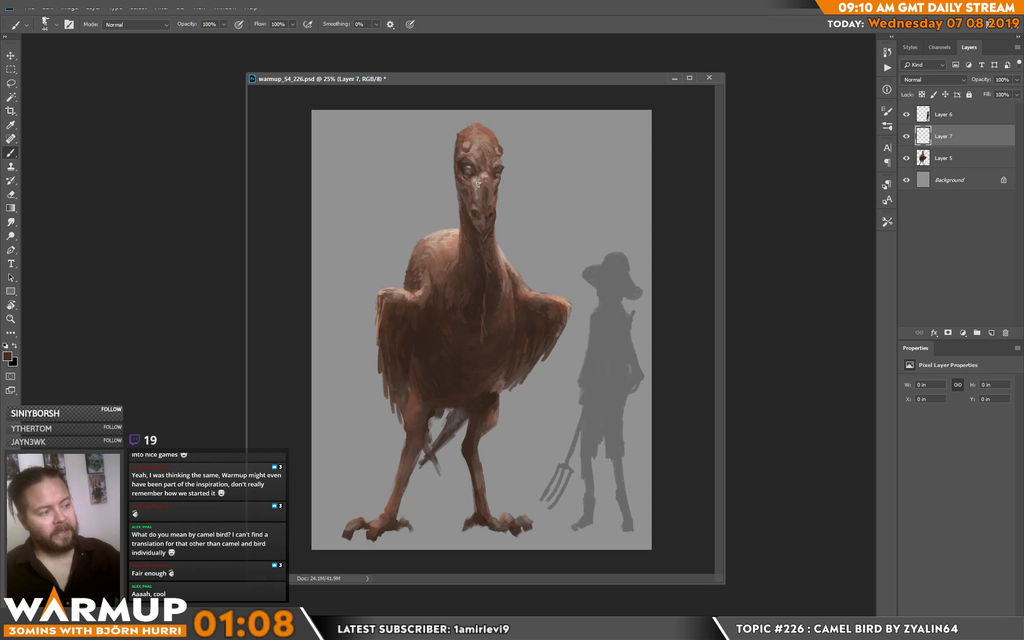
# Refine the outline of the neck and the left-hand side of the head with sampled greys and browns, using an 18 px brush.
pyautogui.keyDown('alt'); pyautogui.click(500, 235); pyautogui.keyUp('alt')
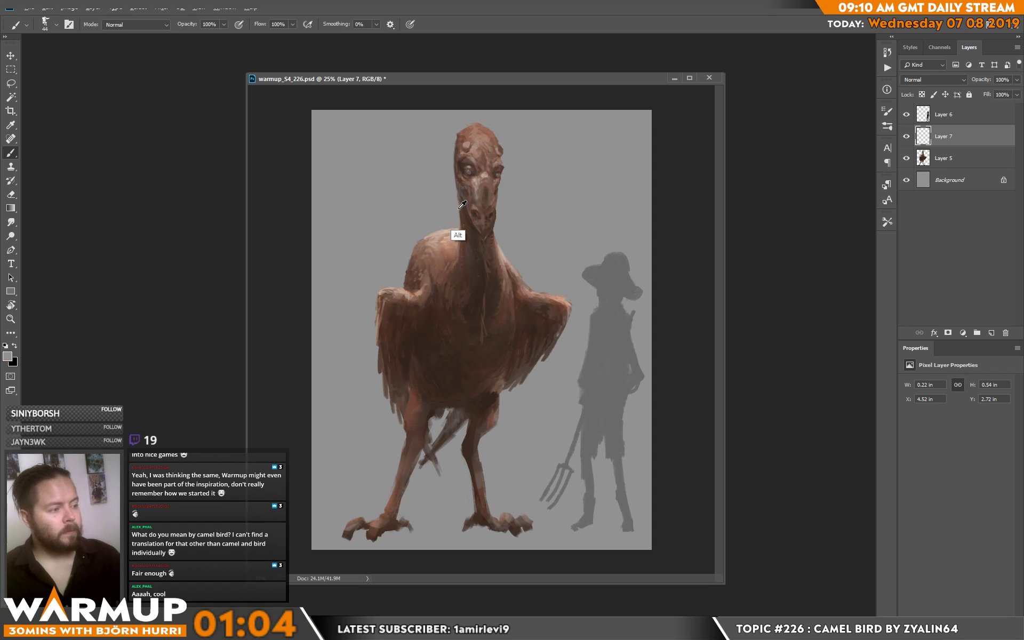
pyautogui.keyDown('alt'); pyautogui.click(458, 235); pyautogui.keyUp('alt')
pyautogui.rightClick(547, 229)
pyautogui.click(545, 224)
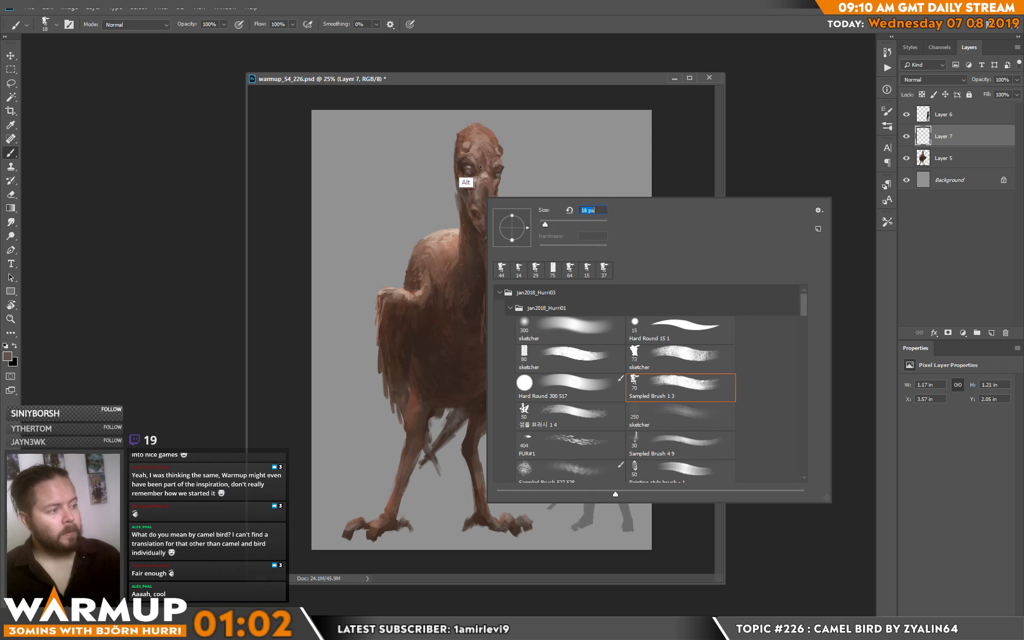
pyautogui.keyDown('alt'); pyautogui.click(461, 178); pyautogui.keyUp('alt')
pyautogui.moveTo(456, 143)
pyautogui.mouseDown()
pyautogui.moveTo(454, 215)
pyautogui.moveTo(452, 188)
pyautogui.mouseUp()
pyautogui.keyDown('alt'); pyautogui.click(454, 211); pyautogui.keyUp('alt')
pyautogui.keyDown('alt'); pyautogui.click(463, 222); pyautogui.keyUp('alt')
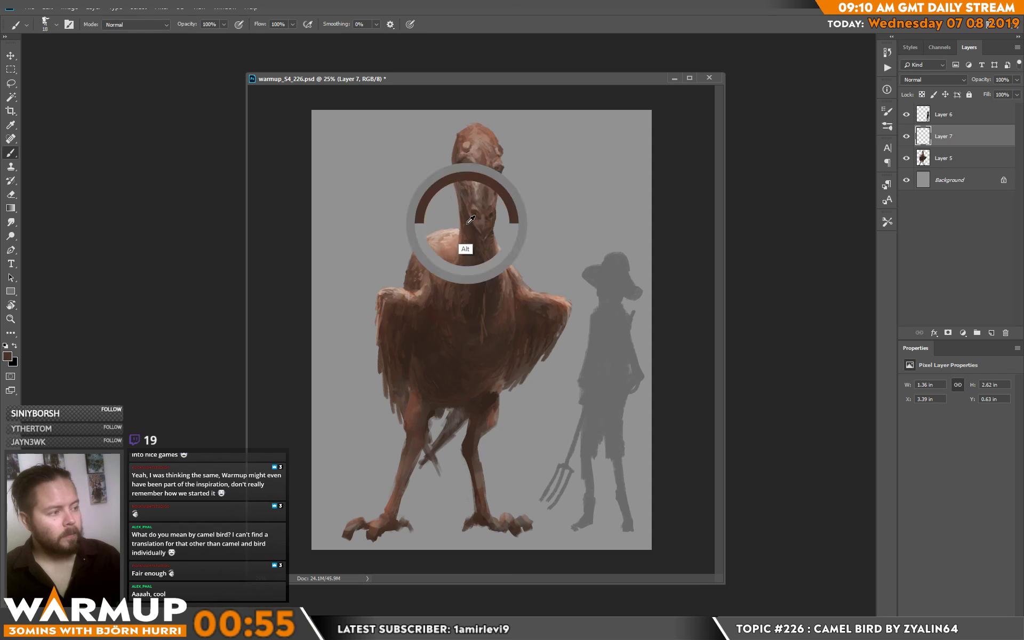
pyautogui.keyDown('alt'); pyautogui.click(462, 202); pyautogui.keyUp('alt')
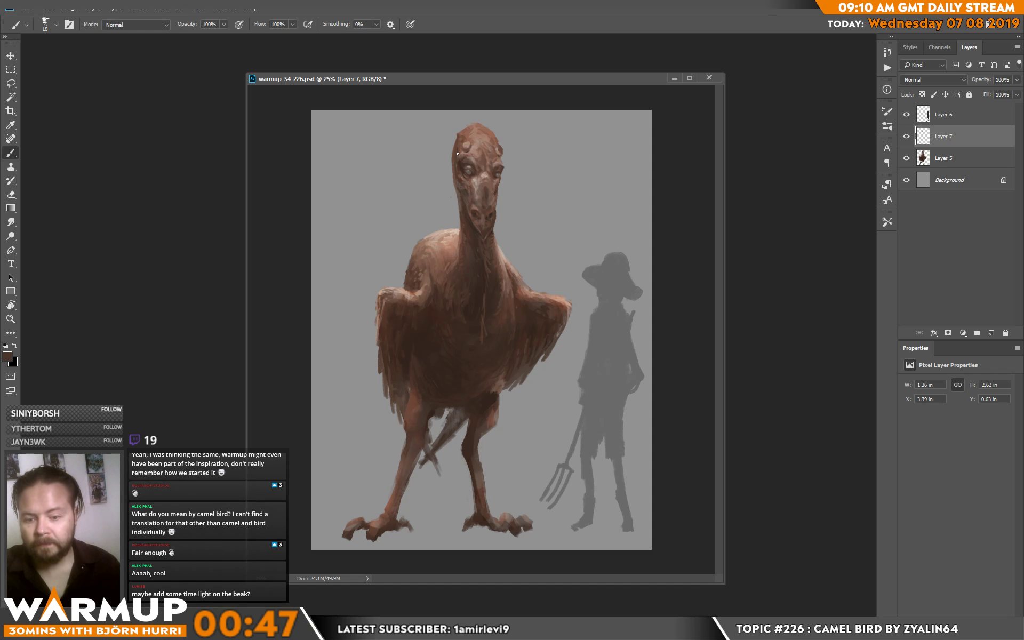
# Touch up the beak and cheek with a sampled grey and a light pinkish brown, and save the document.
pyautogui.keyDown('alt'); pyautogui.click(495, 188); pyautogui.keyUp('alt')
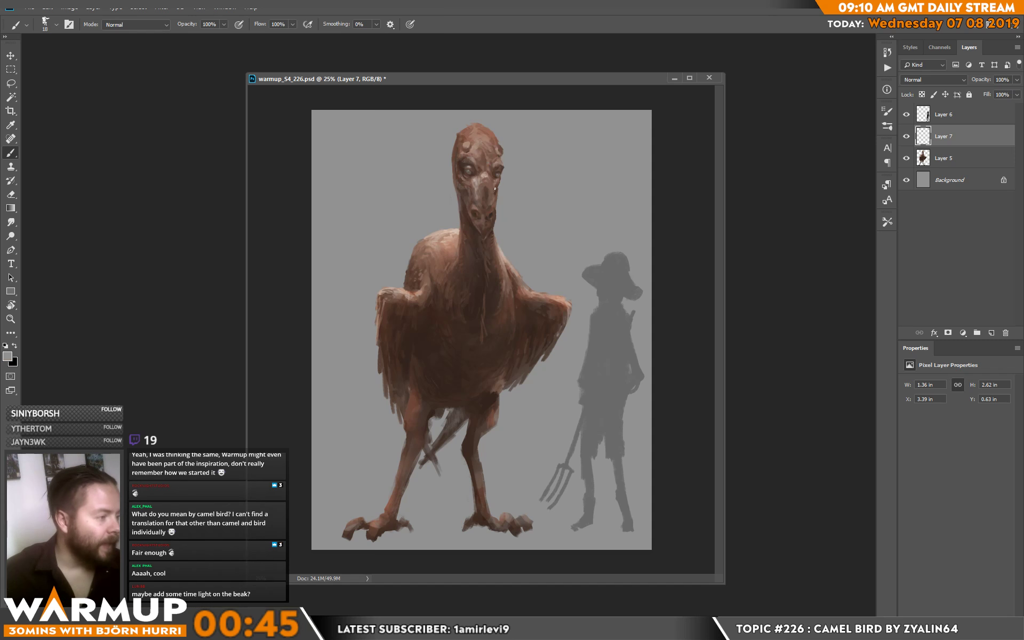
pyautogui.keyDown('alt'); pyautogui.click(492, 182); pyautogui.keyUp('alt')
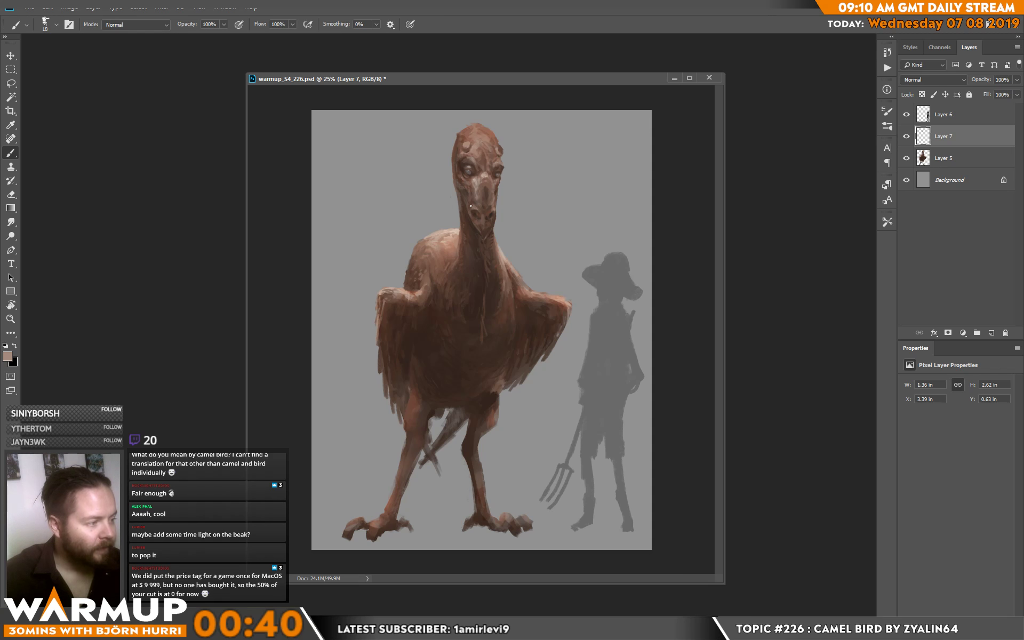
pyautogui.hotkey('ctrl', 's')
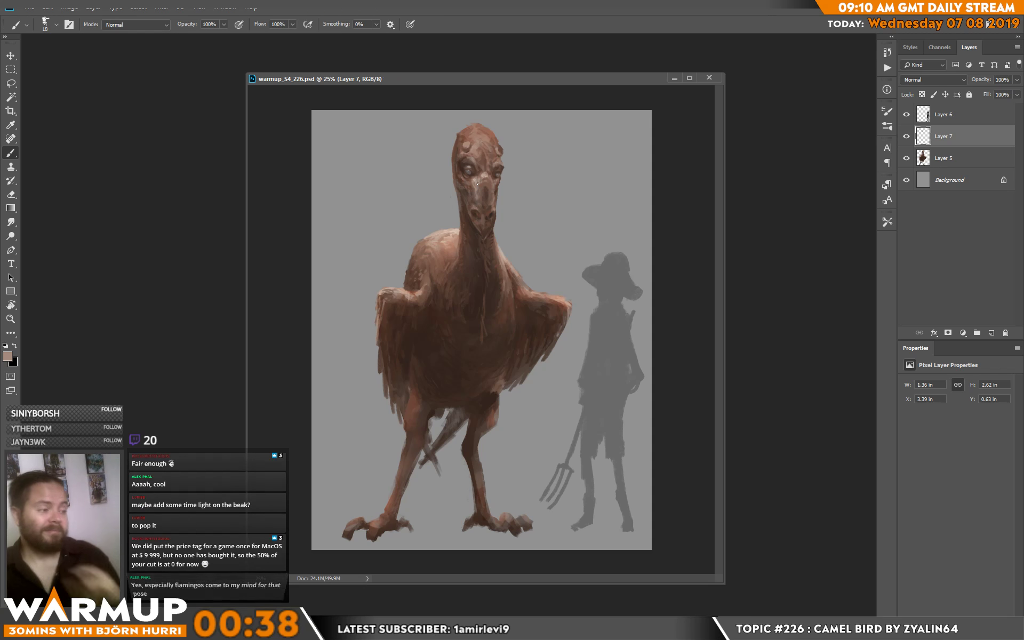
# Blend the base of the neck and the throat below the beak with sampled browns, and save the document.
pyautogui.keyDown('alt'); pyautogui.click(460, 286); pyautogui.keyUp('alt')
pyautogui.moveTo(455, 265)
pyautogui.mouseDown()
pyautogui.moveTo(449, 274)
pyautogui.moveTo(425, 265)
pyautogui.mouseUp()
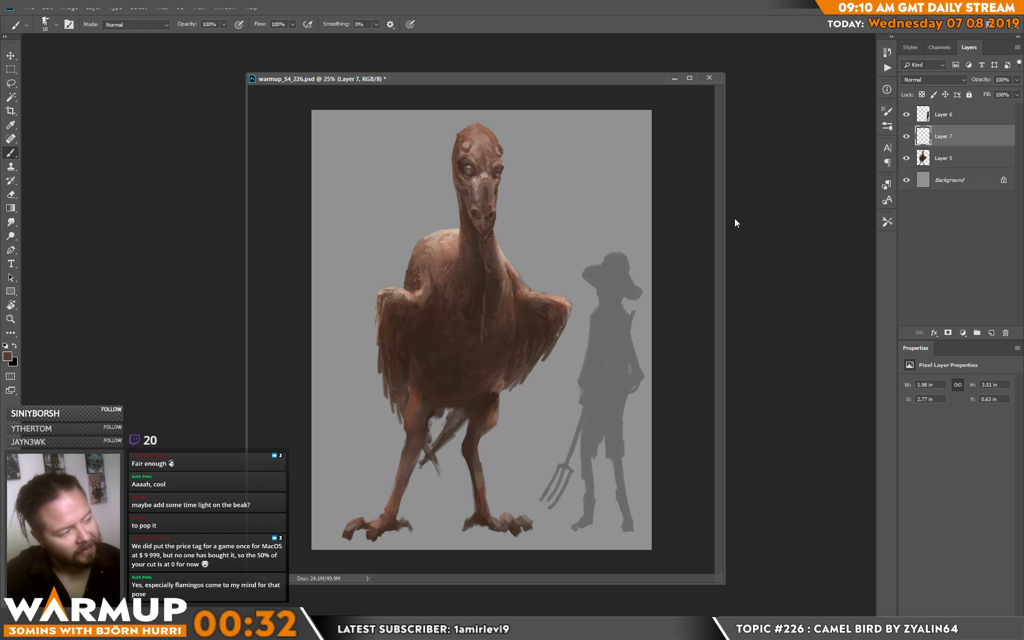
pyautogui.keyDown('alt'); pyautogui.click(488, 237); pyautogui.keyUp('alt')
pyautogui.keyDown('alt'); pyautogui.click(491, 233); pyautogui.keyUp('alt')
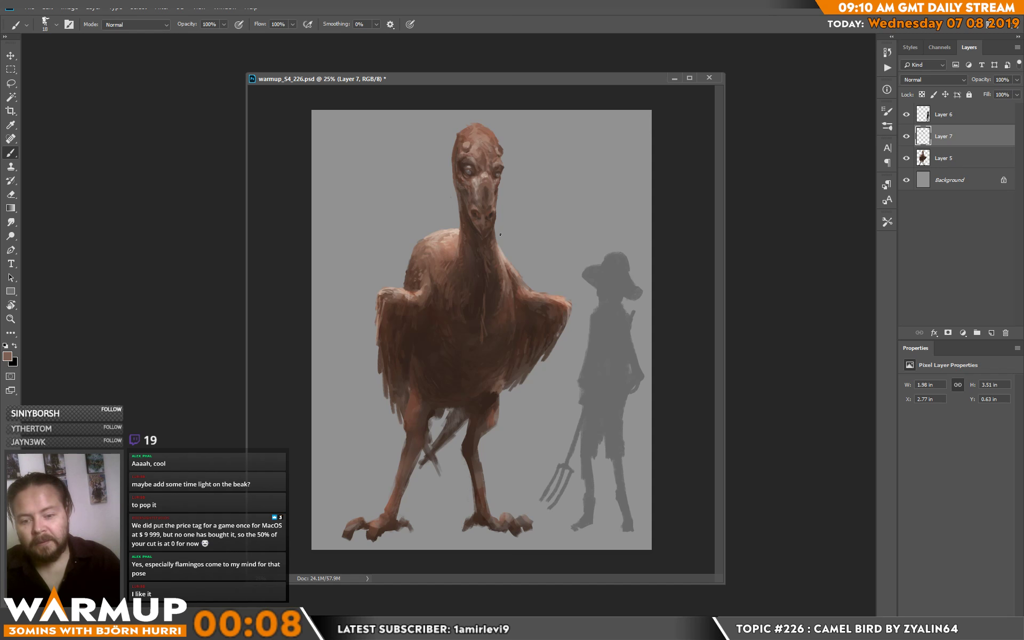
pyautogui.hotkey('ctrl', 's')
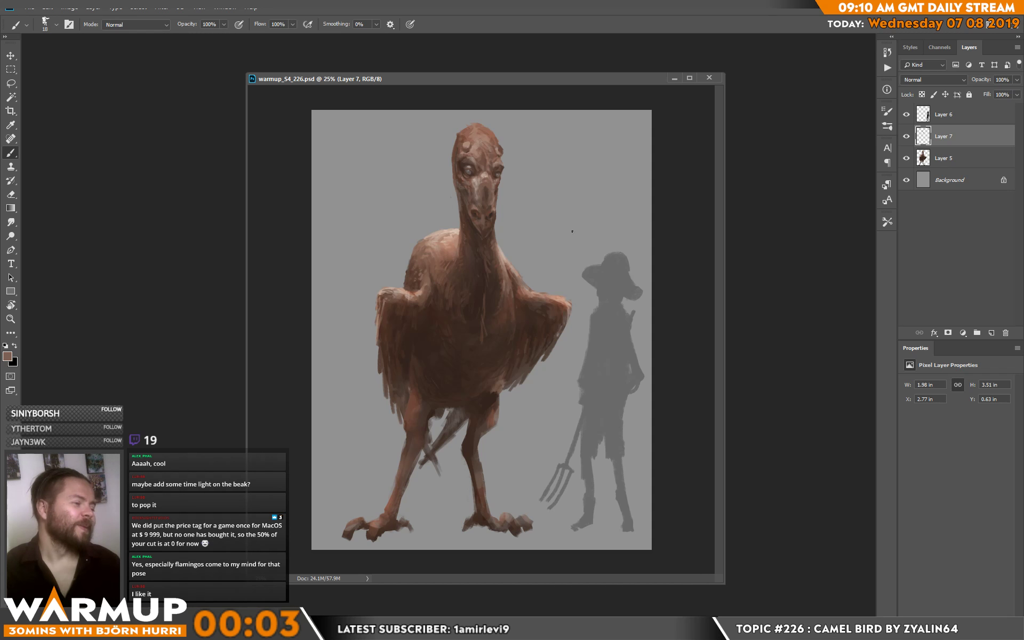
# Set the brush to 12 px and define the lower edge of the beak with sampled dark browns.
pyautogui.keyDown('alt'); pyautogui.click(489, 233); pyautogui.keyUp('alt')
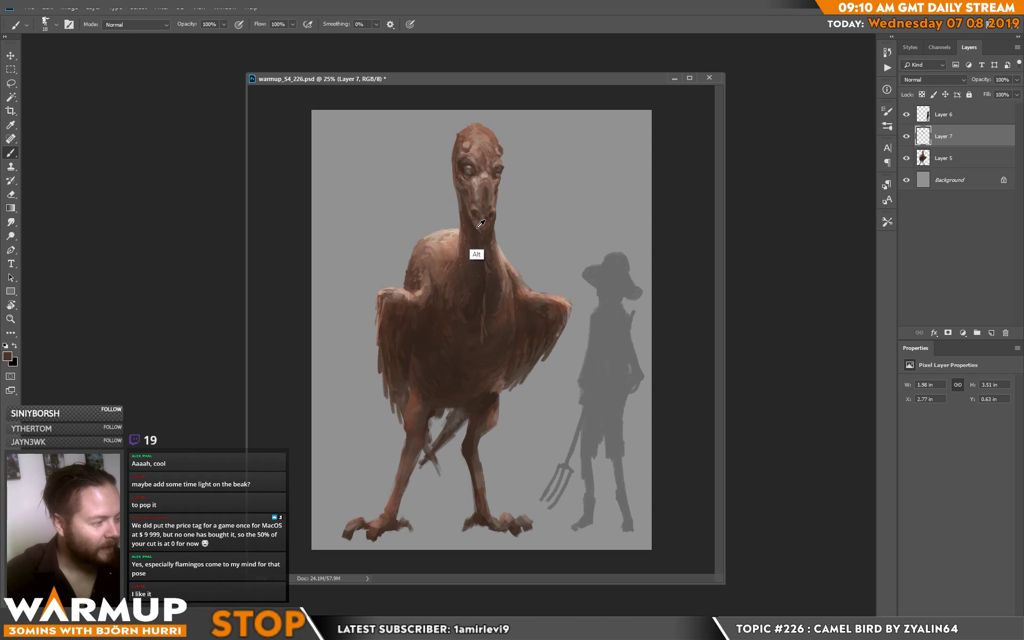
pyautogui.rightClick(516, 216)
pyautogui.moveTo(573, 238); pyautogui.dragTo(571, 239)
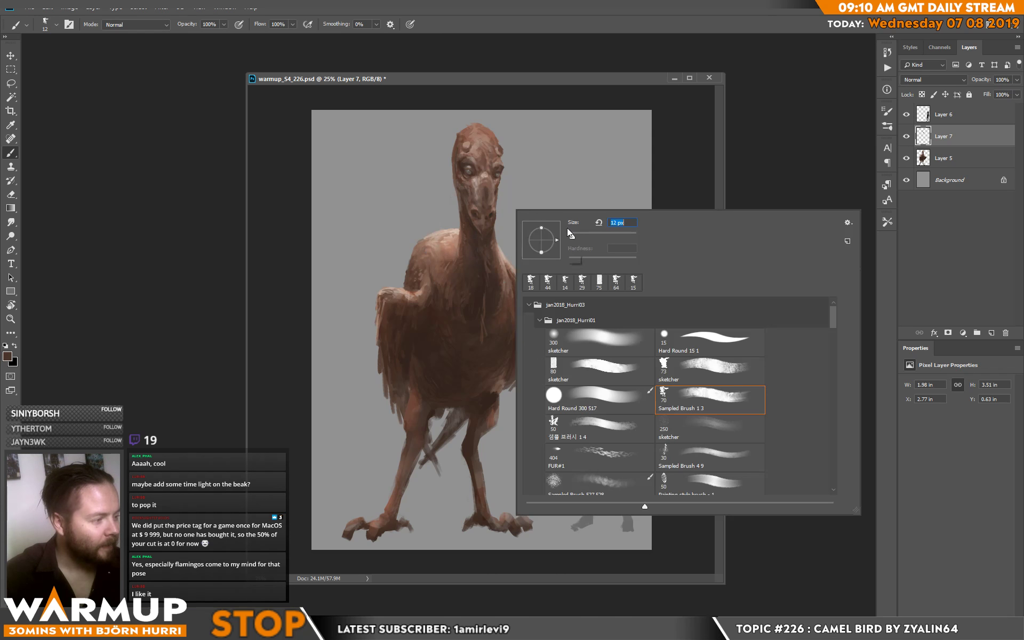
pyautogui.click(470, 216)
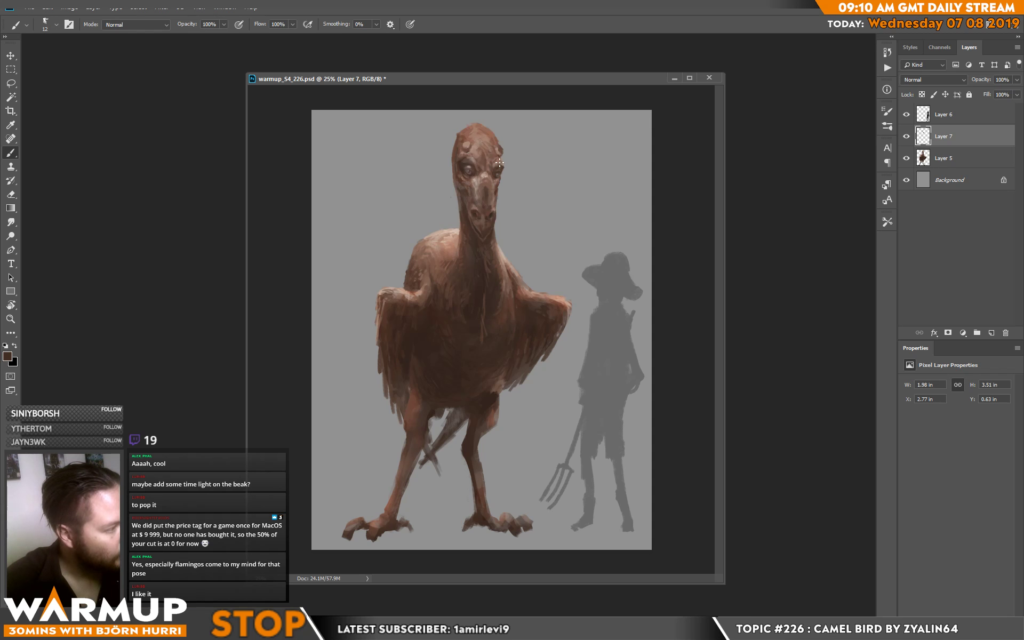
# Paint thin feather strands along the outer edges and tips of both wings with the wing's sampled brown.
pyautogui.keyDown('alt'); pyautogui.click(392, 394); pyautogui.keyUp('alt')
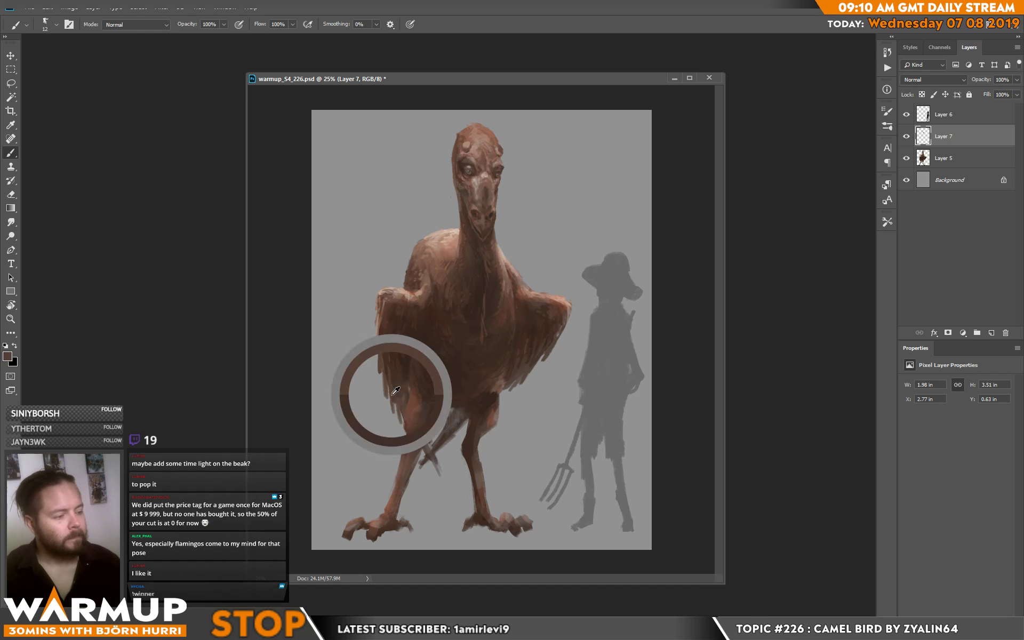
pyautogui.moveTo(393, 393)
pyautogui.mouseDown()
pyautogui.moveTo(397, 412)
pyautogui.moveTo(378, 378)
pyautogui.mouseUp()
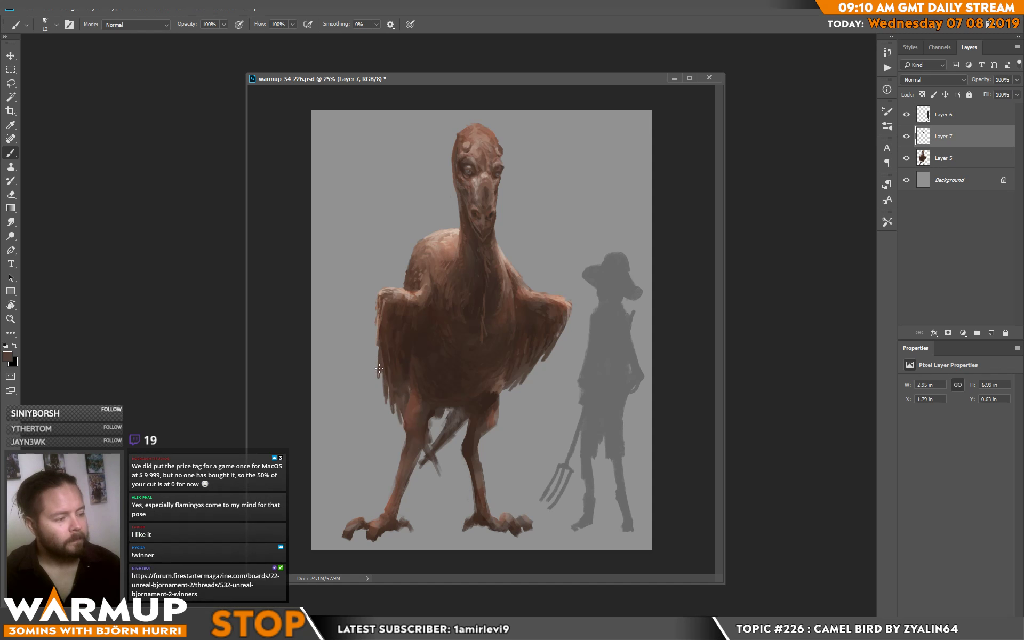
pyautogui.moveTo(378, 333); pyautogui.dragTo(376, 351)
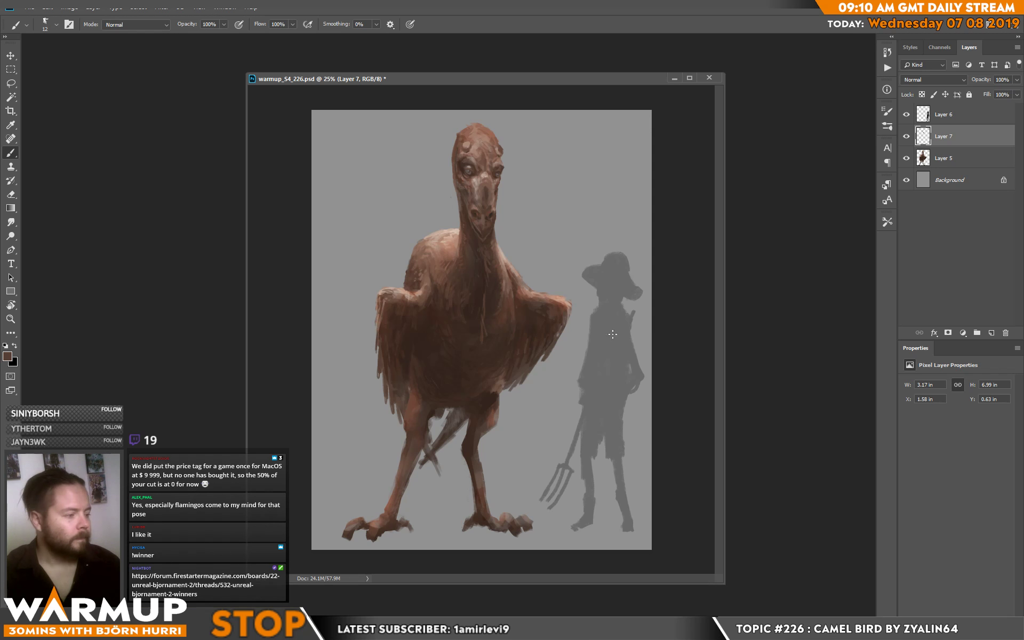
pyautogui.moveTo(549, 355); pyautogui.dragTo(538, 371)
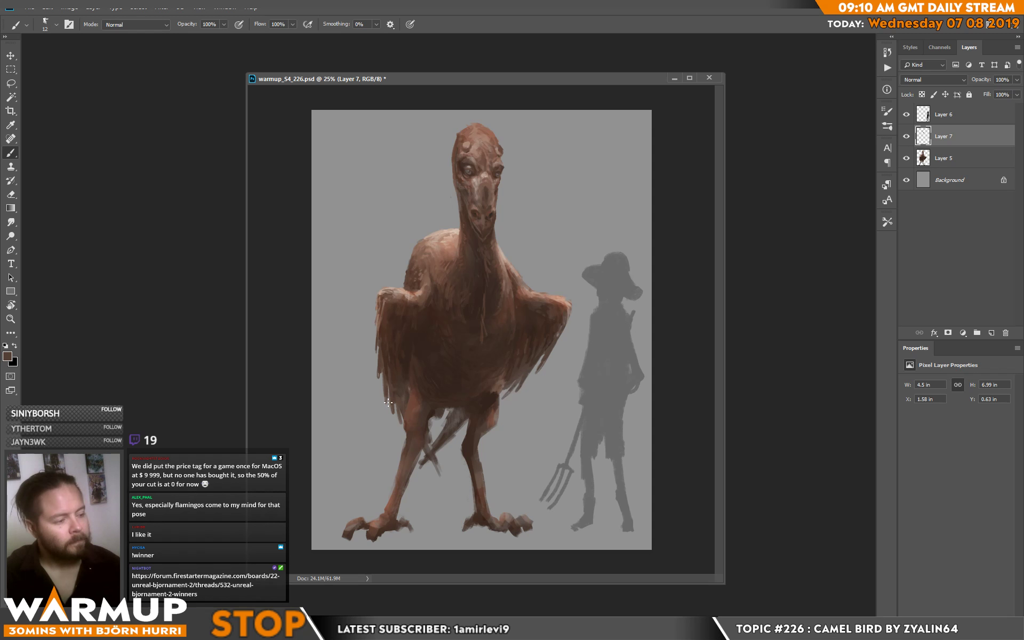
pyautogui.moveTo(387, 402); pyautogui.dragTo(390, 408)
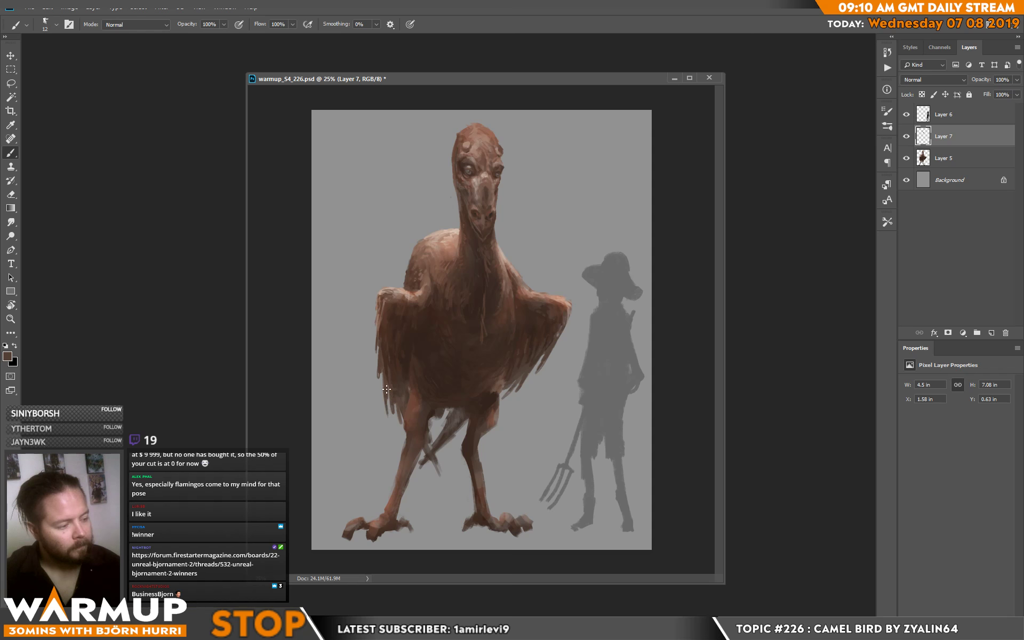
# Add fine strands along both legs, clean up the right-hand thigh with sampled grey and brown, and save the document.
pyautogui.moveTo(417, 476); pyautogui.dragTo(405, 489)
pyautogui.moveTo(478, 478); pyautogui.dragTo(475, 508)
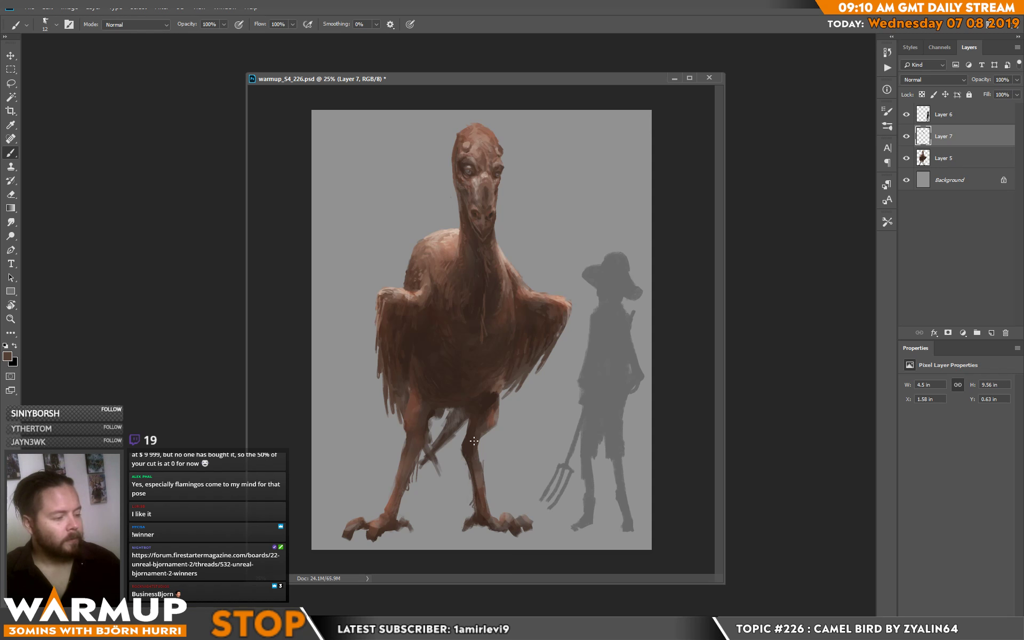
pyautogui.keyDown('alt'); pyautogui.click(412, 492); pyautogui.keyUp('alt')
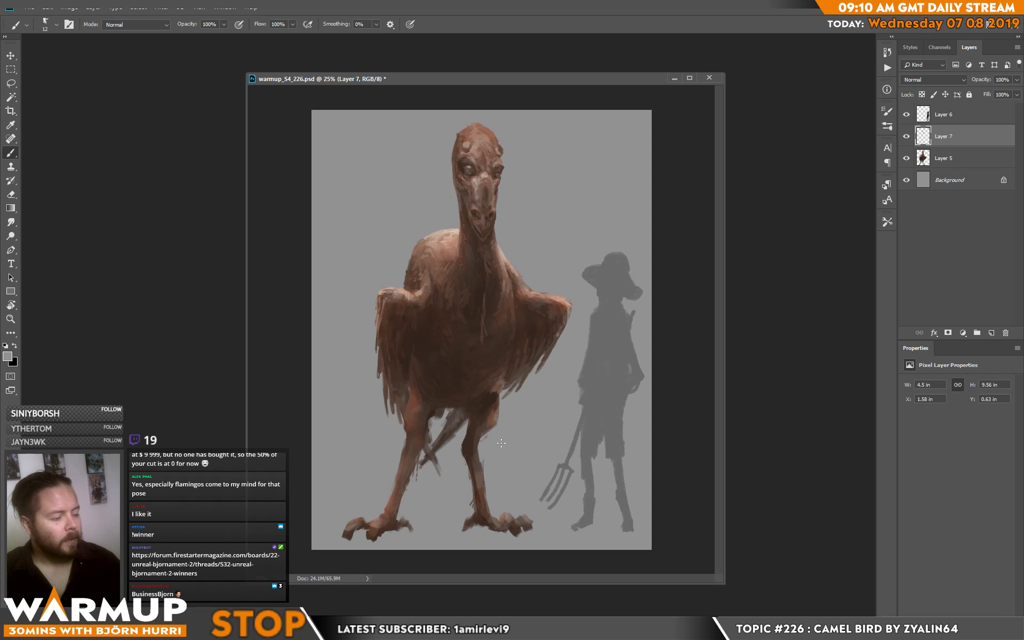
pyautogui.keyDown('alt'); pyautogui.click(489, 427); pyautogui.keyUp('alt')
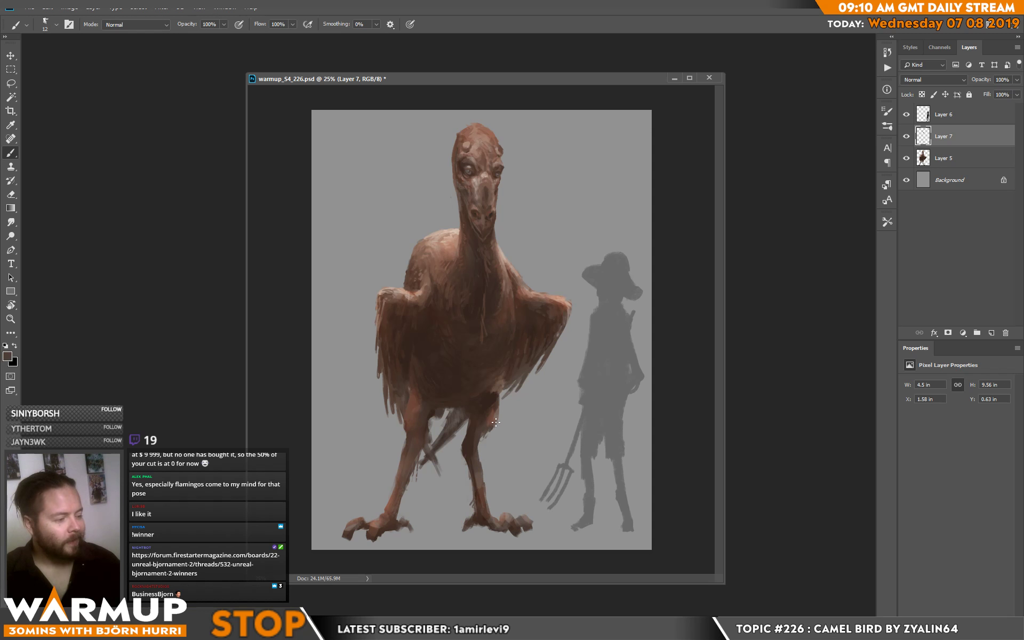
pyautogui.keyDown('alt'); pyautogui.click(495, 421); pyautogui.keyUp('alt')
pyautogui.hotkey('ctrl', 's')
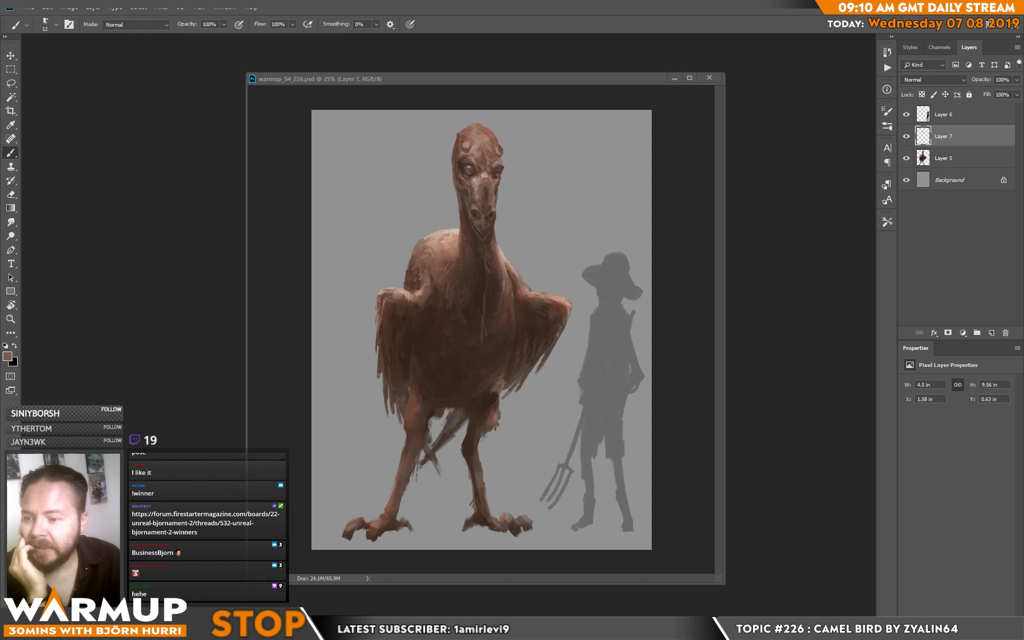
pyautogui.click(988, 24)
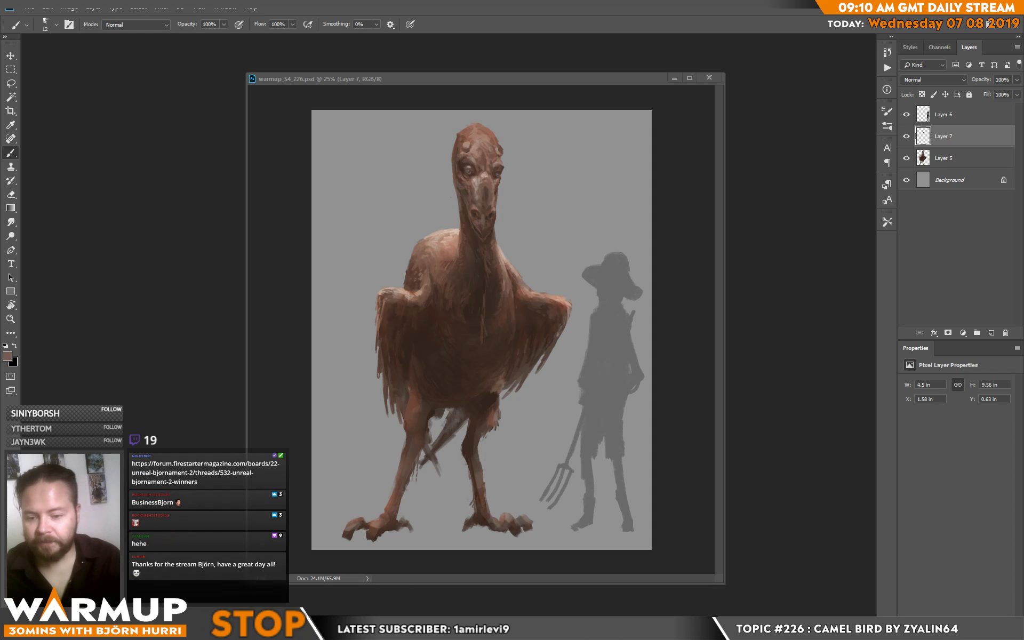